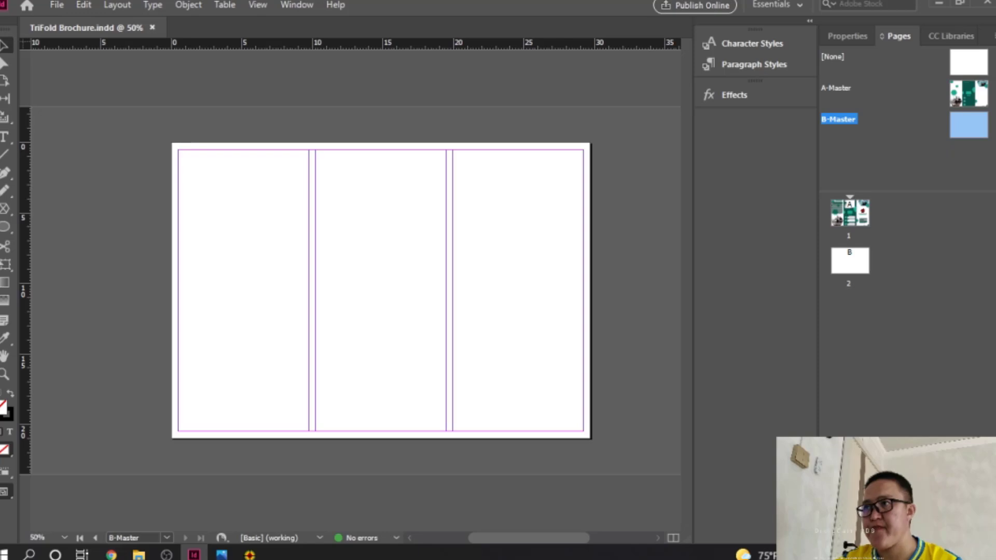
Step: Select the dark-green panel and the adjacent frame on A-Master
{"action": "double_click", "coordinate": [982, 92]}
{"action": "left_click", "coordinate": [407, 196]}
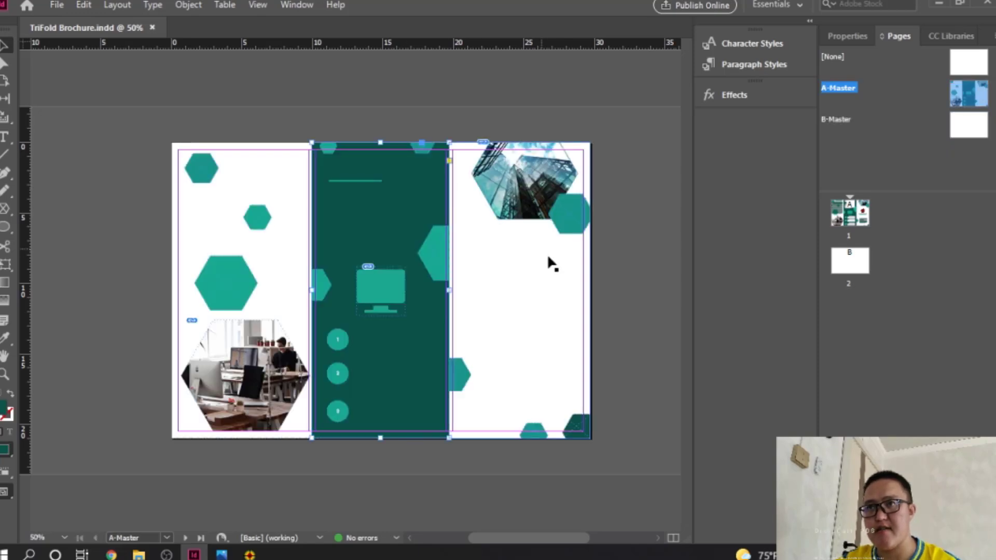
{"action": "left_click", "coordinate": [524, 257], "text": "shift"}
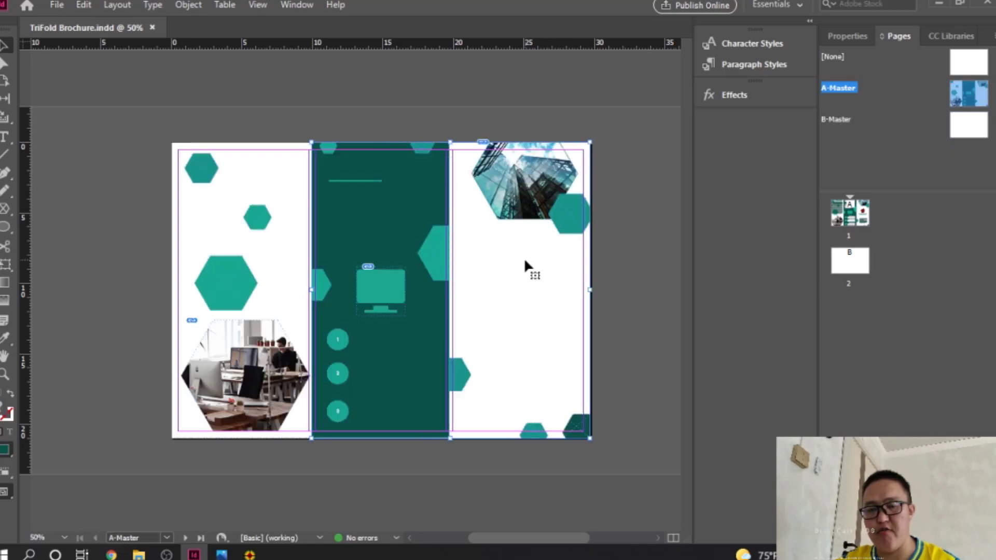
{"action": "left_click", "coordinate": [853, 269]}
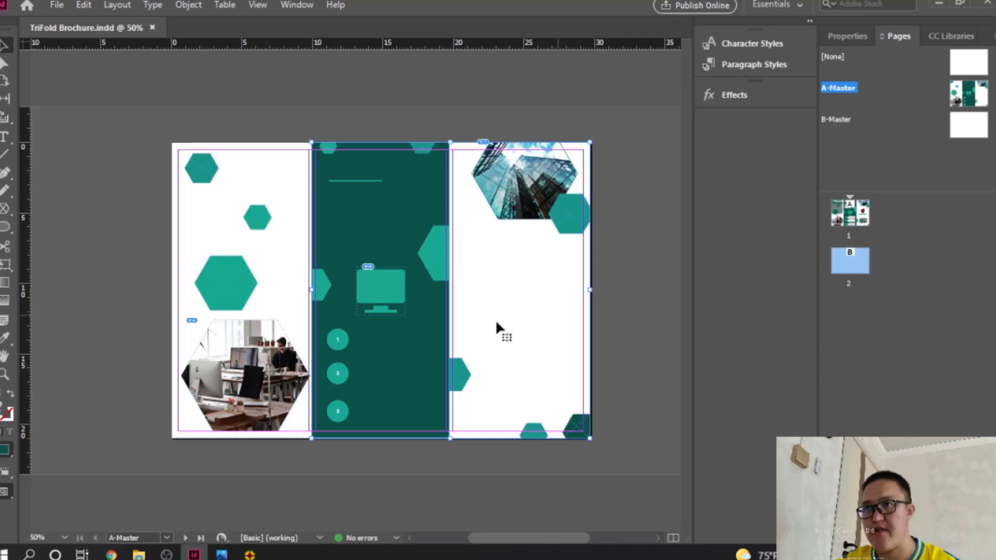
Step: Paste the panels in place on B-Master and drag the green panel over the left third
{"action": "double_click", "coordinate": [968, 125]}
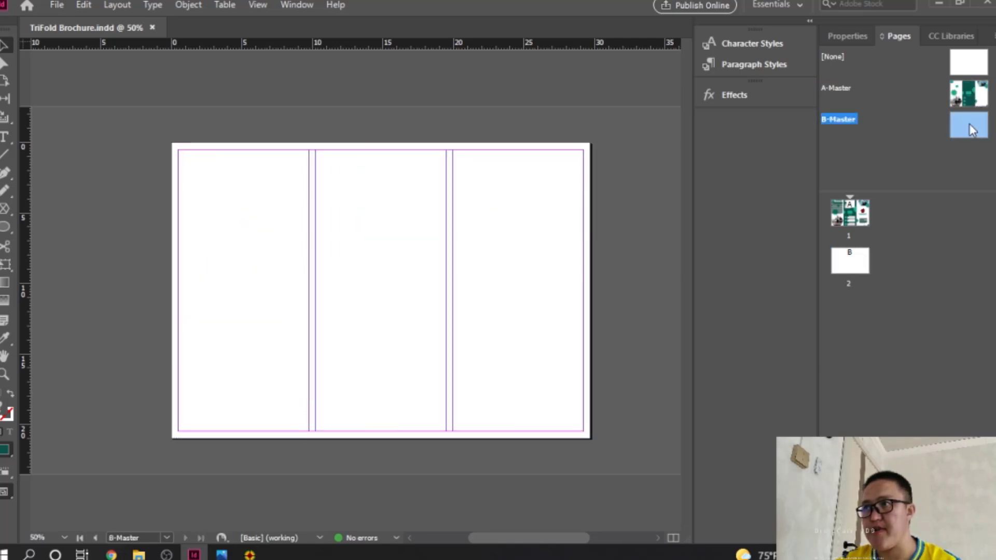
{"action": "key", "text": "ctrl+v"}
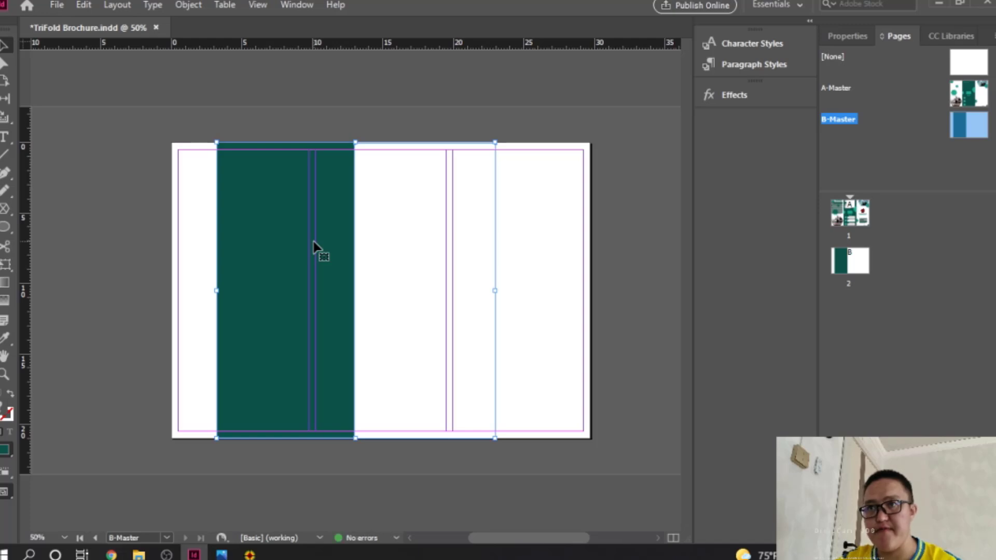
{"action": "key", "text": "ctrl+z"}
{"action": "right_click", "coordinate": [367, 215]}
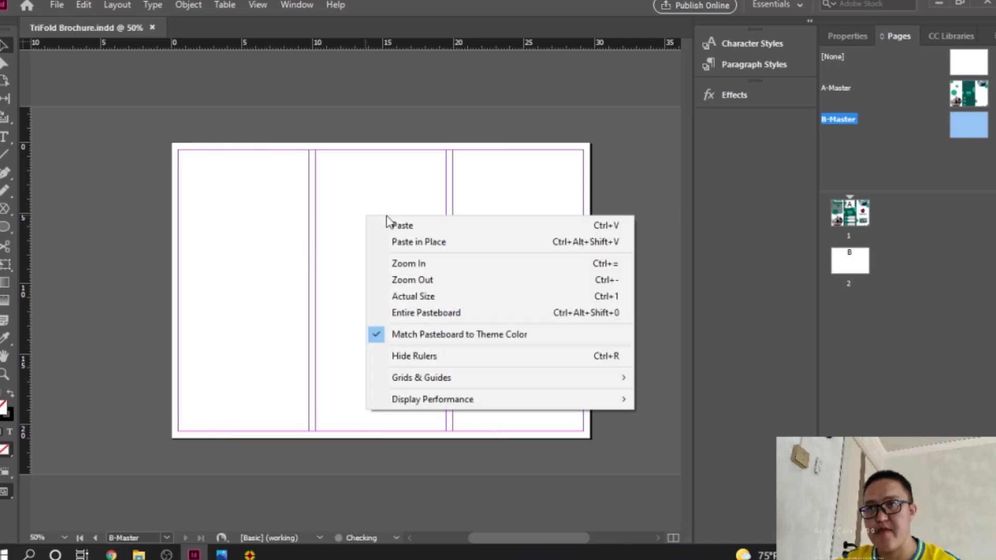
{"action": "left_click", "coordinate": [429, 241]}
{"action": "left_click_drag", "start_coordinate": [407, 239], "coordinate": [276, 240]}
Step: Stretch the green left panel to the page edge and align the white middle frame at the fold
{"action": "left_click", "coordinate": [344, 233]}
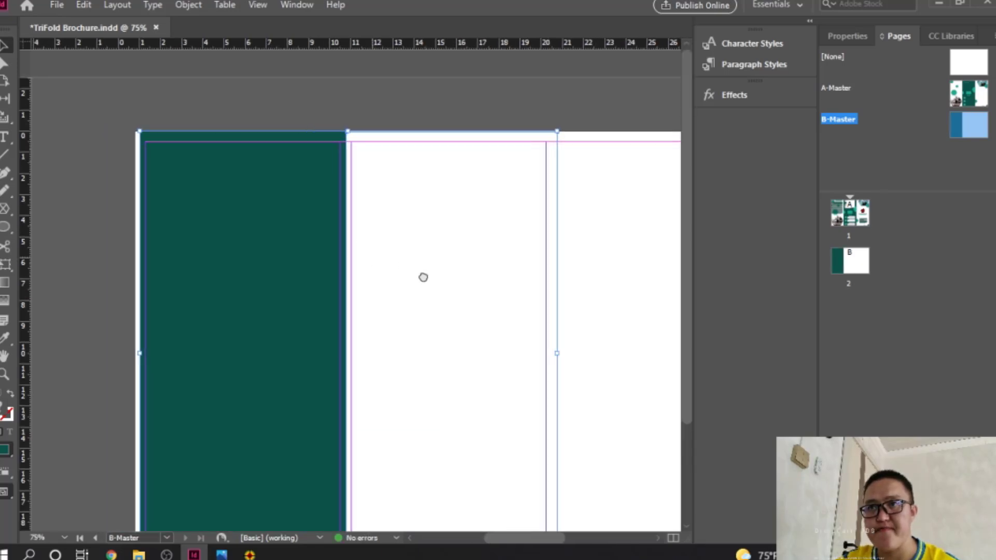
{"action": "left_click", "coordinate": [213, 281]}
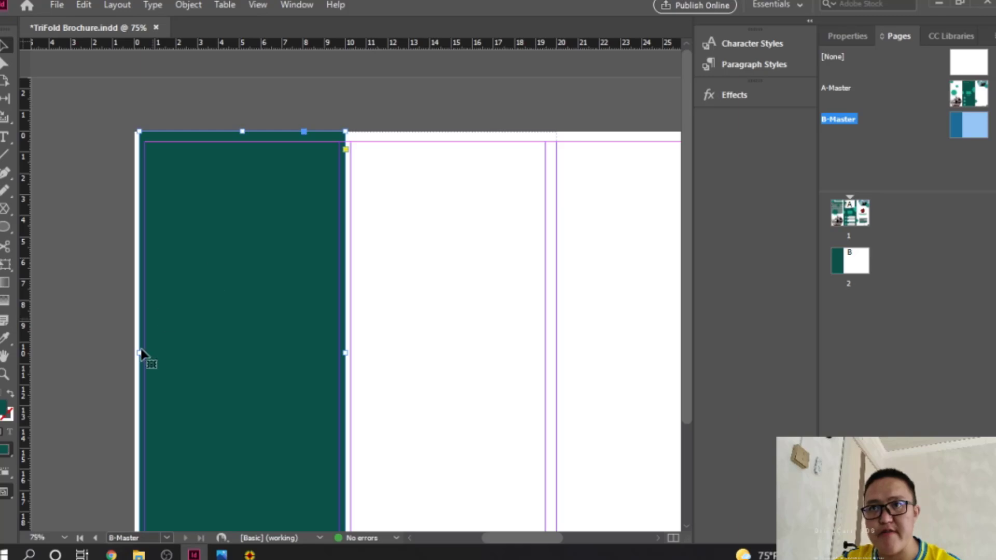
{"action": "left_click_drag", "start_coordinate": [136, 352], "coordinate": [133, 352]}
{"action": "left_click", "coordinate": [367, 329]}
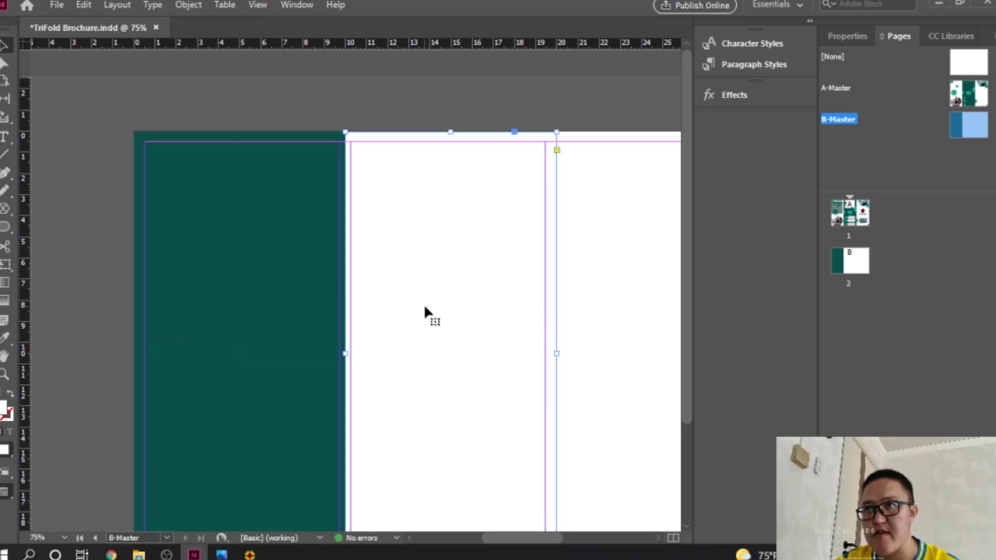
{"action": "scroll", "coordinate": [435, 311], "scroll_direction": "down", "scroll_amount": 3}
{"action": "left_click", "coordinate": [561, 281], "text": "ctrl"}
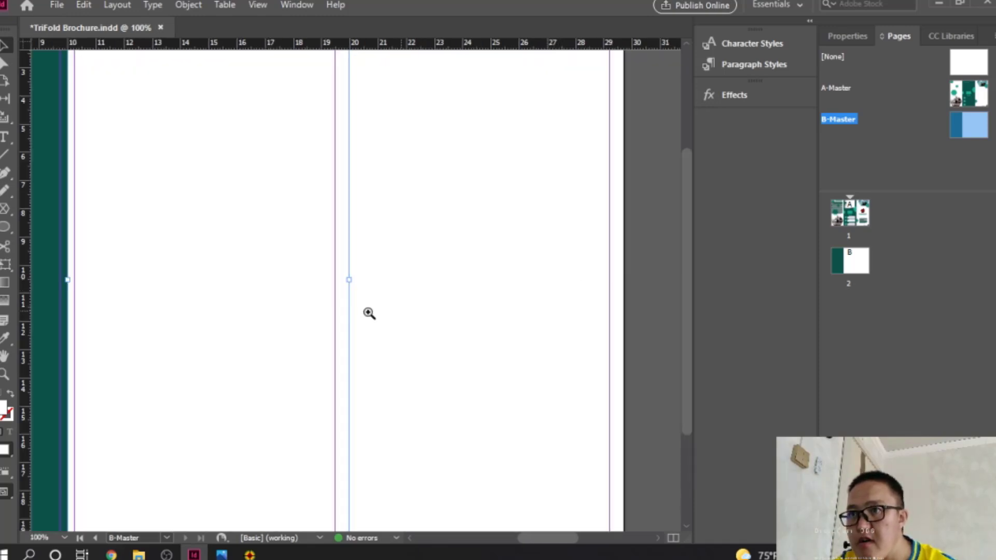
{"action": "left_click", "coordinate": [321, 321], "text": "ctrl"}
{"action": "left_click", "coordinate": [412, 291], "text": "ctrl"}
{"action": "left_click_drag", "start_coordinate": [332, 231], "coordinate": [321, 232]}
Step: Nudge the middle frame up slightly, deselect it and save the document
{"action": "scroll", "coordinate": [348, 242], "scroll_direction": "up", "scroll_amount": 3}
{"action": "scroll", "coordinate": [347, 242], "scroll_direction": "up", "scroll_amount": 3}
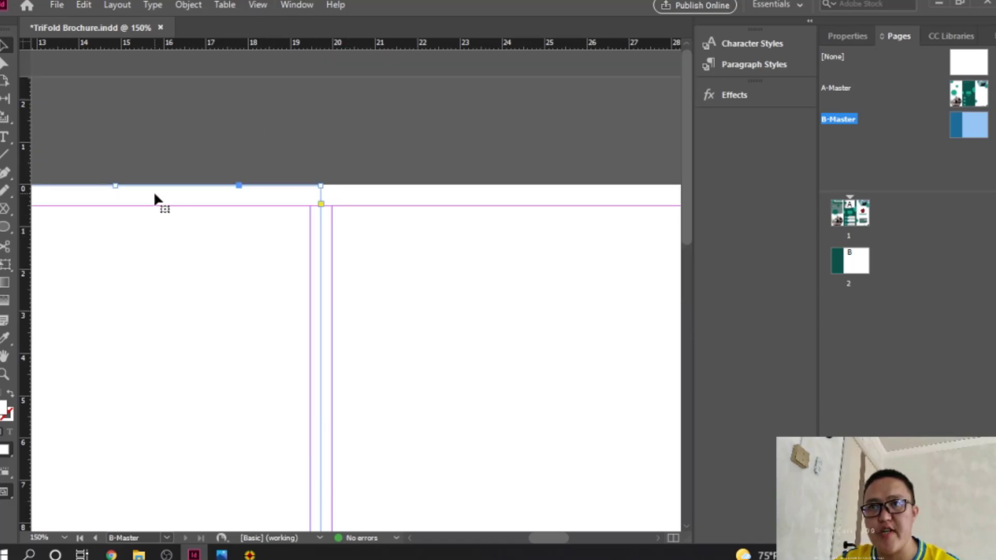
{"action": "key", "text": "Up"}
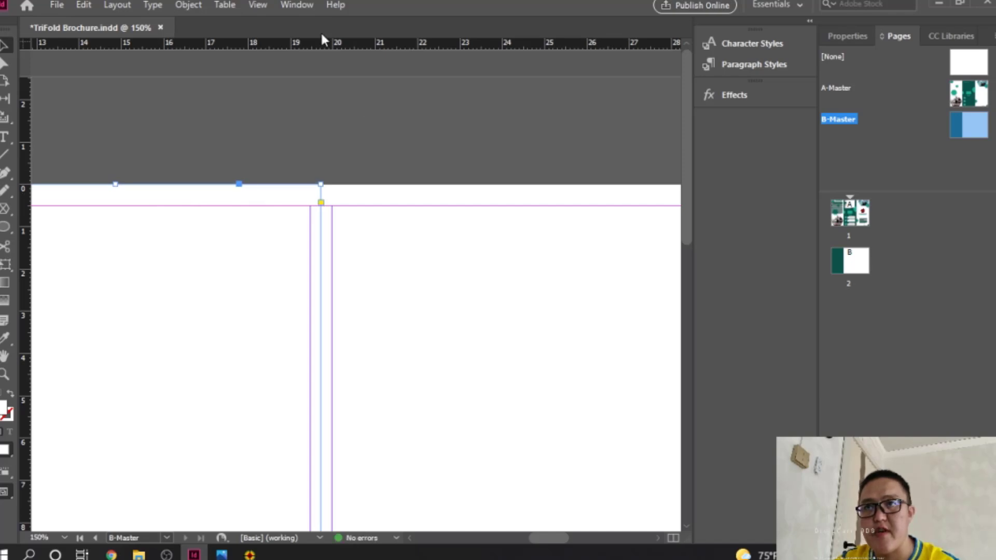
{"action": "left_click", "coordinate": [264, 7]}
{"action": "left_click", "coordinate": [152, 66]}
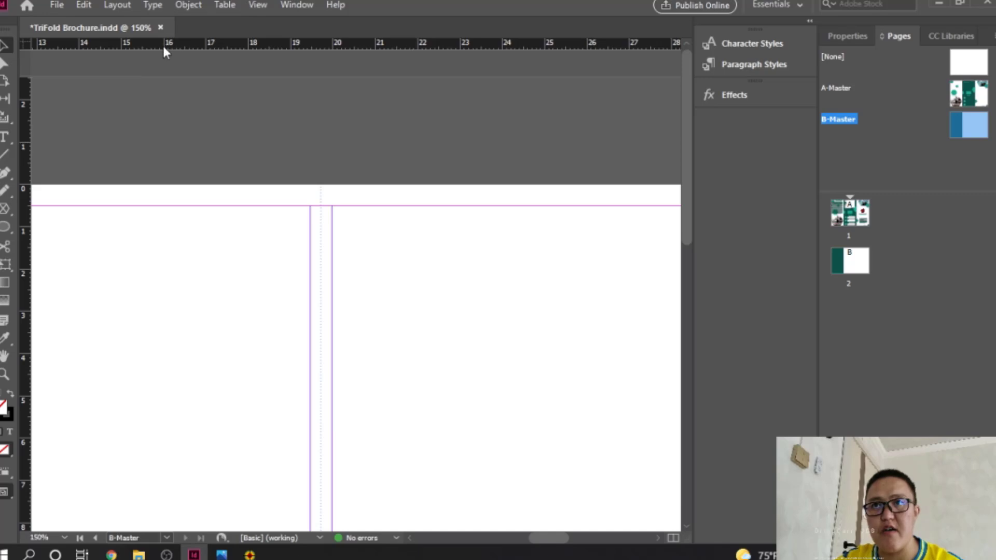
{"action": "key", "text": "ctrl+s"}
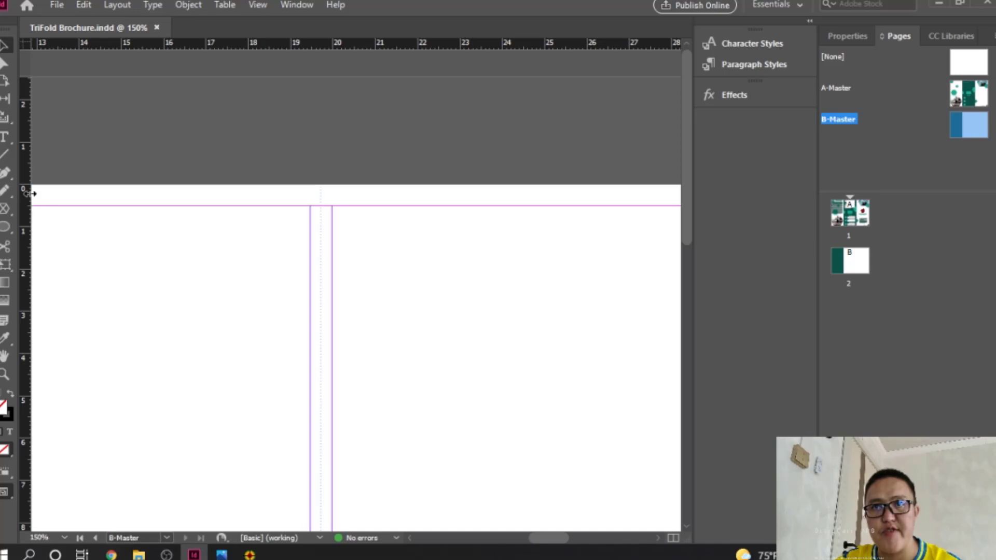
Step: Drag vertical fold guides from the ruler to about 10 cm and 18.65 cm
{"action": "left_click_drag", "start_coordinate": [31, 194], "coordinate": [320, 203]}
{"action": "left_click_drag", "start_coordinate": [202, 226], "coordinate": [371, 235]}
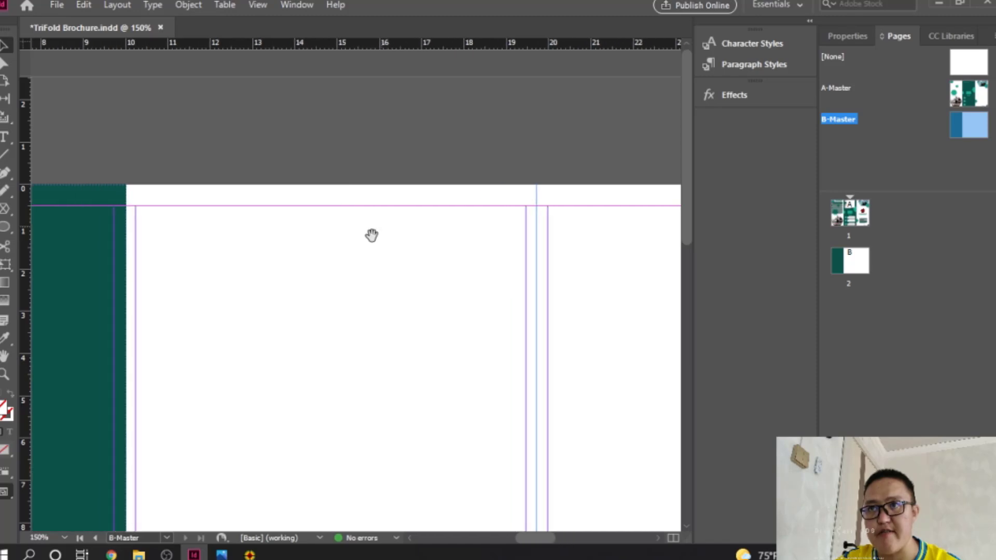
{"action": "left_click_drag", "start_coordinate": [230, 261], "coordinate": [327, 238]}
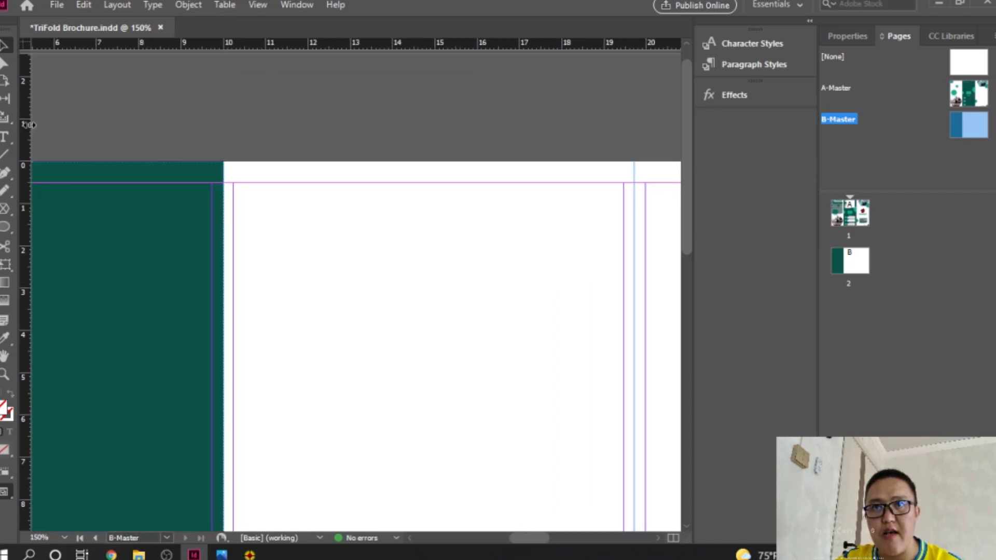
{"action": "left_click_drag", "start_coordinate": [28, 124], "coordinate": [224, 155]}
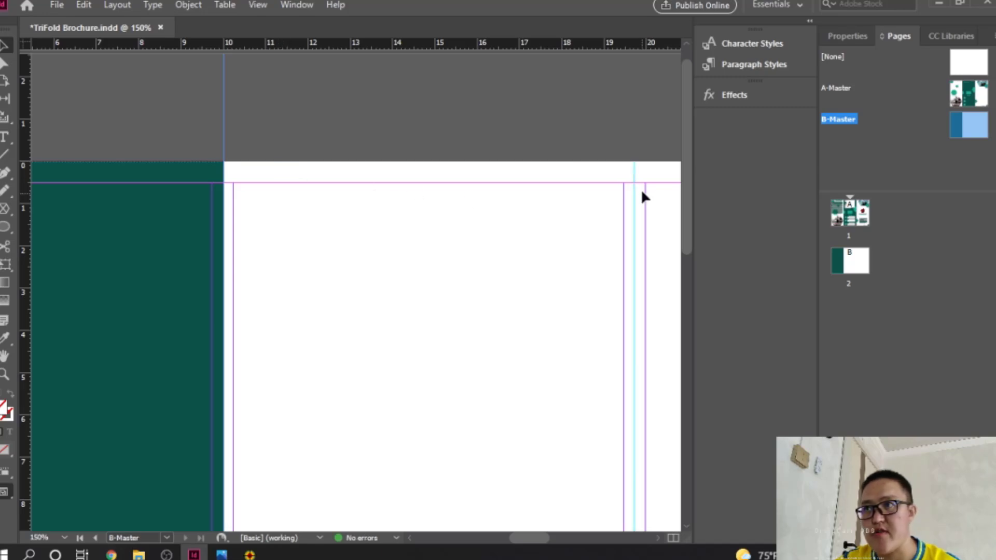
{"action": "key", "text": "ctrl+s"}
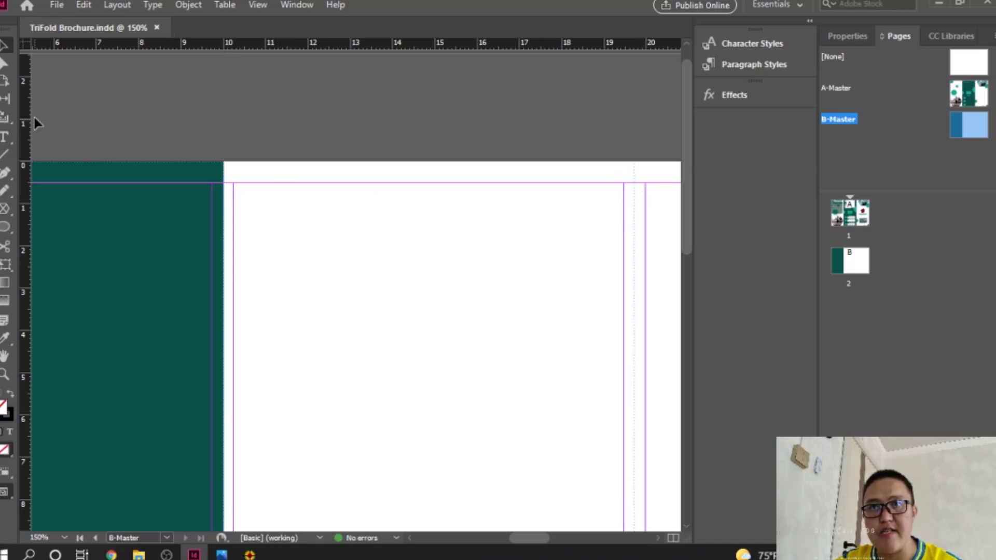
{"action": "left_click_drag", "start_coordinate": [28, 116], "coordinate": [224, 124]}
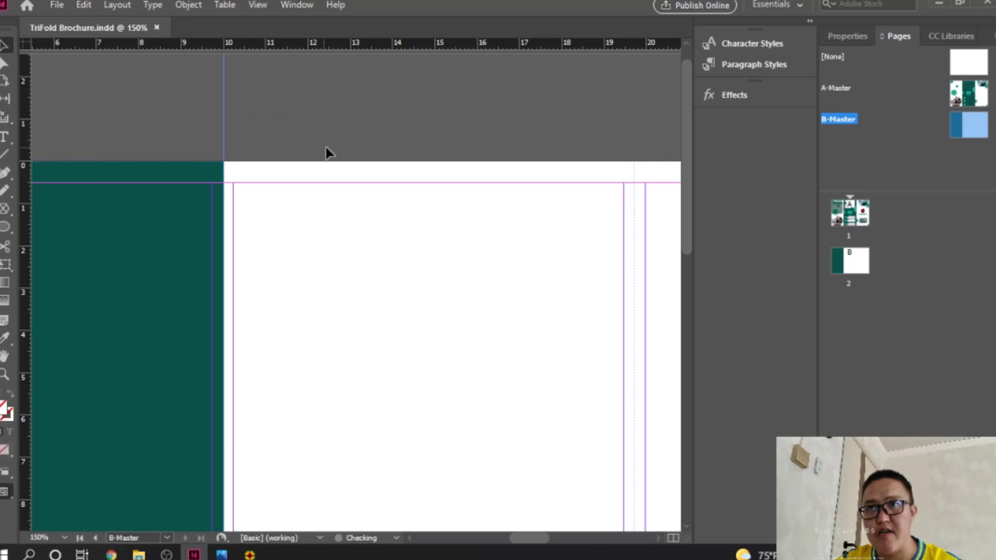
{"action": "left_click_drag", "start_coordinate": [26, 108], "coordinate": [491, 140]}
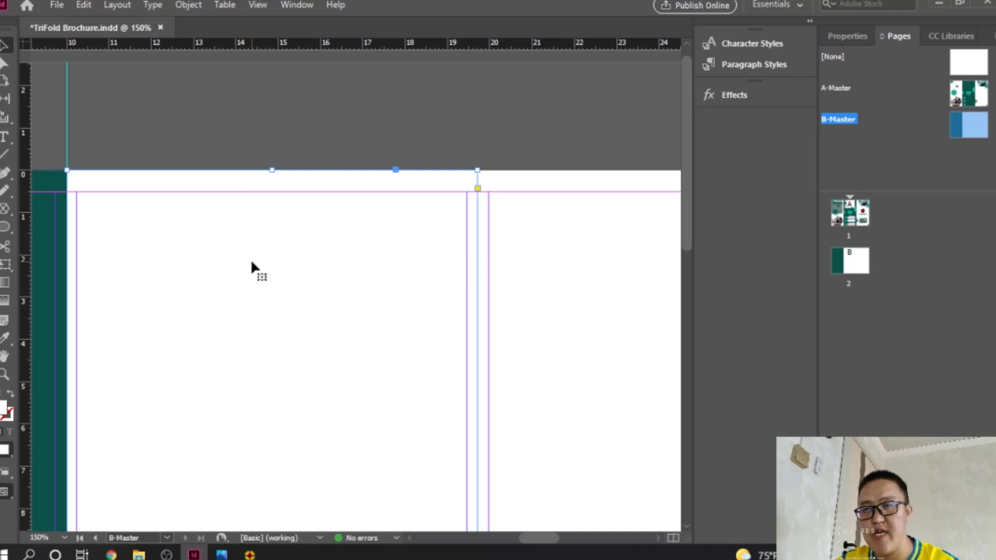
Step: Paste another dark-green panel and snap it onto B-Master's right third
{"action": "key", "text": "ctrl+alt+space"}
{"action": "left_click", "coordinate": [283, 307]}
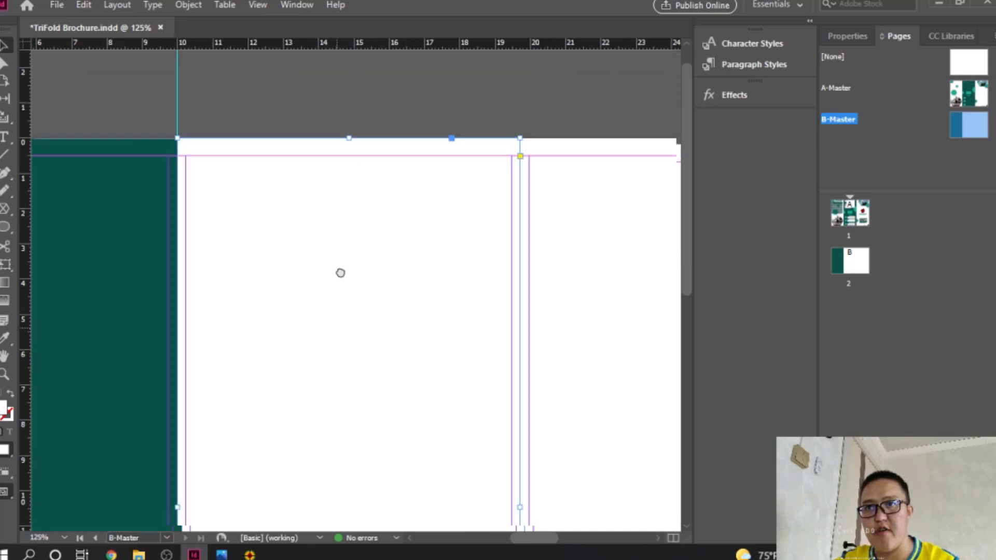
{"action": "key", "text": "ctrl+v"}
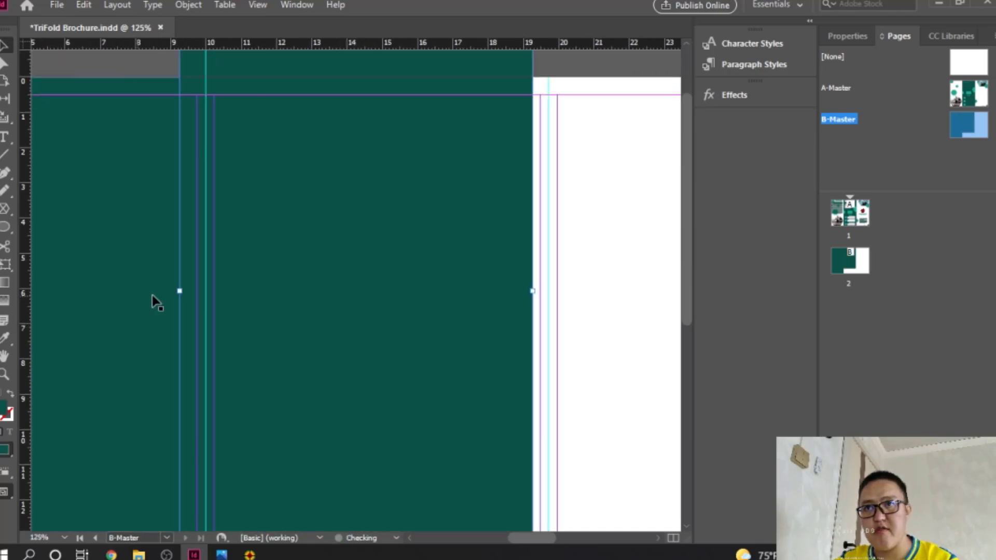
{"action": "left_click_drag", "start_coordinate": [300, 237], "coordinate": [567, 345]}
{"action": "left_click_drag", "start_coordinate": [552, 313], "coordinate": [210, 397]}
{"action": "left_click_drag", "start_coordinate": [217, 348], "coordinate": [321, 395]}
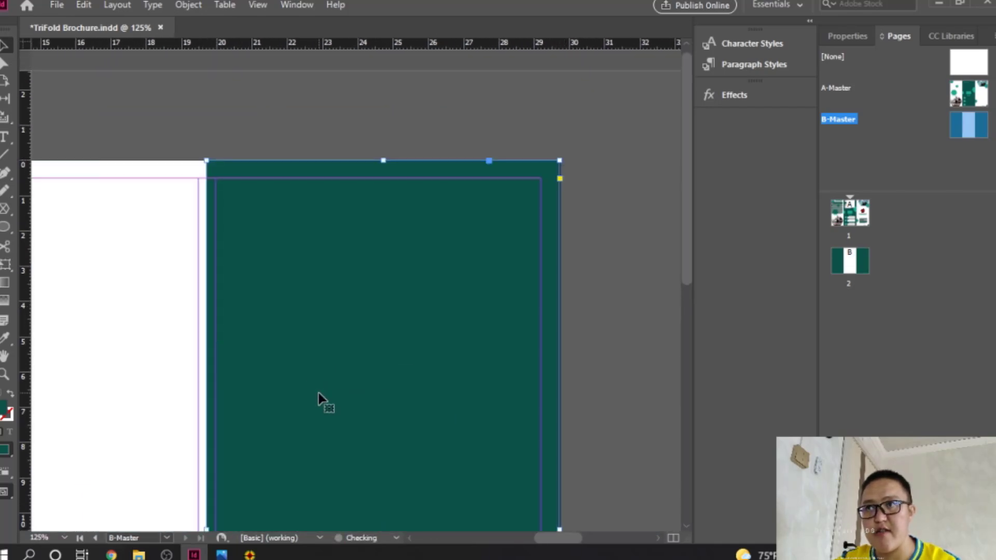
Step: Zoom in to check the right green panel against the page edge, then deselect it
{"action": "scroll", "coordinate": [386, 379], "scroll_direction": "down", "scroll_amount": 3}
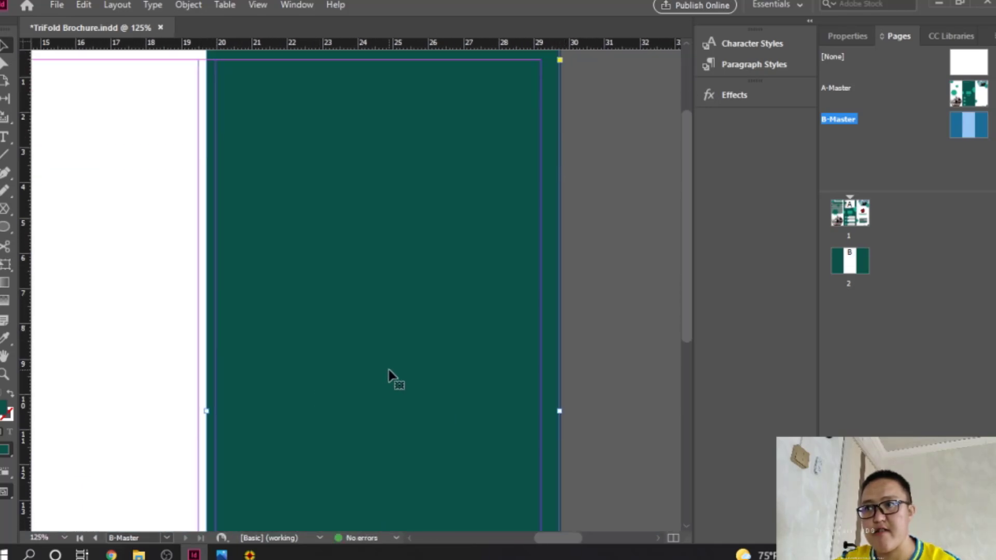
{"action": "left_click", "coordinate": [566, 413], "text": "ctrl"}
{"action": "left_click", "coordinate": [374, 307], "text": "ctrl"}
{"action": "left_click", "coordinate": [374, 308], "text": "ctrl"}
{"action": "left_click", "coordinate": [276, 269], "text": "ctrl+alt"}
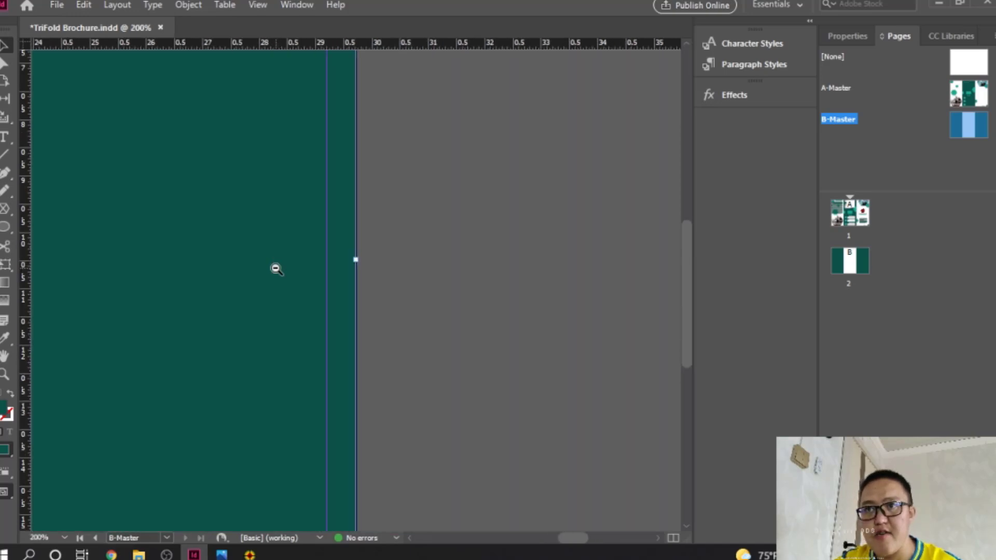
{"action": "left_click", "coordinate": [276, 269], "text": "ctrl+alt"}
{"action": "left_click", "coordinate": [276, 269], "text": "ctrl+alt"}
{"action": "left_click", "coordinate": [275, 270], "text": "ctrl+alt"}
{"action": "left_click", "coordinate": [281, 271], "text": "ctrl+alt"}
{"action": "left_click_drag", "start_coordinate": [322, 273], "coordinate": [414, 301]}
{"action": "left_click", "coordinate": [376, 108]}
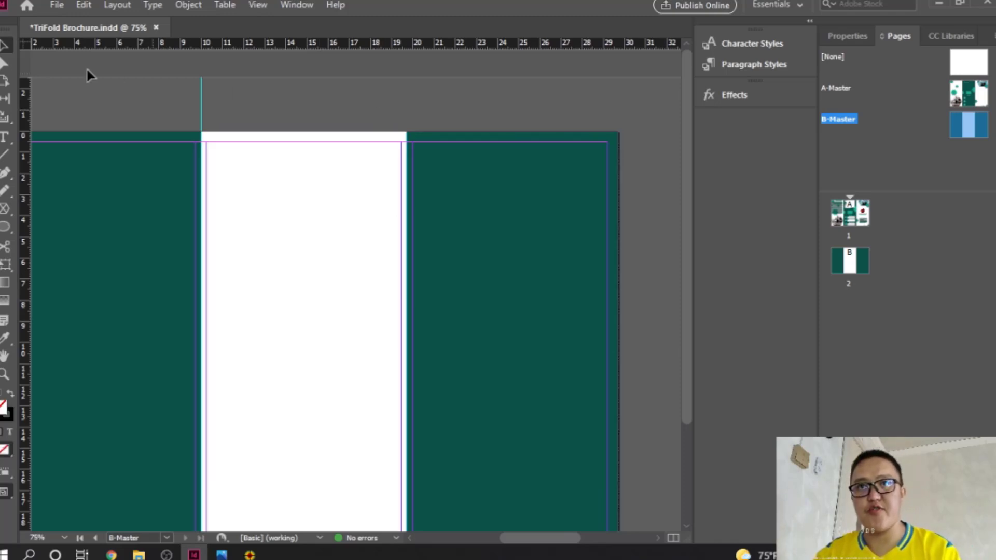
Step: Add a vertical fold guide at 19.7 cm
{"action": "left_click_drag", "start_coordinate": [28, 95], "coordinate": [407, 106]}
{"action": "scroll", "coordinate": [404, 197], "scroll_direction": "down", "scroll_amount": 3}
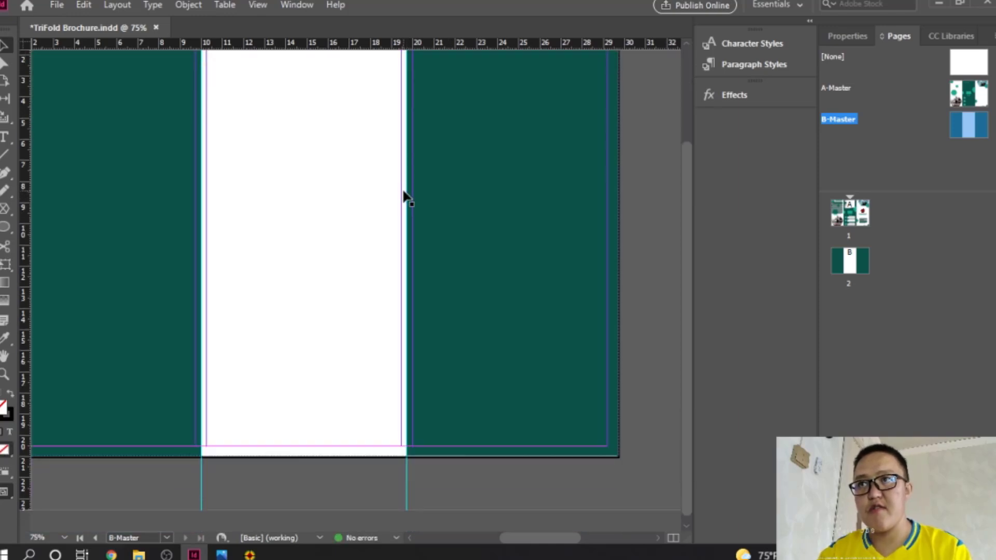
{"action": "scroll", "coordinate": [404, 197], "scroll_direction": "up", "scroll_amount": 3}
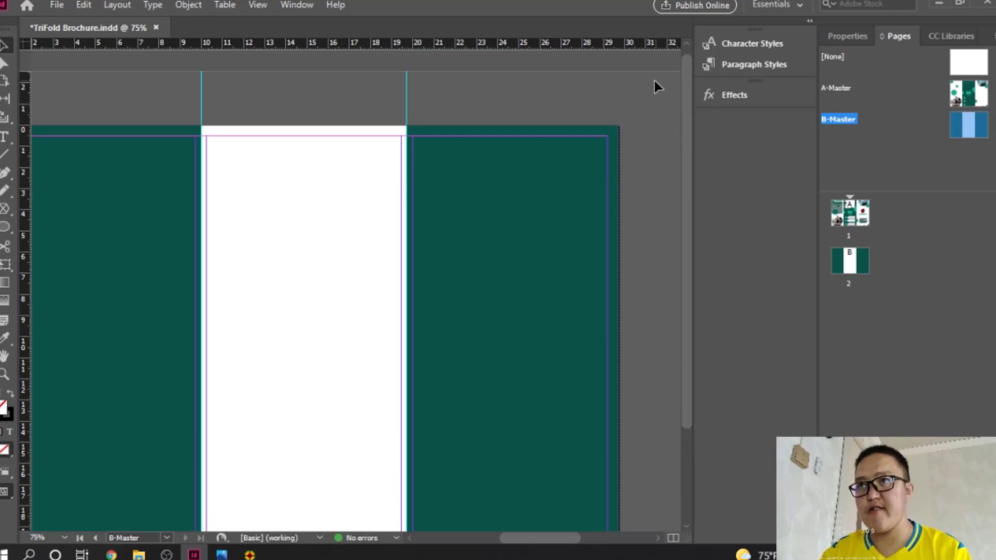
{"action": "scroll", "coordinate": [469, 277], "scroll_direction": "down", "scroll_amount": 3}
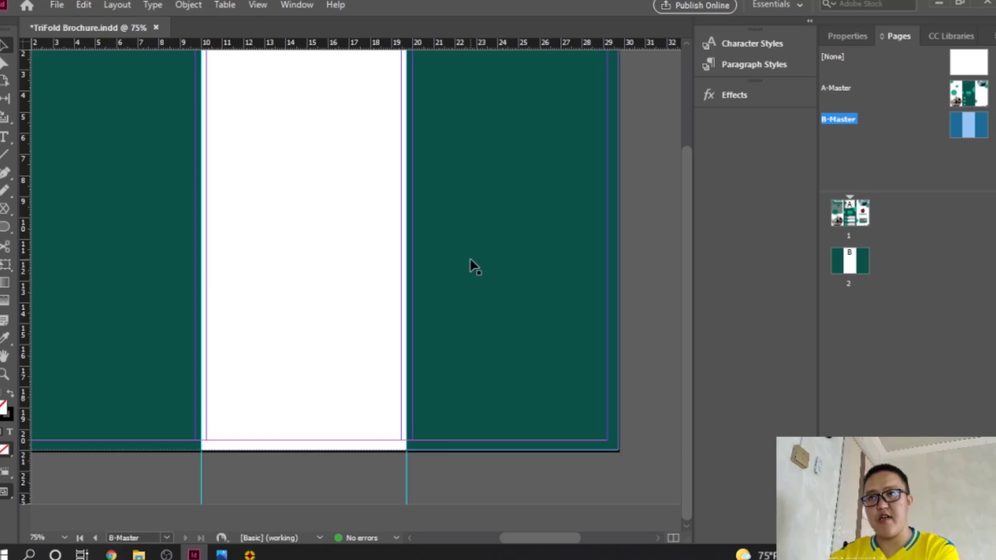
{"action": "scroll", "coordinate": [469, 265], "scroll_direction": "up", "scroll_amount": 3}
{"action": "scroll", "coordinate": [410, 285], "scroll_direction": "left", "scroll_amount": 1}
{"action": "left_click_drag", "start_coordinate": [361, 273], "coordinate": [355, 252]}
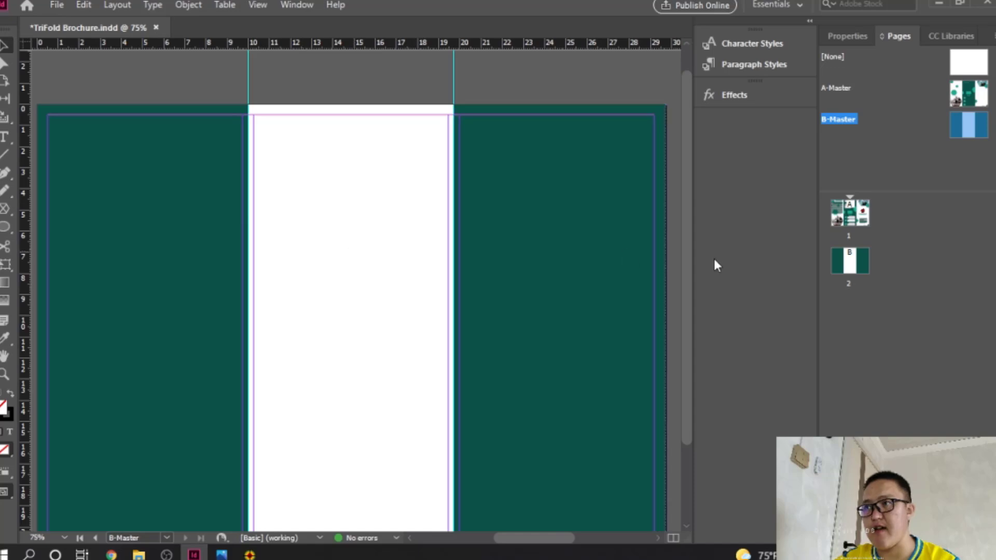
Step: Save, select the small teal hexagon on A-Master, and go to page 2
{"action": "key", "text": "ctrl+s"}
{"action": "left_click", "coordinate": [964, 94]}
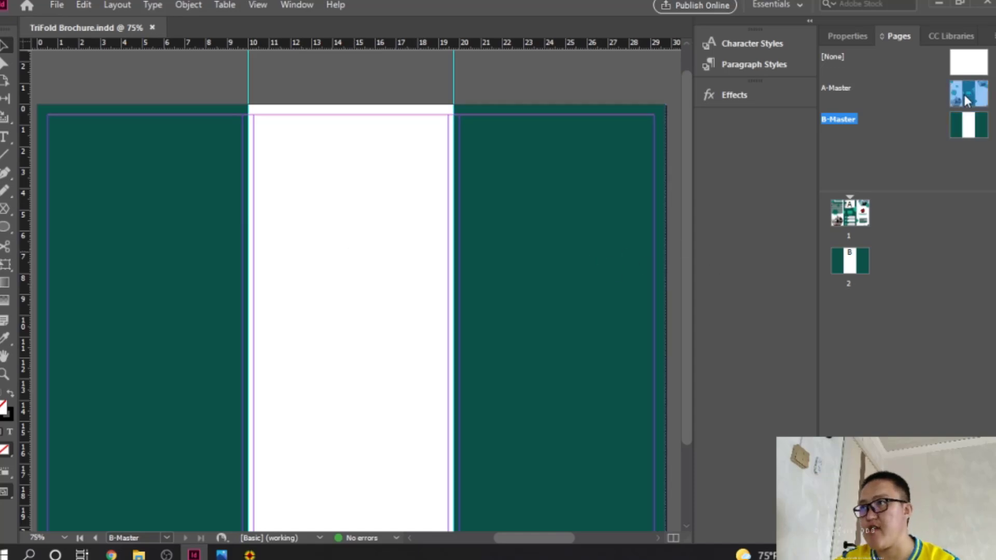
{"action": "double_click", "coordinate": [961, 97]}
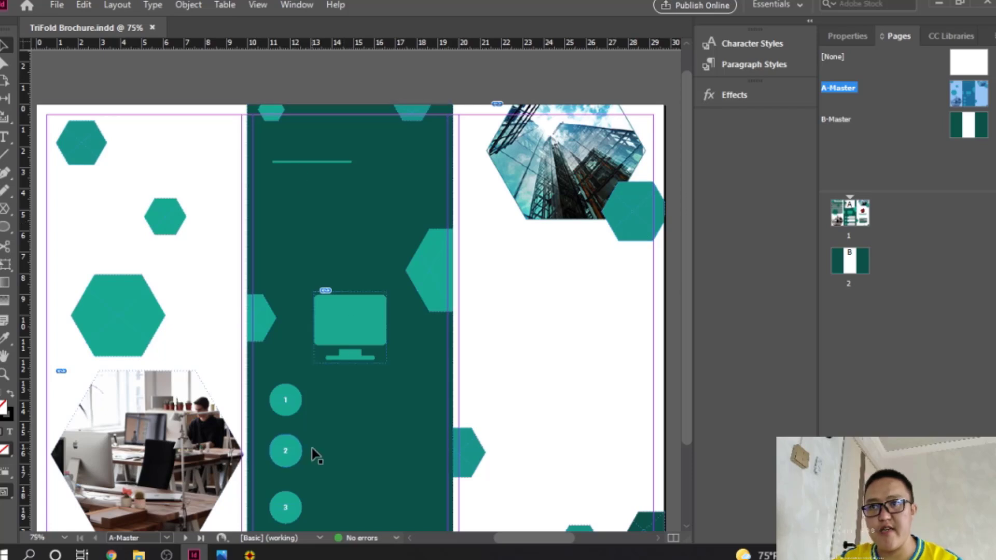
{"action": "left_click", "coordinate": [166, 222]}
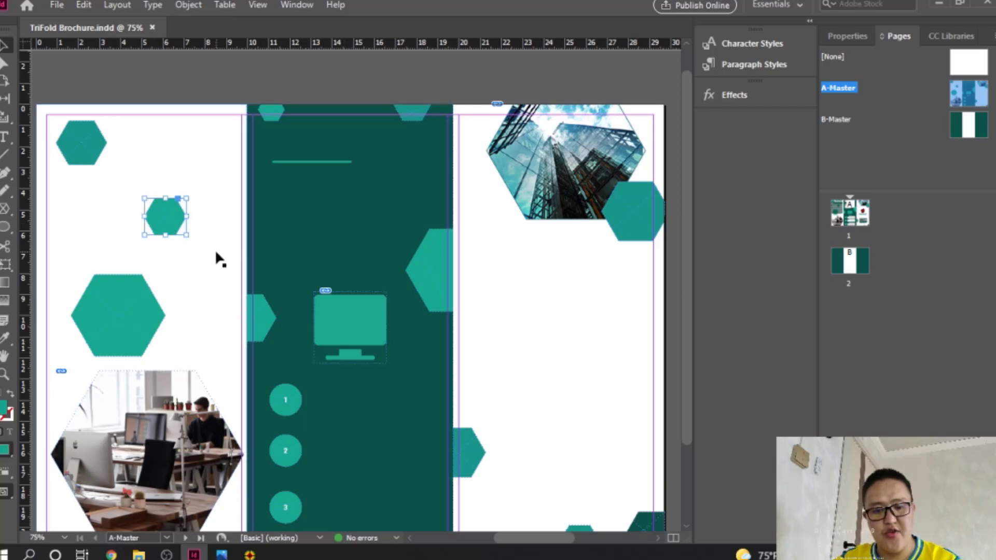
{"action": "left_click", "coordinate": [847, 264]}
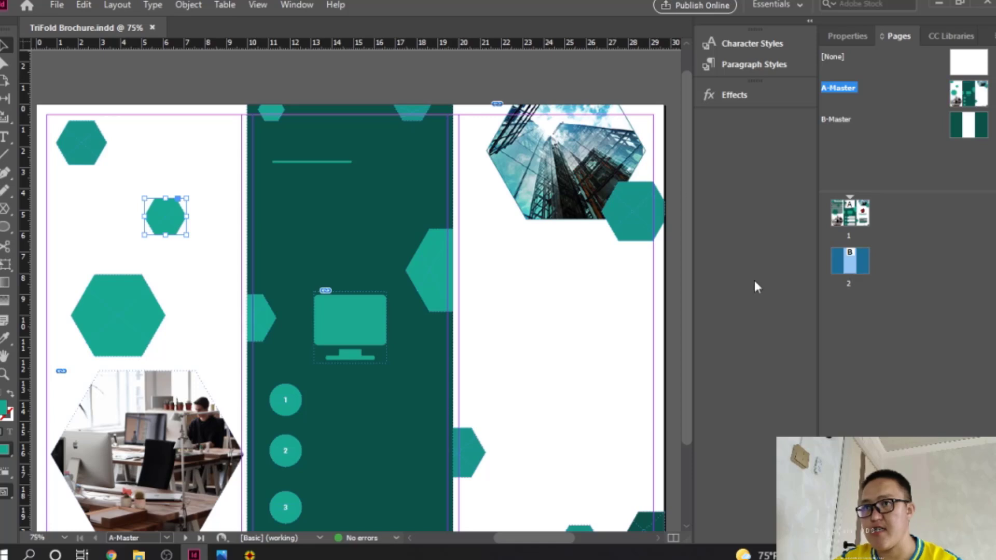
{"action": "double_click", "coordinate": [863, 263]}
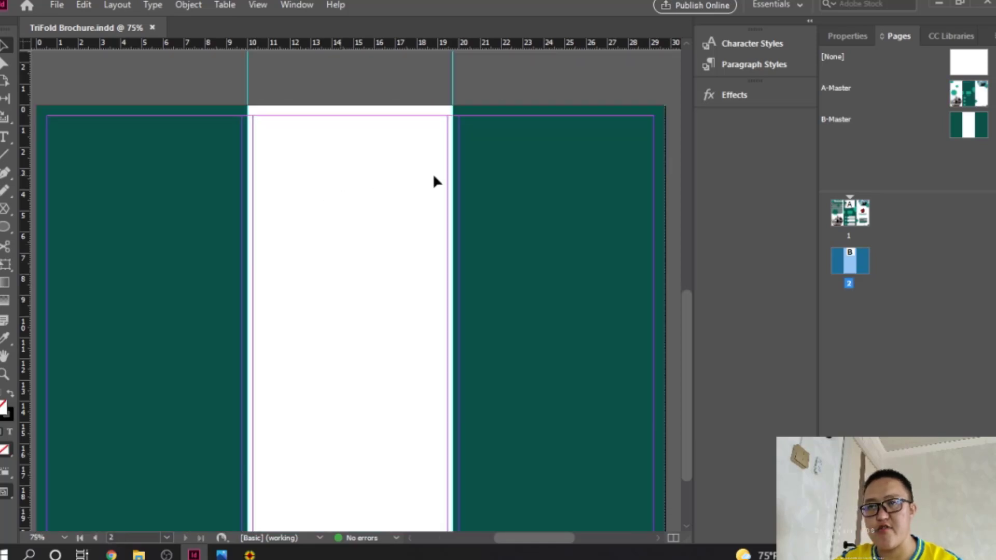
Step: Paste three hexagons into the middle panel: top-left, upper right, and near the bottom
{"action": "key", "text": "ctrl+v"}
{"action": "left_click_drag", "start_coordinate": [374, 289], "coordinate": [296, 140]}
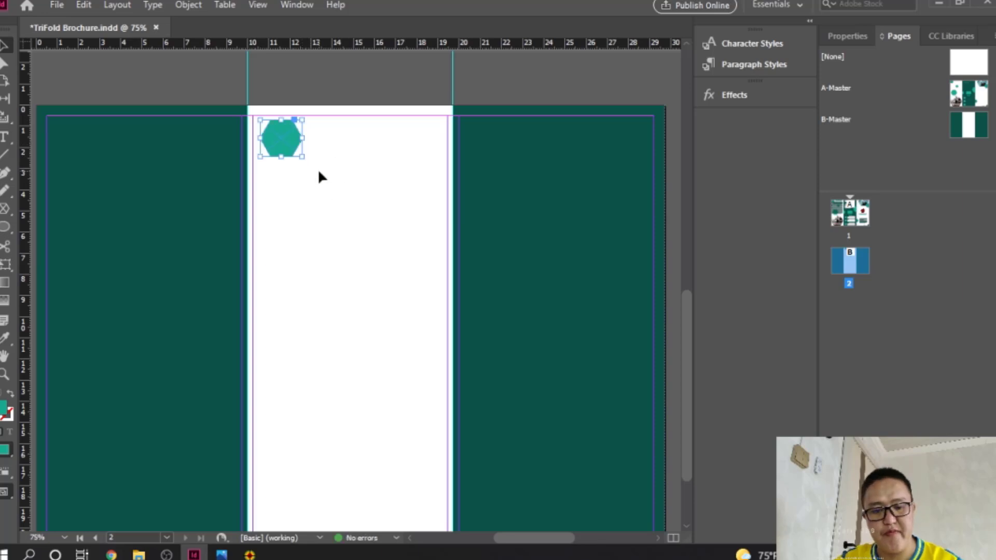
{"action": "key", "text": "ctrl+v"}
{"action": "left_click_drag", "start_coordinate": [367, 285], "coordinate": [418, 173]}
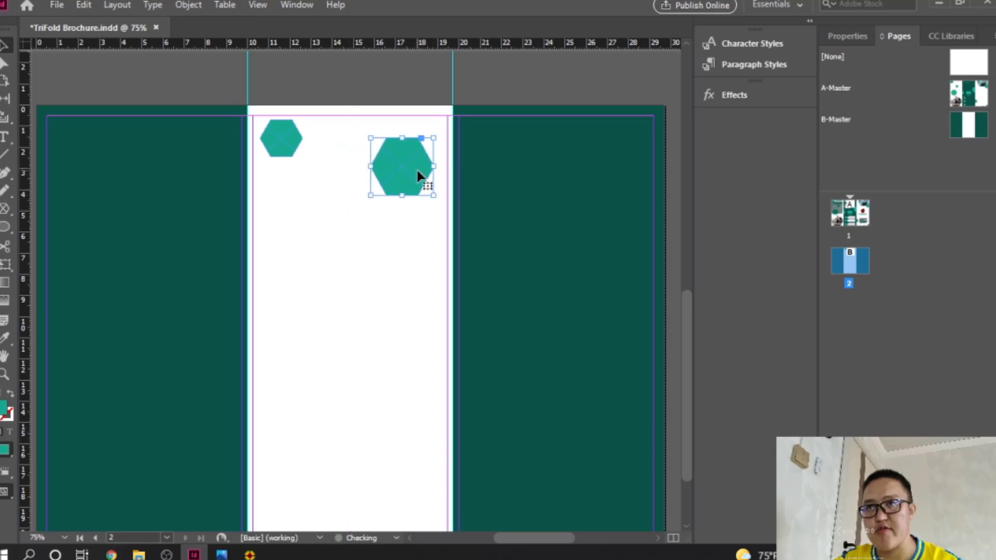
{"action": "key", "text": "ctrl+v"}
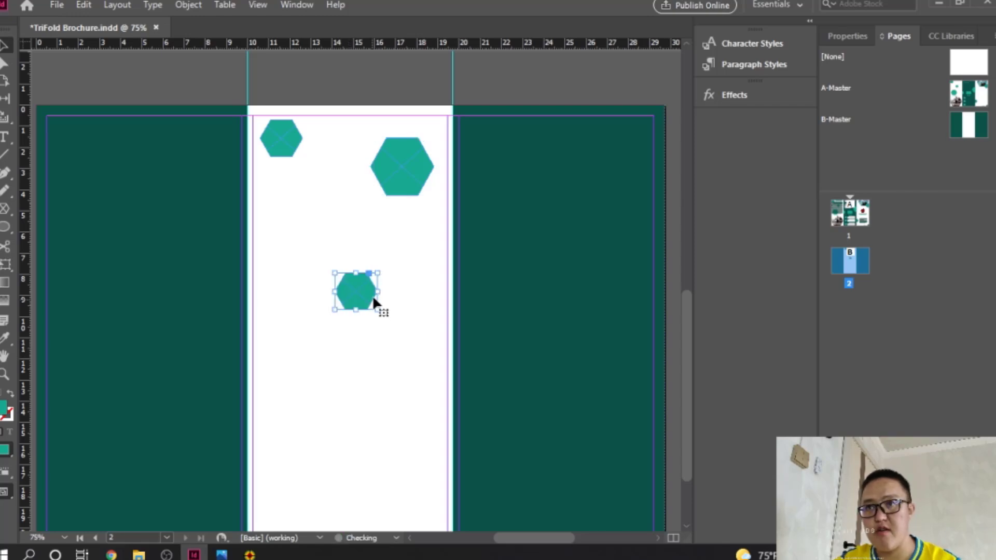
{"action": "left_click_drag", "start_coordinate": [372, 297], "coordinate": [309, 519]}
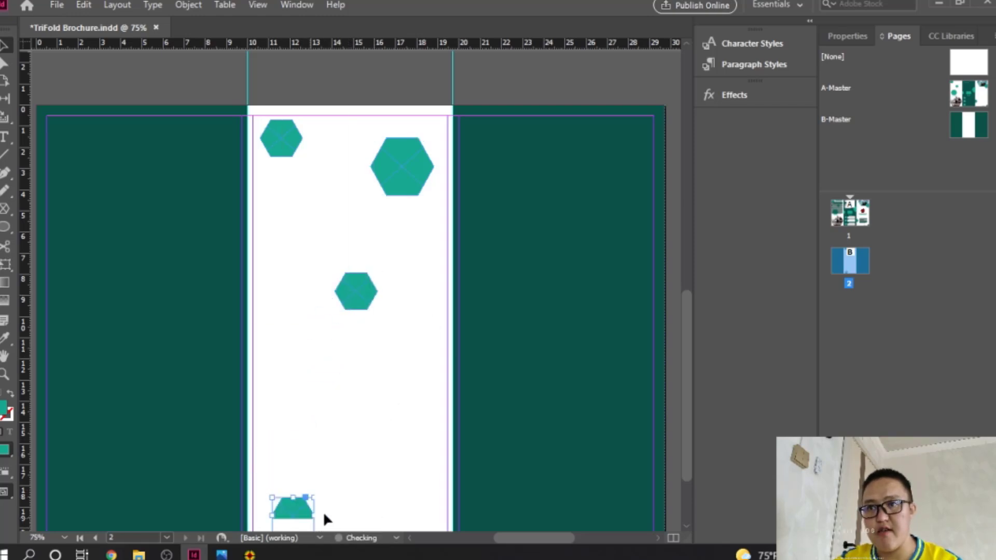
{"action": "left_click_drag", "start_coordinate": [374, 487], "coordinate": [382, 363]}
{"action": "left_click_drag", "start_coordinate": [414, 237], "coordinate": [404, 298]}
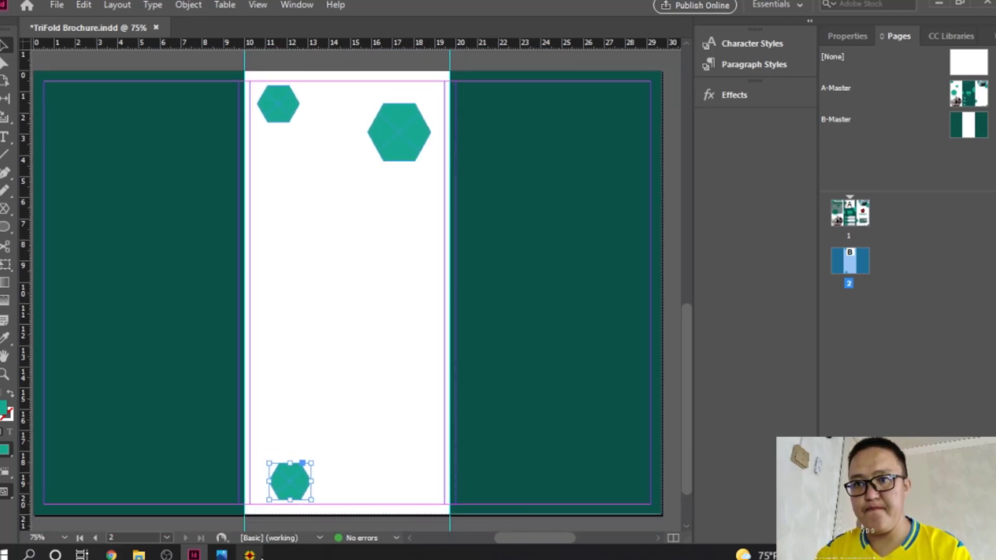
Step: Load dark green 0D5046 in Just Color Picker and copy its hex value
{"action": "left_click", "coordinate": [250, 555]}
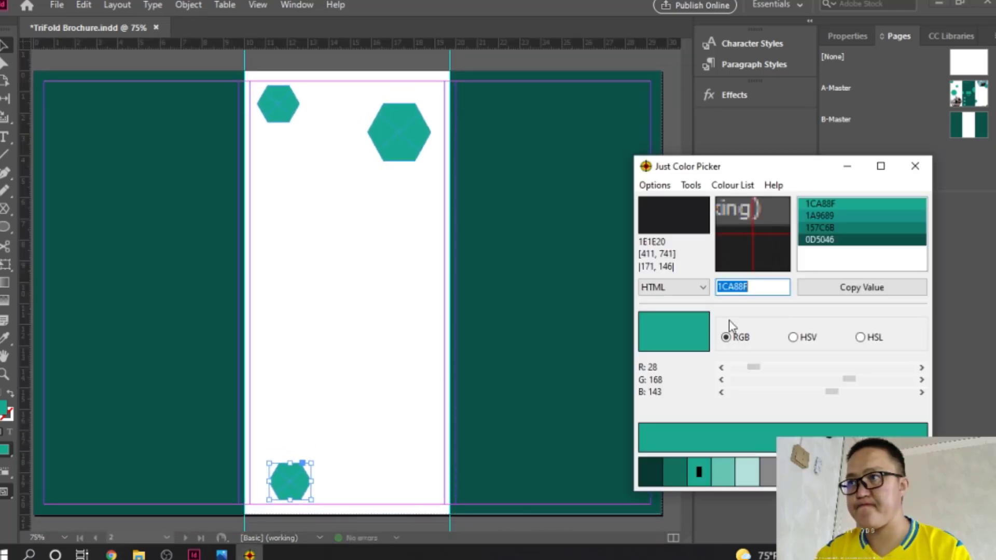
{"action": "left_click", "coordinate": [841, 242]}
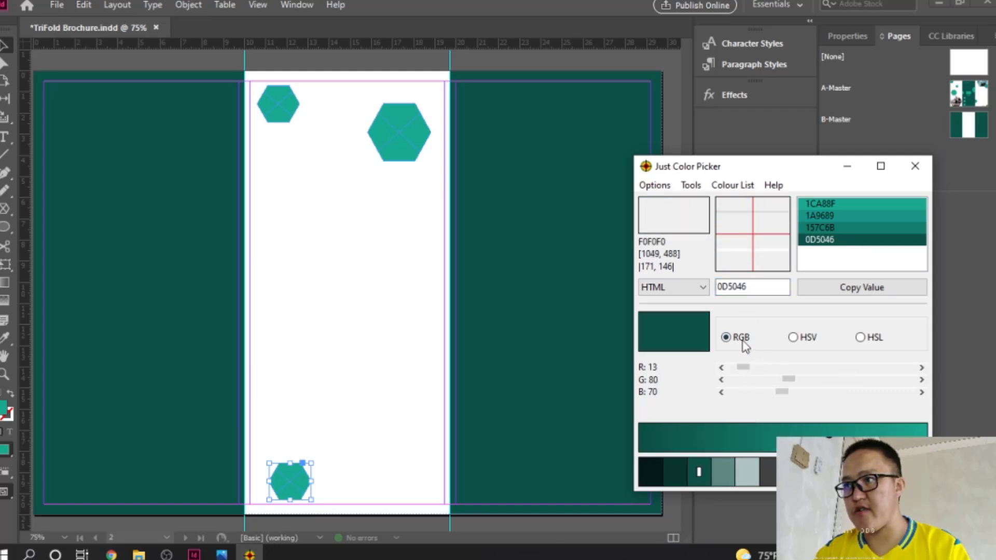
{"action": "double_click", "coordinate": [741, 290]}
{"action": "key", "text": "ctrl+c"}
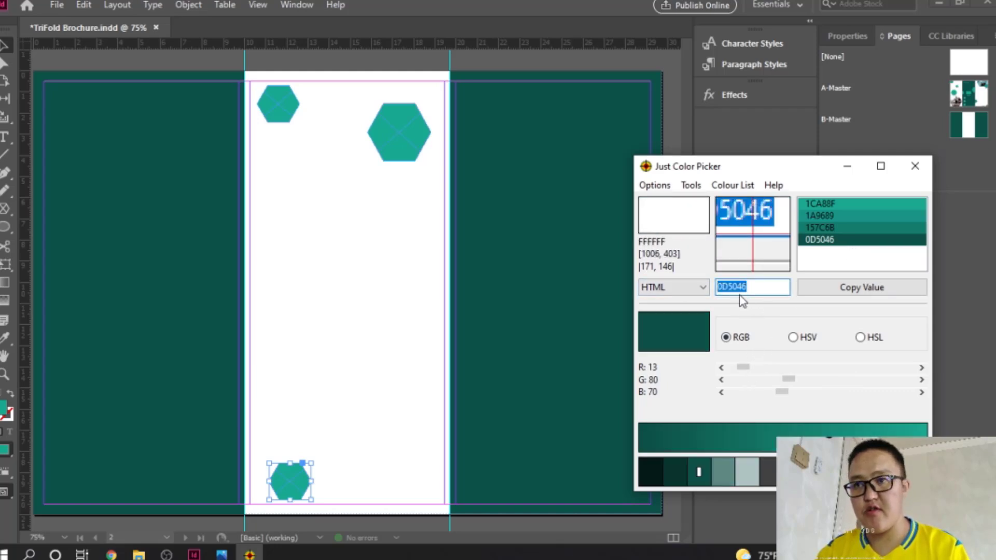
{"action": "left_click", "coordinate": [299, 479]}
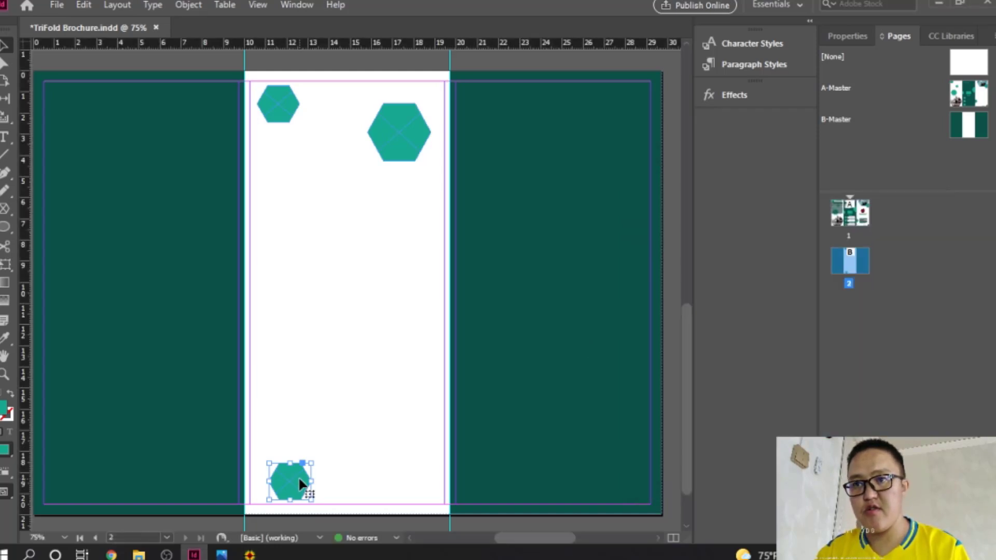
Step: Fill the bottom hexagon with dark green 0D5046
{"action": "double_click", "coordinate": [6, 412]}
{"action": "double_click", "coordinate": [692, 387]}
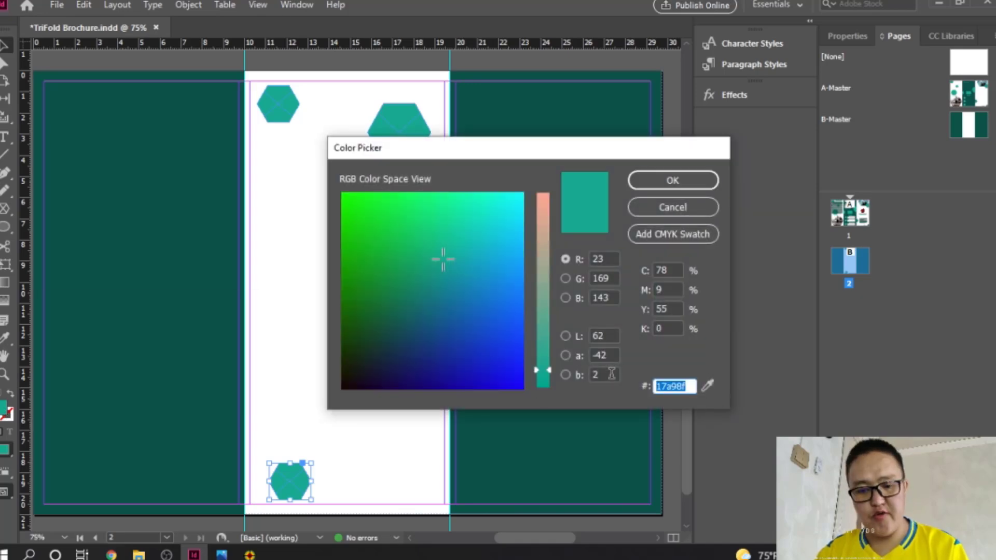
{"action": "type", "text": "0d5046"}
{"action": "left_click", "coordinate": [686, 182]}
Step: Copy teal 1A9689 from Just Color Picker and apply it to the large upper hexagon
{"action": "left_click", "coordinate": [402, 126]}
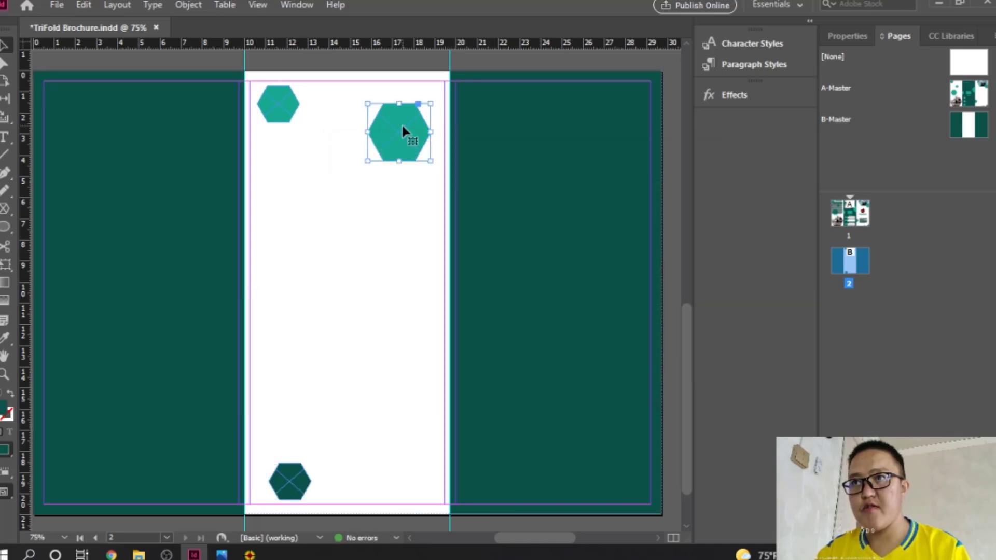
{"action": "left_click", "coordinate": [249, 555]}
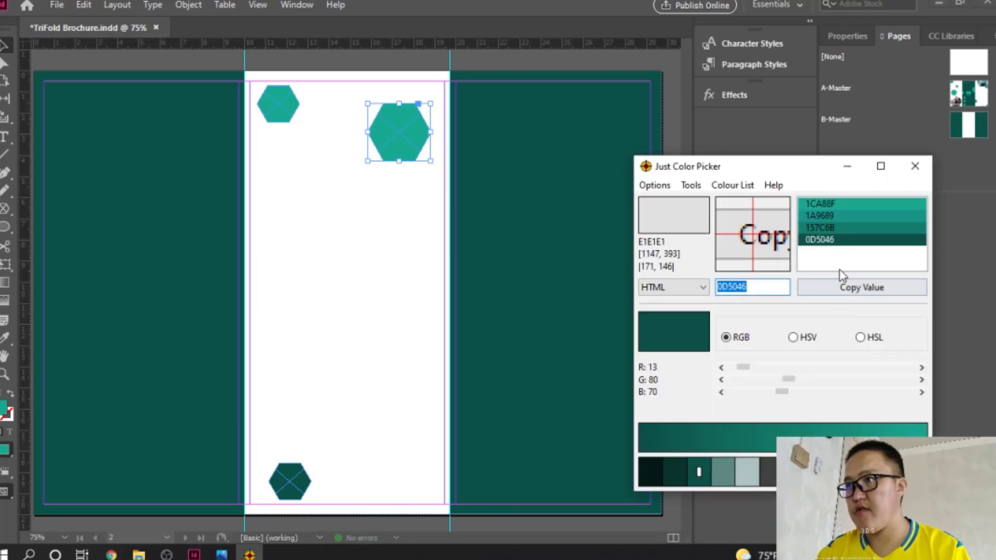
{"action": "left_click", "coordinate": [833, 216]}
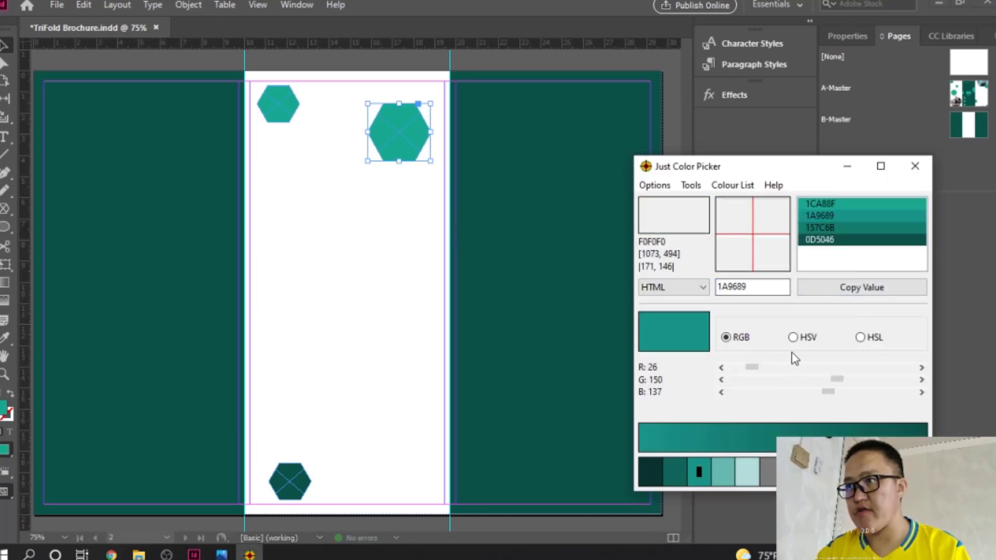
{"action": "key", "text": "ctrl+v"}
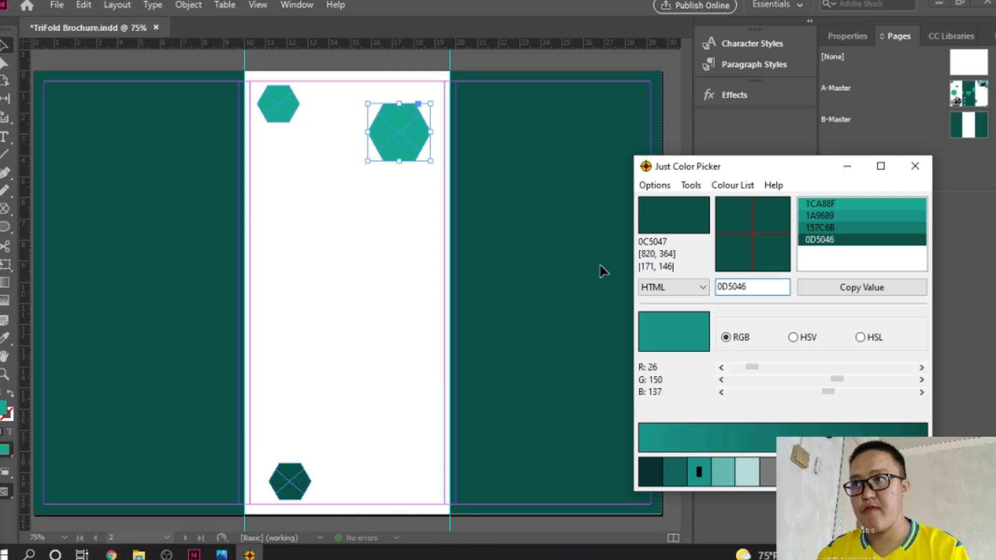
{"action": "key", "text": "ctrl+z"}
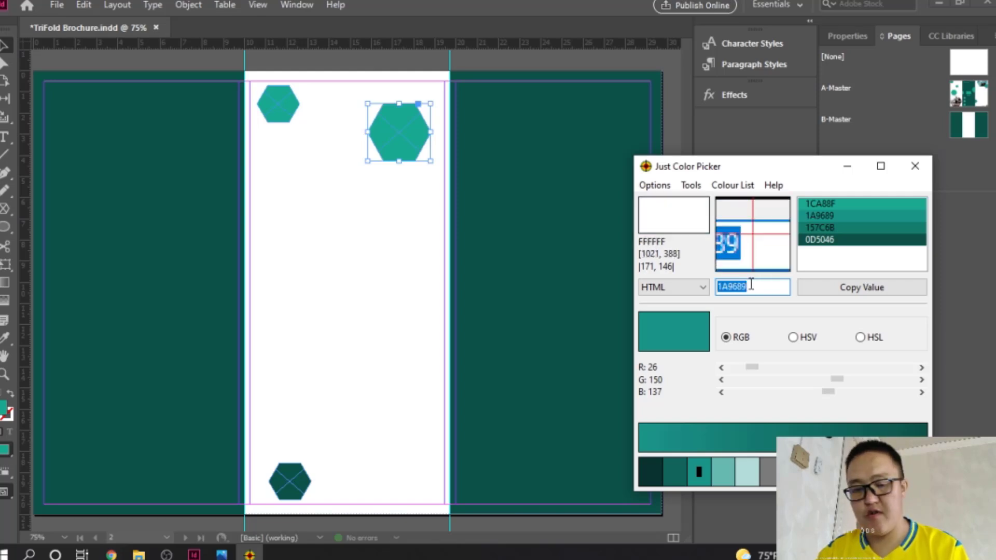
{"action": "left_click", "coordinate": [408, 280]}
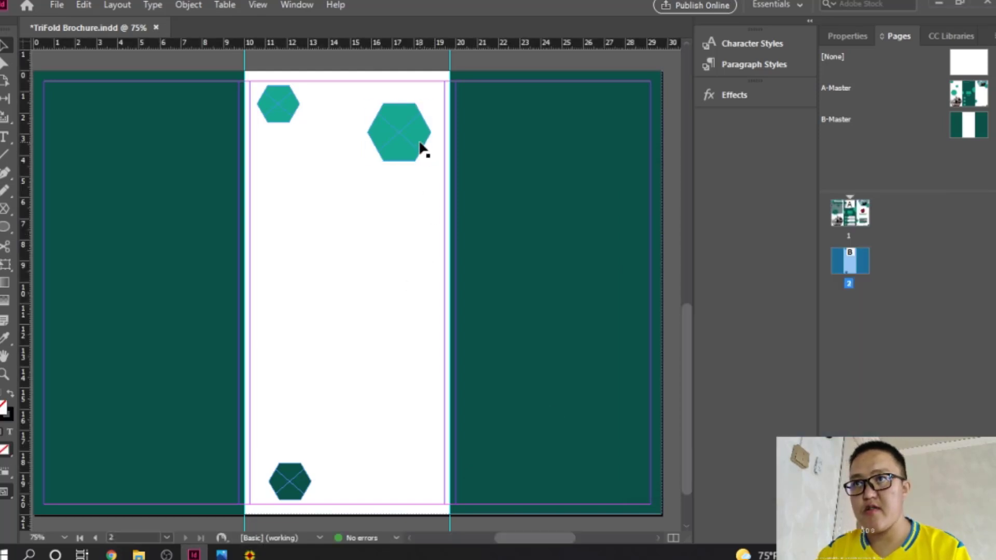
{"action": "left_click", "coordinate": [423, 150]}
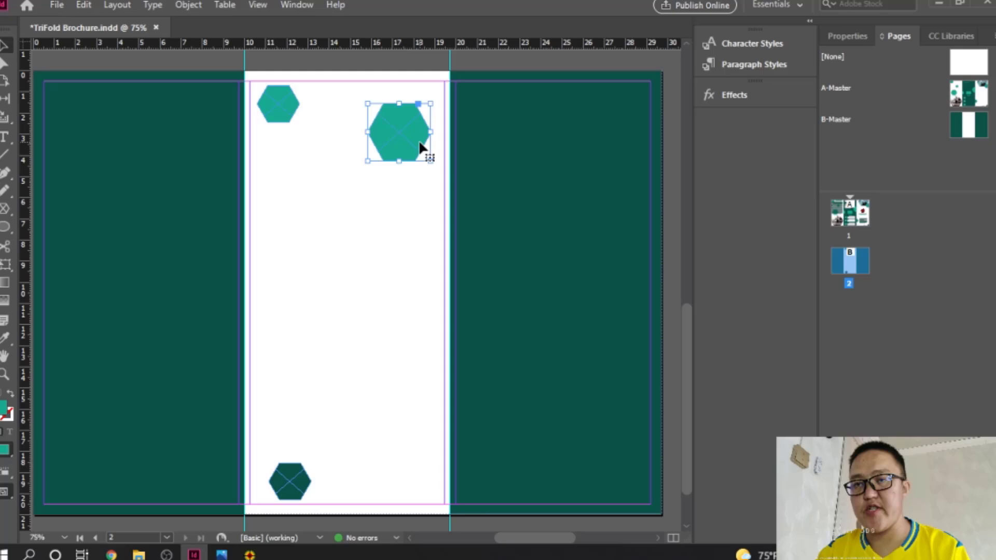
{"action": "double_click", "coordinate": [5, 414]}
{"action": "left_click_drag", "start_coordinate": [694, 389], "coordinate": [474, 359]}
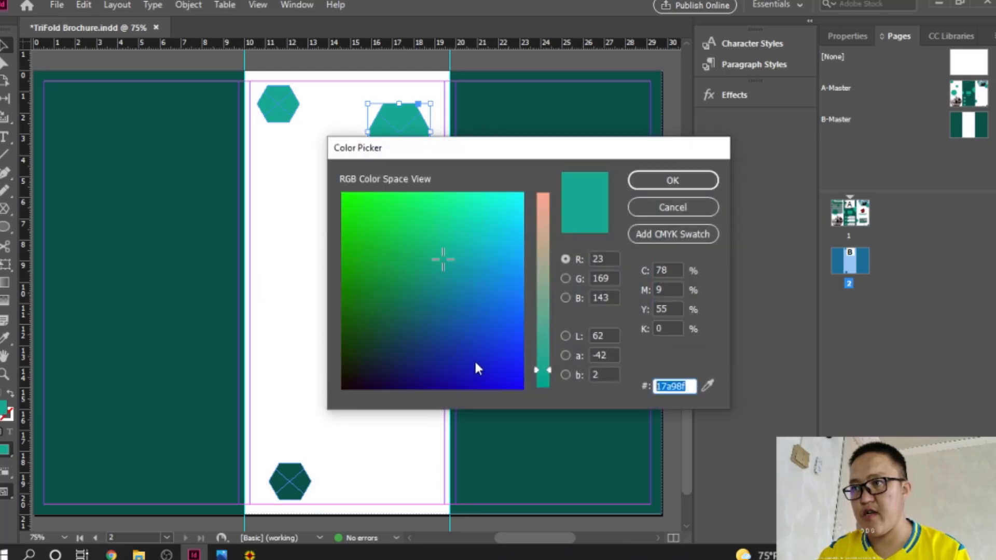
{"action": "type", "text": "1a9689"}
{"action": "left_click", "coordinate": [676, 185]}
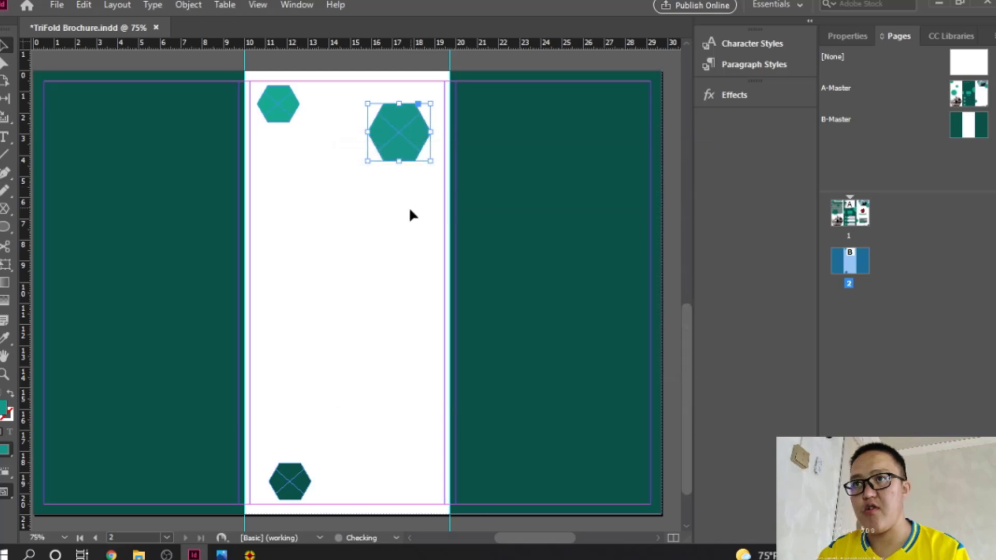
{"action": "left_click", "coordinate": [344, 382]}
Step: Paste two hexagons near the right panel's top, one bleeding off its top-right corner
{"action": "left_click_drag", "start_coordinate": [387, 340], "coordinate": [407, 311]}
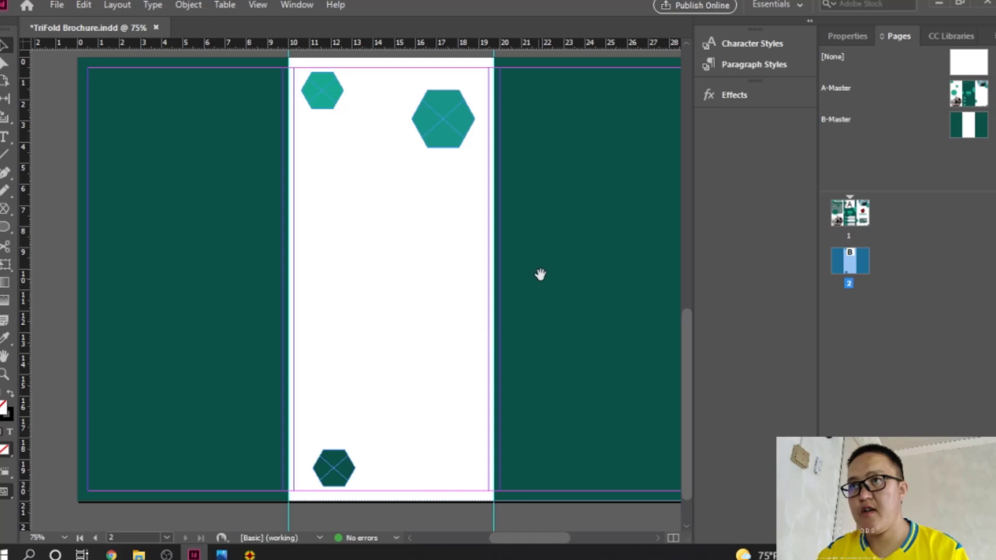
{"action": "left_click_drag", "start_coordinate": [540, 274], "coordinate": [461, 274]}
{"action": "left_click", "coordinate": [374, 118]}
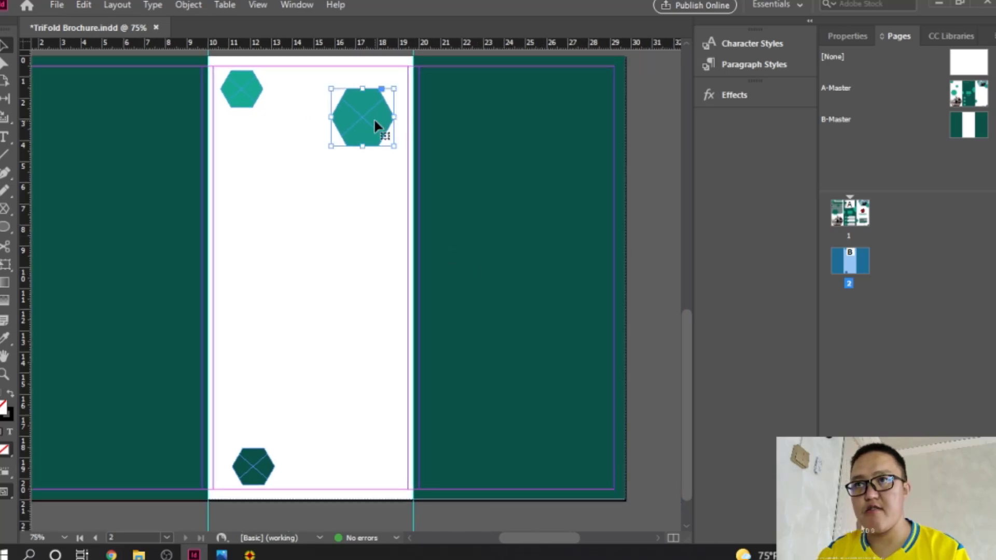
{"action": "key", "text": "ctrl+v"}
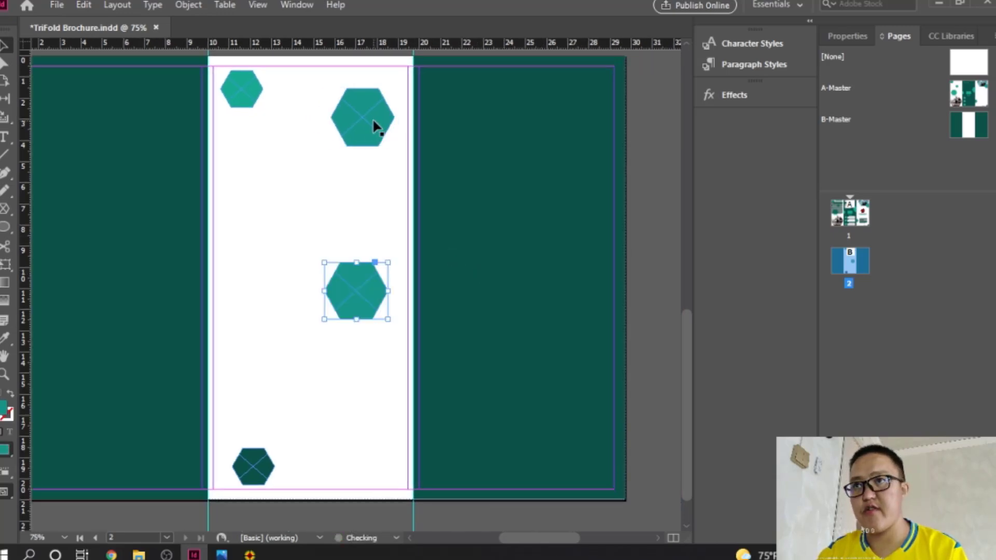
{"action": "left_click_drag", "start_coordinate": [369, 289], "coordinate": [483, 105]}
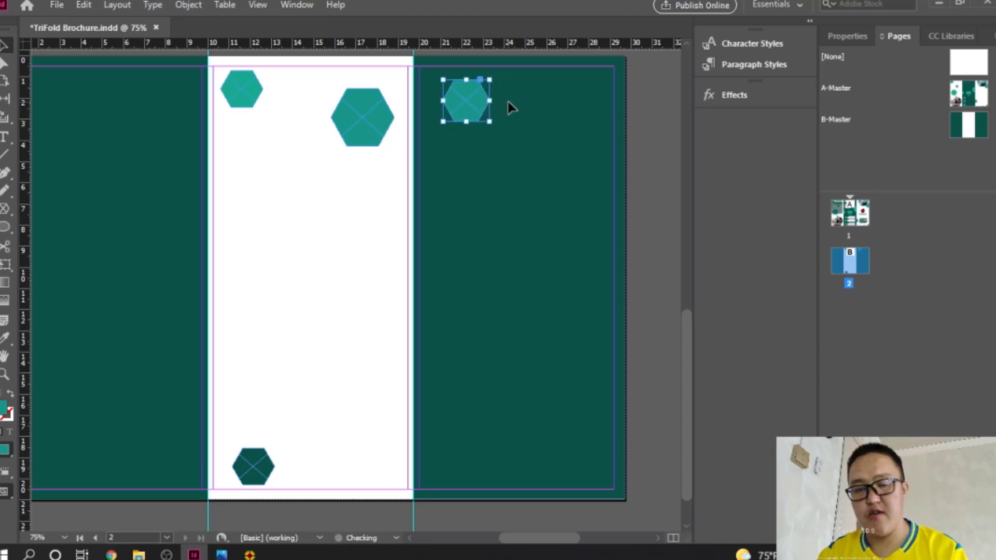
{"action": "key", "text": "ctrl+v"}
{"action": "left_click_drag", "start_coordinate": [362, 294], "coordinate": [668, 171]}
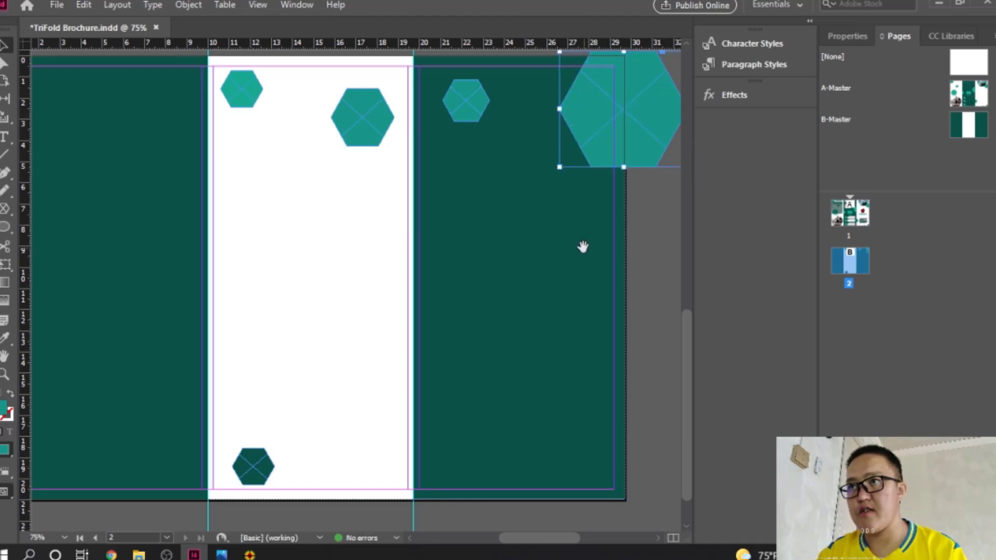
Step: Add an enlarged hexagon on the right panel's bottom edge and a small one at its bottom-left
{"action": "left_click_drag", "start_coordinate": [583, 247], "coordinate": [498, 232]}
{"action": "key", "text": "ctrl+v"}
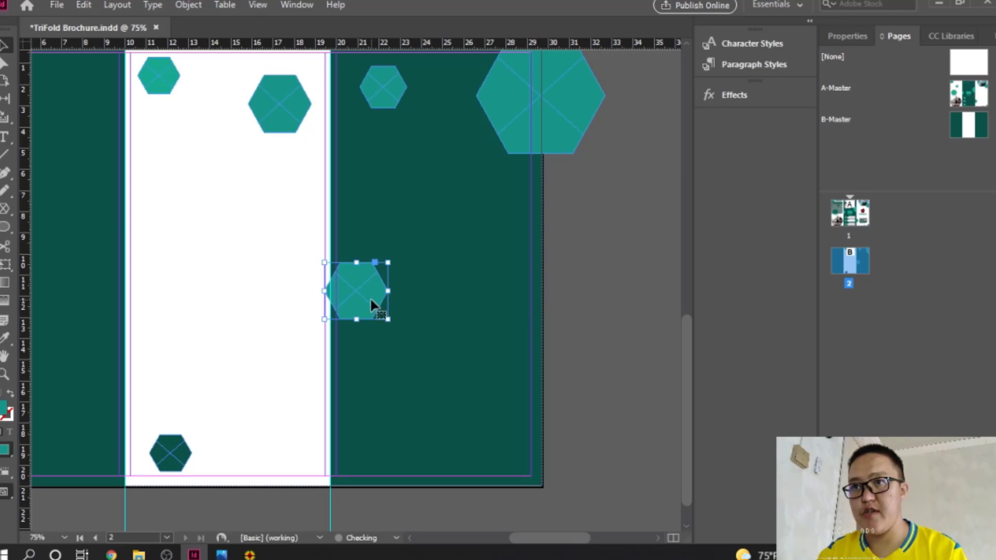
{"action": "left_click_drag", "start_coordinate": [371, 305], "coordinate": [594, 374]}
{"action": "left_click_drag", "start_coordinate": [552, 322], "coordinate": [547, 472]}
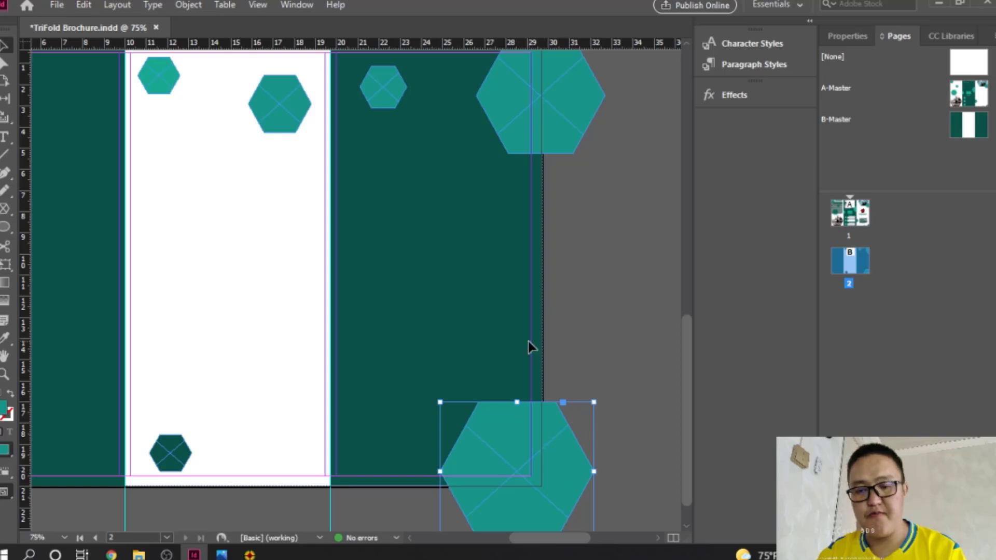
{"action": "key", "text": "ctrl+v"}
{"action": "left_click_drag", "start_coordinate": [371, 296], "coordinate": [408, 383]}
{"action": "left_click_drag", "start_coordinate": [416, 367], "coordinate": [372, 470]}
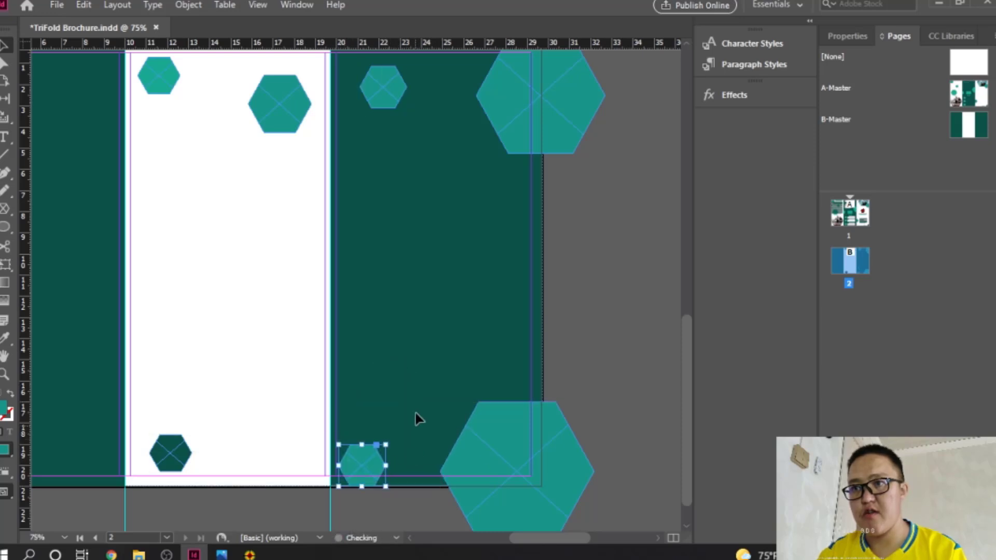
{"action": "left_click", "coordinate": [500, 441]}
Step: Fill the large bottom-right hexagon with teal 1A9689
{"action": "key", "text": "alt+Tab"}
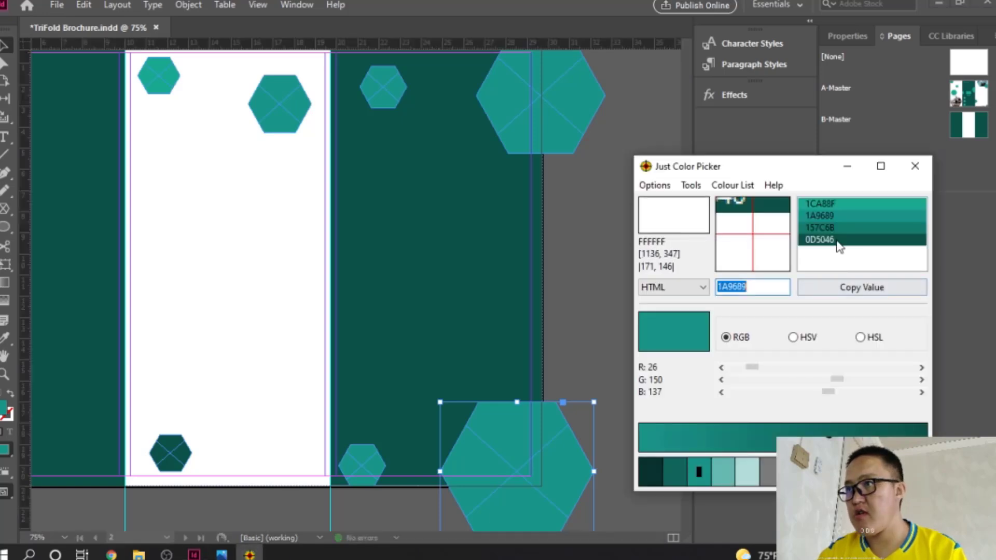
{"action": "left_click", "coordinate": [833, 220]}
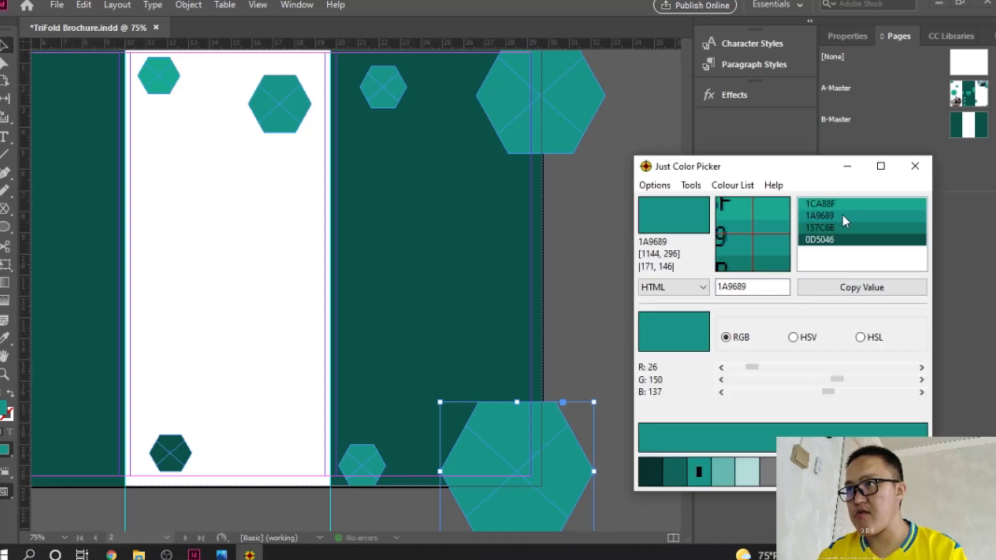
{"action": "double_click", "coordinate": [721, 288]}
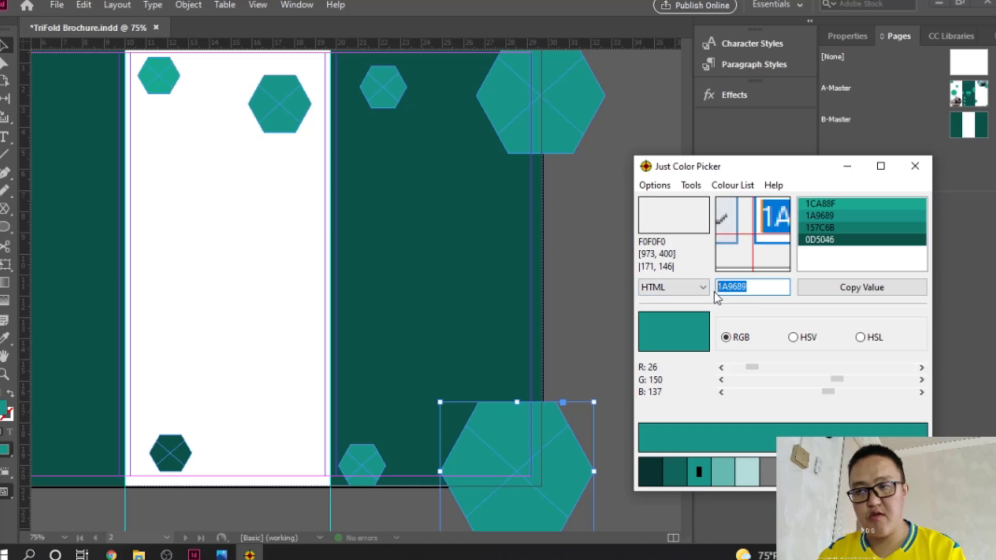
{"action": "left_click", "coordinate": [553, 422]}
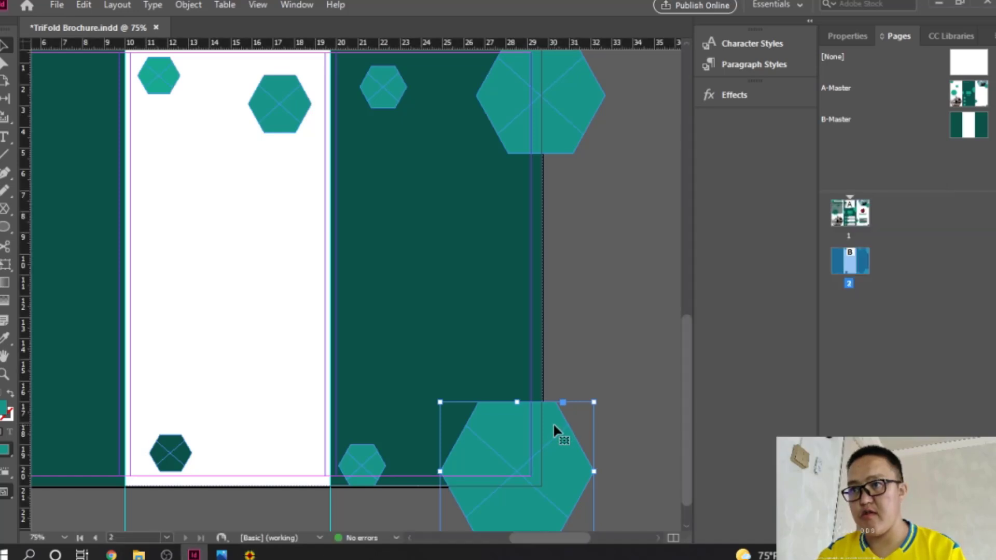
{"action": "double_click", "coordinate": [4, 409]}
{"action": "double_click", "coordinate": [672, 387]}
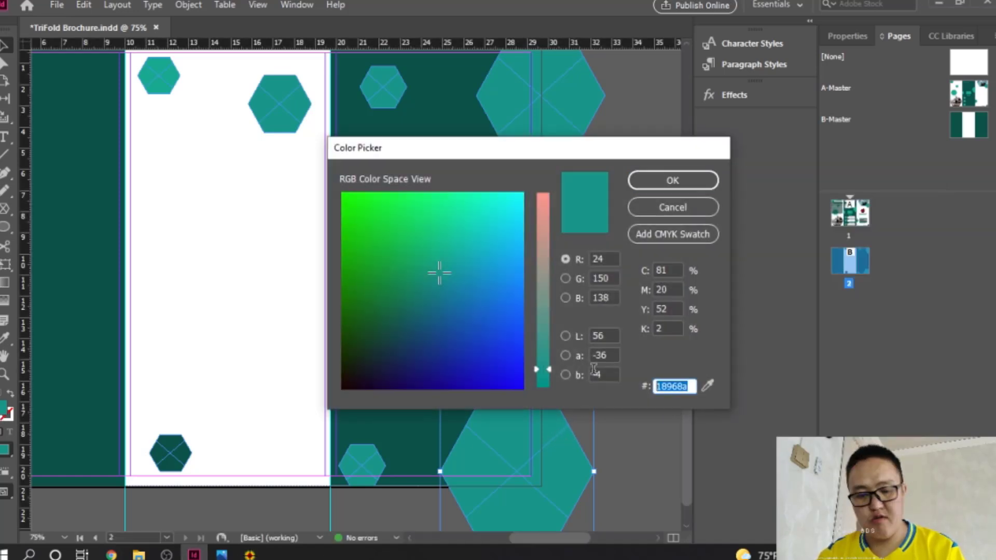
{"action": "type", "text": "1a9689"}
{"action": "left_click", "coordinate": [693, 185]}
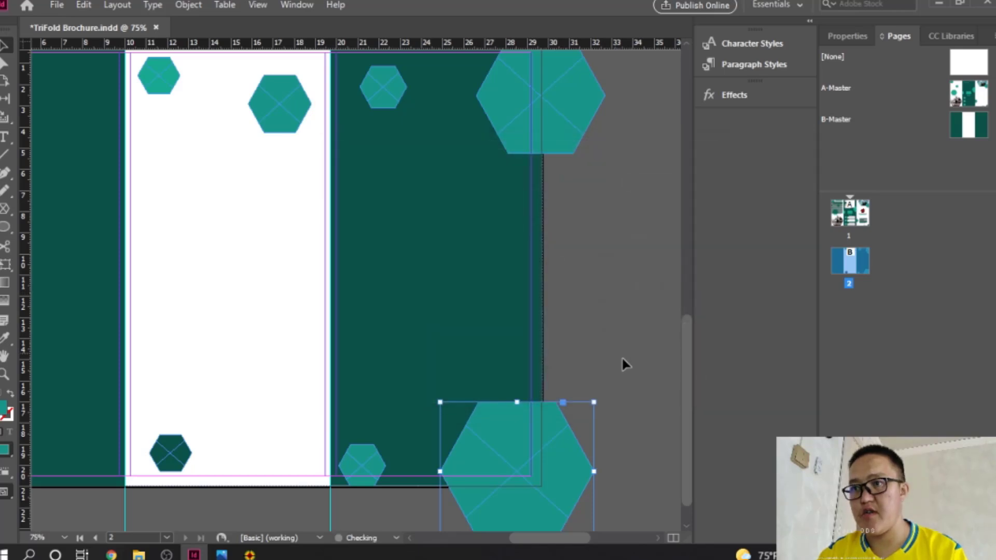
{"action": "left_click", "coordinate": [599, 340]}
Step: Fill the large top-right hexagon with 1CA88F
{"action": "left_click", "coordinate": [581, 105]}
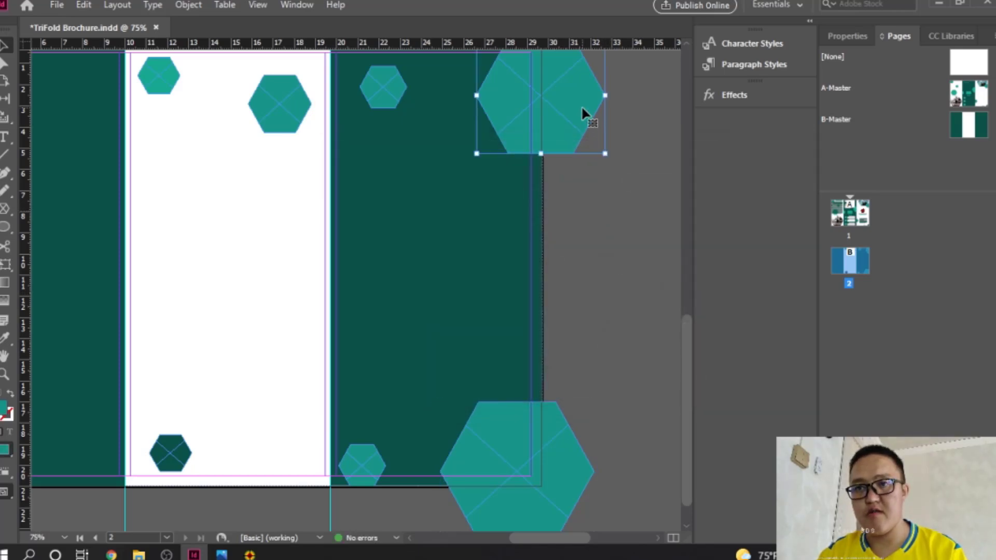
{"action": "double_click", "coordinate": [6, 412]}
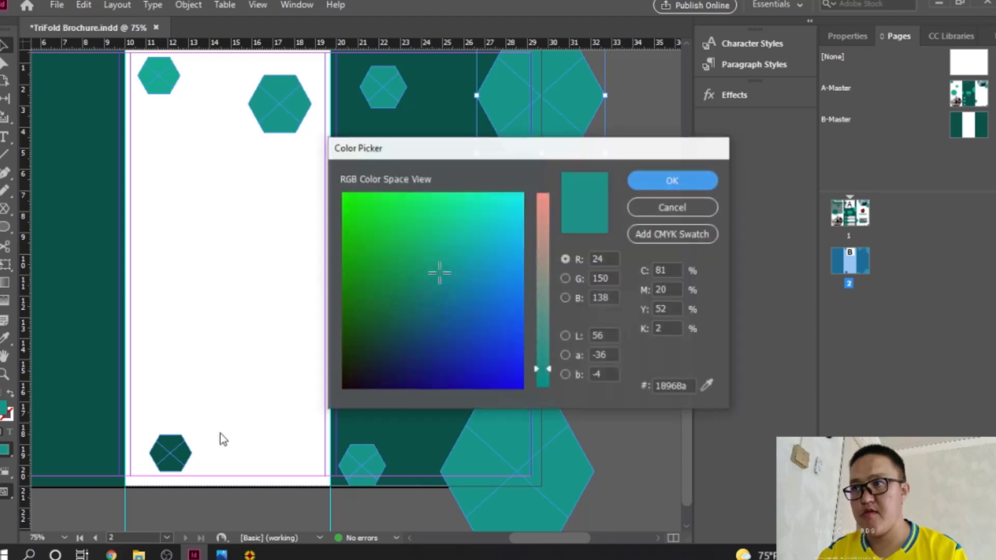
{"action": "left_click", "coordinate": [250, 554]}
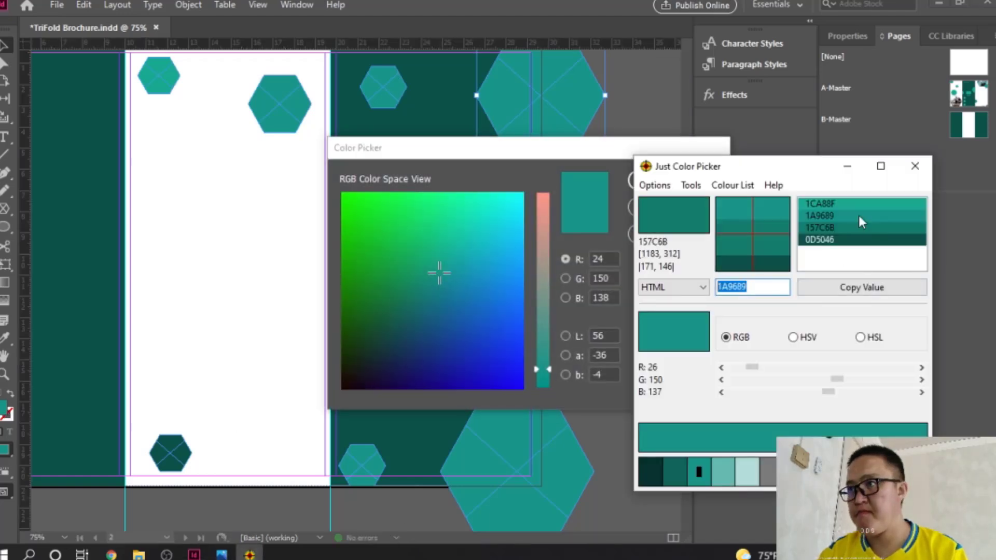
{"action": "left_click", "coordinate": [842, 204]}
{"action": "left_click_drag", "start_coordinate": [760, 284], "coordinate": [667, 285]}
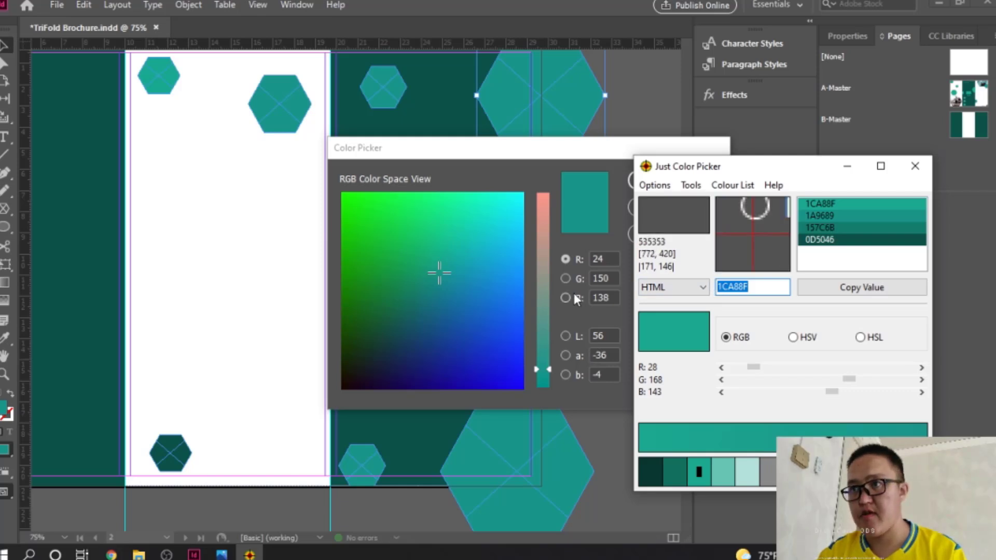
{"action": "left_click", "coordinate": [617, 319]}
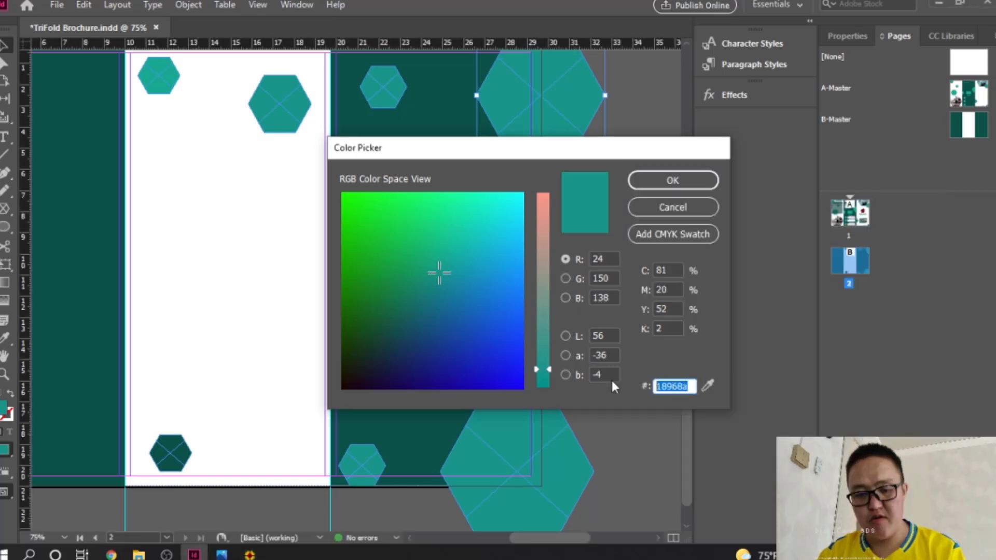
{"action": "type", "text": "1ca88f"}
{"action": "left_click", "coordinate": [702, 182]}
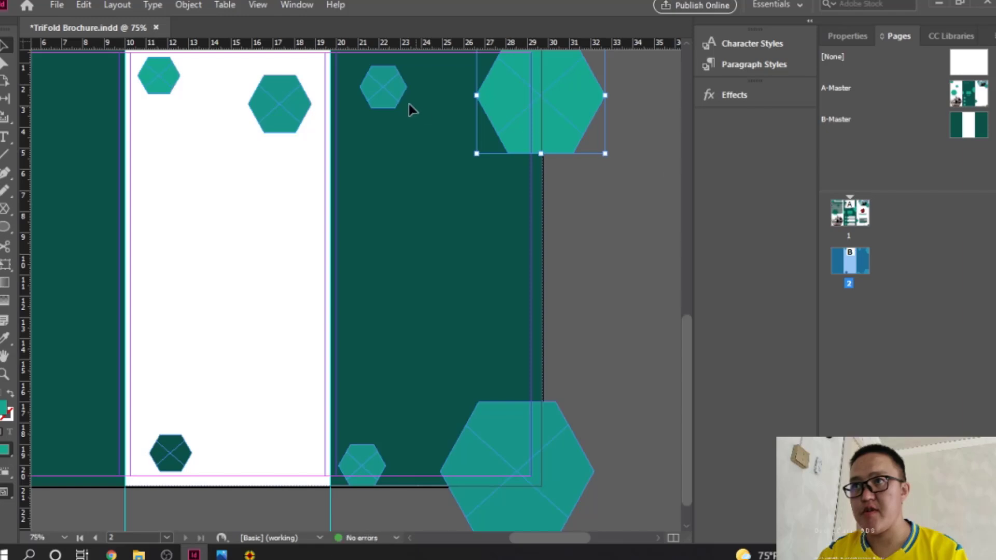
Step: Fill the small top hexagon with 157C6B and fit the page 2 spread in view
{"action": "left_click", "coordinate": [396, 88]}
{"action": "left_click", "coordinate": [261, 554]}
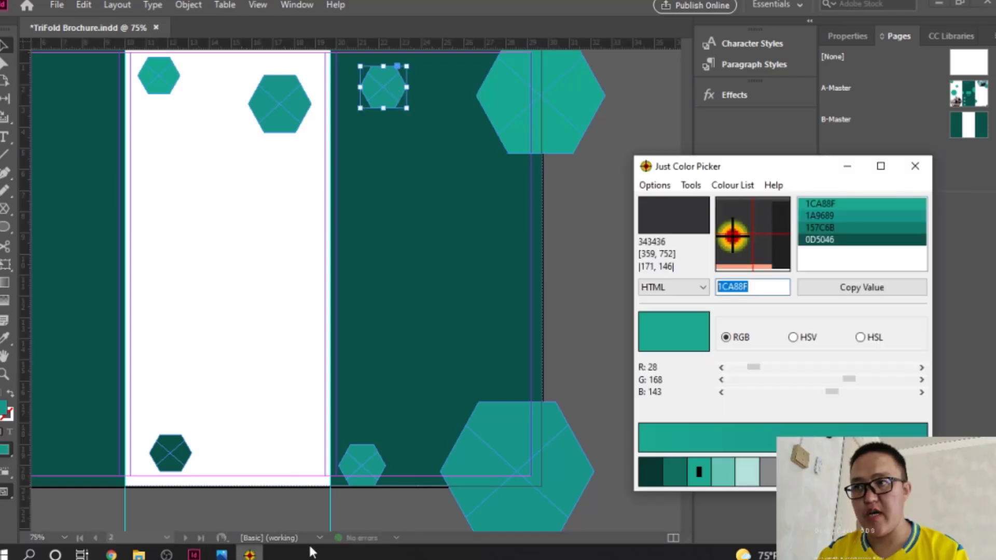
{"action": "left_click", "coordinate": [825, 229]}
{"action": "double_click", "coordinate": [738, 285]}
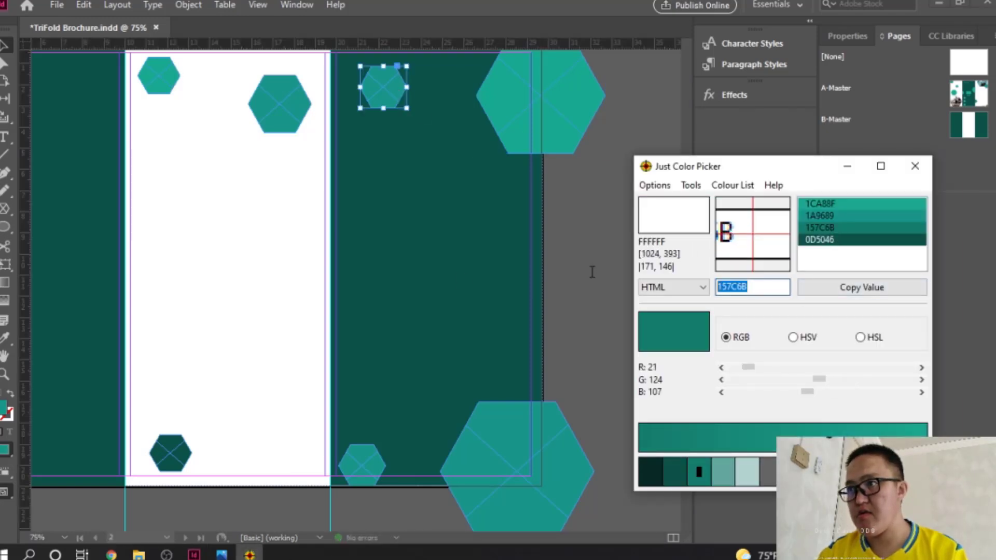
{"action": "left_click", "coordinate": [395, 91]}
{"action": "double_click", "coordinate": [3, 412]}
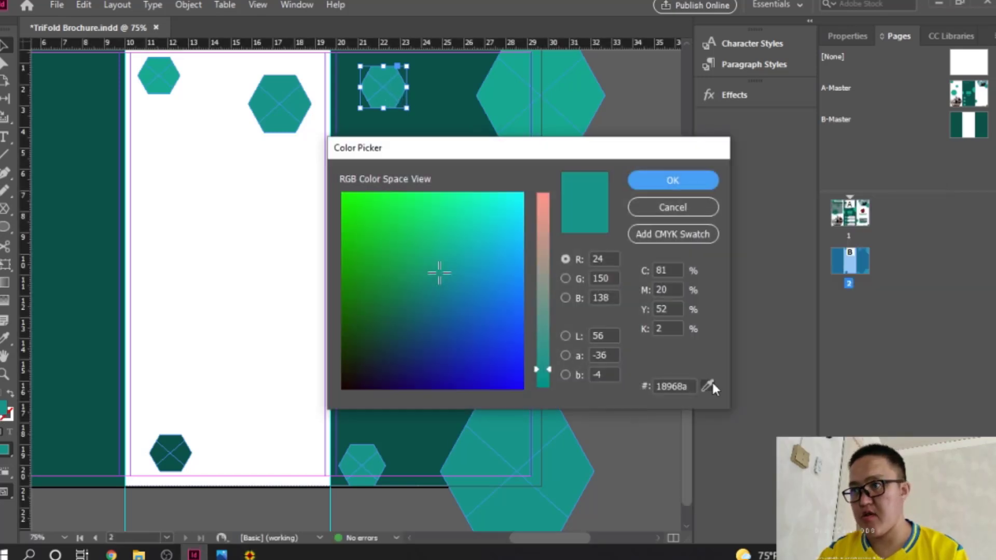
{"action": "double_click", "coordinate": [690, 386]}
{"action": "key", "text": "ctrl+v"}
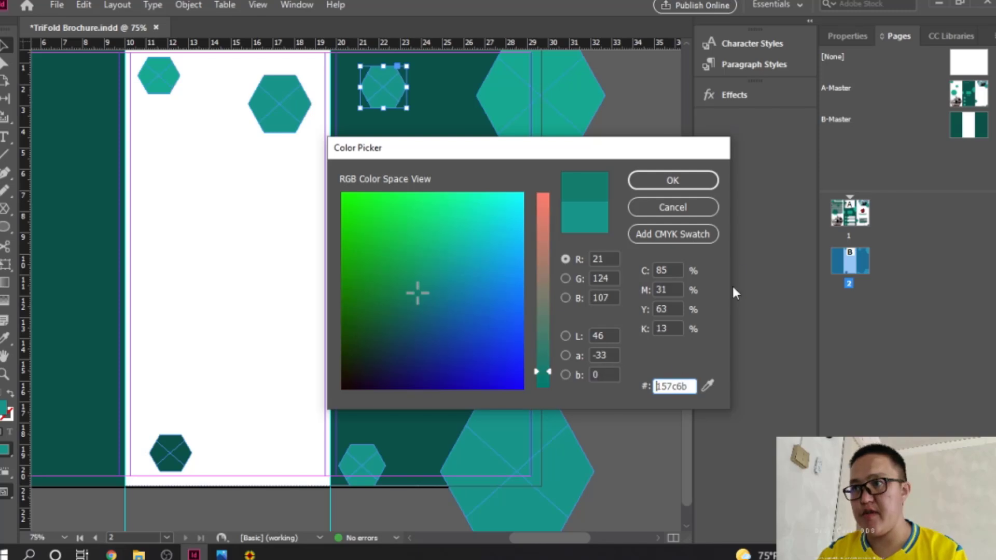
{"action": "left_click", "coordinate": [687, 182]}
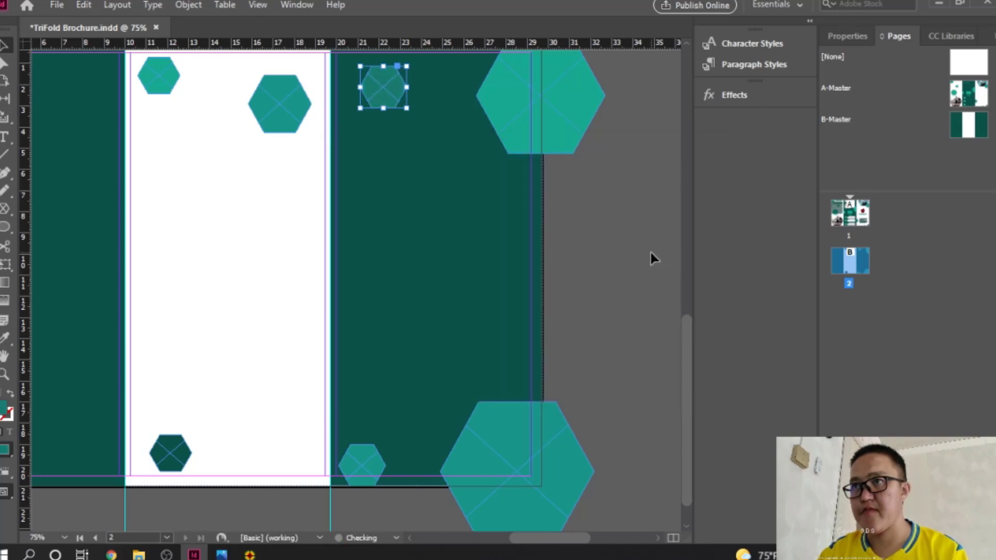
{"action": "double_click", "coordinate": [868, 261]}
{"action": "left_click_drag", "start_coordinate": [608, 303], "coordinate": [446, 311]}
Step: Select all the hexagons on page 2 and cut them from the page
{"action": "left_click", "coordinate": [558, 165]}
{"action": "left_click_drag", "start_coordinate": [563, 166], "coordinate": [585, 182]}
{"action": "key", "text": "ctrl+z"}
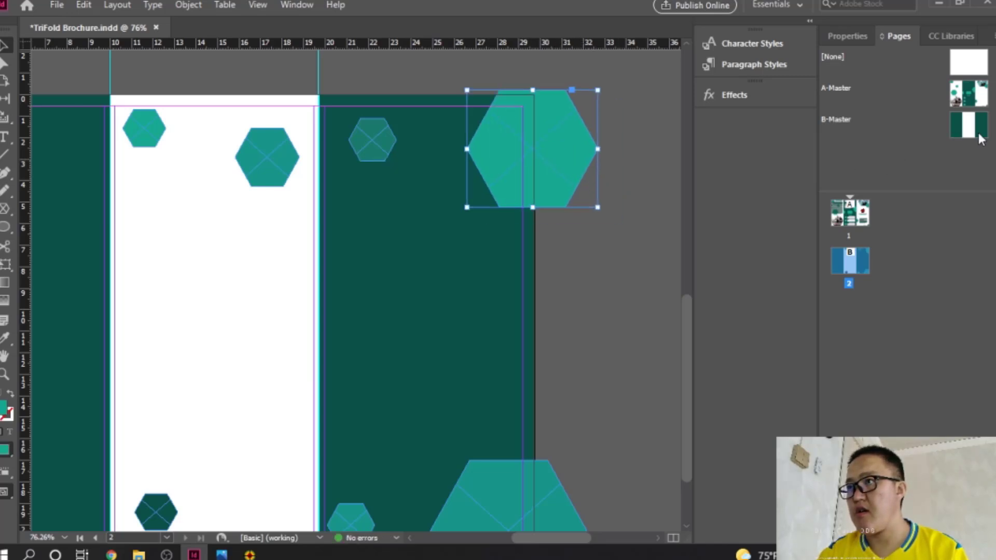
{"action": "double_click", "coordinate": [980, 138]}
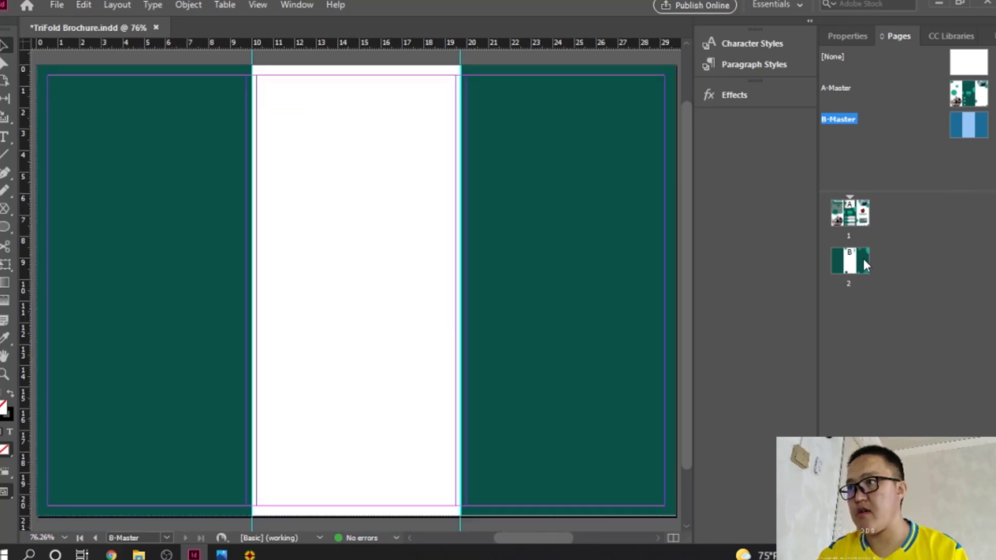
{"action": "double_click", "coordinate": [864, 262]}
{"action": "left_click_drag", "start_coordinate": [531, 300], "coordinate": [443, 302]}
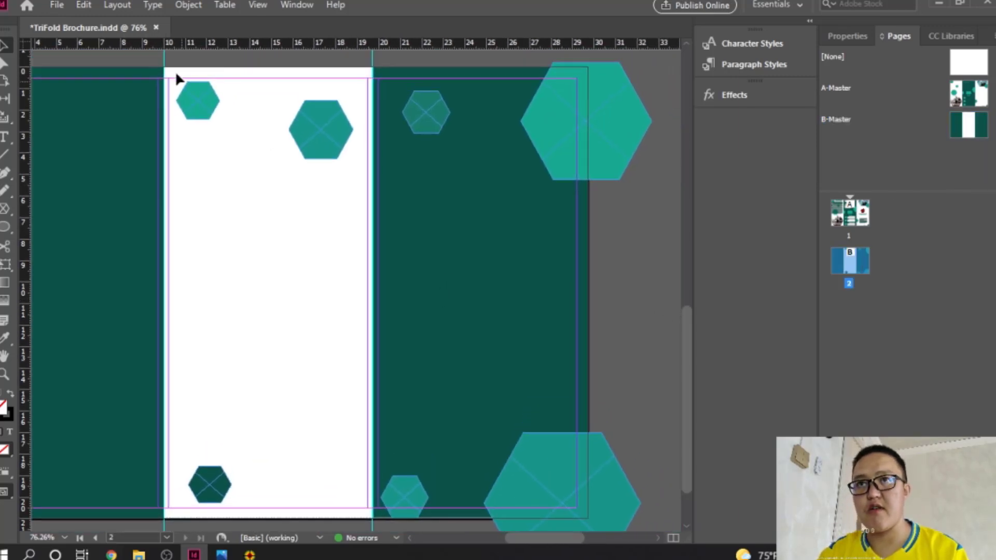
{"action": "left_click_drag", "start_coordinate": [158, 66], "coordinate": [649, 508]}
{"action": "scroll", "coordinate": [626, 442], "scroll_direction": "up", "scroll_amount": 2}
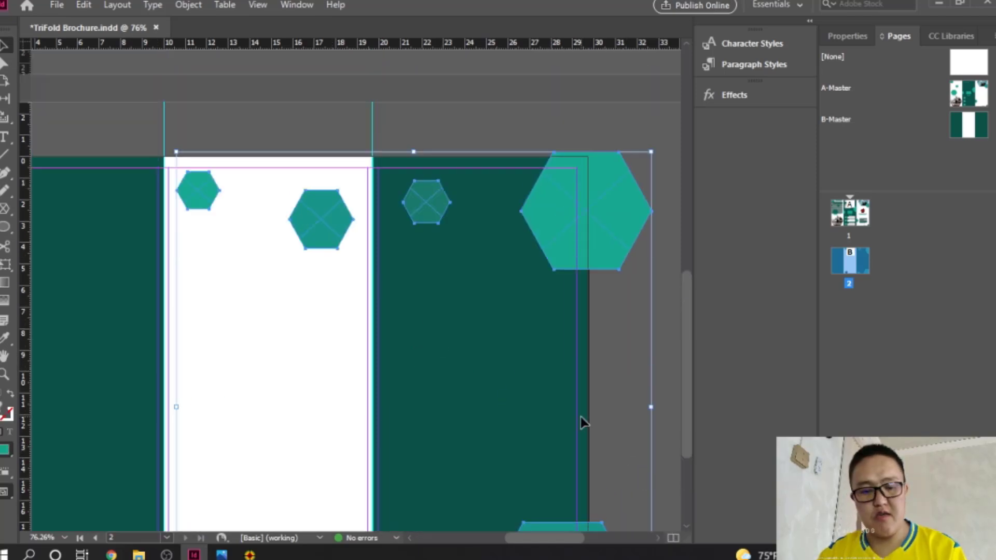
{"action": "key", "text": "Delete"}
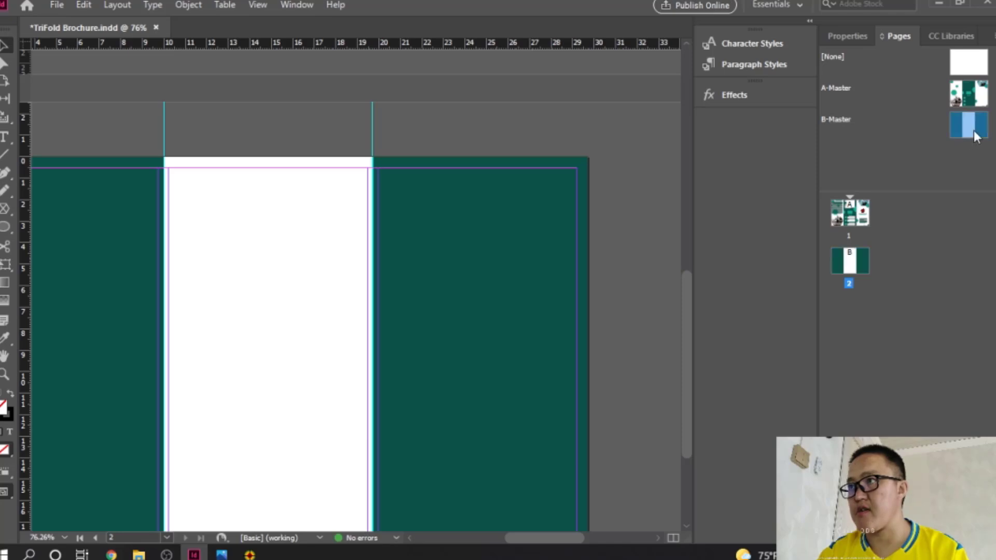
Step: Paste the hexagons in place on the B-Master spread and confirm page 2 inherits them
{"action": "double_click", "coordinate": [968, 124]}
{"action": "right_click", "coordinate": [298, 161]}
{"action": "left_click", "coordinate": [353, 186]}
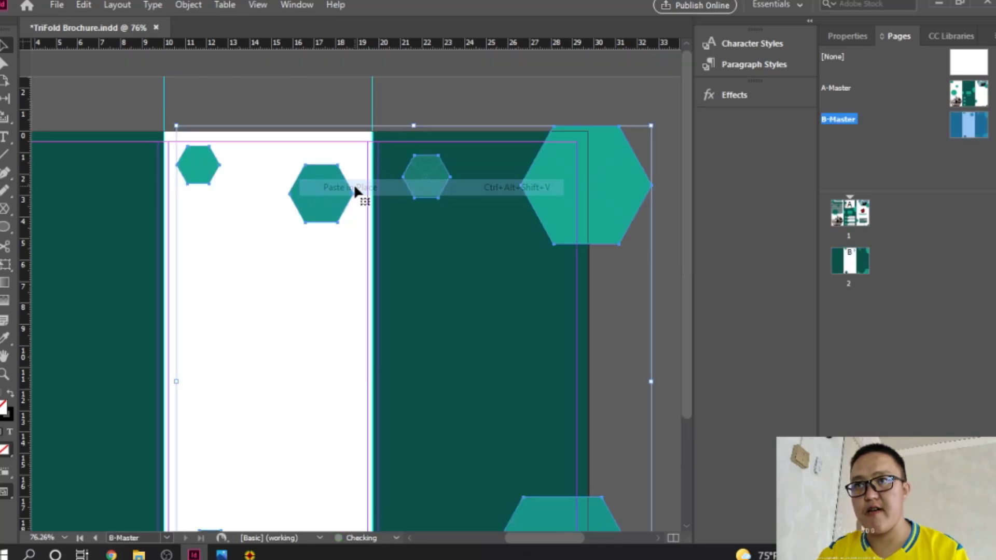
{"action": "double_click", "coordinate": [853, 266]}
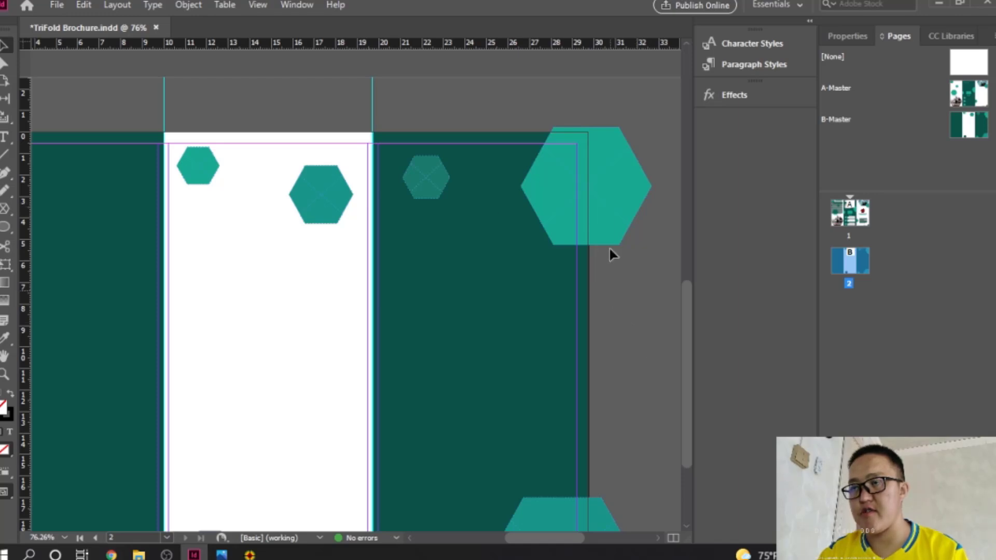
{"action": "scroll", "coordinate": [546, 264], "scroll_direction": "down", "scroll_amount": 3}
{"action": "scroll", "coordinate": [546, 262], "scroll_direction": "up", "scroll_amount": 5}
{"action": "scroll", "coordinate": [543, 257], "scroll_direction": "down", "scroll_amount": 3}
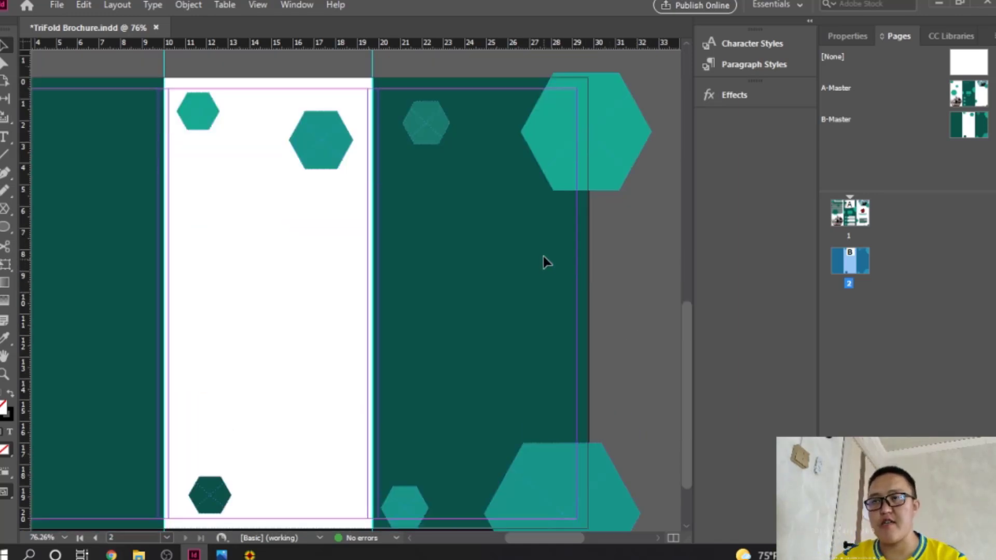
{"action": "scroll", "coordinate": [543, 256], "scroll_direction": "up", "scroll_amount": 3}
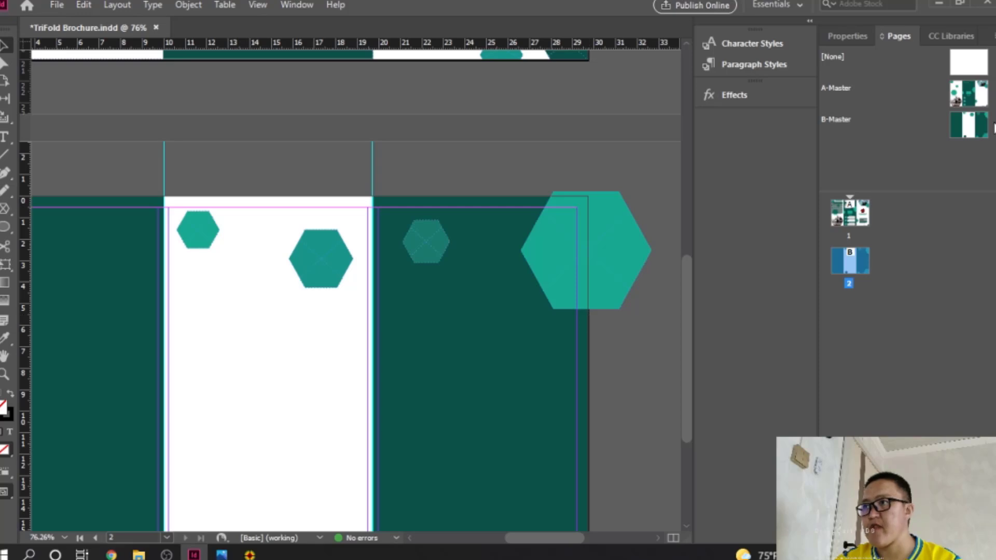
{"action": "double_click", "coordinate": [979, 128]}
Step: Select the large top-right hexagon and zoom to 300% around it
{"action": "left_click", "coordinate": [620, 195]}
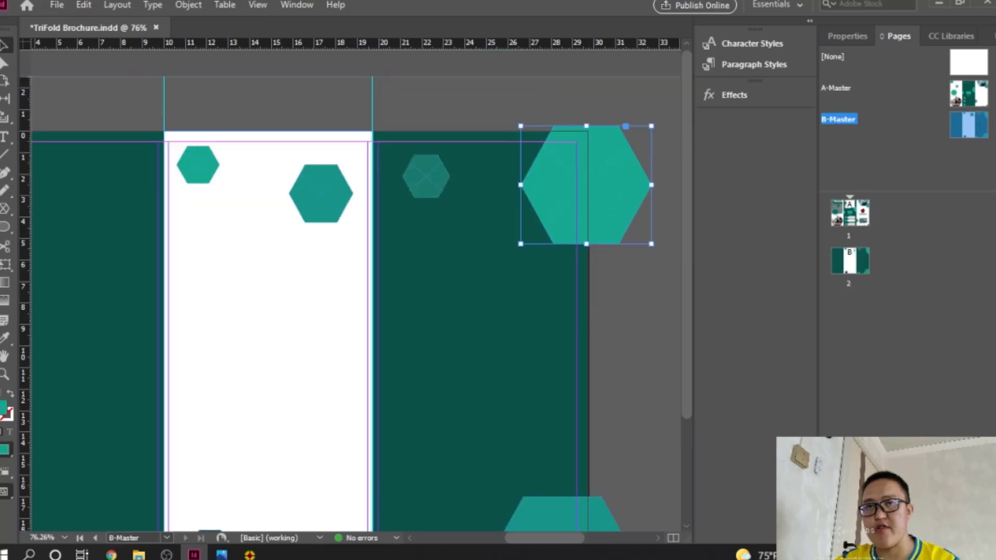
{"action": "left_click", "coordinate": [5, 63]}
{"action": "left_click", "coordinate": [614, 185], "text": "ctrl"}
{"action": "left_click", "coordinate": [424, 215], "text": "ctrl"}
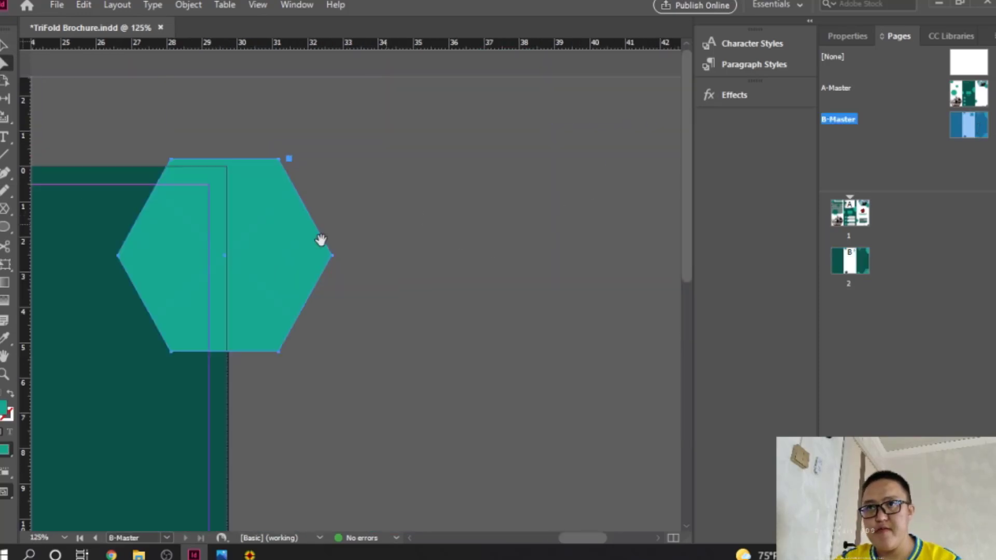
{"action": "left_click_drag", "start_coordinate": [286, 245], "coordinate": [563, 226]}
{"action": "left_click", "coordinate": [568, 242], "text": "ctrl"}
{"action": "left_click_drag", "start_coordinate": [515, 251], "coordinate": [569, 251]}
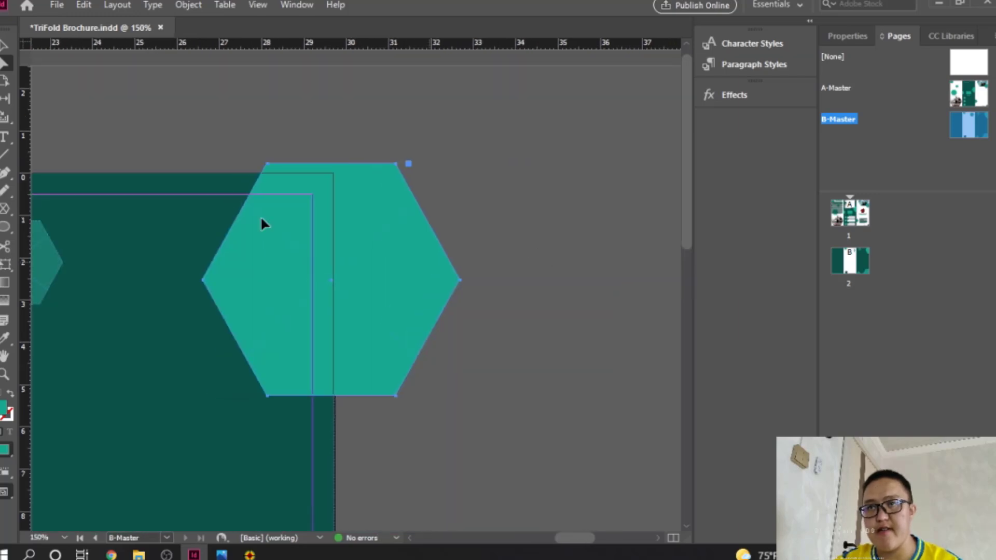
{"action": "left_click", "coordinate": [310, 238], "text": "ctrl"}
{"action": "left_click", "coordinate": [390, 297], "text": "ctrl"}
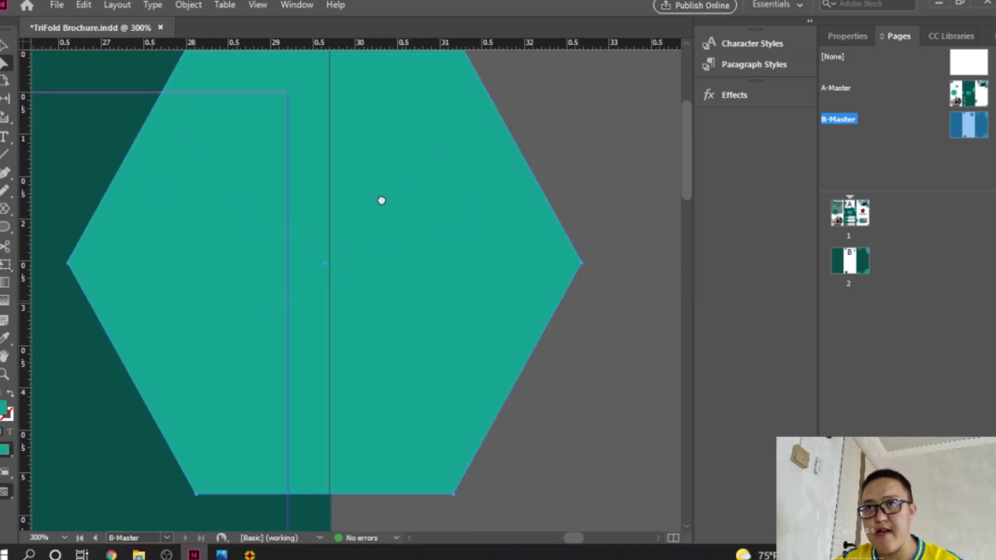
{"action": "left_click_drag", "start_coordinate": [380, 200], "coordinate": [402, 257]}
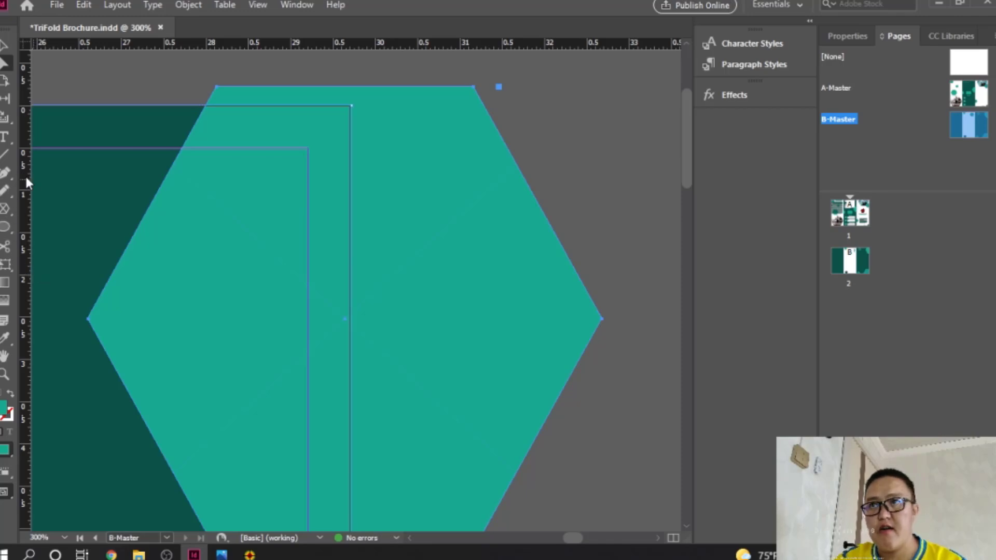
Step: Pull the hexagon's top-right anchor point left to the page's right edge
{"action": "left_click_drag", "start_coordinate": [9, 173], "coordinate": [52, 207]}
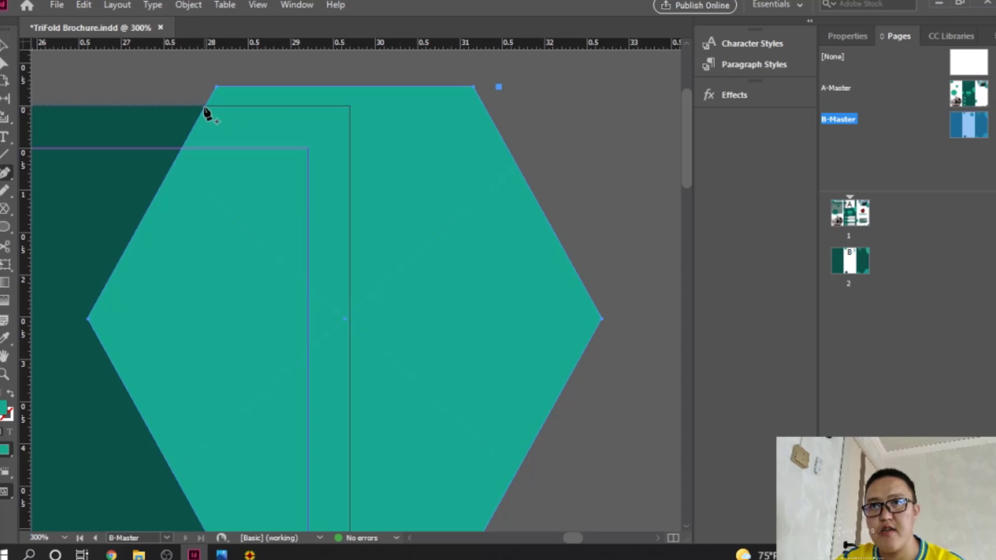
{"action": "scroll", "coordinate": [280, 191], "scroll_direction": "down", "scroll_amount": 5}
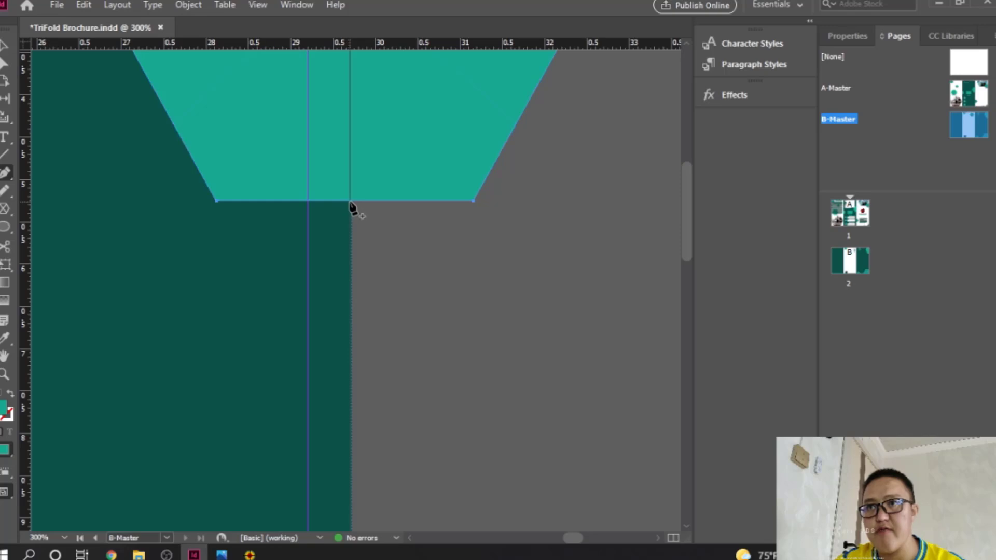
{"action": "scroll", "coordinate": [362, 216], "scroll_direction": "up", "scroll_amount": 5}
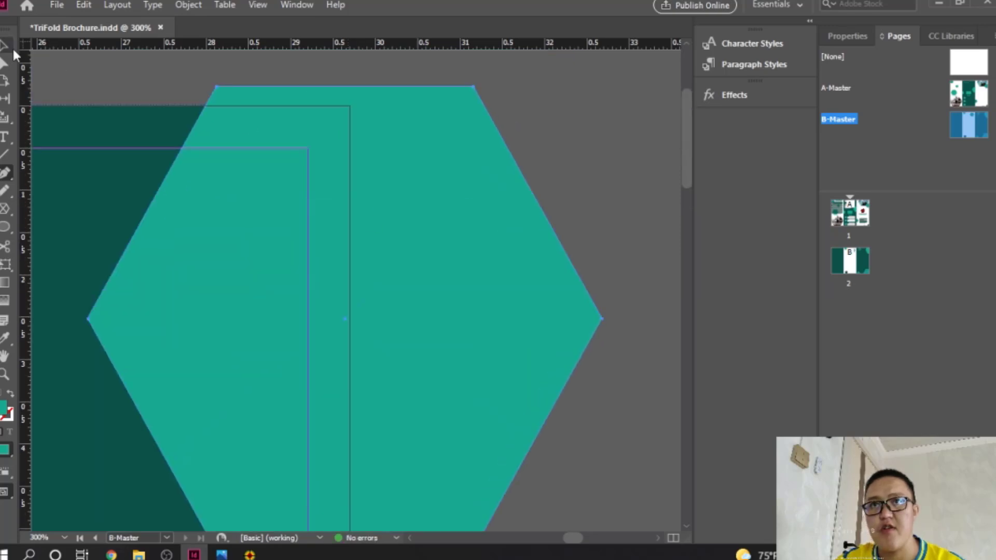
{"action": "left_click", "coordinate": [3, 63]}
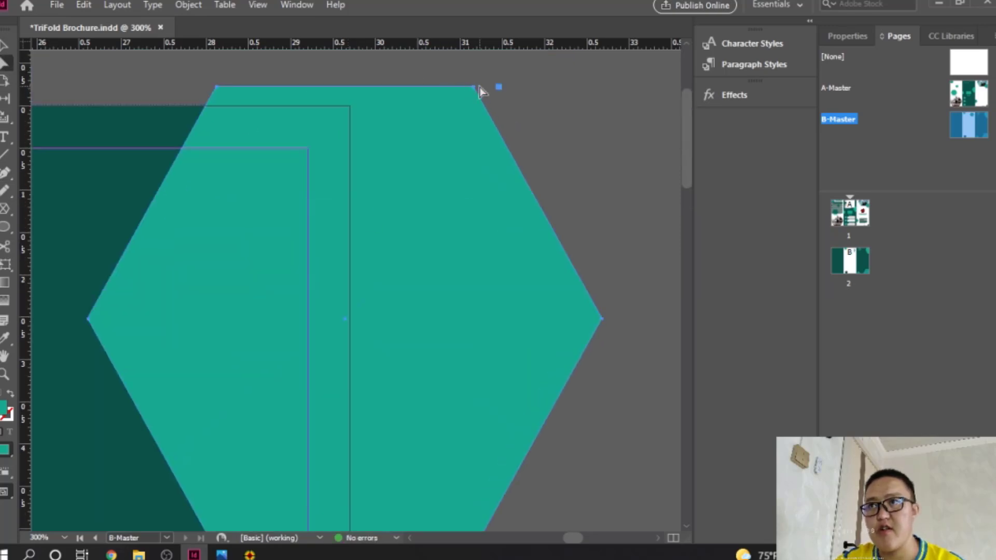
{"action": "left_click_drag", "start_coordinate": [475, 88], "coordinate": [415, 96]}
{"action": "key", "text": "ctrl+z"}
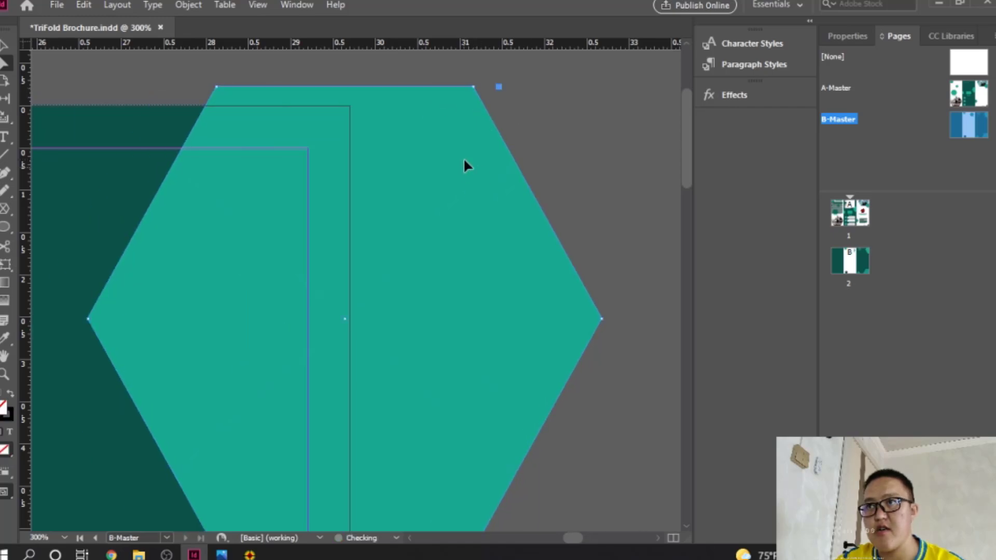
{"action": "left_click_drag", "start_coordinate": [473, 90], "coordinate": [350, 106]}
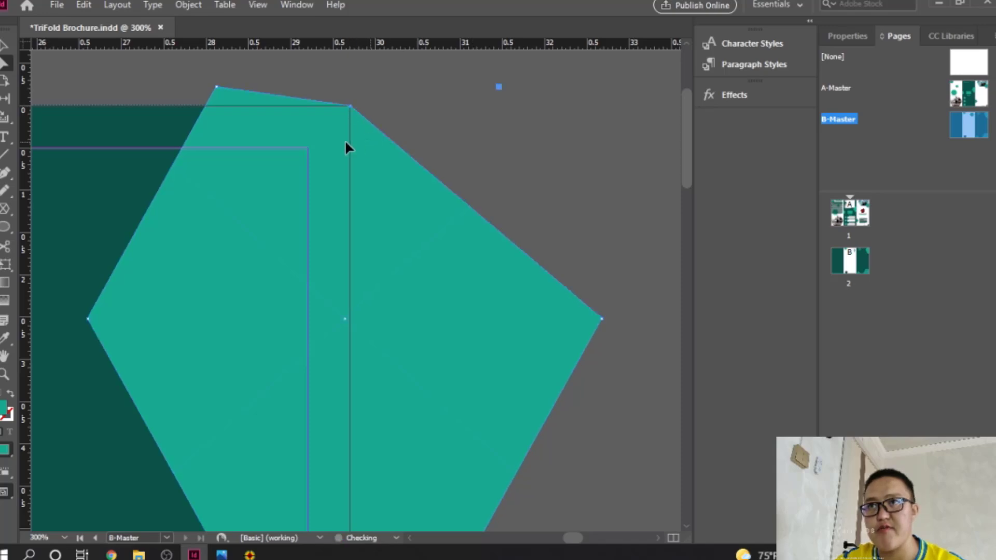
Step: Delete the hexagon's top, right and bottom-right anchors so its side runs straight
{"action": "left_click_drag", "start_coordinate": [6, 176], "coordinate": [46, 220]}
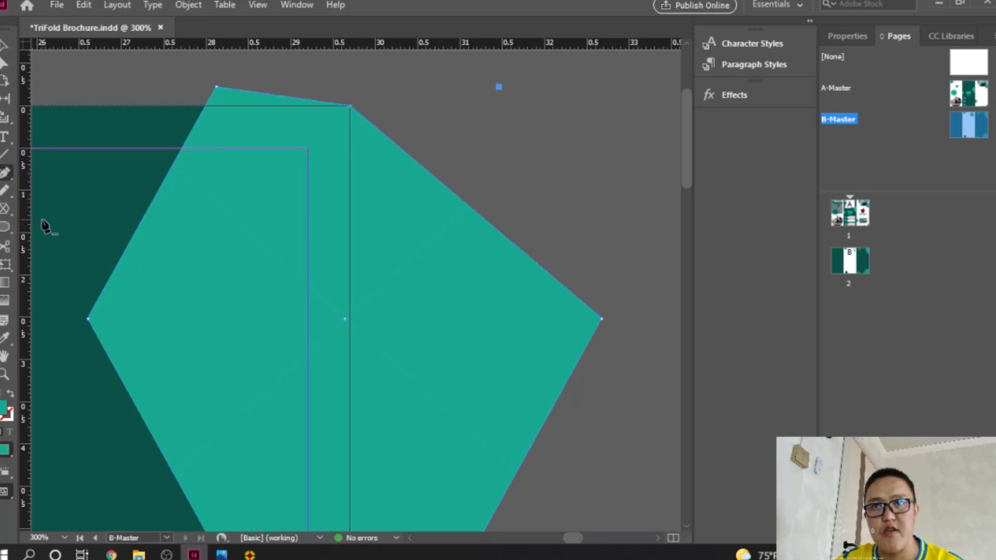
{"action": "left_click", "coordinate": [216, 88]}
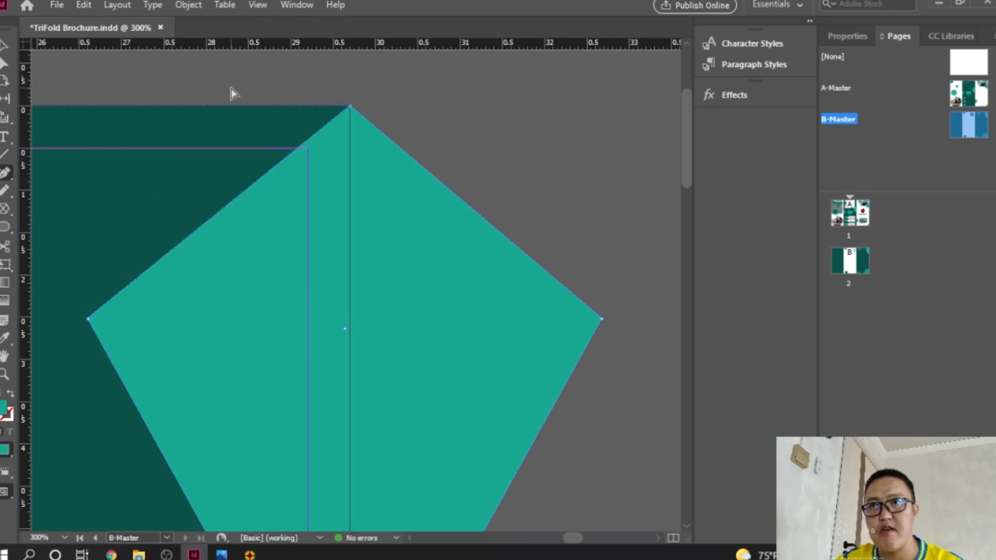
{"action": "key", "text": "ctrl+z"}
{"action": "left_click_drag", "start_coordinate": [6, 182], "coordinate": [41, 203]}
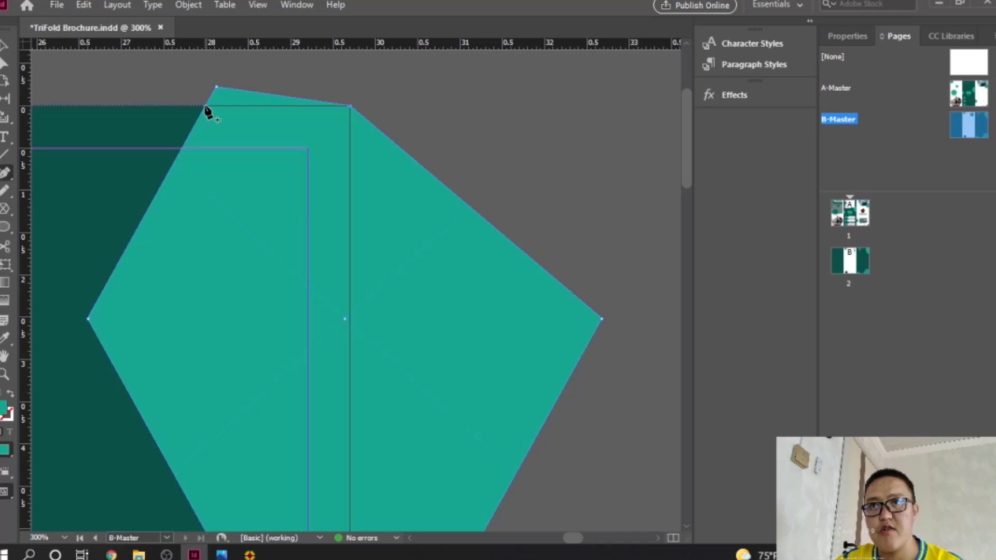
{"action": "left_click_drag", "start_coordinate": [8, 174], "coordinate": [45, 221]}
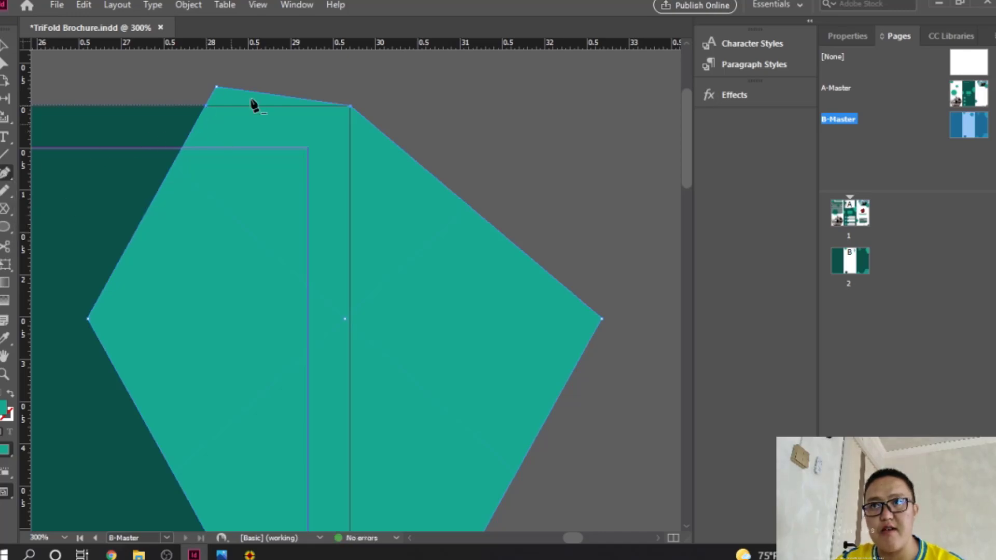
{"action": "left_click", "coordinate": [217, 88]}
{"action": "scroll", "coordinate": [518, 197], "scroll_direction": "down", "scroll_amount": 3}
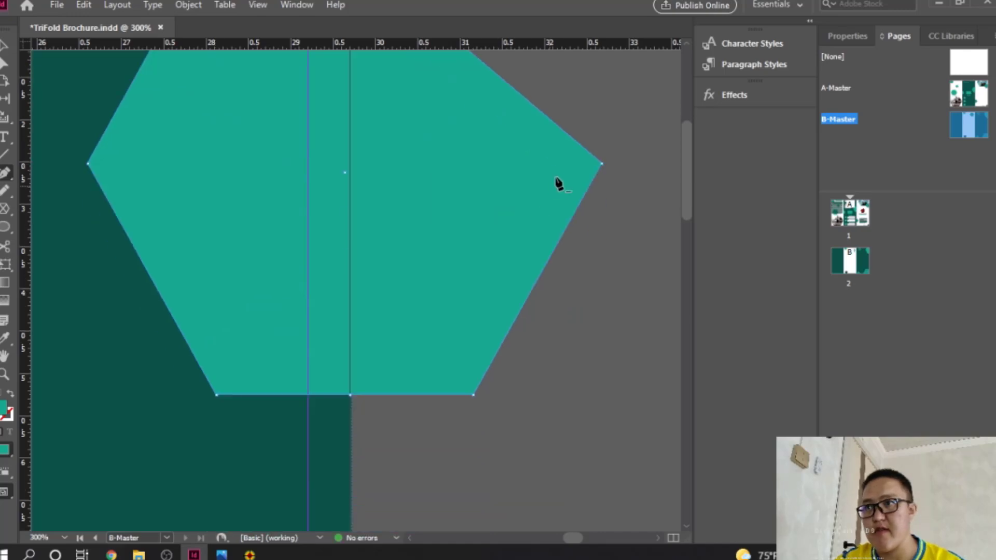
{"action": "left_click", "coordinate": [601, 166]}
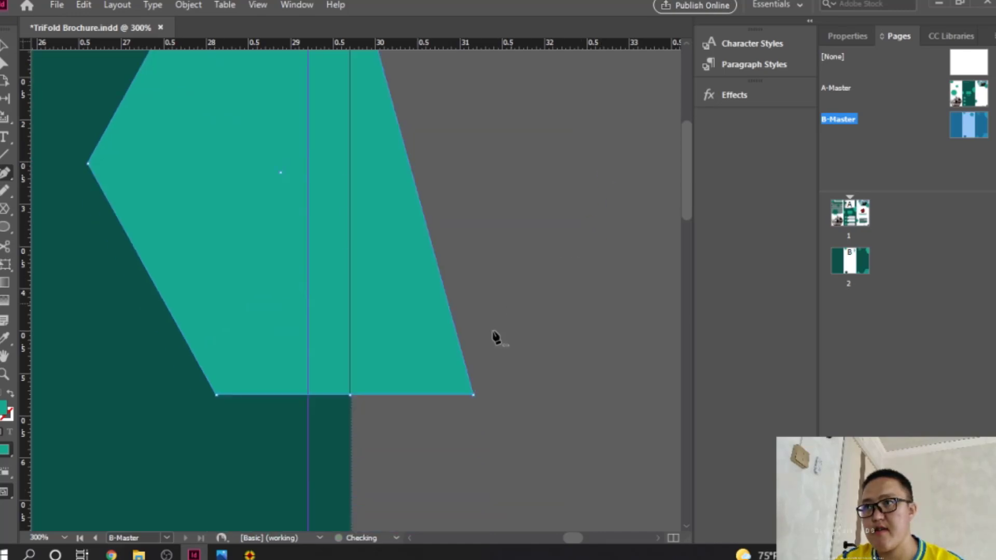
{"action": "left_click", "coordinate": [473, 395]}
{"action": "scroll", "coordinate": [422, 279], "scroll_direction": "up", "scroll_amount": 4}
Step: Bring the large bottom-right hexagon into view and add an anchor where it meets the page edge
{"action": "key", "text": "ctrl+minus"}
{"action": "key", "text": "ctrl+minus"}
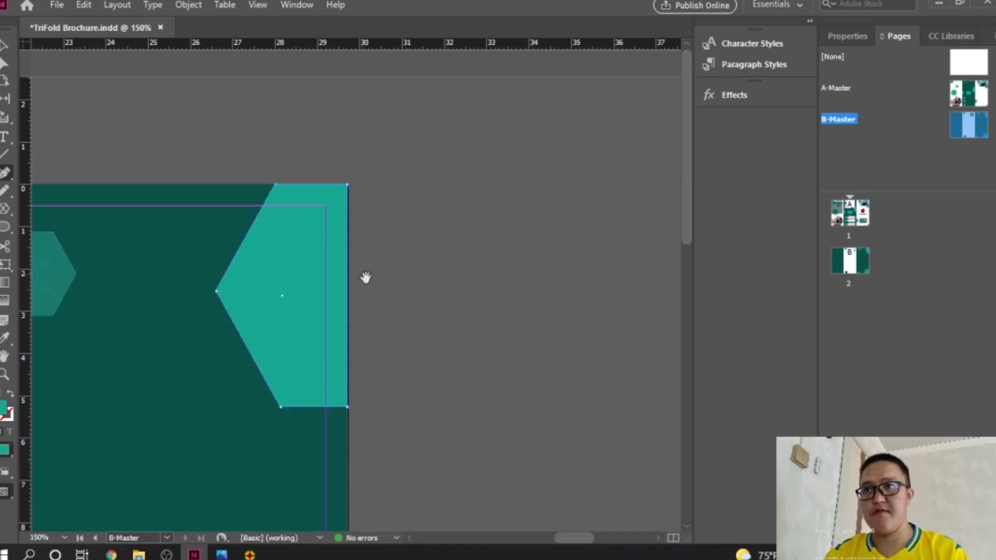
{"action": "left_click_drag", "start_coordinate": [383, 312], "coordinate": [493, 164]}
{"action": "left_click_drag", "start_coordinate": [441, 358], "coordinate": [485, 163]}
{"action": "left_click_drag", "start_coordinate": [492, 487], "coordinate": [480, 93]}
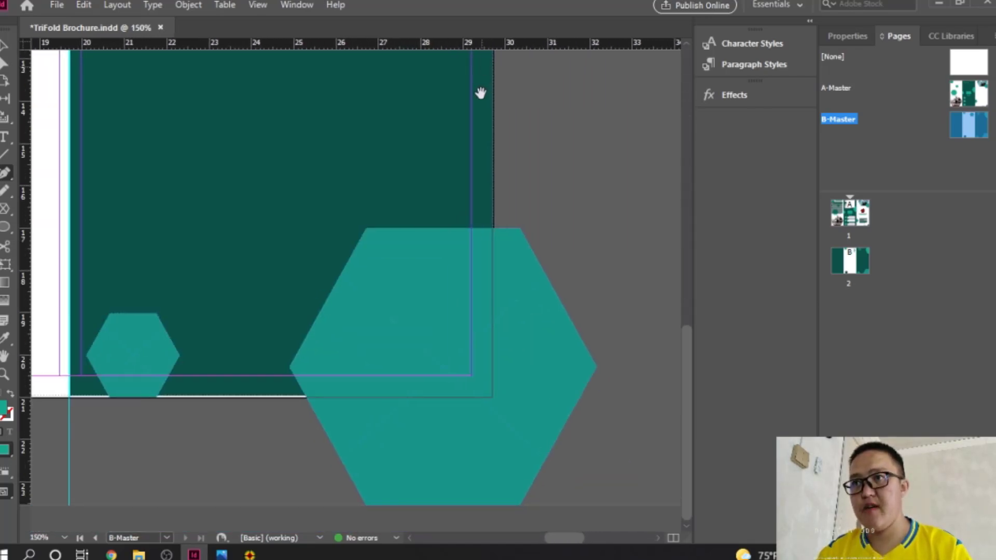
{"action": "left_click", "coordinate": [515, 372], "text": "ctrl"}
{"action": "left_click_drag", "start_coordinate": [381, 301], "coordinate": [478, 212]}
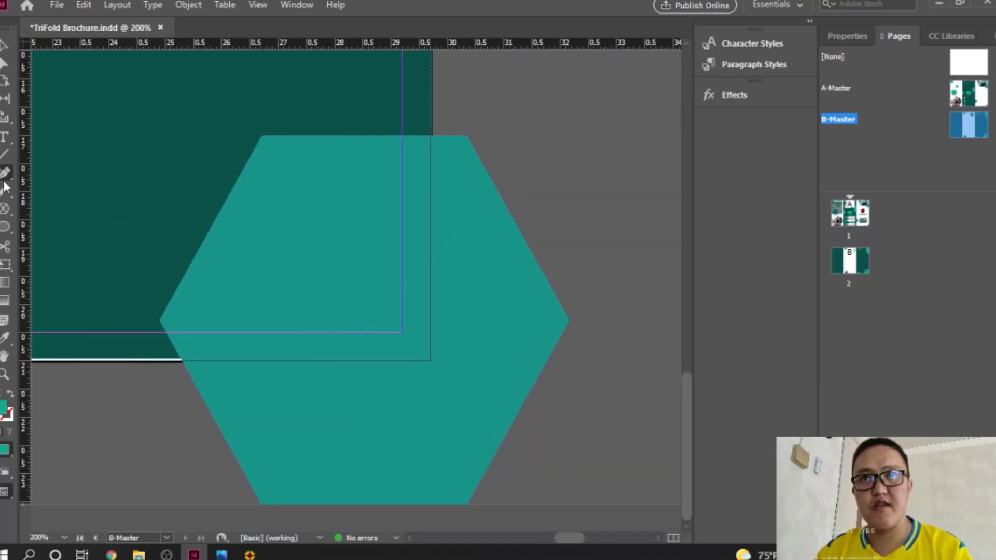
{"action": "left_click_drag", "start_coordinate": [4, 182], "coordinate": [47, 207]}
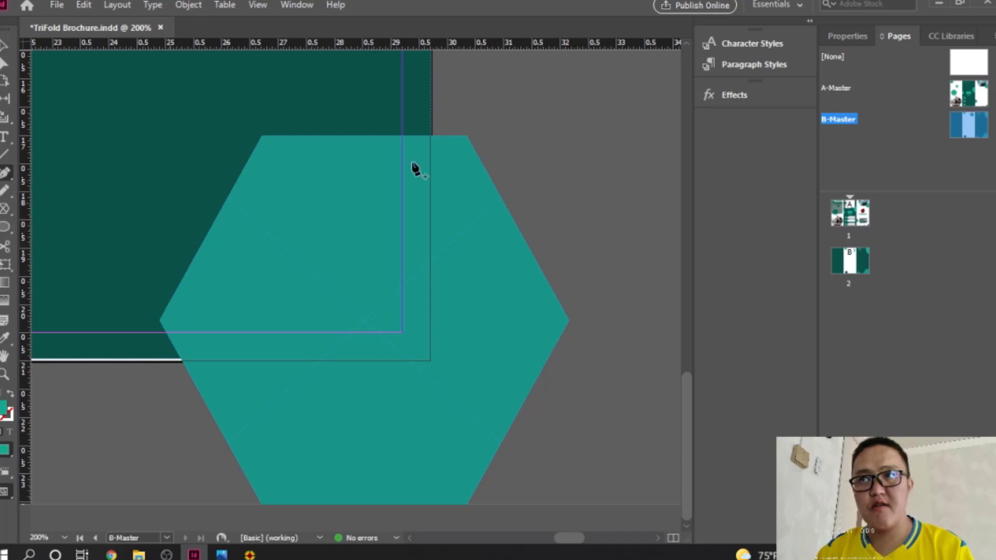
{"action": "left_click", "coordinate": [431, 136]}
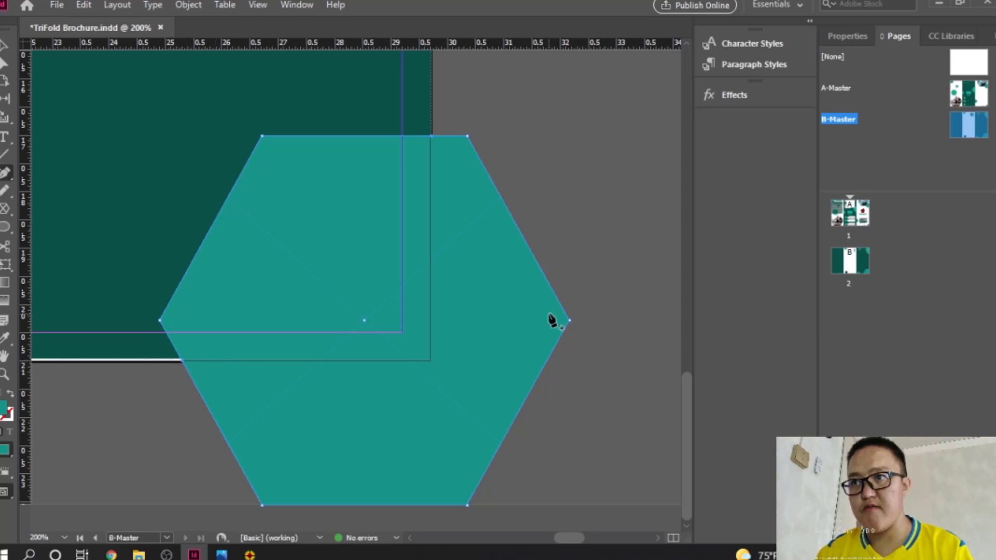
Step: Pull the right anchor to the page edge and delete the top-right, bottom-right and bottom anchors
{"action": "left_click", "coordinate": [5, 71]}
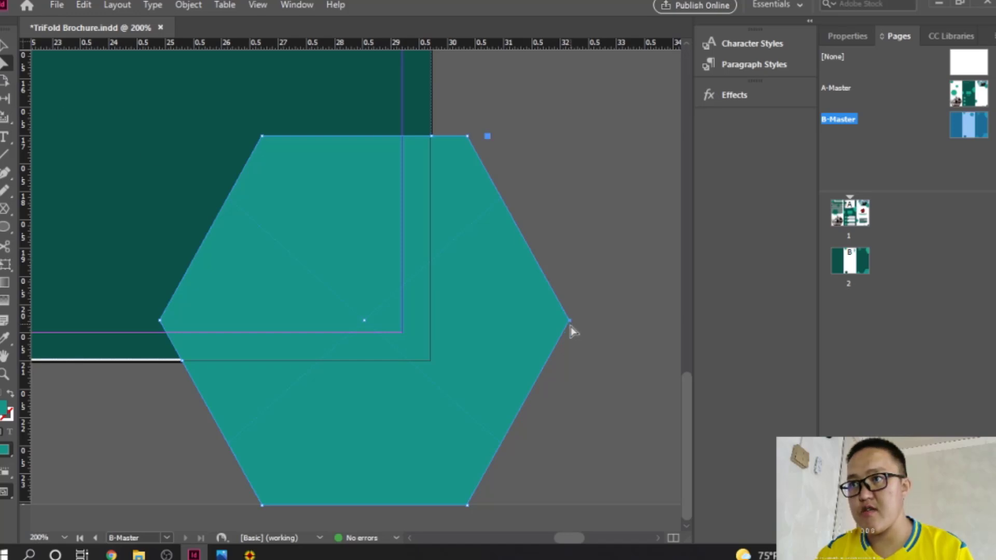
{"action": "left_click_drag", "start_coordinate": [572, 323], "coordinate": [432, 362]}
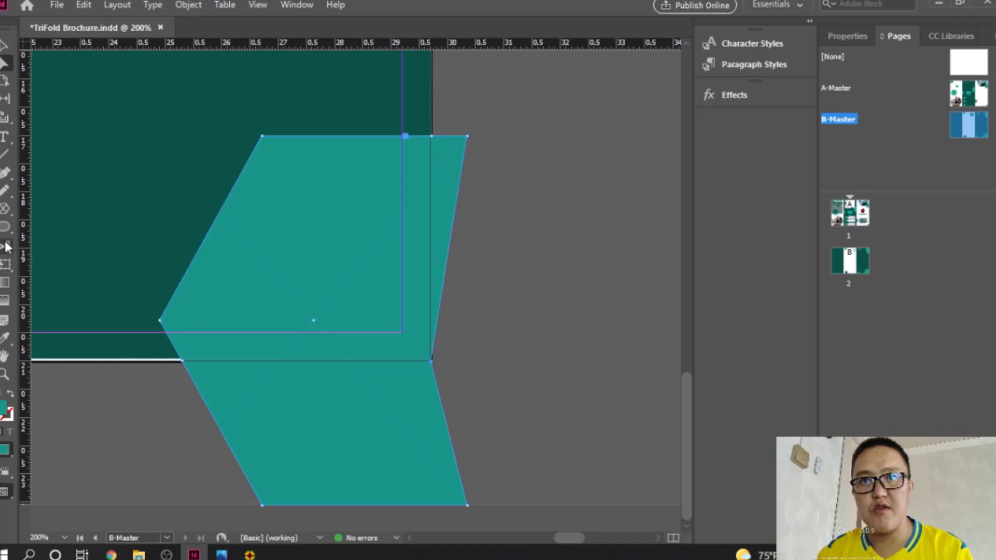
{"action": "left_click_drag", "start_coordinate": [5, 173], "coordinate": [49, 221]}
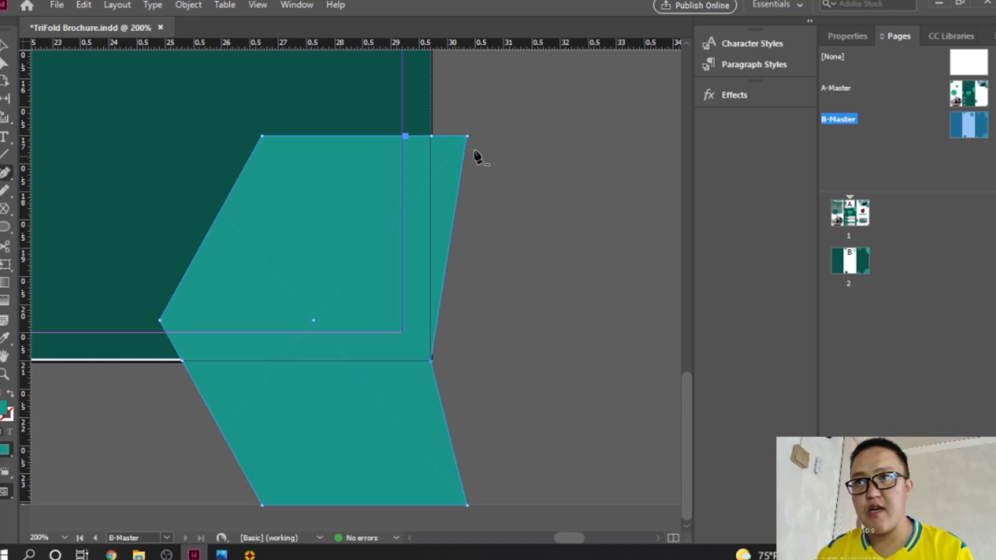
{"action": "left_click", "coordinate": [468, 137]}
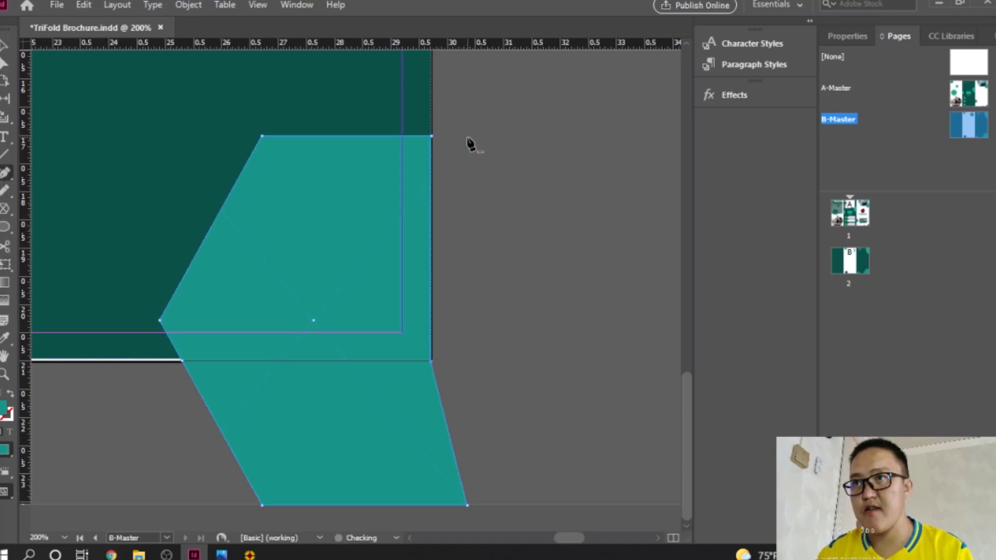
{"action": "left_click", "coordinate": [467, 506]}
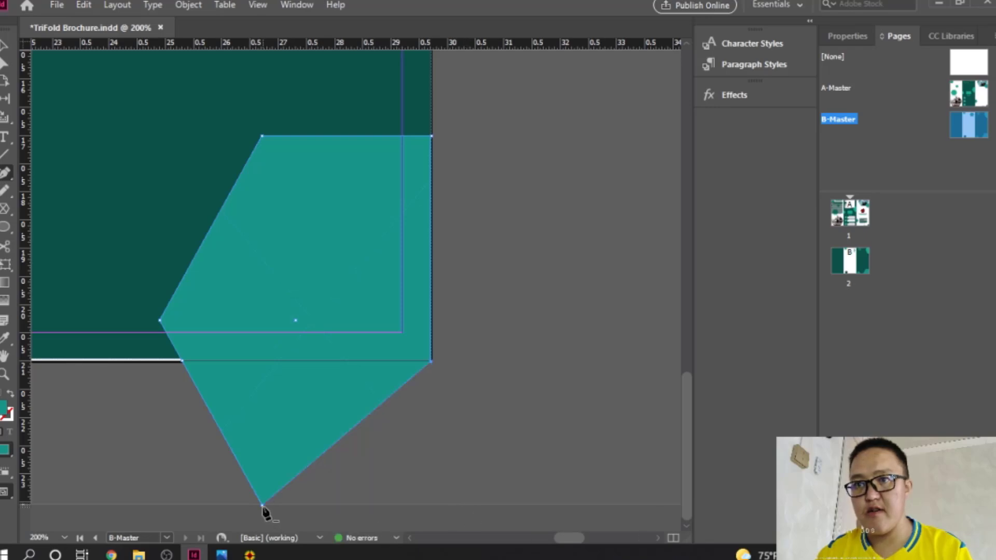
{"action": "left_click", "coordinate": [262, 506]}
{"action": "left_click", "coordinate": [6, 45]}
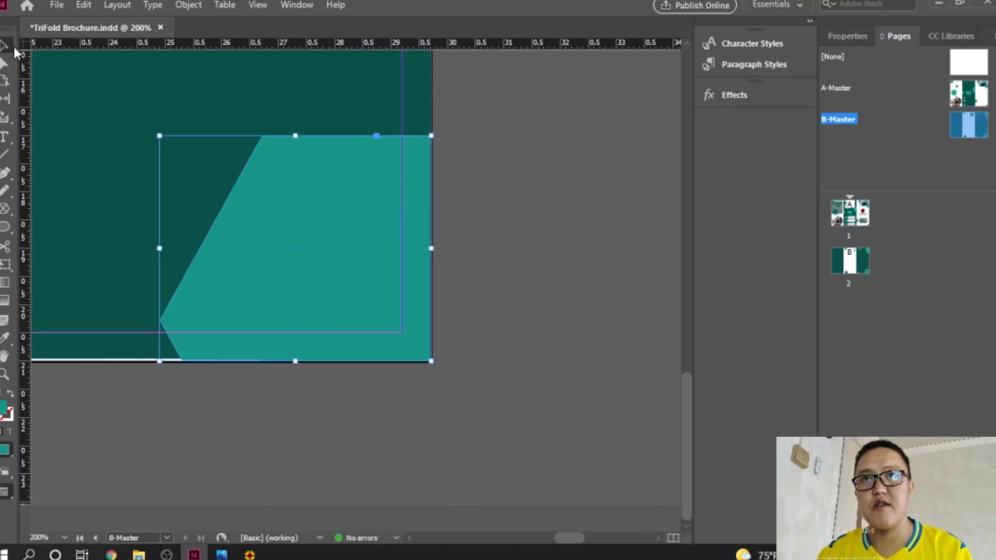
{"action": "left_click", "coordinate": [127, 146]}
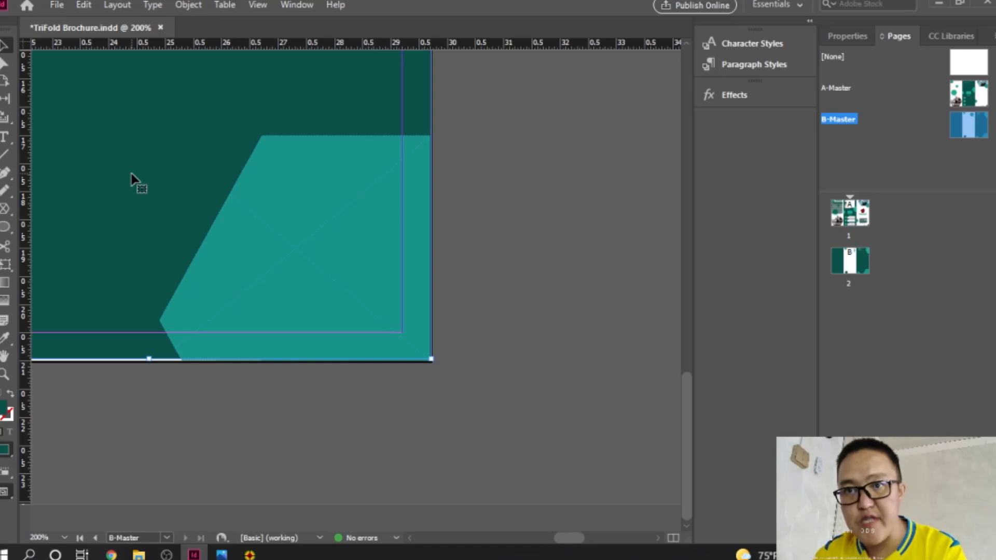
Step: Nudge the dark-green background panel down and adjust its top edge
{"action": "key", "text": "Down"}
{"action": "scroll", "coordinate": [515, 258], "scroll_direction": "up", "scroll_amount": 15}
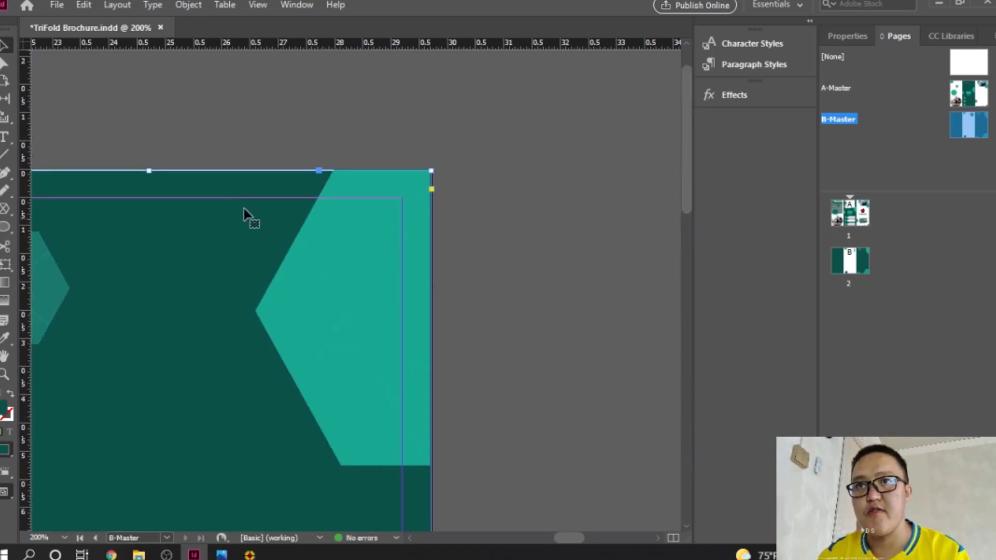
{"action": "key", "text": "ctrl+equal"}
{"action": "key", "text": "ctrl+equal"}
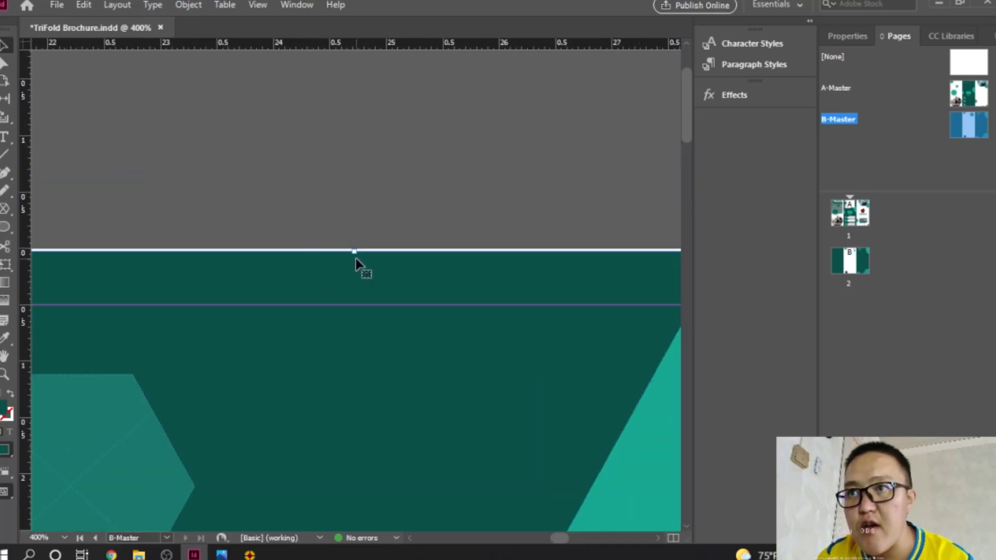
{"action": "left_click_drag", "start_coordinate": [355, 253], "coordinate": [355, 248]}
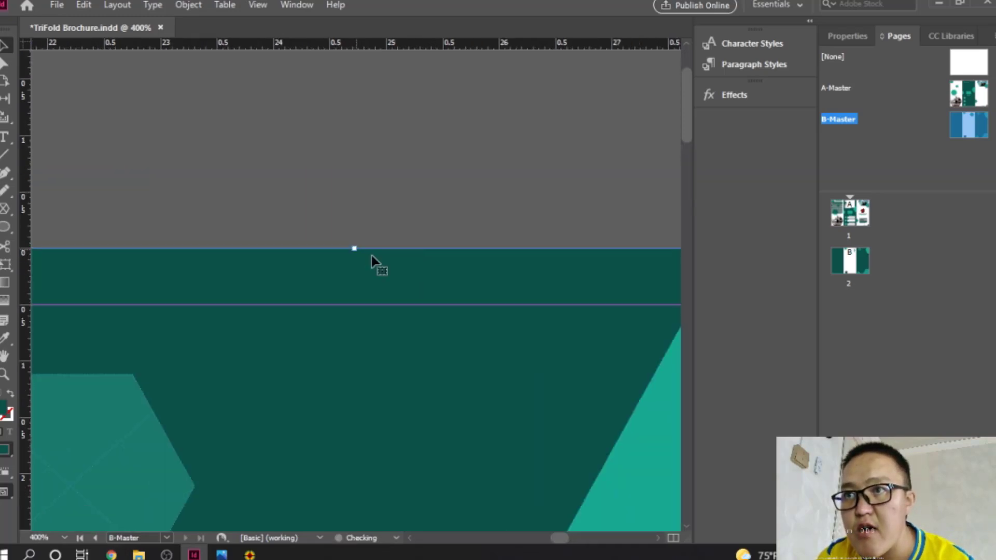
{"action": "scroll", "coordinate": [389, 258], "scroll_direction": "down", "scroll_amount": 6}
{"action": "scroll", "coordinate": [390, 257], "scroll_direction": "down", "scroll_amount": 20}
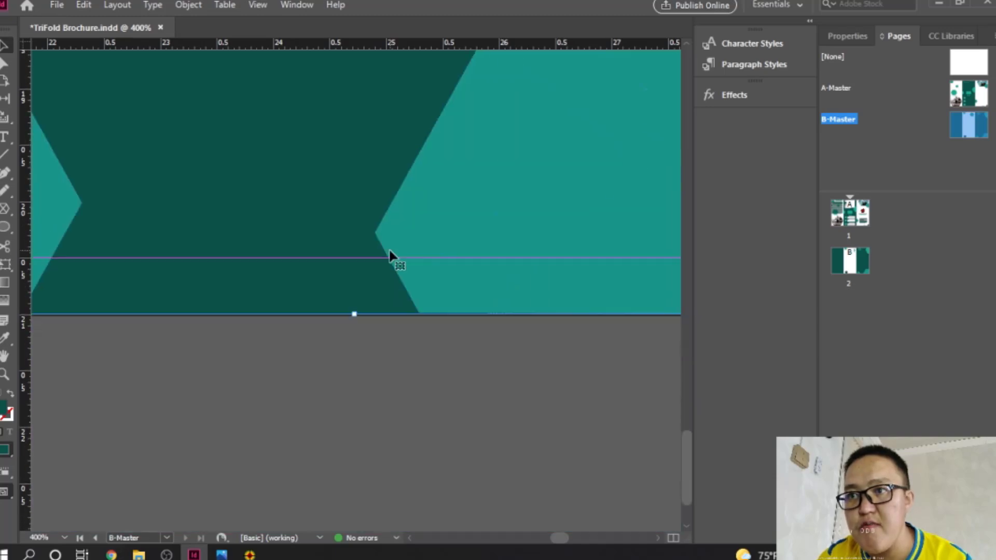
{"action": "left_click", "coordinate": [282, 212], "text": "ctrl+alt"}
{"action": "left_click", "coordinate": [284, 211], "text": "ctrl+alt"}
{"action": "left_click", "coordinate": [285, 211], "text": "ctrl+alt"}
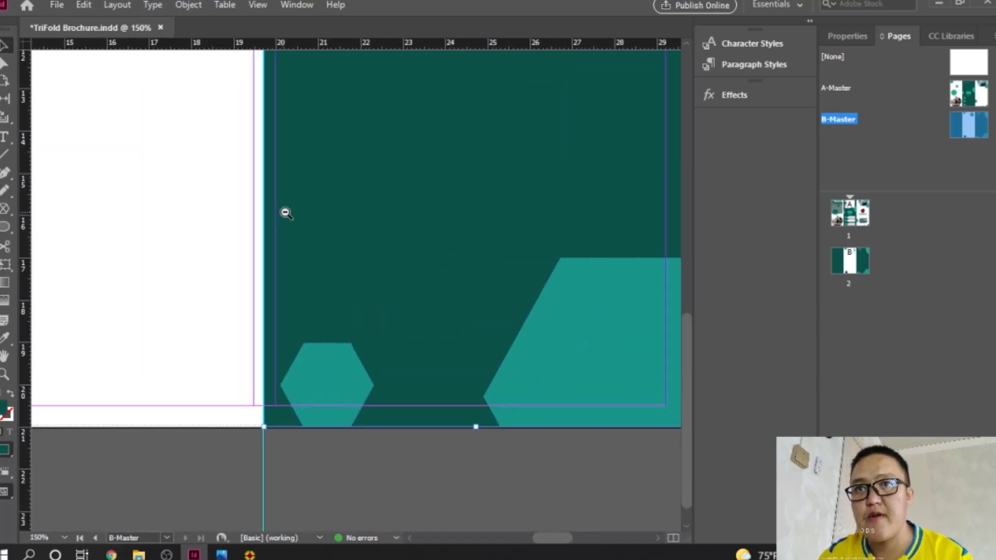
{"action": "left_click_drag", "start_coordinate": [368, 211], "coordinate": [358, 379]}
{"action": "left_click", "coordinate": [352, 277], "text": "ctrl+alt"}
{"action": "left_click_drag", "start_coordinate": [334, 280], "coordinate": [475, 138]}
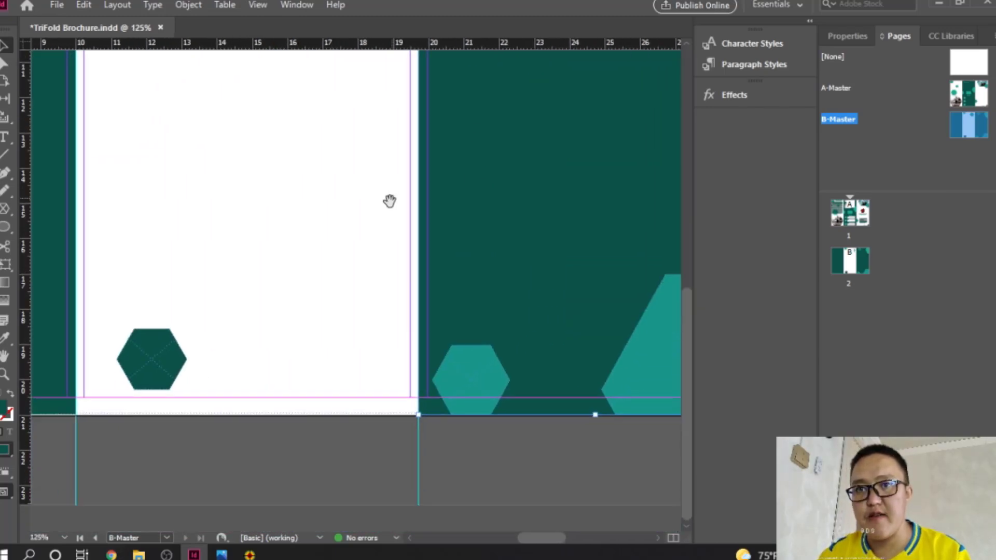
{"action": "scroll", "coordinate": [390, 202], "scroll_direction": "up", "scroll_amount": 5}
{"action": "scroll", "coordinate": [389, 201], "scroll_direction": "up", "scroll_amount": 5}
Step: Extend the panel's bottom edge to the page edge, about 20.99 cm tall, then open page 1
{"action": "left_click_drag", "start_coordinate": [97, 350], "coordinate": [498, 98]}
{"action": "left_click_drag", "start_coordinate": [200, 374], "coordinate": [220, 151]}
{"action": "left_click", "coordinate": [293, 425], "text": "ctrl"}
{"action": "left_click", "coordinate": [294, 426], "text": "ctrl"}
{"action": "left_click", "coordinate": [361, 363], "text": "ctrl"}
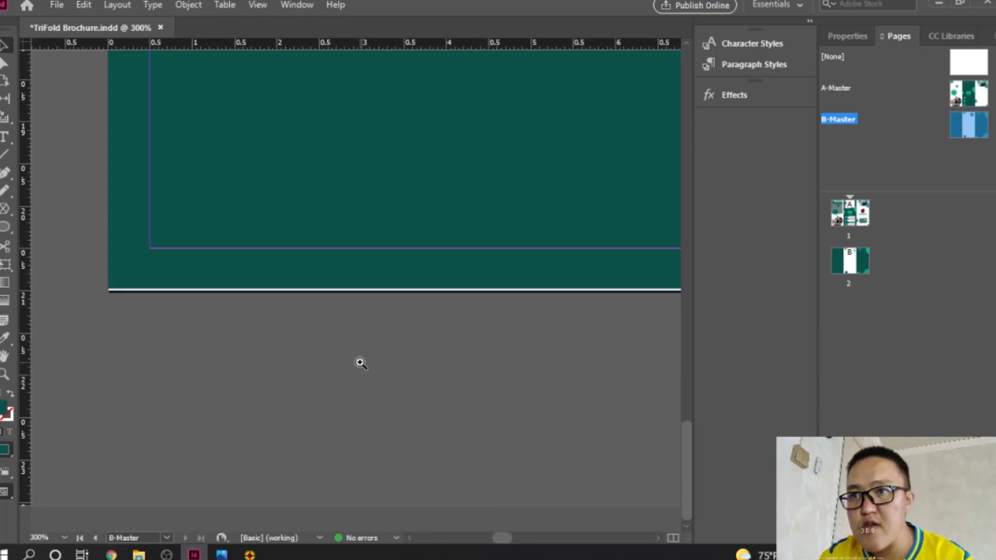
{"action": "left_click", "coordinate": [451, 288]}
{"action": "left_click_drag", "start_coordinate": [531, 288], "coordinate": [532, 289]}
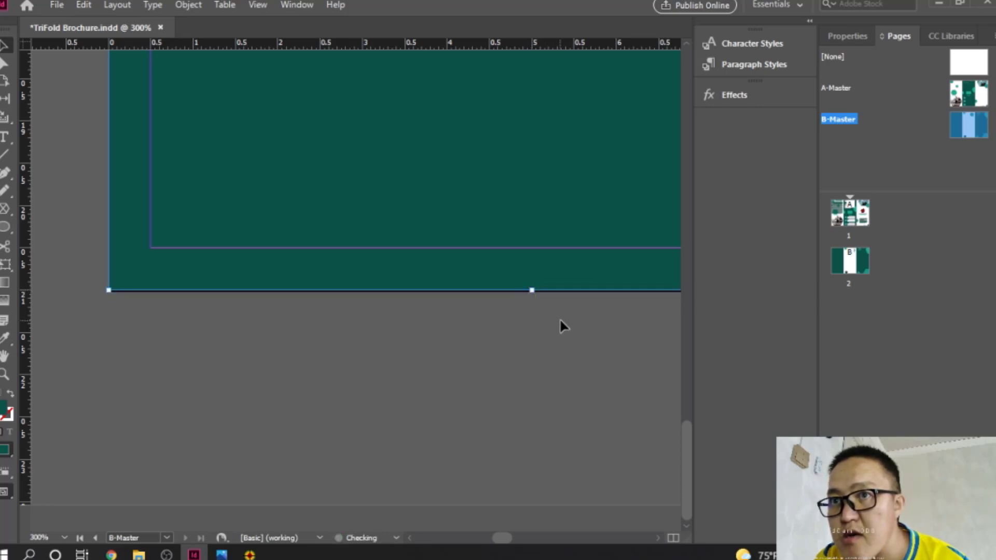
{"action": "double_click", "coordinate": [855, 216]}
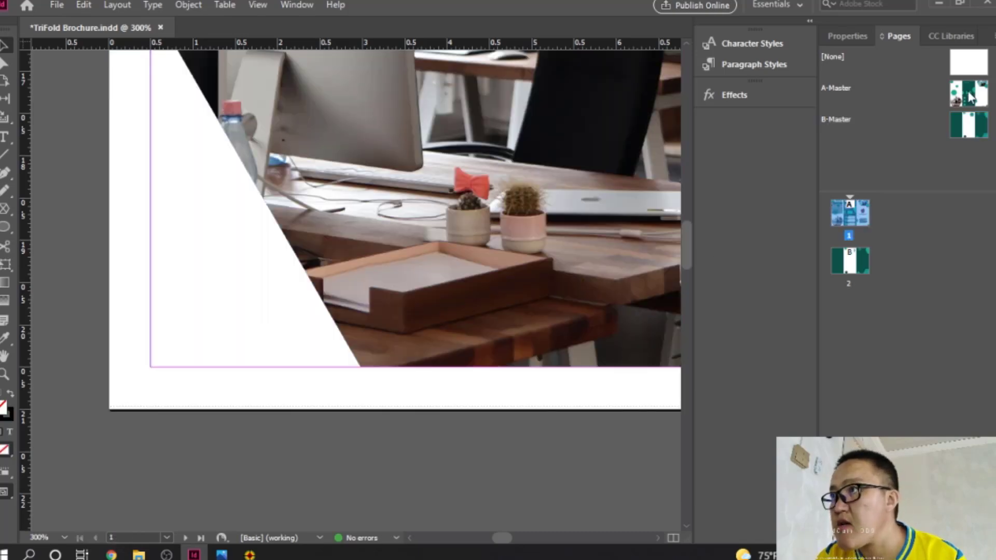
Step: Open A-Master and zoom in closely on the middle panel's bottom near circle 3
{"action": "double_click", "coordinate": [969, 96]}
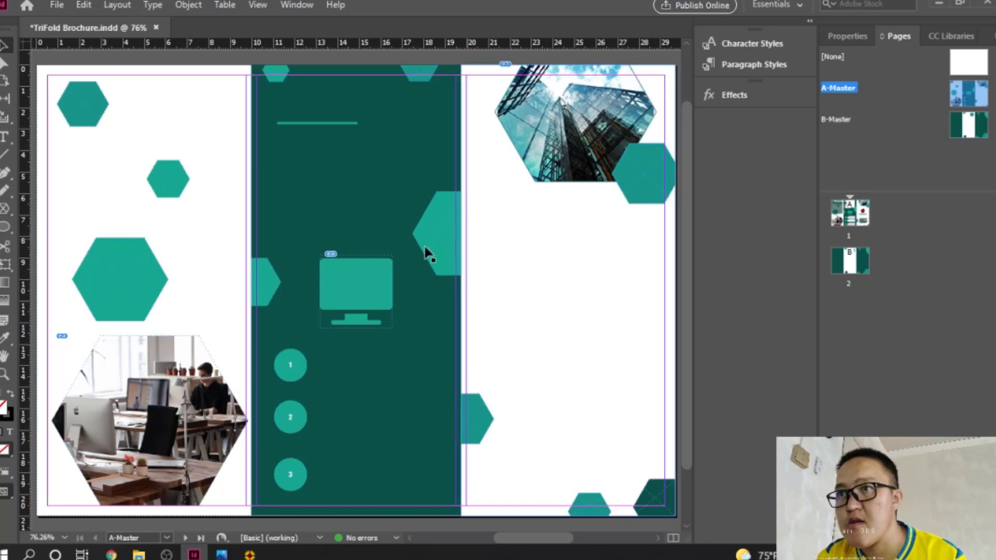
{"action": "left_click", "coordinate": [368, 84], "text": "ctrl"}
{"action": "left_click_drag", "start_coordinate": [410, 414], "coordinate": [406, 165]}
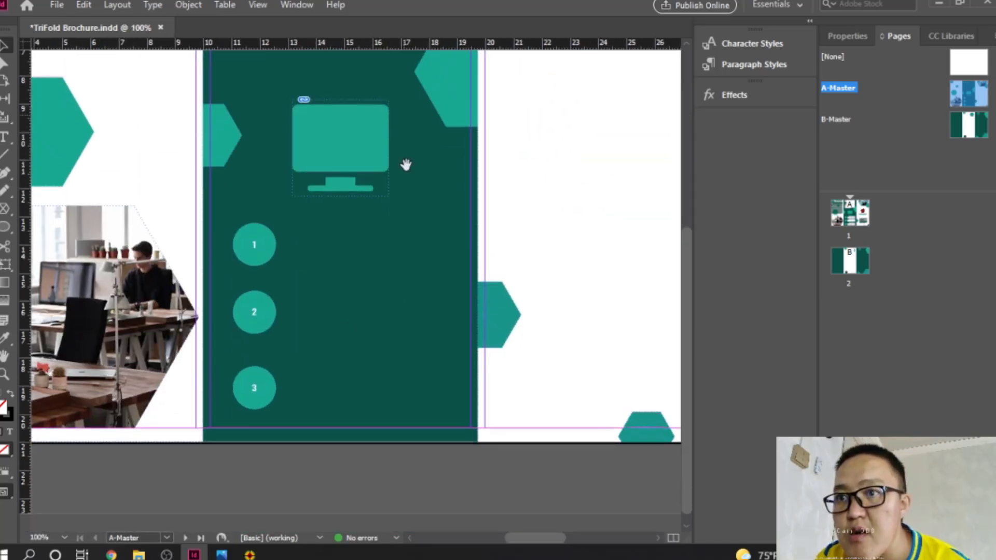
{"action": "left_click", "coordinate": [343, 413], "text": "ctrl"}
{"action": "left_click", "coordinate": [343, 427], "text": "ctrl"}
{"action": "left_click", "coordinate": [350, 387], "text": "ctrl"}
{"action": "left_click", "coordinate": [353, 384], "text": "ctrl"}
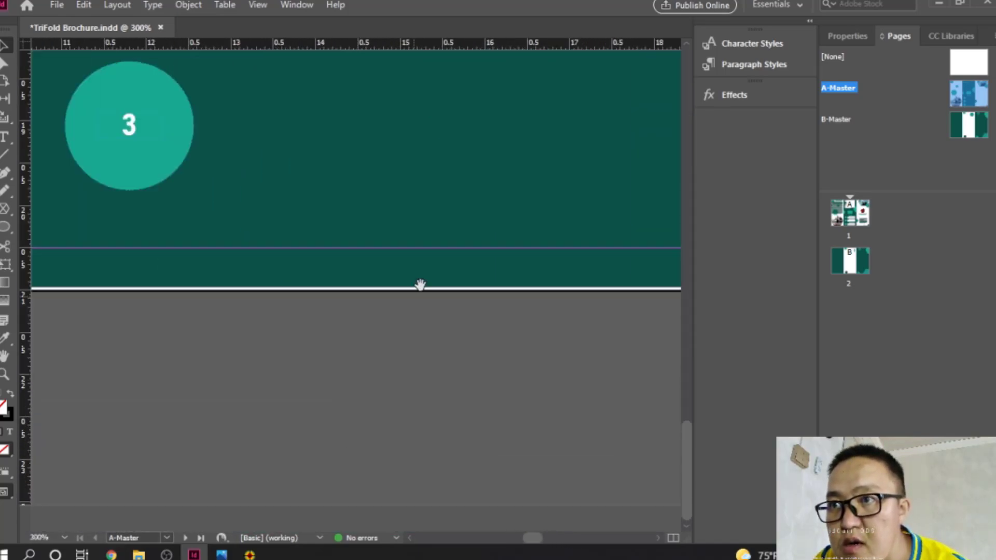
Step: Drag the dark green panel's bottom edge to the page edge, then return to B-Master
{"action": "left_click", "coordinate": [390, 292]}
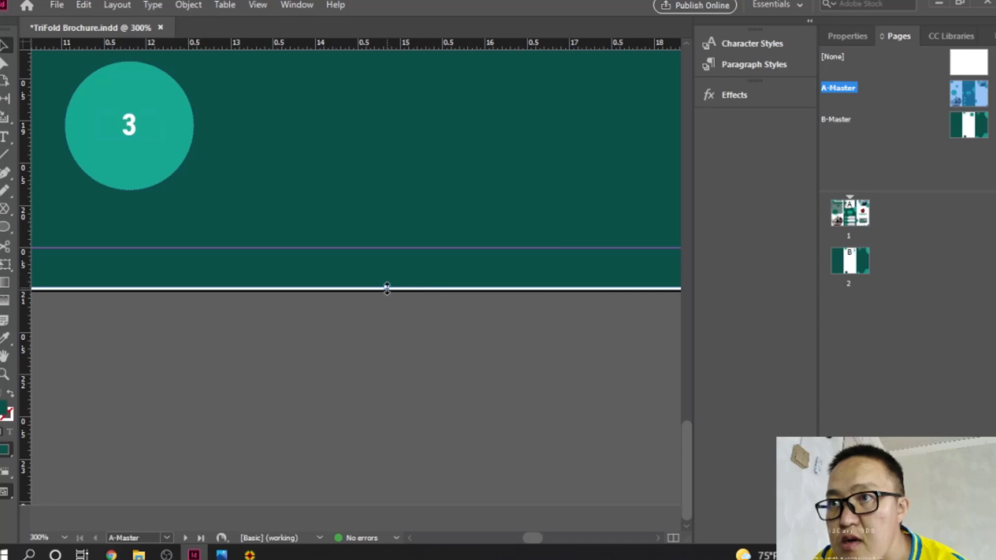
{"action": "left_click_drag", "start_coordinate": [386, 288], "coordinate": [386, 290]}
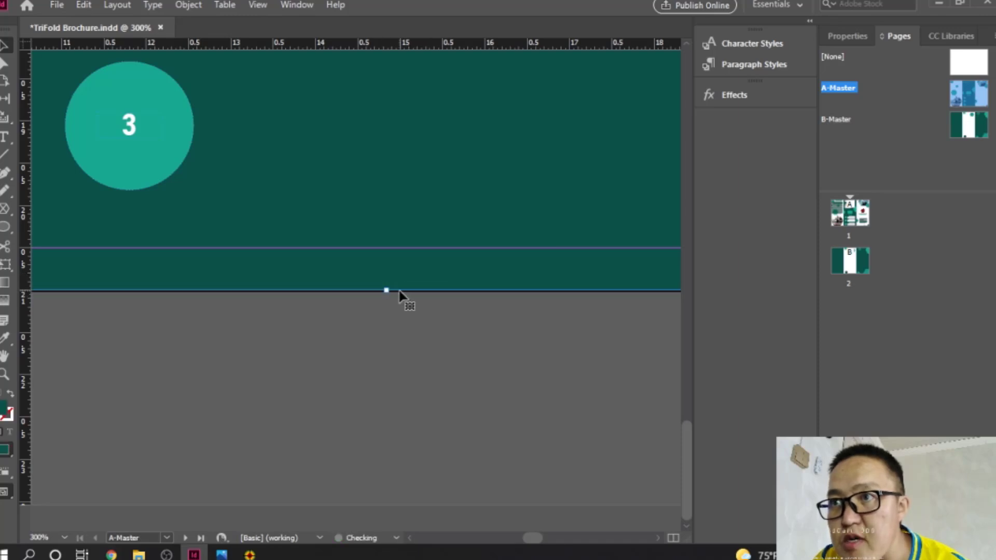
{"action": "double_click", "coordinate": [969, 125]}
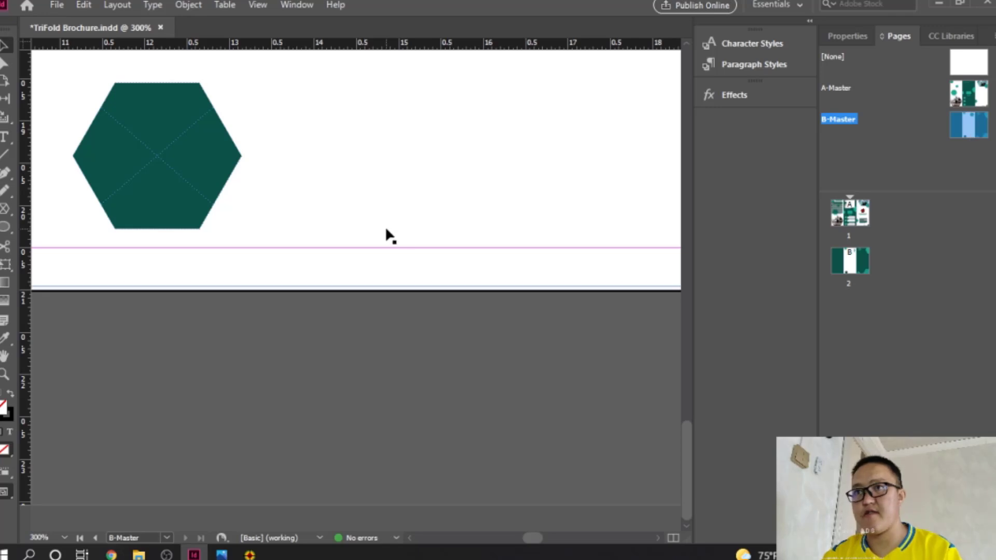
Step: Zoom out to the whole B-Master spread and discard a stray polygon frame
{"action": "left_click", "coordinate": [350, 207], "text": "ctrl+alt"}
{"action": "left_click", "coordinate": [352, 207], "text": "ctrl+alt"}
{"action": "left_click", "coordinate": [355, 211], "text": "ctrl+alt"}
{"action": "left_click", "coordinate": [356, 210], "text": "ctrl+alt"}
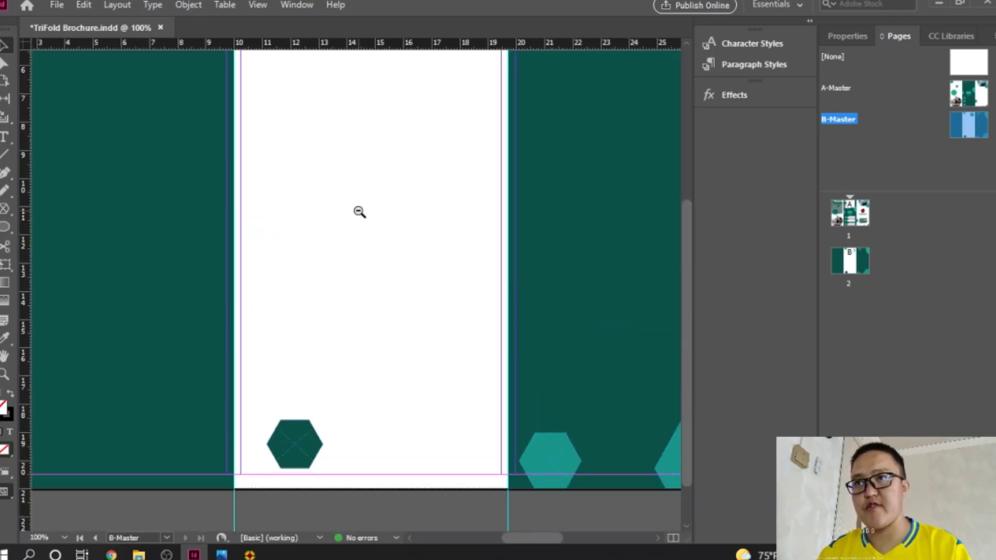
{"action": "left_click", "coordinate": [420, 253], "text": "ctrl+alt"}
{"action": "left_click", "coordinate": [439, 258], "text": "ctrl+alt"}
{"action": "left_click_drag", "start_coordinate": [392, 287], "coordinate": [454, 291]}
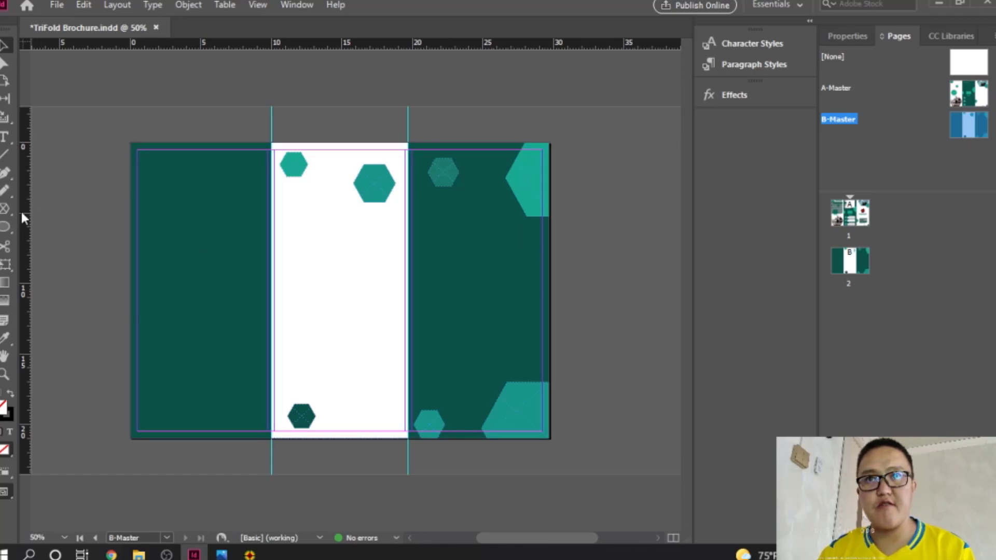
{"action": "left_click_drag", "start_coordinate": [195, 205], "coordinate": [201, 216]}
{"action": "key", "text": "ctrl+z"}
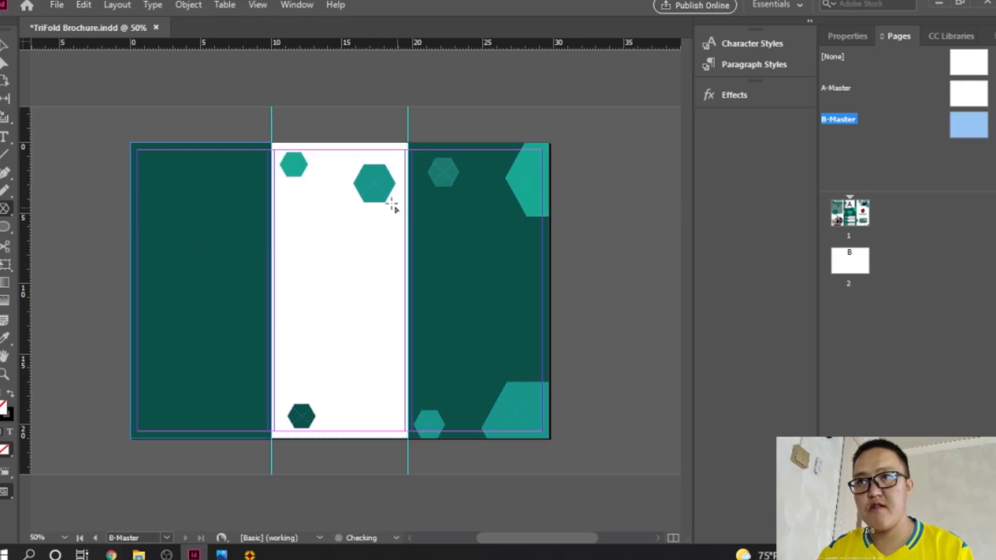
{"action": "left_click", "coordinate": [5, 45]}
Step: Copy the middle hexagon to the left panel's top corner, enlarged to bleed off the left edge
{"action": "left_click", "coordinate": [376, 192]}
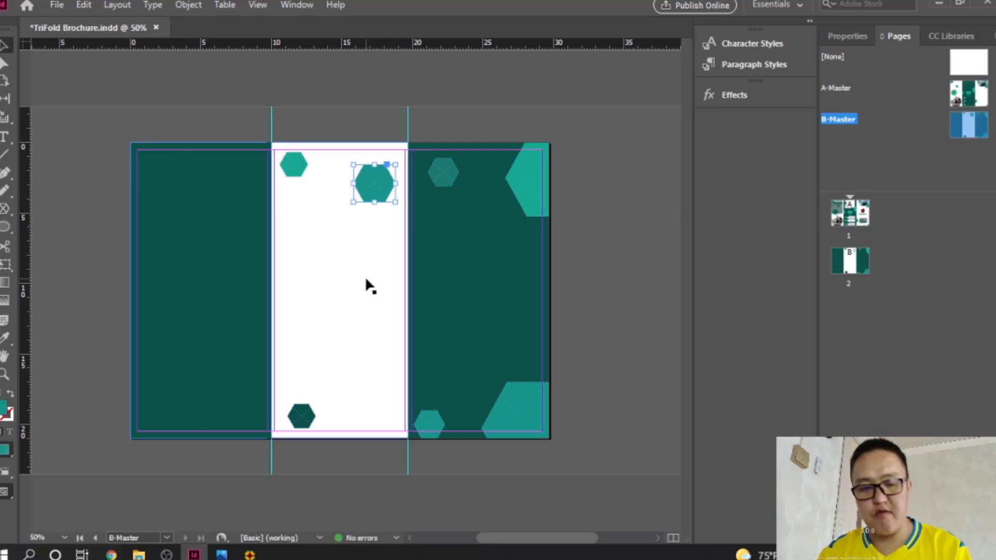
{"action": "key", "text": "ctrl+v"}
{"action": "left_click_drag", "start_coordinate": [370, 301], "coordinate": [100, 159]}
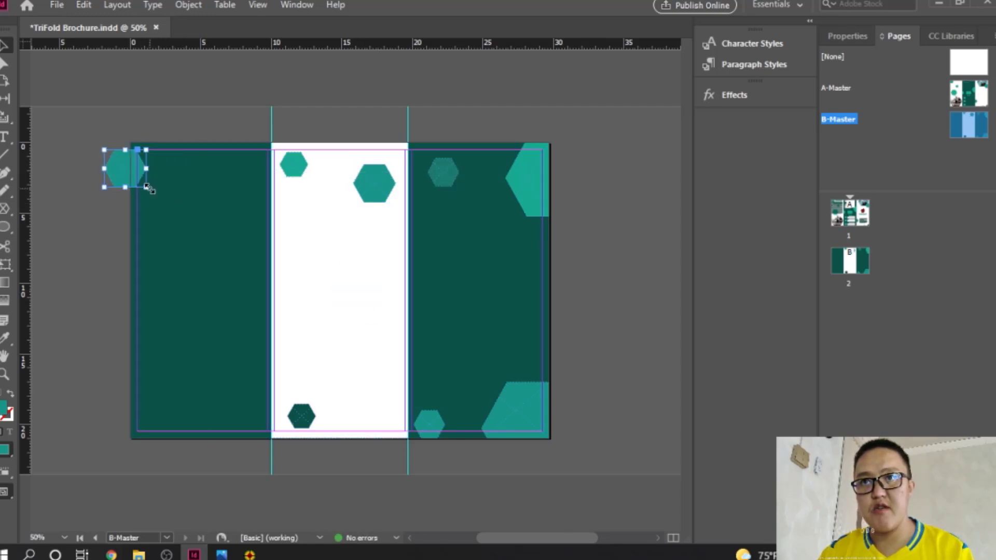
{"action": "left_click_drag", "start_coordinate": [147, 188], "coordinate": [220, 253]}
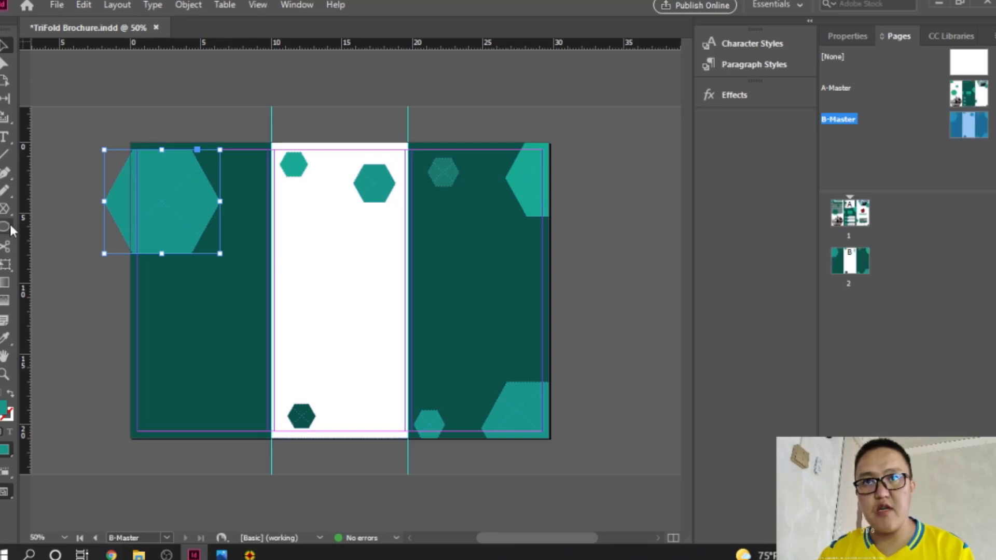
Step: Paste three hexagon copies into the lower-left dark panel and shrink the third
{"action": "left_click", "coordinate": [382, 195]}
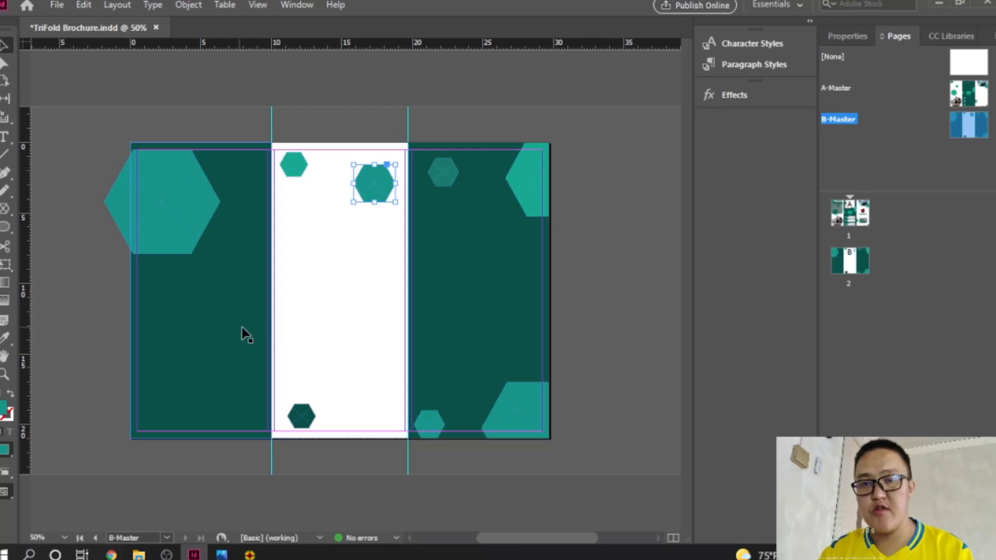
{"action": "key", "text": "ctrl+c"}
{"action": "key", "text": "ctrl+v"}
{"action": "left_click_drag", "start_coordinate": [363, 303], "coordinate": [213, 387]}
{"action": "key", "text": "ctrl+v"}
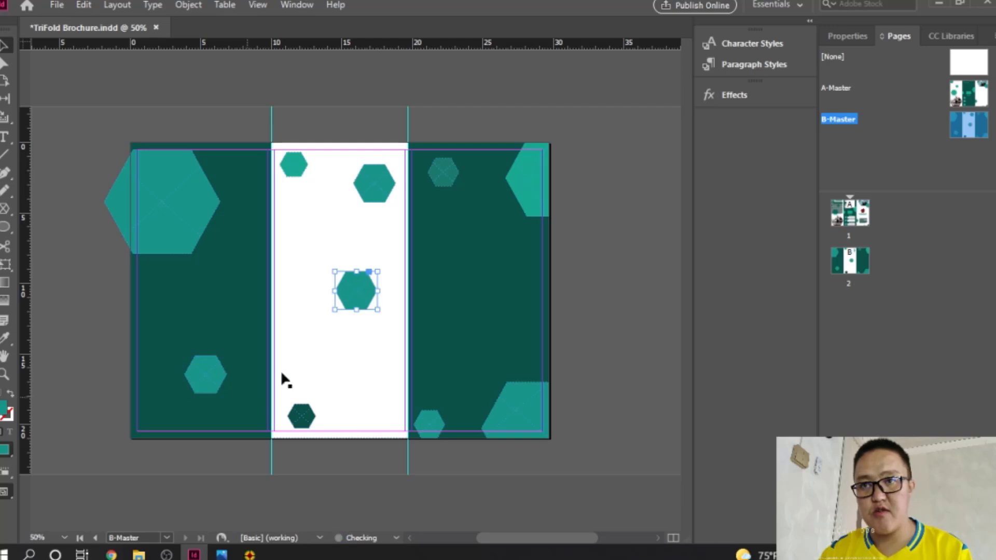
{"action": "left_click_drag", "start_coordinate": [360, 295], "coordinate": [234, 398]}
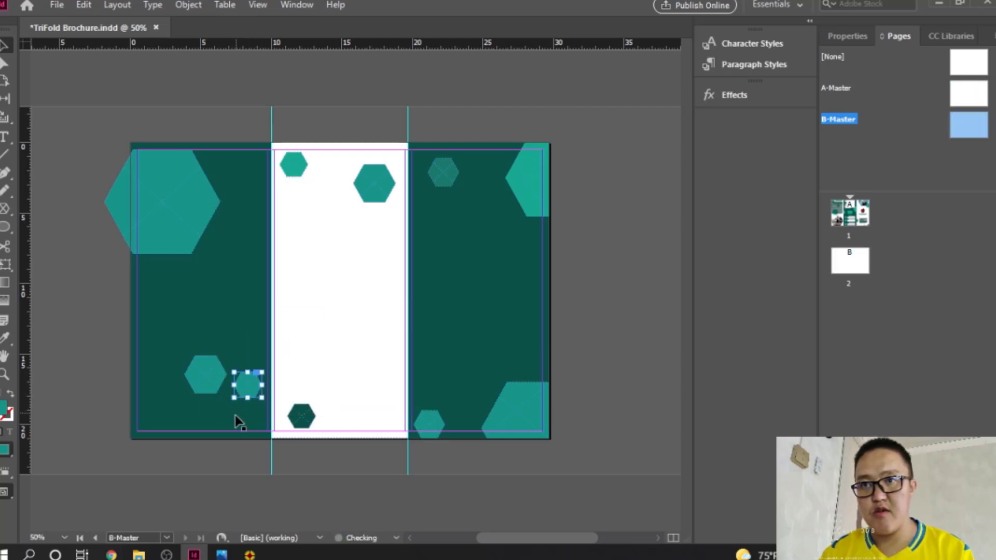
{"action": "key", "text": "ctrl+v"}
{"action": "left_click_drag", "start_coordinate": [359, 286], "coordinate": [234, 402]}
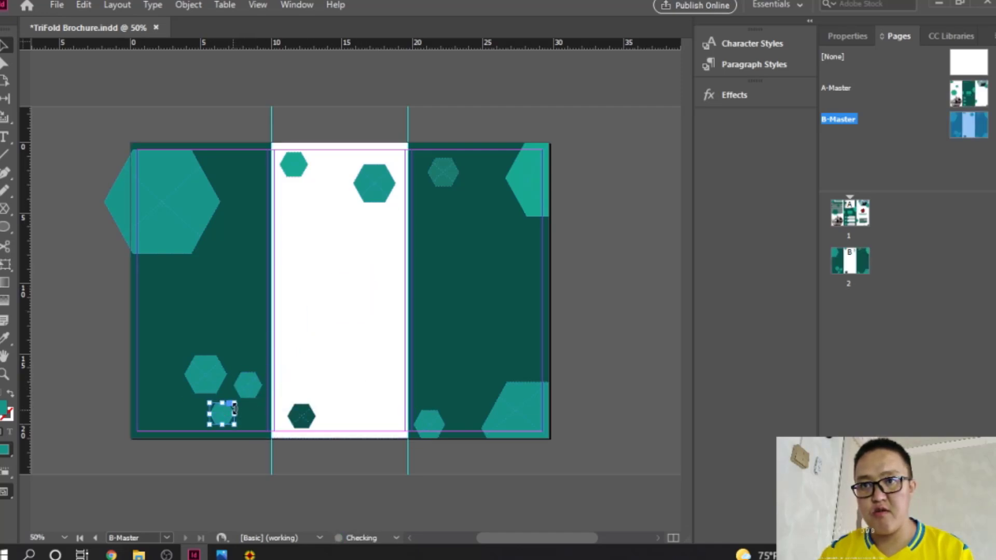
{"action": "left_click", "coordinate": [265, 335]}
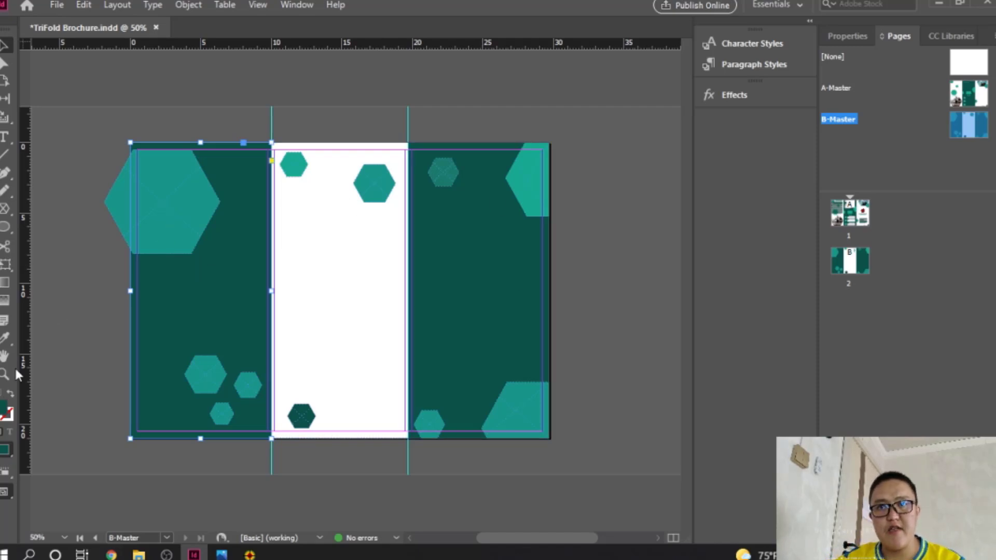
{"action": "left_click", "coordinate": [532, 405]}
{"action": "key", "text": "ctrl+z"}
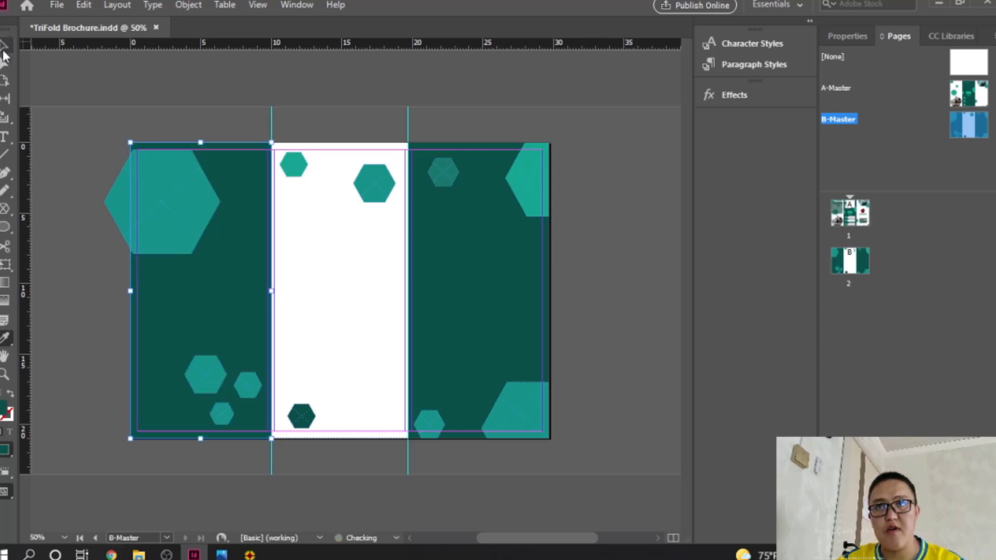
Step: Give the top-left and lower-left hexagons the top-right hexagon's teal fill with the Eyedropper
{"action": "left_click", "coordinate": [3, 51]}
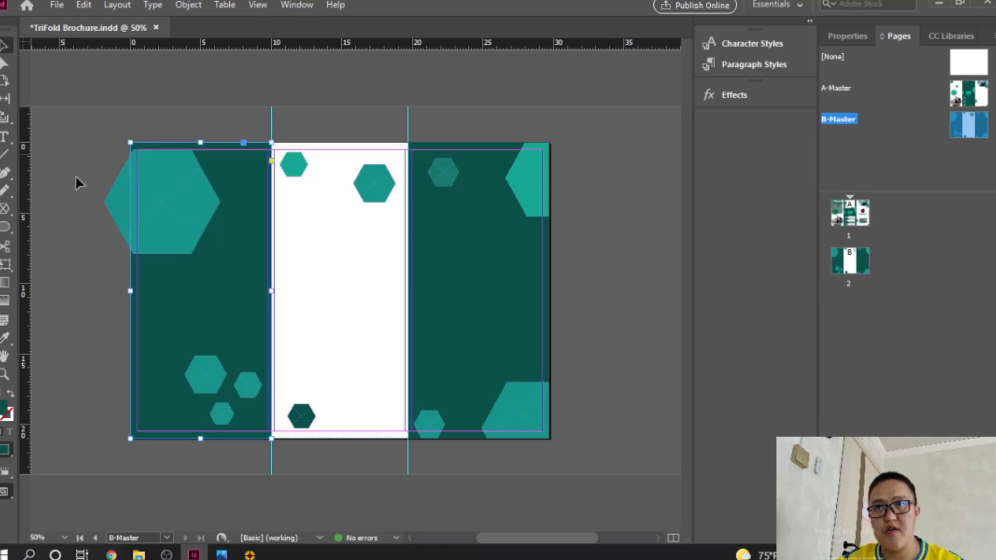
{"action": "left_click", "coordinate": [139, 218]}
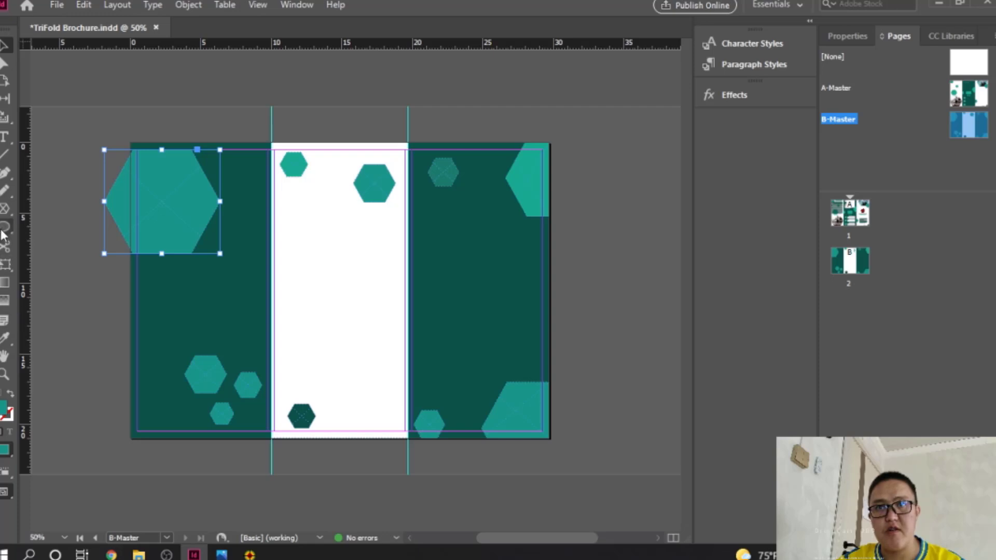
{"action": "left_click", "coordinate": [8, 186]}
{"action": "left_click", "coordinate": [4, 338]}
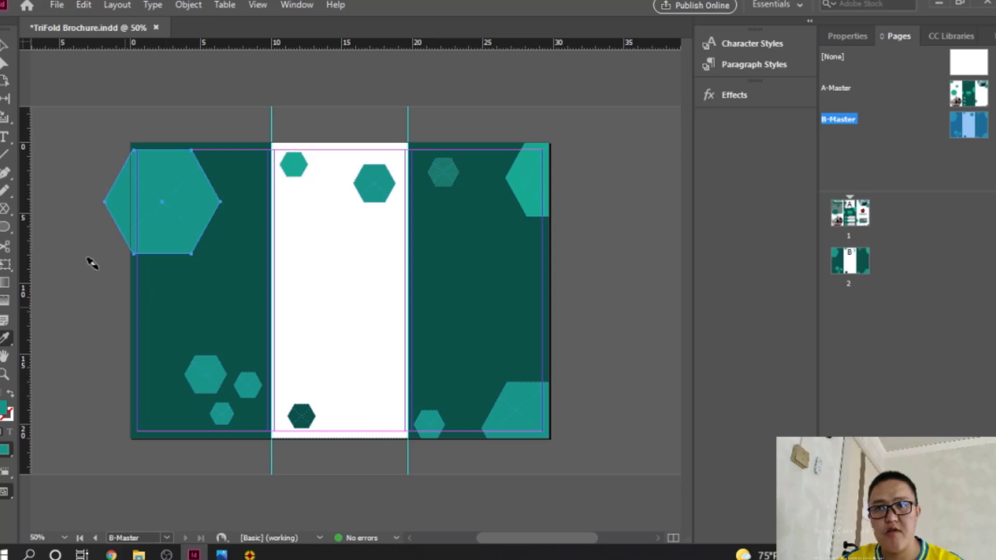
{"action": "key", "text": "v"}
{"action": "left_click", "coordinate": [205, 373]}
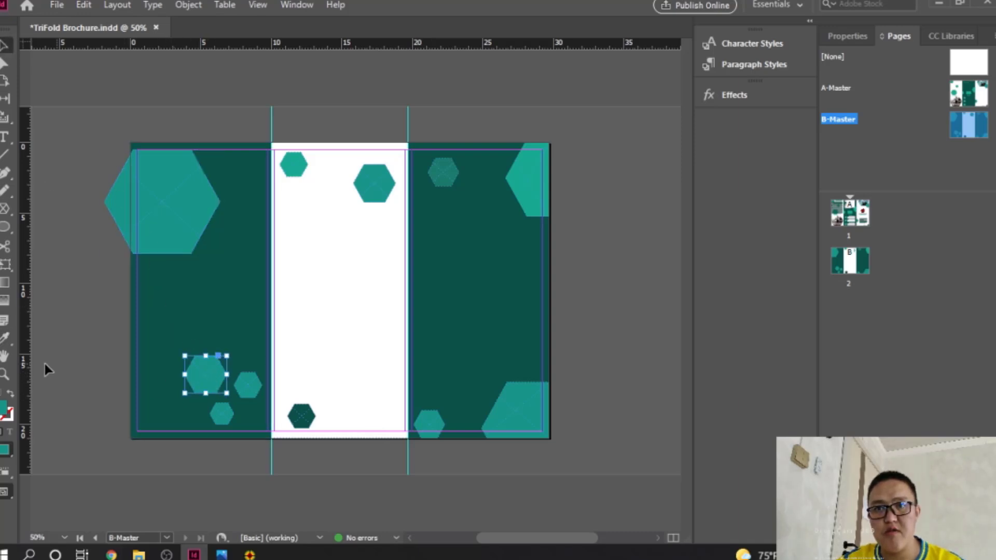
{"action": "left_click", "coordinate": [379, 179]}
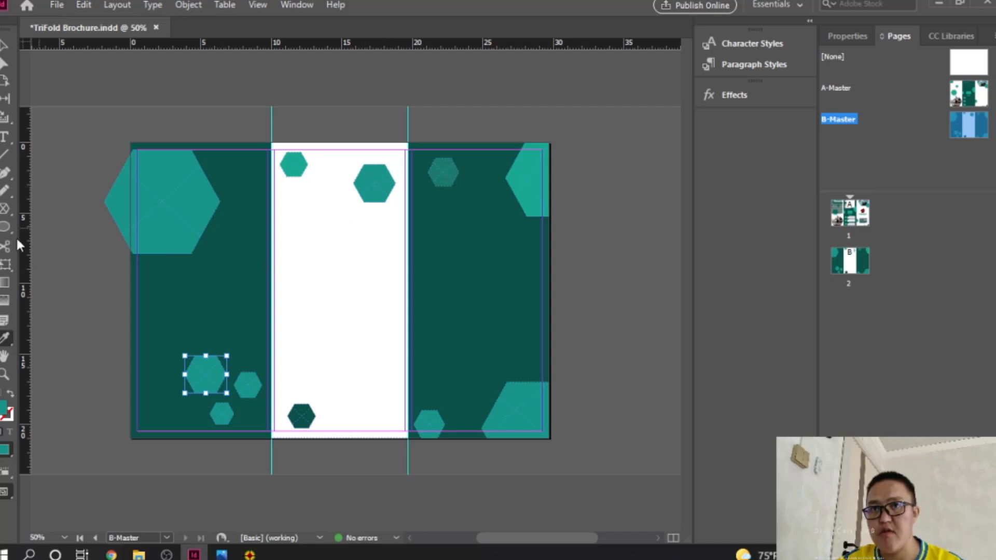
Step: Make the right panel's faded hexagon and the small lower hexagon solid bright teal
{"action": "left_click", "coordinate": [6, 337]}
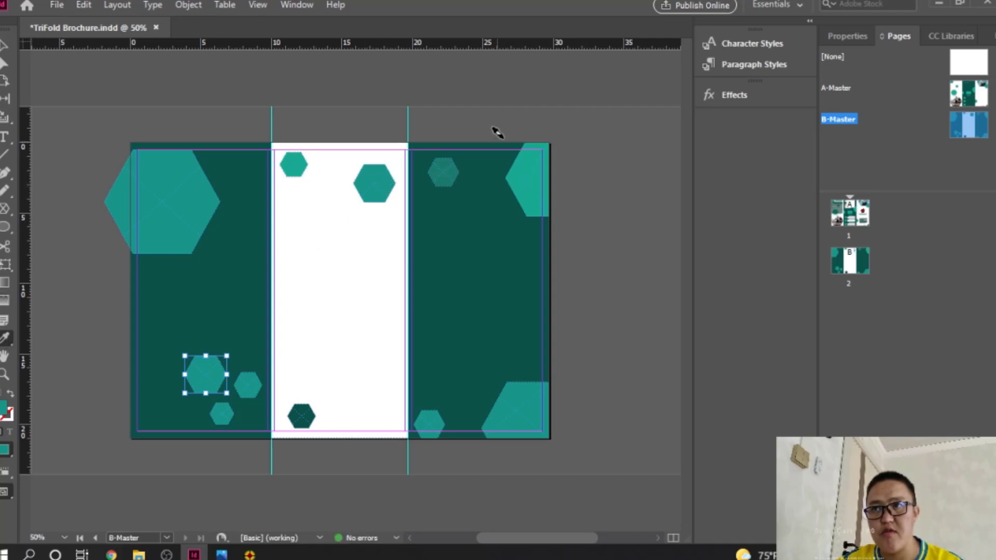
{"action": "left_click", "coordinate": [441, 166]}
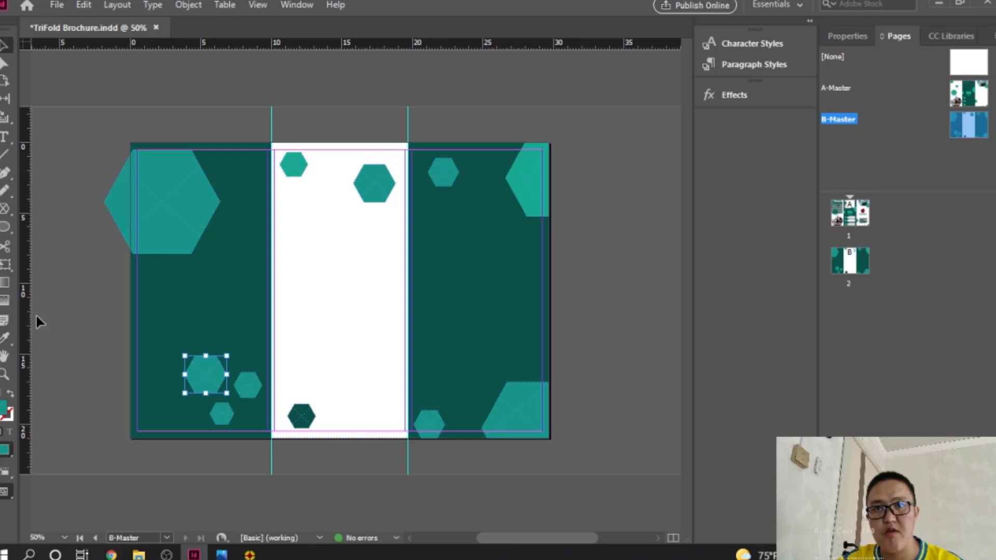
{"action": "left_click", "coordinate": [258, 390]}
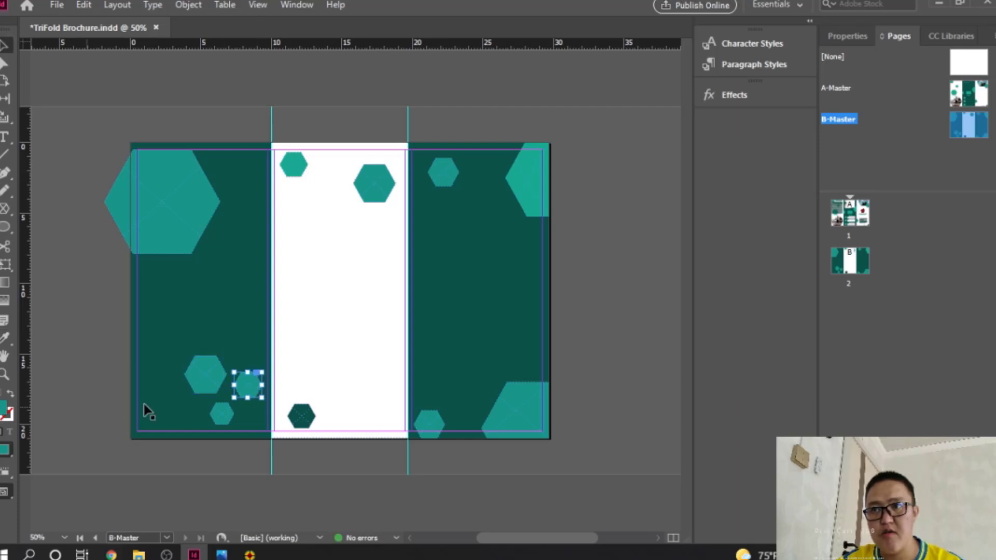
{"action": "left_click", "coordinate": [538, 182]}
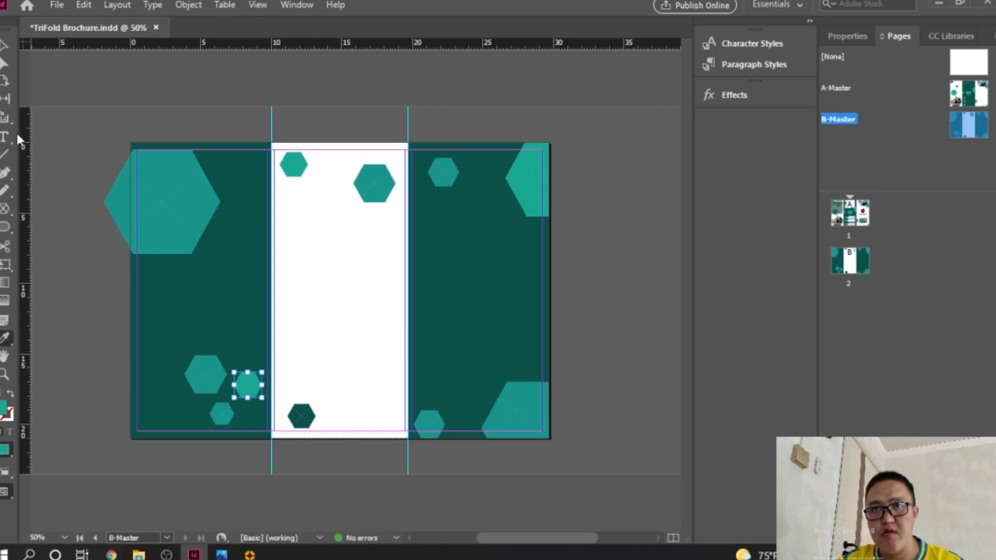
{"action": "left_click", "coordinate": [5, 46]}
{"action": "left_click", "coordinate": [261, 465]}
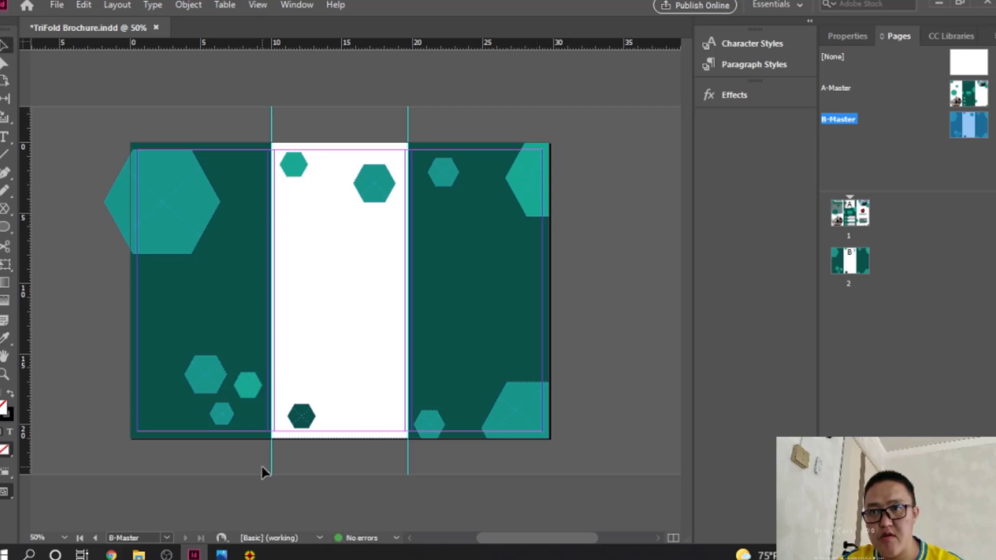
Step: Select the small lower hexagon and copy the 1CA88F hex value from Just Color Picker
{"action": "scroll", "coordinate": [247, 414], "scroll_direction": "up", "scroll_amount": 3}
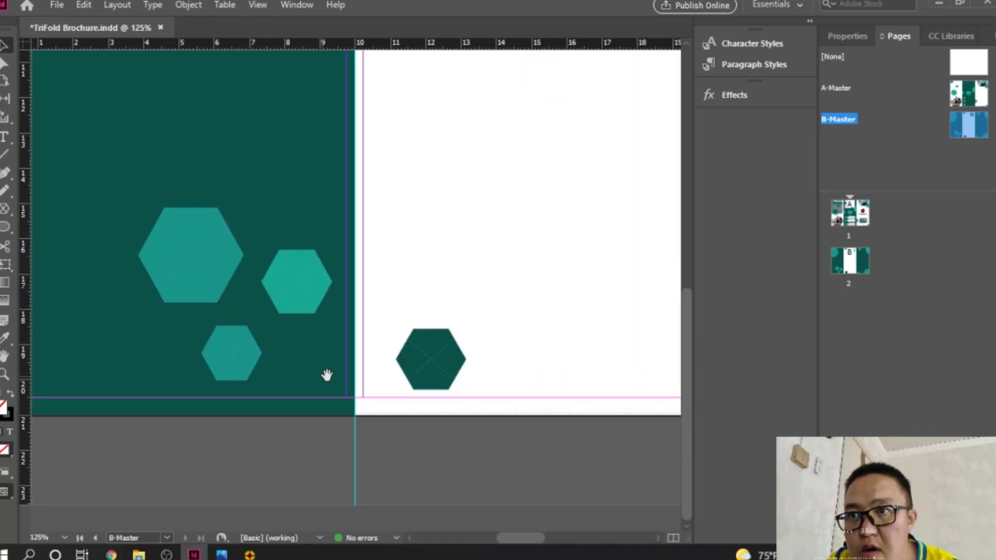
{"action": "left_click", "coordinate": [255, 355]}
{"action": "left_click", "coordinate": [249, 554]}
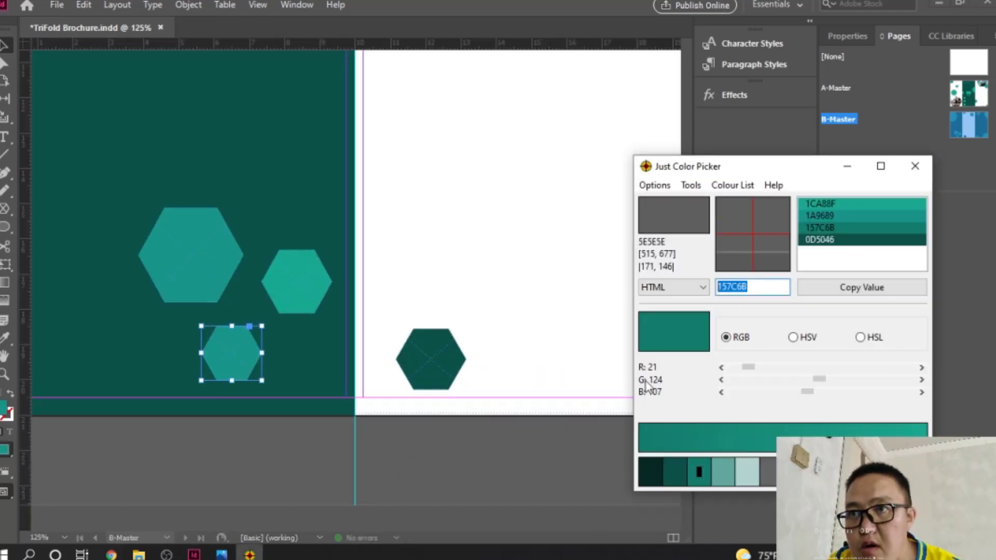
{"action": "left_click", "coordinate": [841, 206]}
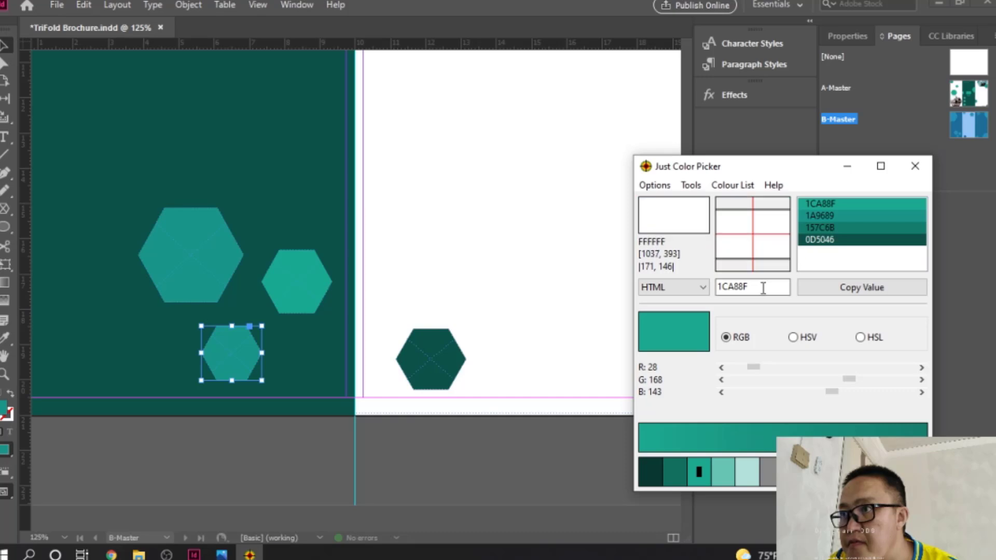
{"action": "double_click", "coordinate": [764, 287]}
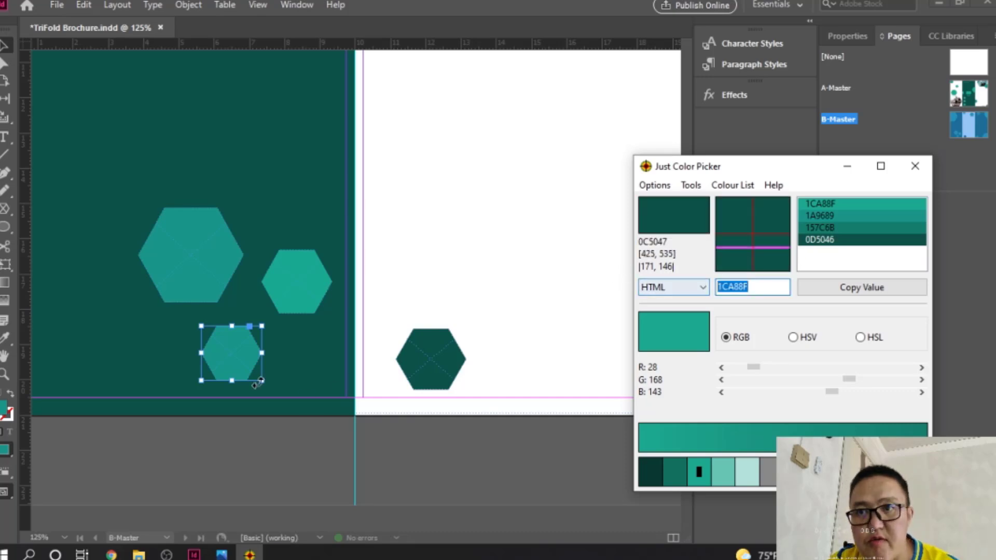
Step: Apply 1CA88F as the hexagon's fill colour and zoom out to view the spread
{"action": "left_click", "coordinate": [231, 352]}
{"action": "double_click", "coordinate": [5, 411]}
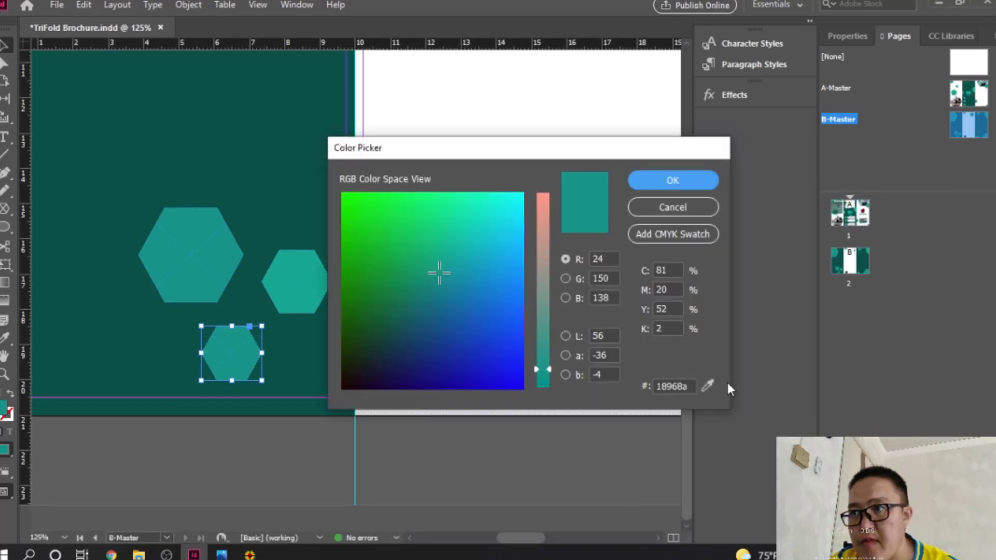
{"action": "double_click", "coordinate": [688, 387]}
{"action": "key", "text": "ctrl+v"}
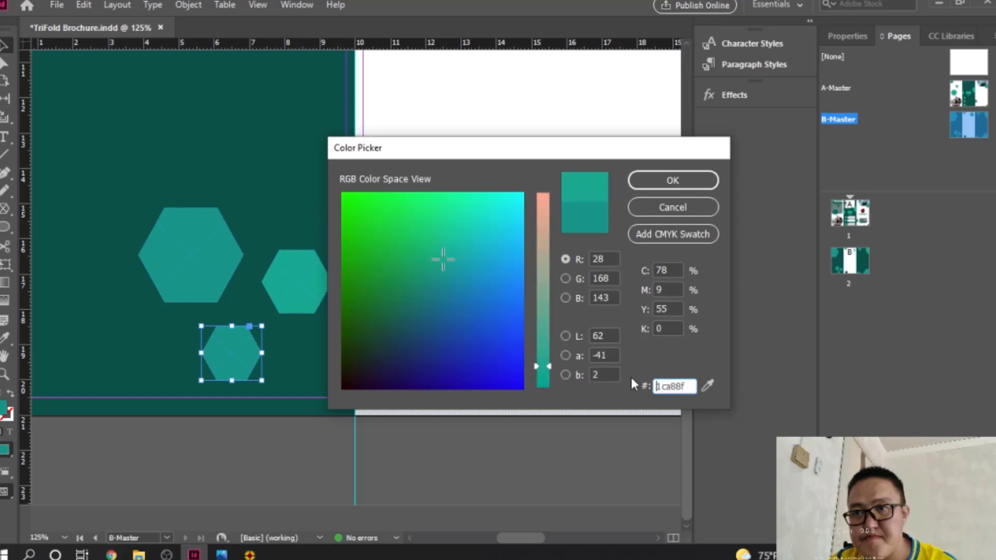
{"action": "left_click", "coordinate": [695, 181]}
{"action": "left_click", "coordinate": [310, 443]}
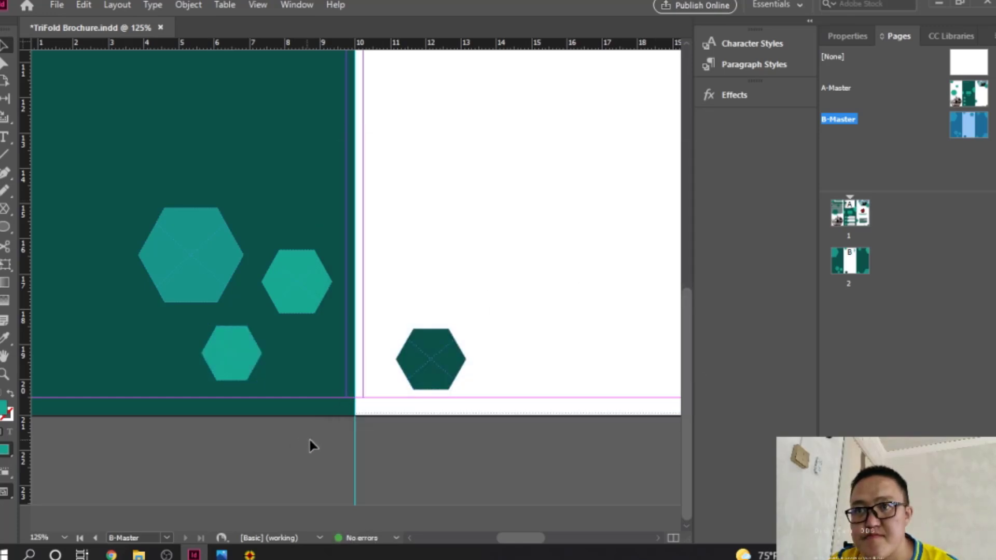
{"action": "left_click", "coordinate": [438, 252], "text": "ctrl+alt"}
{"action": "left_click", "coordinate": [438, 252], "text": "ctrl+alt"}
{"action": "left_click", "coordinate": [438, 252], "text": "ctrl+alt"}
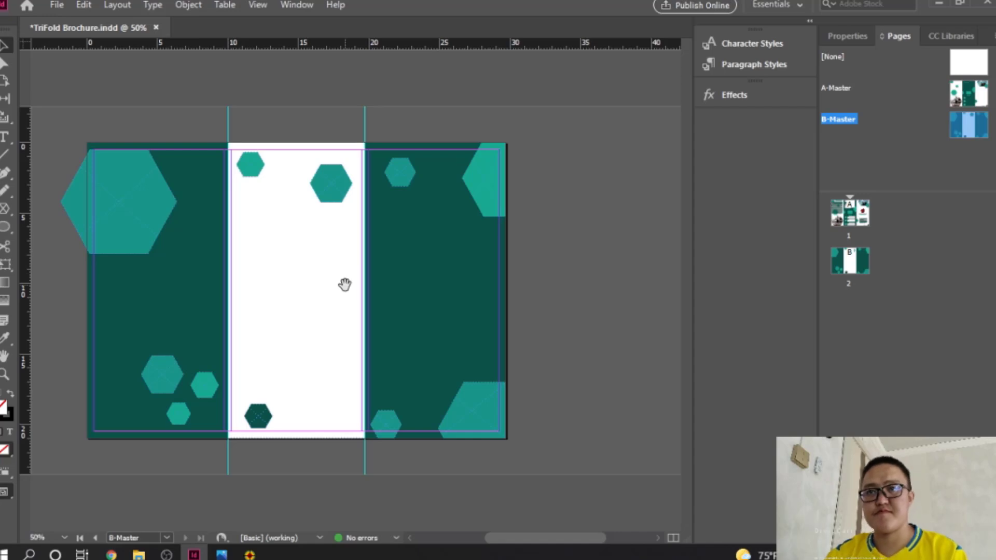
Step: Add an anchor point where the large top-left hexagon meets the page's left edge
{"action": "left_click", "coordinate": [139, 193], "text": "ctrl"}
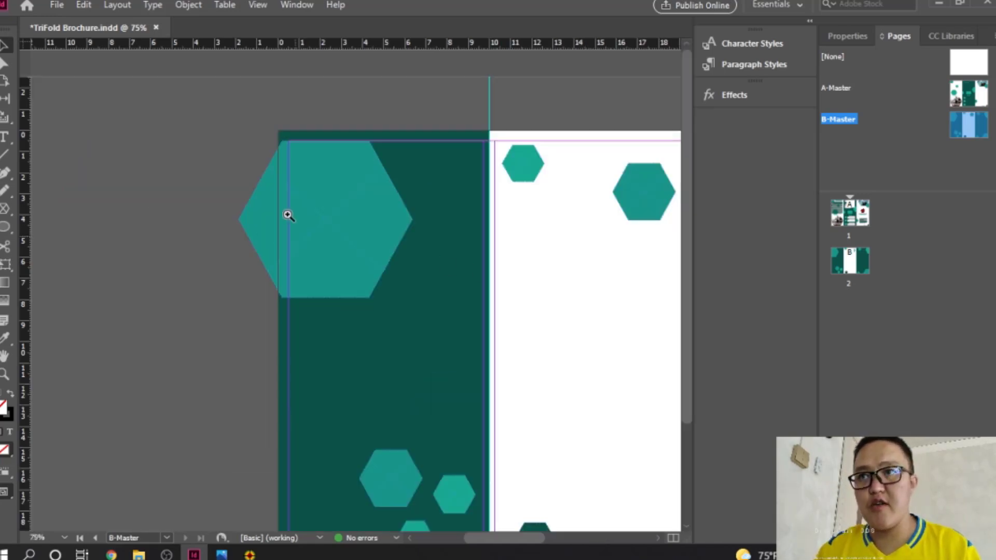
{"action": "left_click", "coordinate": [286, 216], "text": "ctrl"}
{"action": "left_click", "coordinate": [286, 216], "text": "ctrl"}
{"action": "left_click", "coordinate": [483, 249], "text": "ctrl"}
{"action": "left_click_drag", "start_coordinate": [368, 314], "coordinate": [431, 181]}
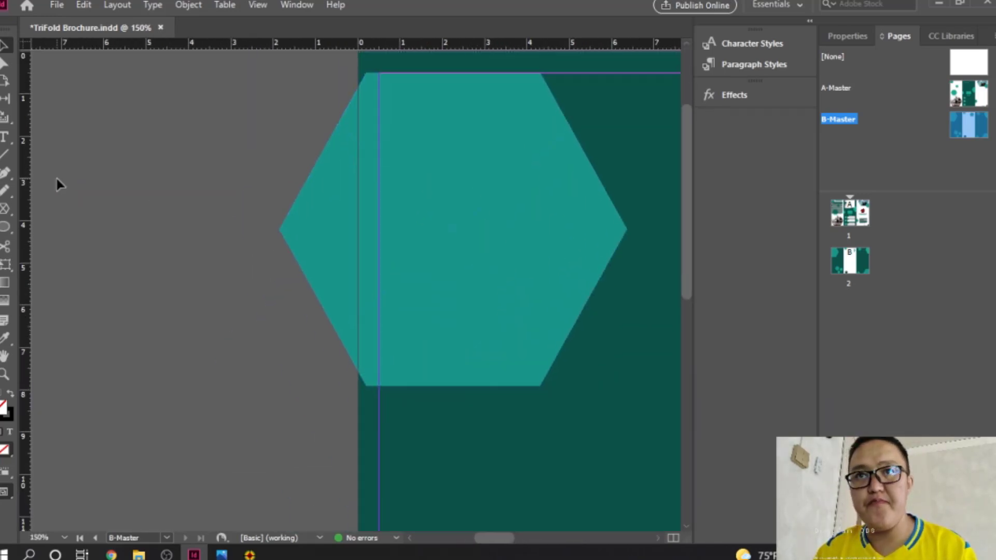
{"action": "left_click", "coordinate": [6, 174]}
{"action": "left_click", "coordinate": [47, 210]}
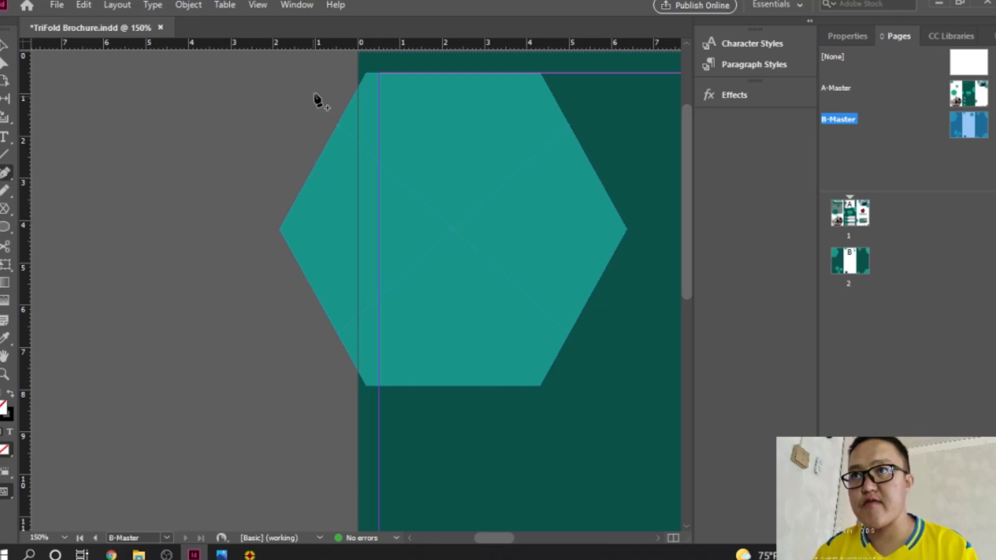
{"action": "left_click", "coordinate": [358, 89]}
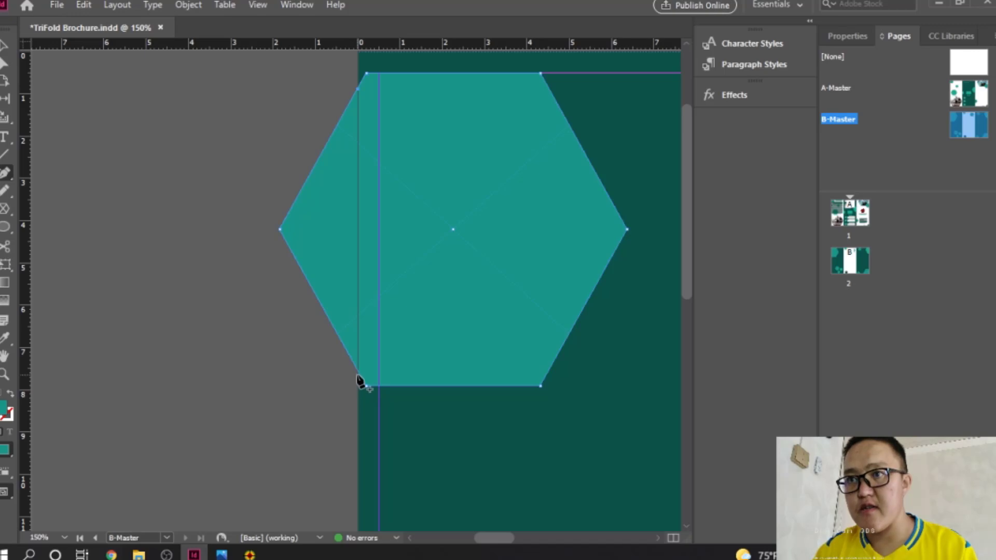
Step: Delete the hexagon's left vertex with Delete Anchor Point, leaving a straight side
{"action": "key", "text": "ctrl+equal"}
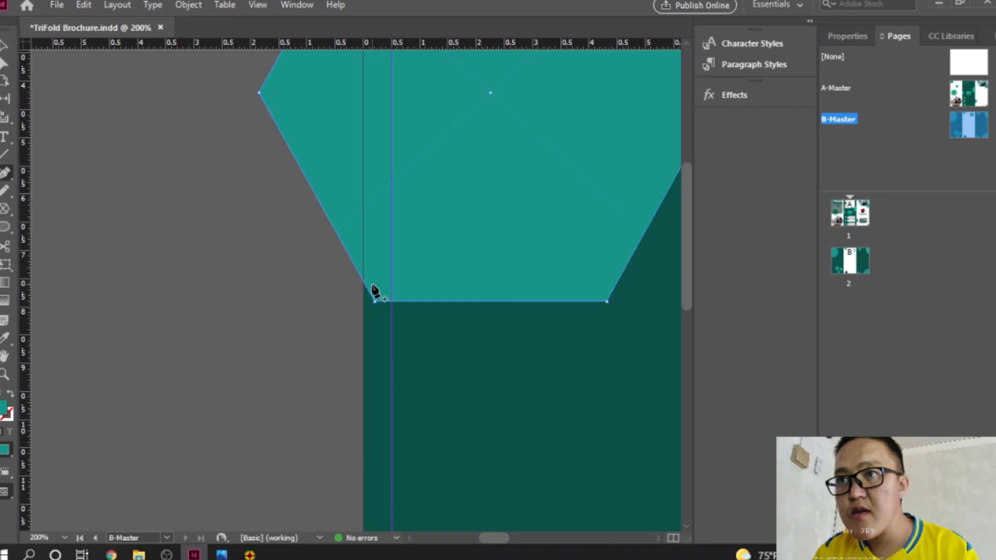
{"action": "scroll", "coordinate": [289, 226], "scroll_direction": "up", "scroll_amount": 10}
{"action": "scroll", "coordinate": [289, 228], "scroll_direction": "down", "scroll_amount": 7}
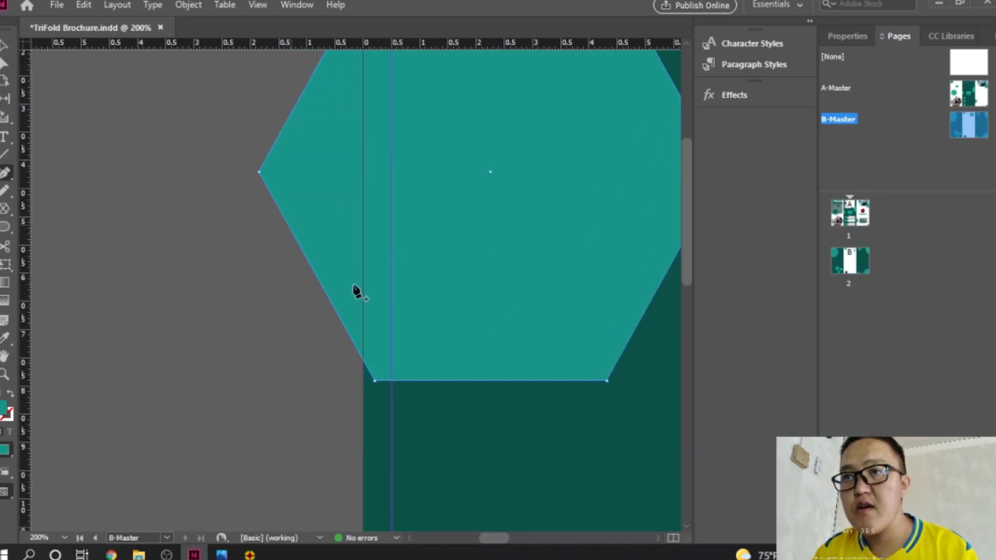
{"action": "left_click", "coordinate": [356, 379]}
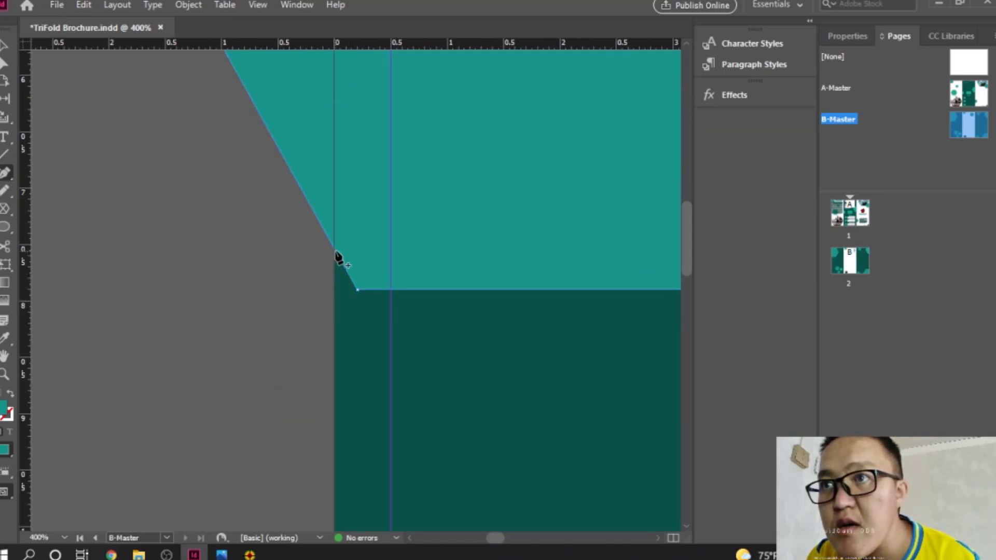
{"action": "scroll", "coordinate": [327, 237], "scroll_direction": "up", "scroll_amount": 10}
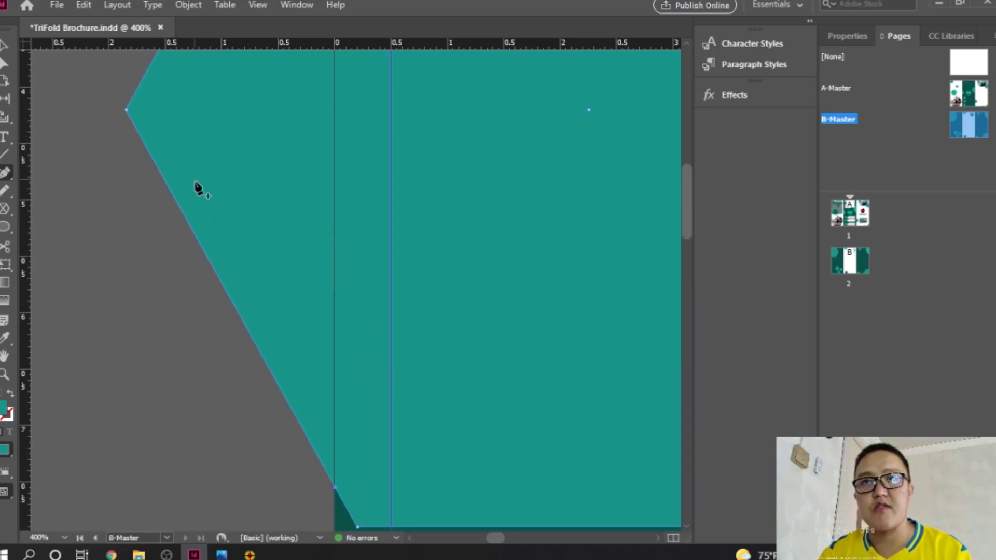
{"action": "scroll", "coordinate": [200, 191], "scroll_direction": "up", "scroll_amount": 5}
{"action": "scroll", "coordinate": [196, 195], "scroll_direction": "down", "scroll_amount": 3}
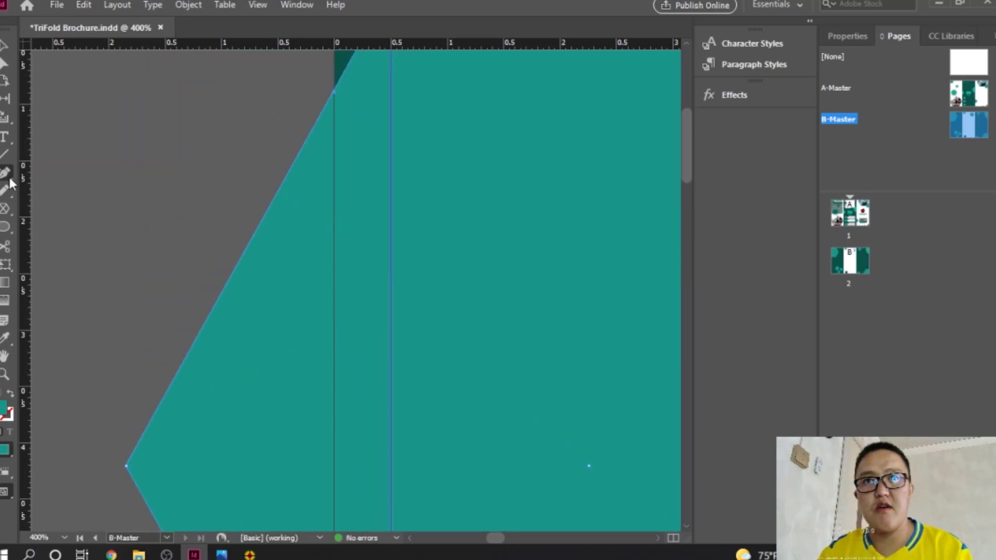
{"action": "left_click_drag", "start_coordinate": [7, 173], "coordinate": [58, 220]}
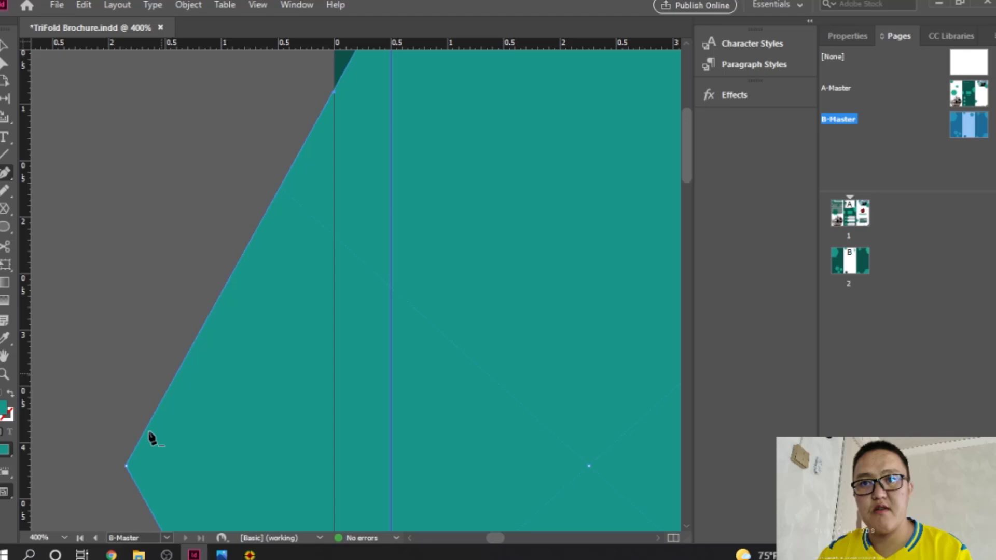
{"action": "left_click", "coordinate": [127, 466]}
Step: Move the edge anchors onto the page's left edge at X: 0 with Direct Selection
{"action": "scroll", "coordinate": [327, 393], "scroll_direction": "down", "scroll_amount": 8}
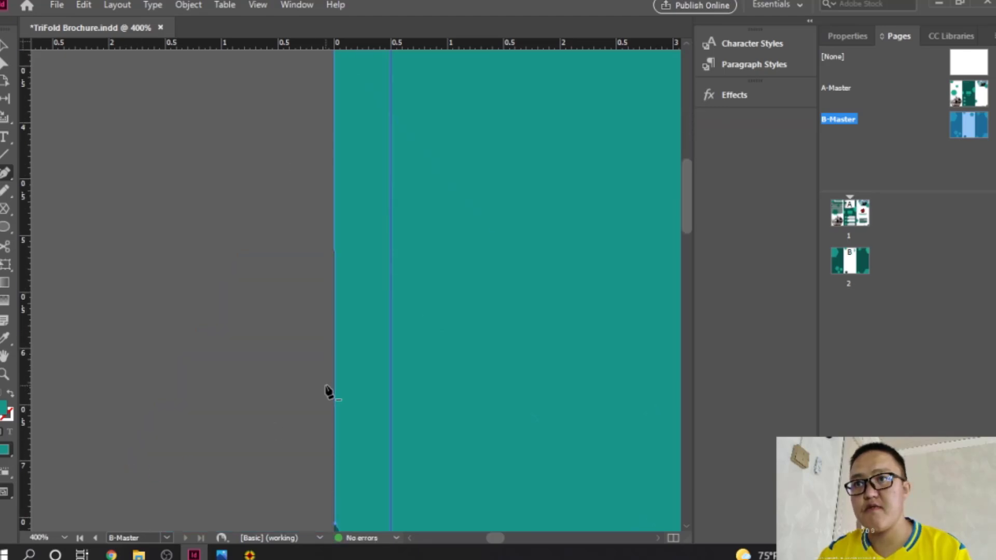
{"action": "left_click", "coordinate": [338, 409], "text": "ctrl"}
{"action": "left_click", "coordinate": [355, 327], "text": "ctrl"}
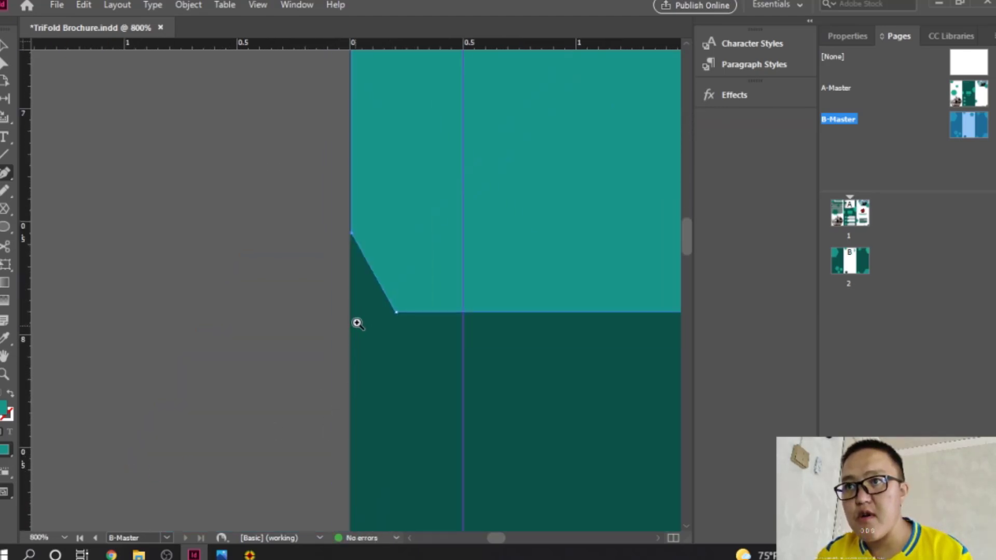
{"action": "left_click", "coordinate": [362, 260], "text": "ctrl"}
{"action": "left_click", "coordinate": [362, 259], "text": "ctrl"}
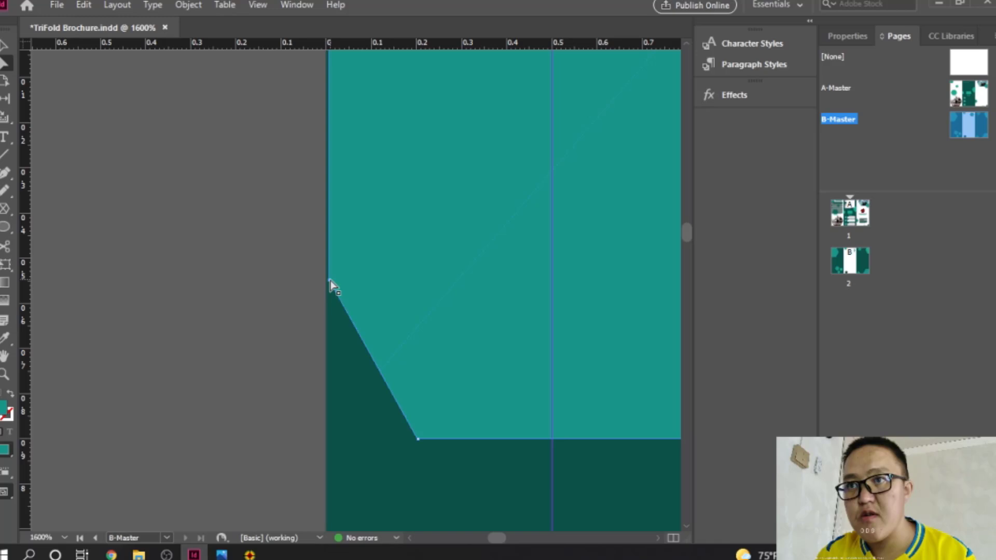
{"action": "left_click_drag", "start_coordinate": [330, 280], "coordinate": [325, 281]}
{"action": "scroll", "coordinate": [376, 271], "scroll_direction": "up", "scroll_amount": 2}
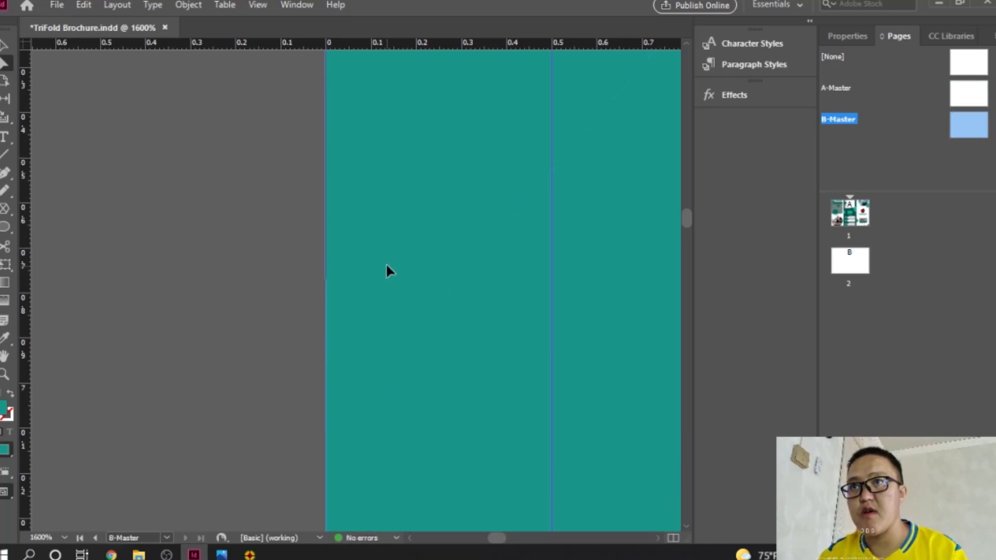
{"action": "scroll", "coordinate": [385, 265], "scroll_direction": "up", "scroll_amount": 2}
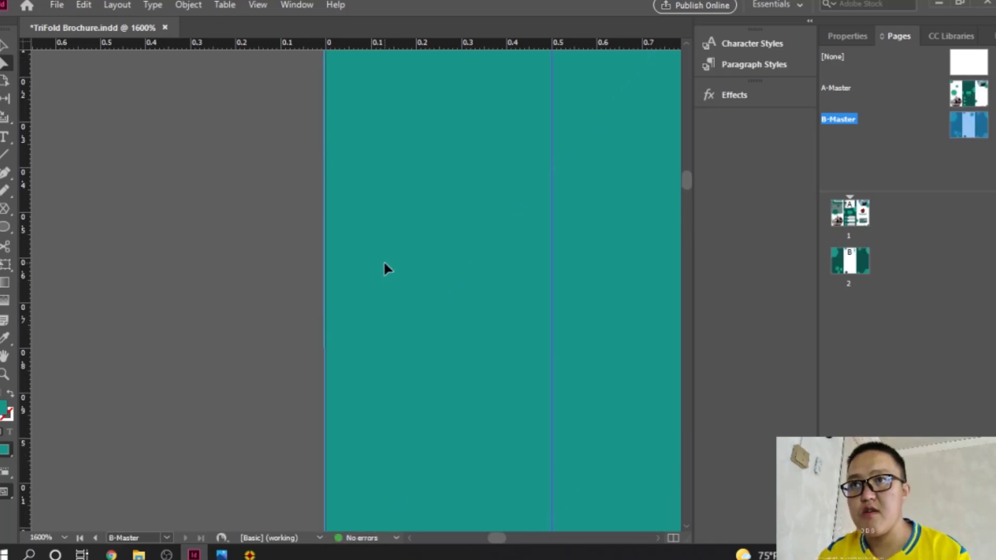
{"action": "scroll", "coordinate": [384, 263], "scroll_direction": "up", "scroll_amount": 5}
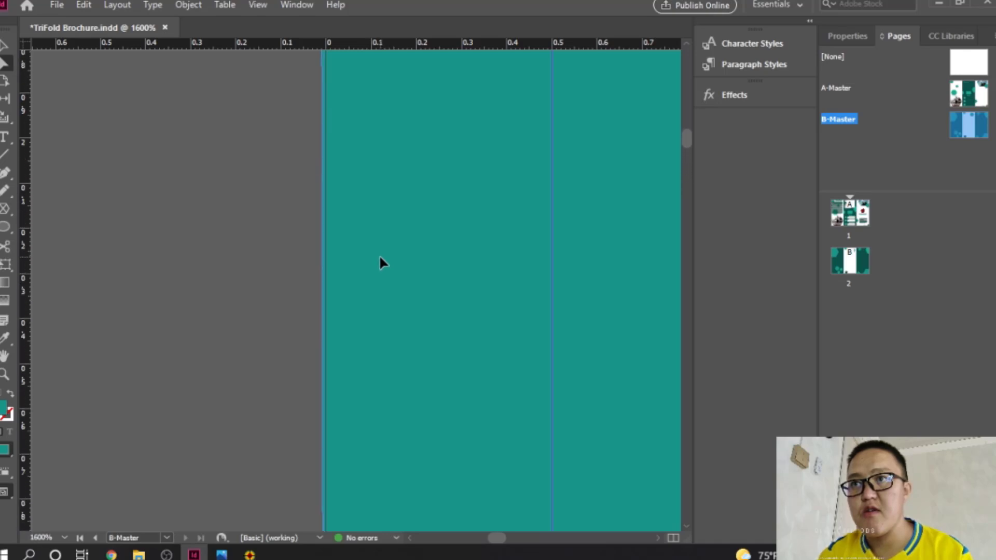
{"action": "scroll", "coordinate": [380, 262], "scroll_direction": "up", "scroll_amount": 7}
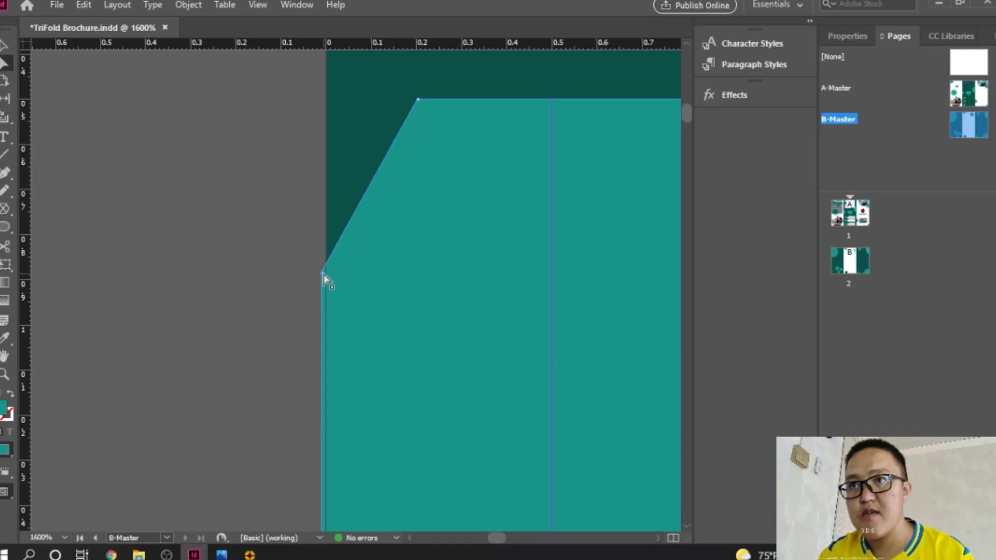
{"action": "left_click_drag", "start_coordinate": [324, 275], "coordinate": [326, 269]}
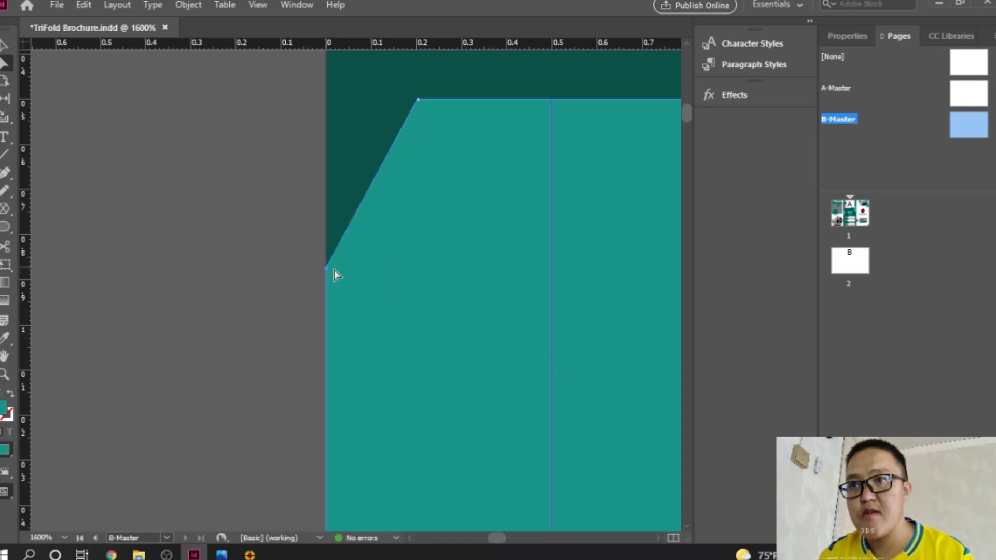
Step: Deselect the trimmed hexagon, return to the Selection tool and zoom out to all three panels
{"action": "left_click", "coordinate": [451, 263], "text": "ctrl+alt"}
{"action": "left_click", "coordinate": [450, 262], "text": "ctrl+alt"}
{"action": "left_click", "coordinate": [449, 263], "text": "ctrl+alt"}
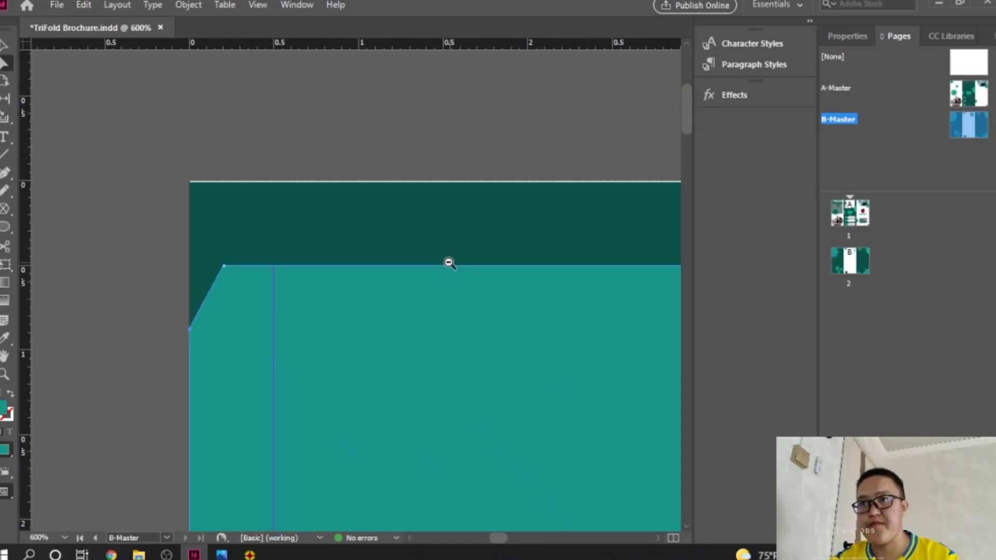
{"action": "left_click", "coordinate": [419, 328], "text": "ctrl+alt"}
{"action": "left_click", "coordinate": [419, 328], "text": "ctrl+alt"}
{"action": "left_click", "coordinate": [419, 328], "text": "ctrl+alt"}
{"action": "left_click", "coordinate": [419, 328], "text": "ctrl+alt"}
{"action": "left_click", "coordinate": [418, 329], "text": "ctrl+alt"}
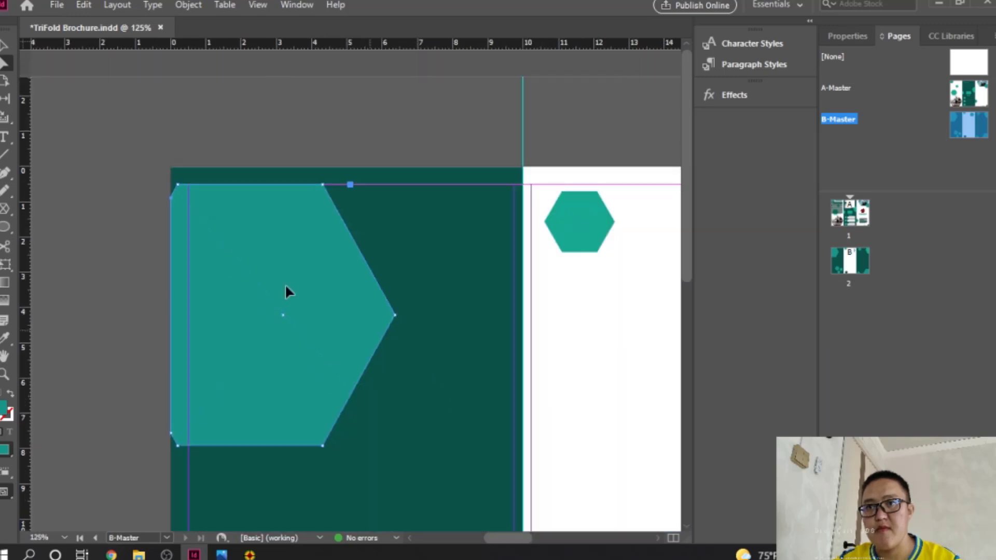
{"action": "left_click", "coordinate": [108, 90]}
{"action": "left_click", "coordinate": [5, 46]}
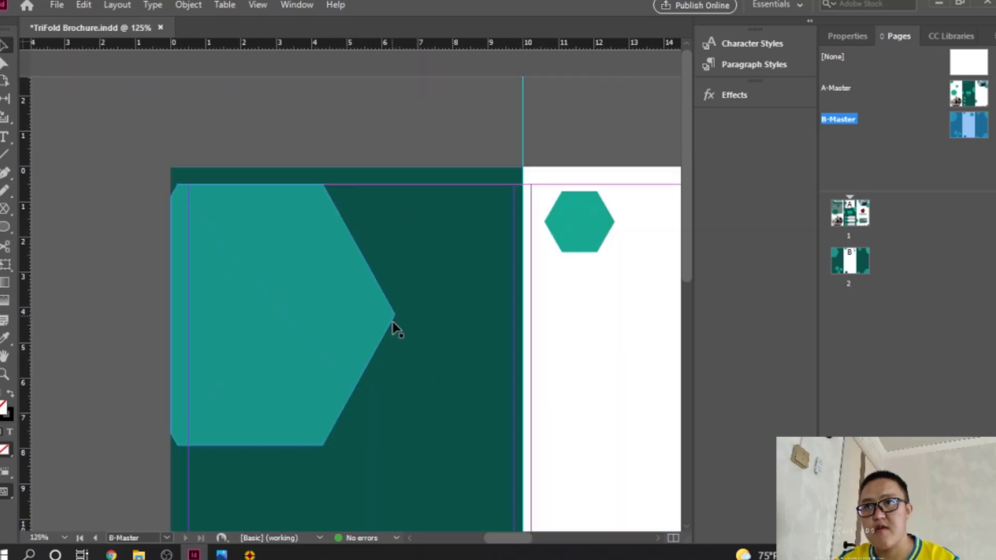
{"action": "scroll", "coordinate": [404, 324], "scroll_direction": "down", "scroll_amount": 5}
{"action": "left_click", "coordinate": [409, 288], "text": "ctrl+alt"}
{"action": "left_click", "coordinate": [407, 282], "text": "ctrl+alt"}
{"action": "left_click_drag", "start_coordinate": [480, 290], "coordinate": [370, 284]}
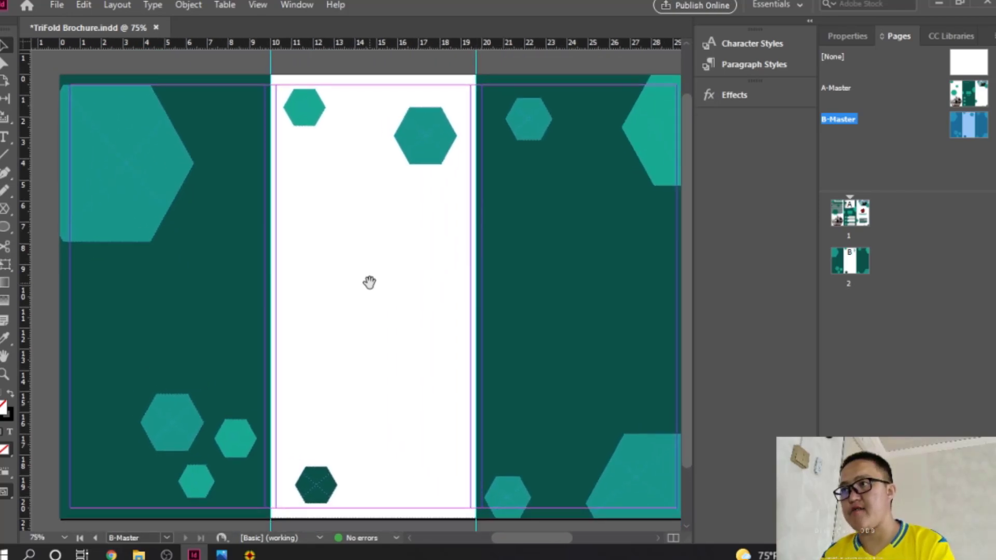
Step: Open page 2 from the Pages panel and centre its spread at 50% zoom
{"action": "double_click", "coordinate": [856, 261]}
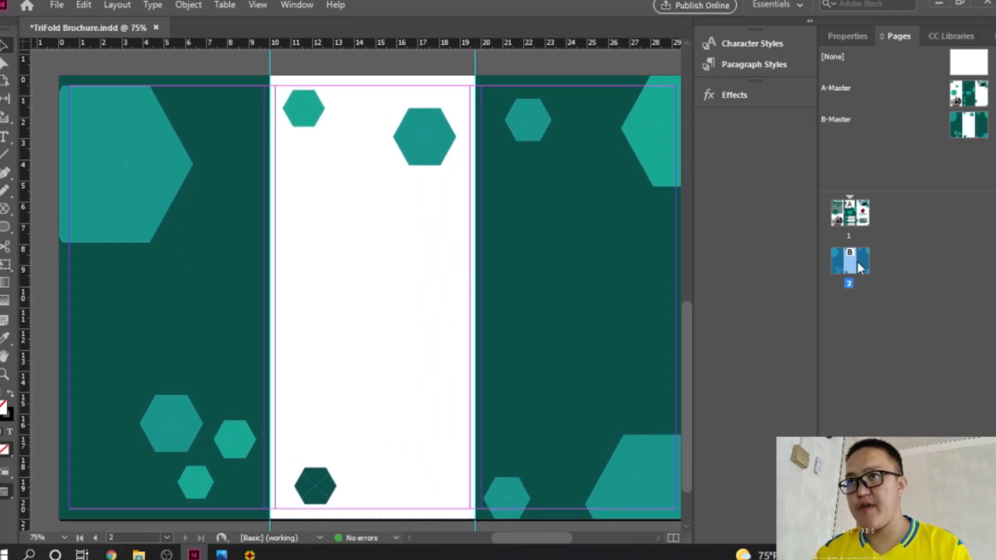
{"action": "left_click", "coordinate": [543, 278], "text": "ctrl+alt"}
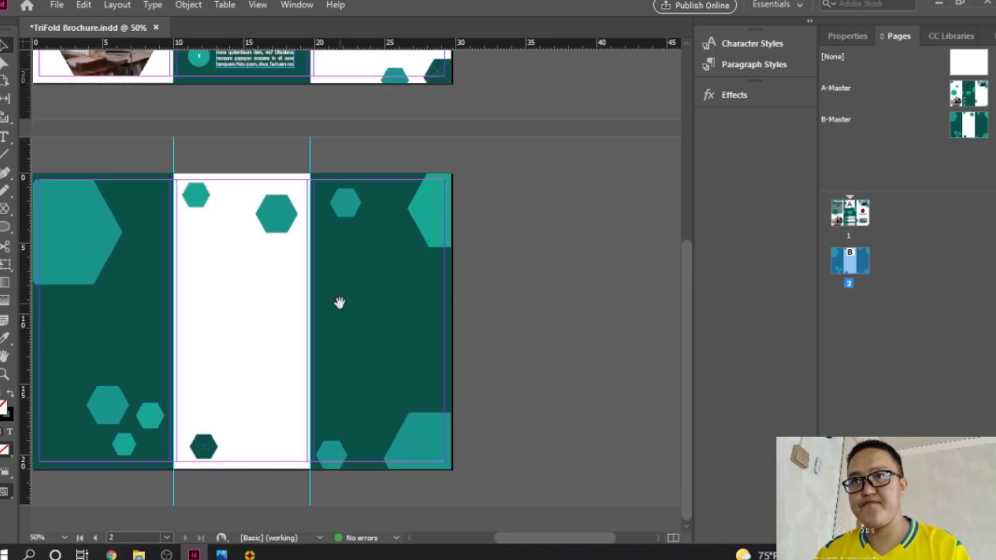
{"action": "left_click_drag", "start_coordinate": [339, 303], "coordinate": [452, 303]}
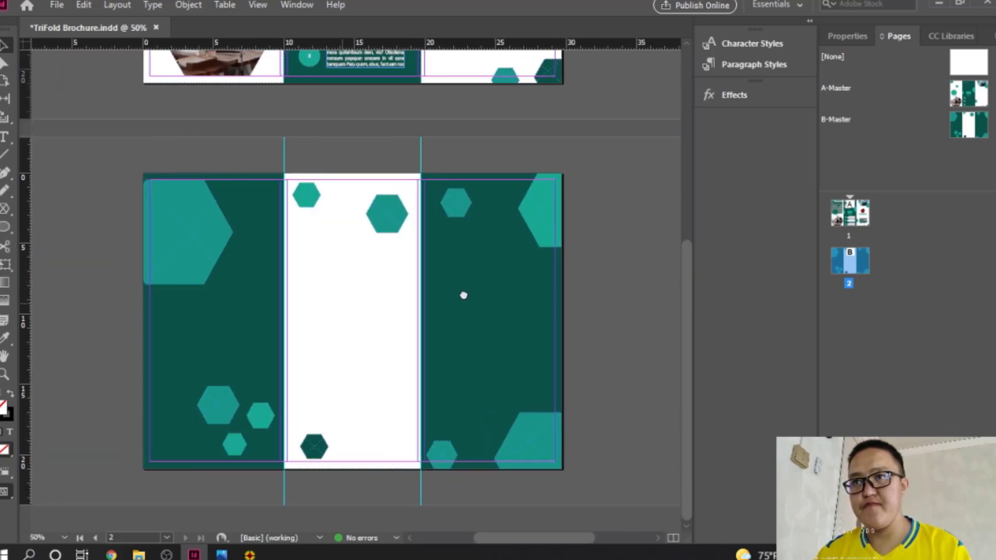
Step: Save the document and draw a hexagon polygon frame at the top of the left panel
{"action": "key", "text": "ctrl+s"}
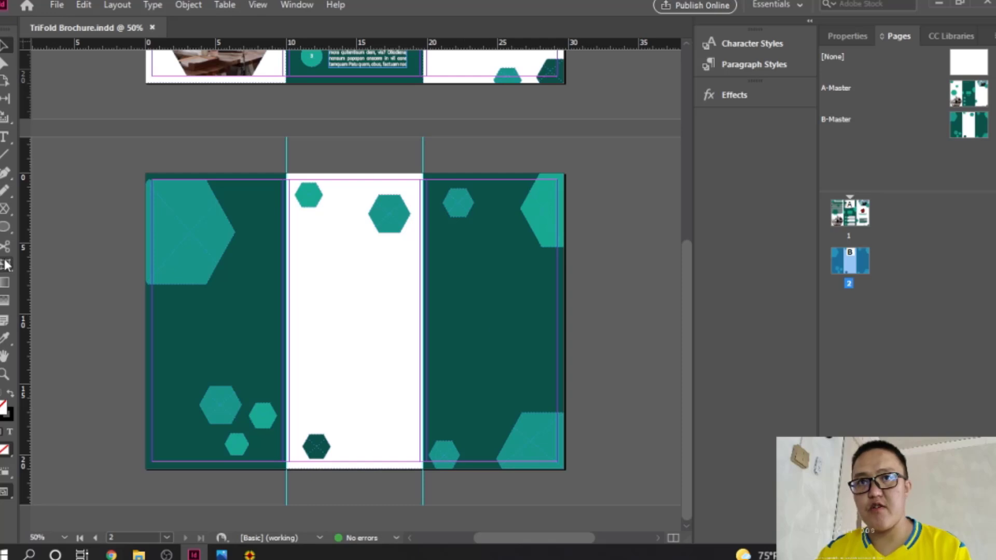
{"action": "right_click", "coordinate": [7, 209]}
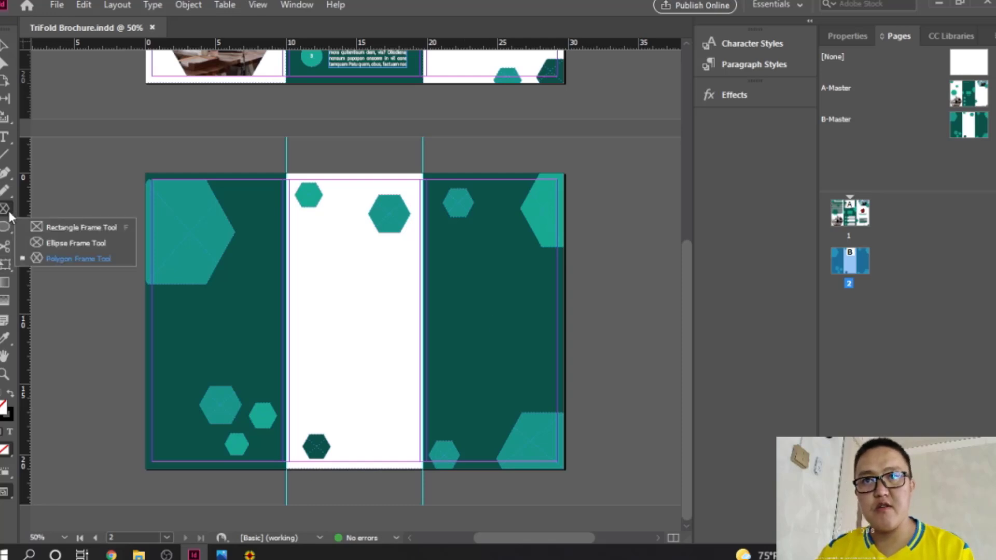
{"action": "left_click", "coordinate": [45, 257]}
{"action": "left_click_drag", "start_coordinate": [171, 200], "coordinate": [282, 350]}
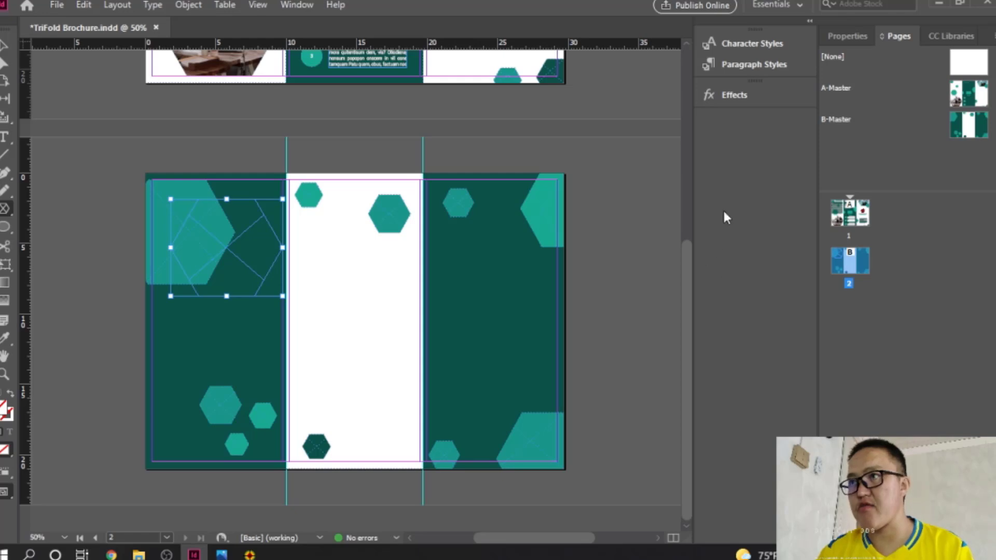
Step: Give the hexagon frame a teal 1ca88f stroke with 2 mm weight
{"action": "left_click", "coordinate": [850, 37]}
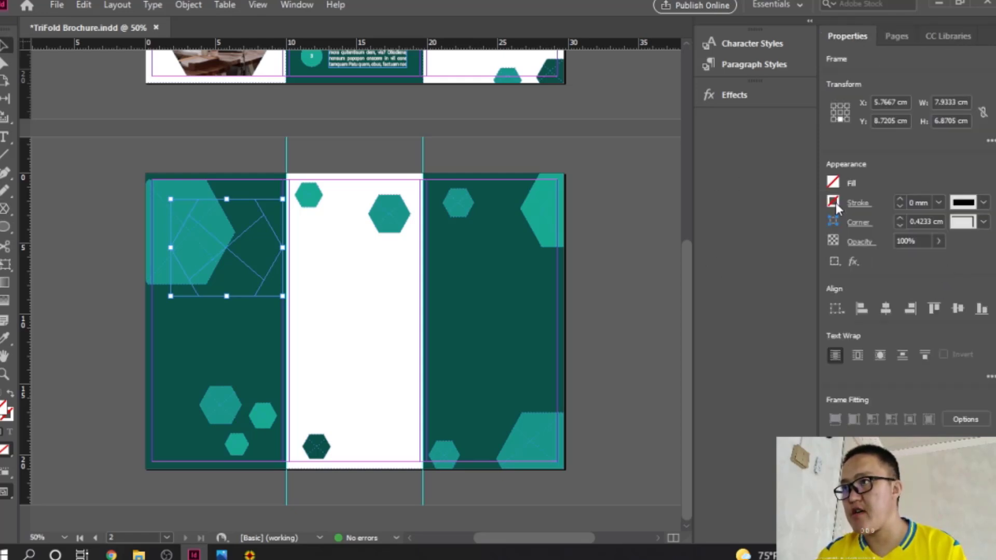
{"action": "double_click", "coordinate": [13, 414]}
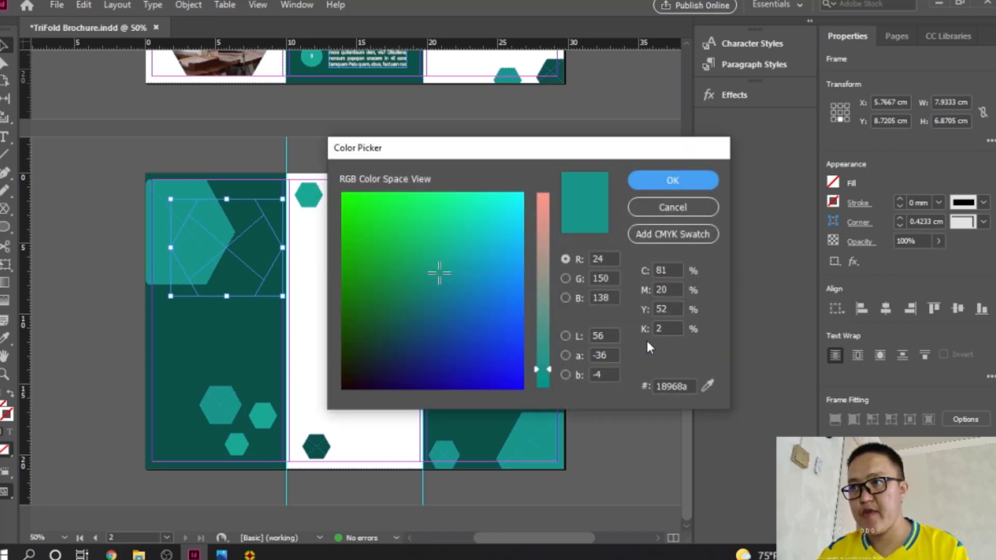
{"action": "double_click", "coordinate": [687, 386]}
{"action": "type", "text": "1ca88f"}
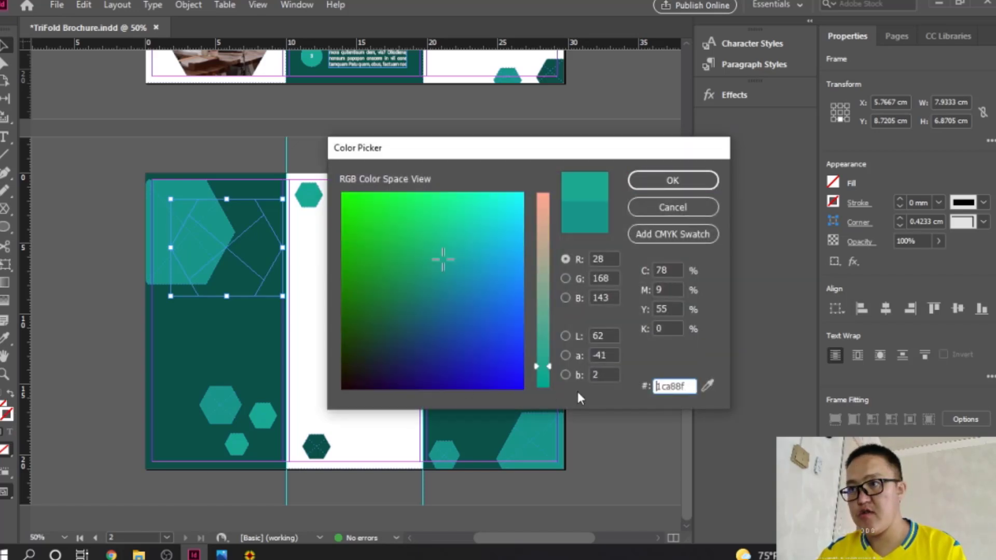
{"action": "left_click", "coordinate": [671, 182]}
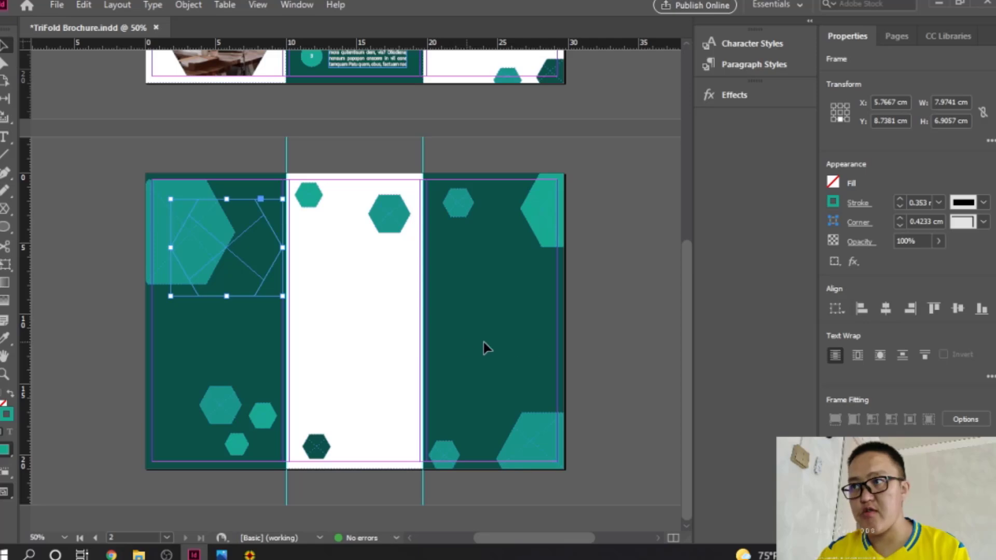
{"action": "left_click", "coordinate": [938, 206]}
{"action": "left_click", "coordinate": [928, 327]}
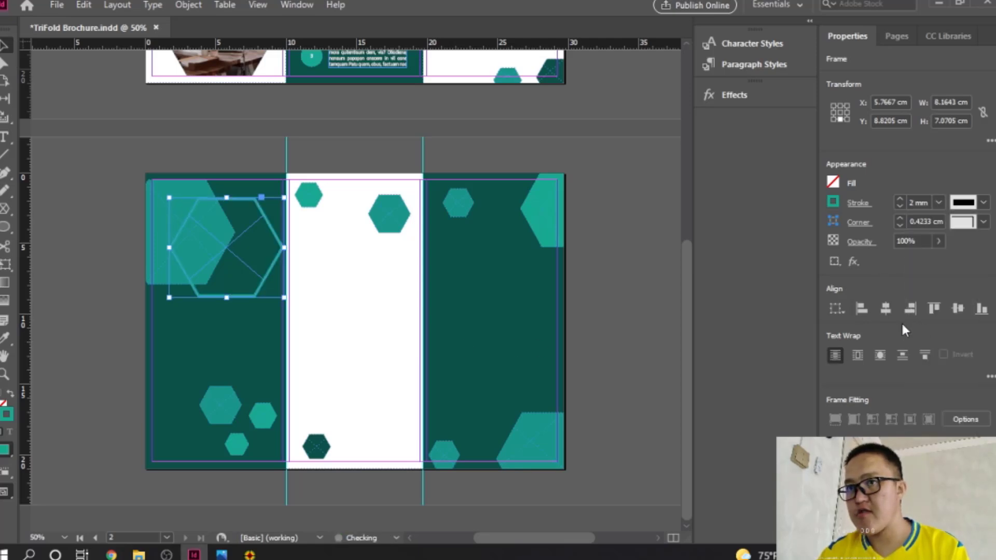
{"action": "left_click", "coordinate": [355, 319]}
{"action": "left_click", "coordinate": [235, 255]}
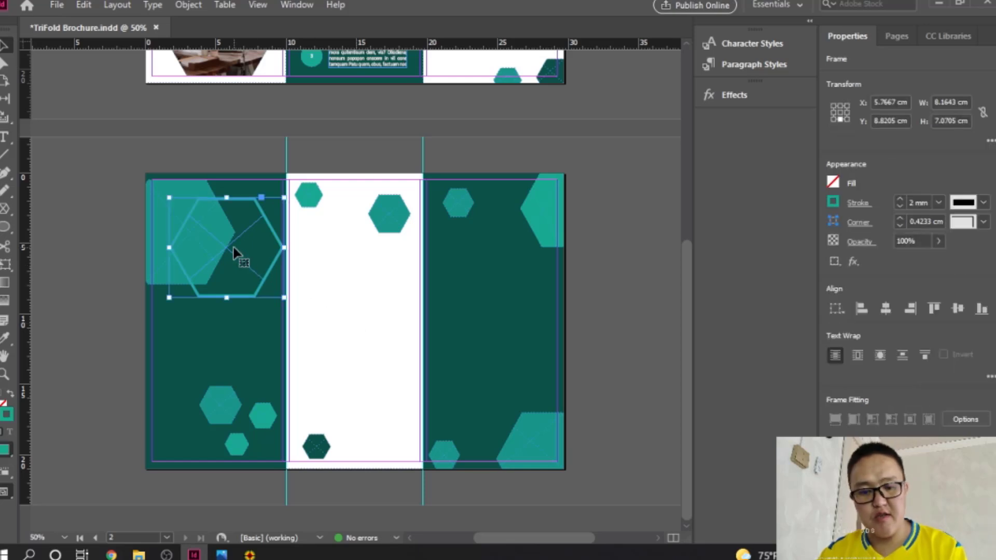
Step: Place the content (3) stacked-hands photo into the hexagon and apply Fill Frame Proportionally
{"action": "key", "text": "ctrl+d"}
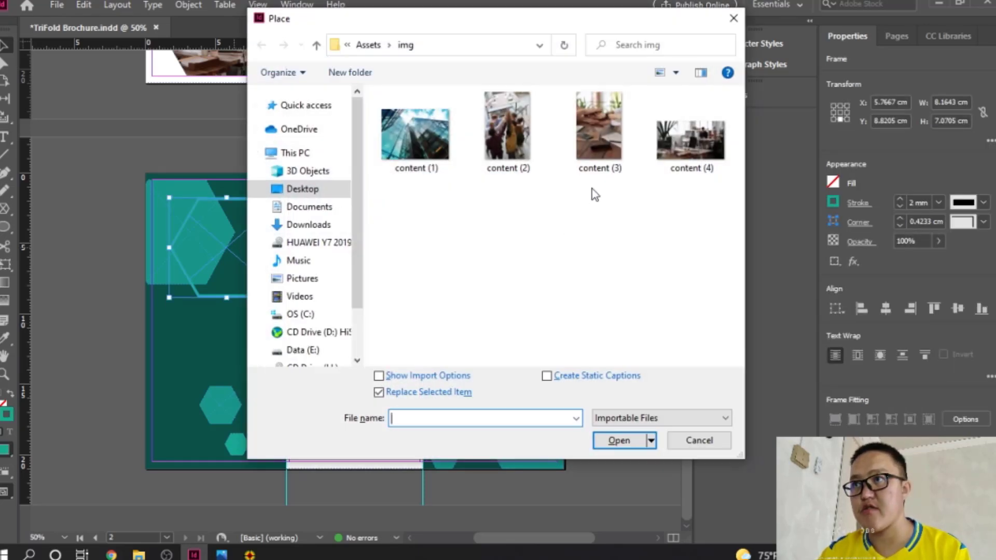
{"action": "double_click", "coordinate": [597, 148]}
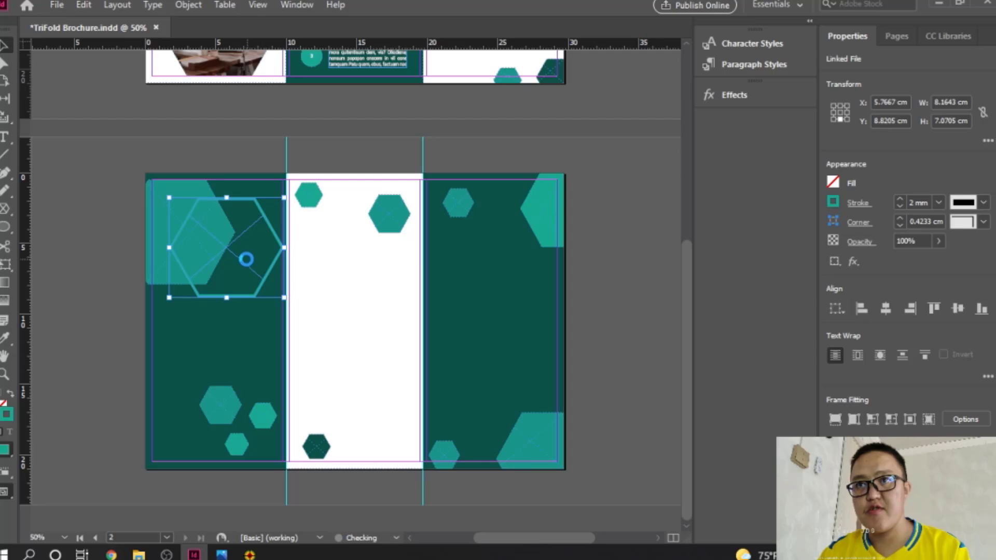
{"action": "right_click", "coordinate": [253, 260]}
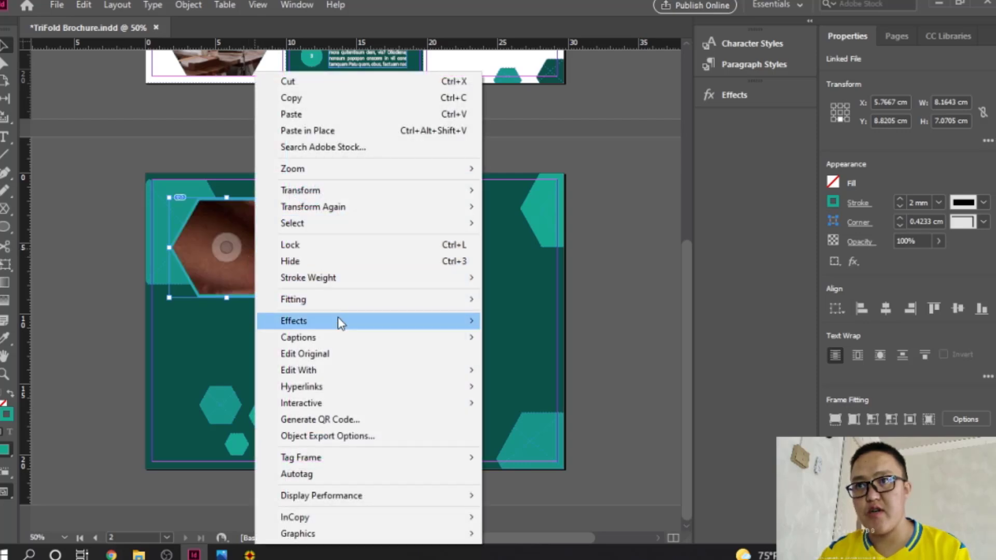
{"action": "mouse_move", "coordinate": [346, 302]}
{"action": "left_click", "coordinate": [551, 317]}
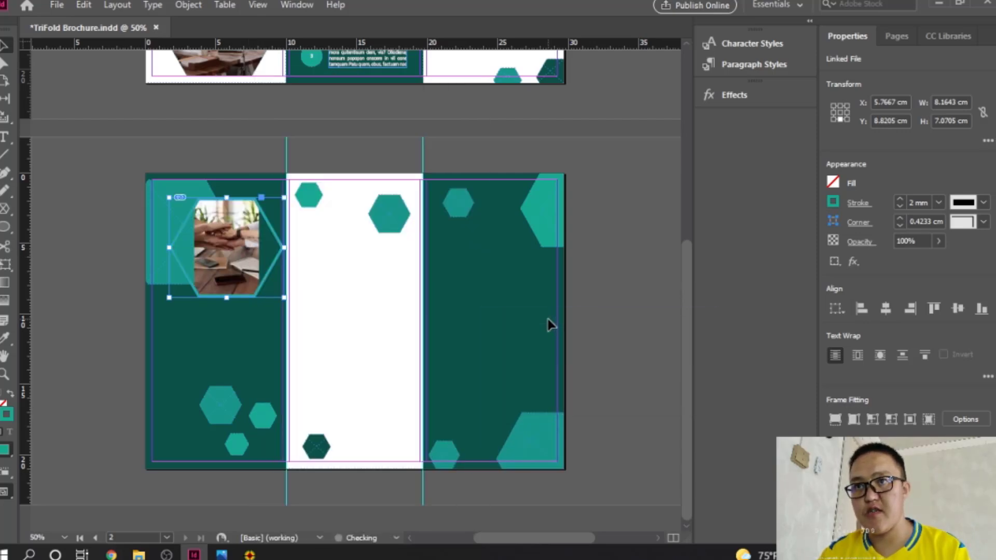
{"action": "right_click", "coordinate": [252, 267]}
{"action": "mouse_move", "coordinate": [356, 299]}
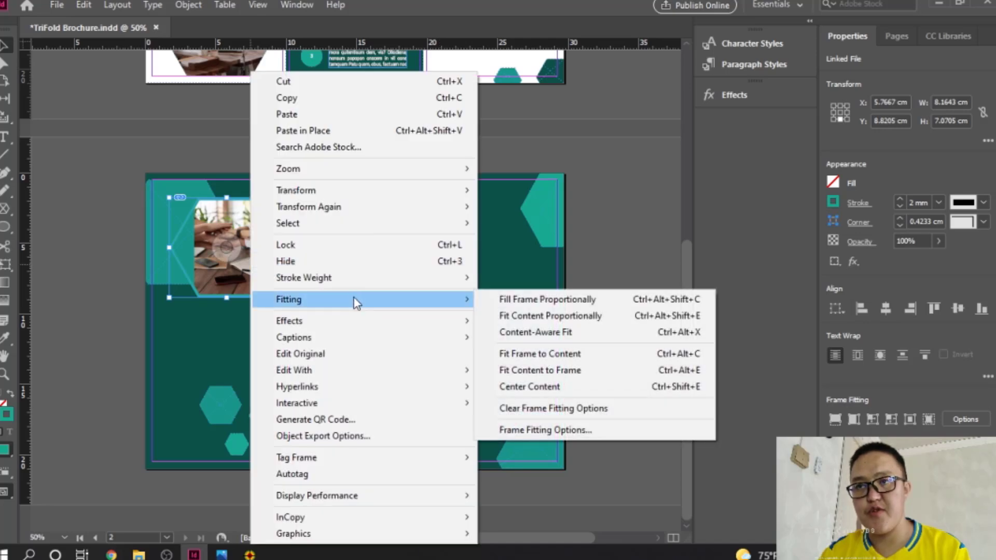
{"action": "left_click", "coordinate": [534, 301]}
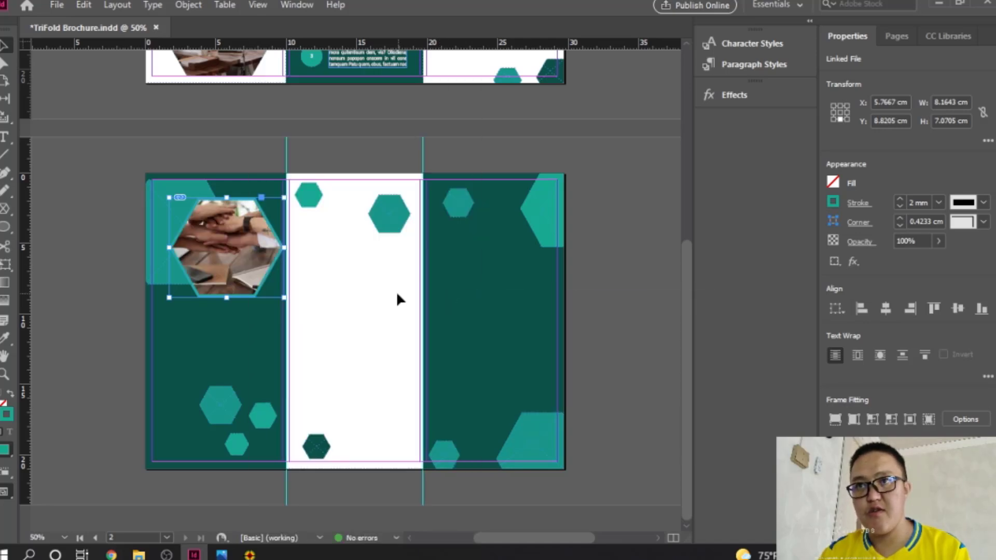
{"action": "left_click", "coordinate": [628, 274]}
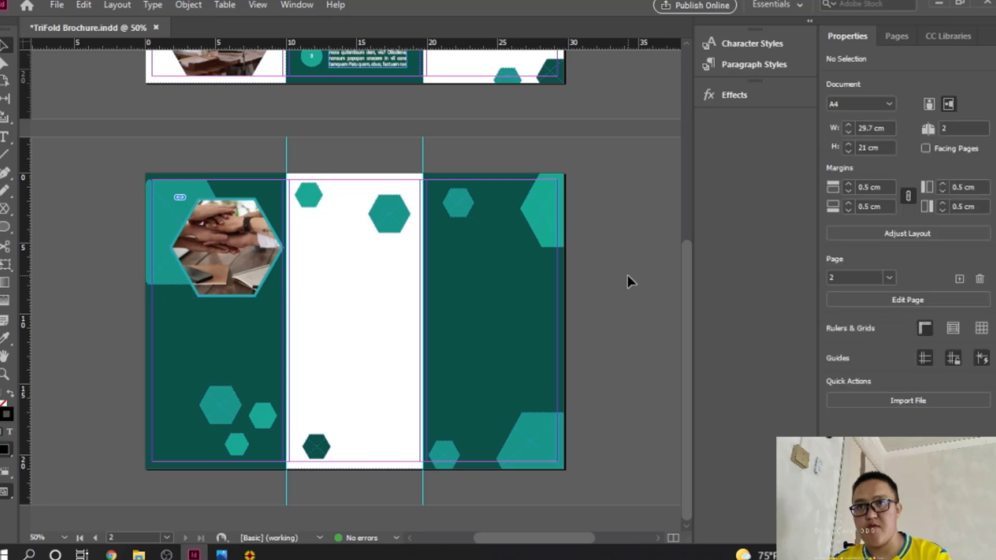
Step: Centre the photo inside the hexagon frame with Fitting > Center Content
{"action": "right_click", "coordinate": [231, 246]}
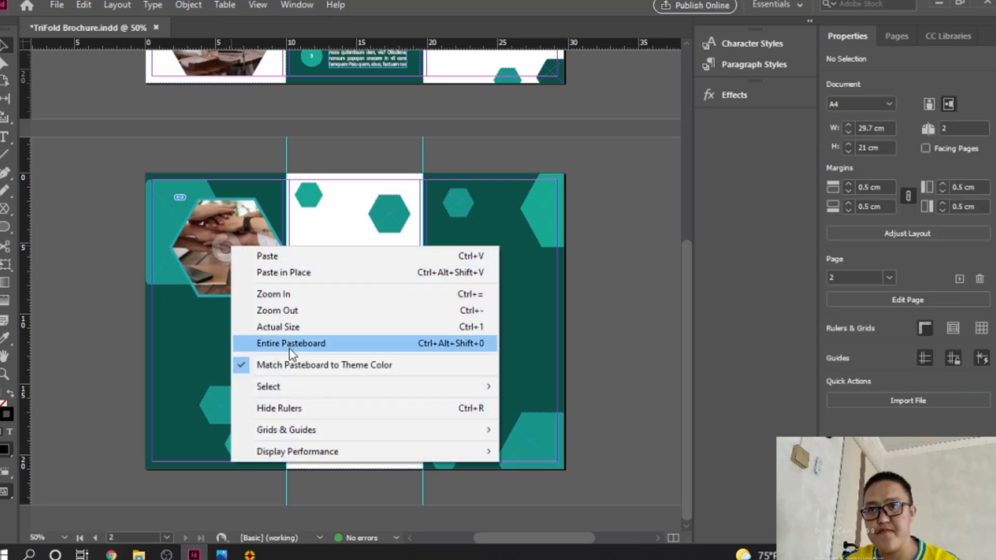
{"action": "right_click", "coordinate": [281, 195]}
{"action": "left_click", "coordinate": [245, 220]}
{"action": "left_click", "coordinate": [245, 220]}
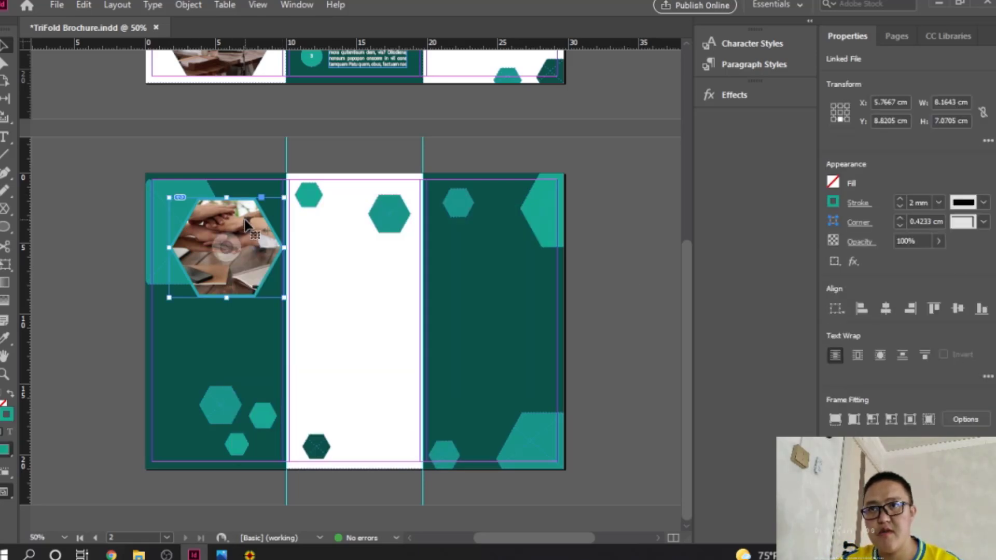
{"action": "right_click", "coordinate": [244, 220]}
{"action": "mouse_move", "coordinate": [318, 302]}
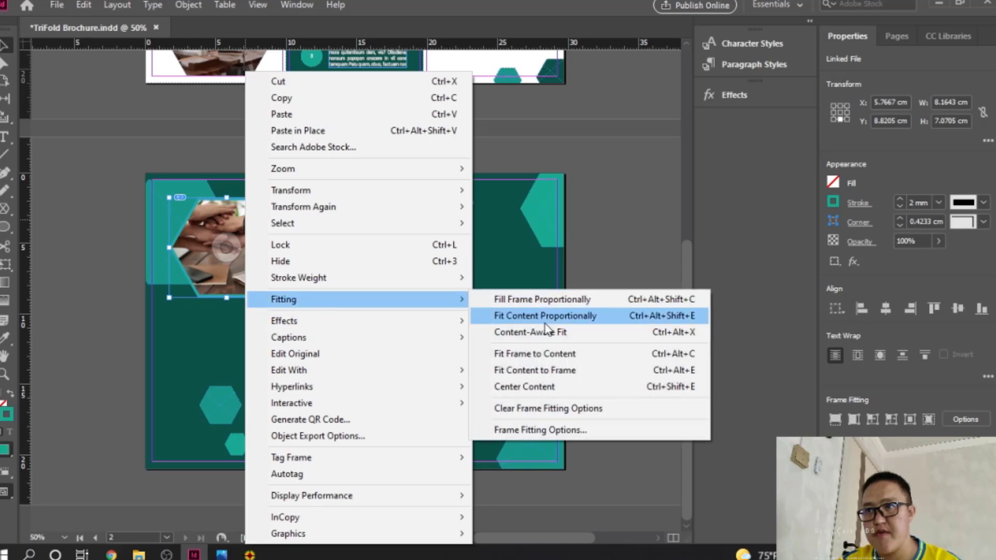
{"action": "left_click", "coordinate": [550, 387]}
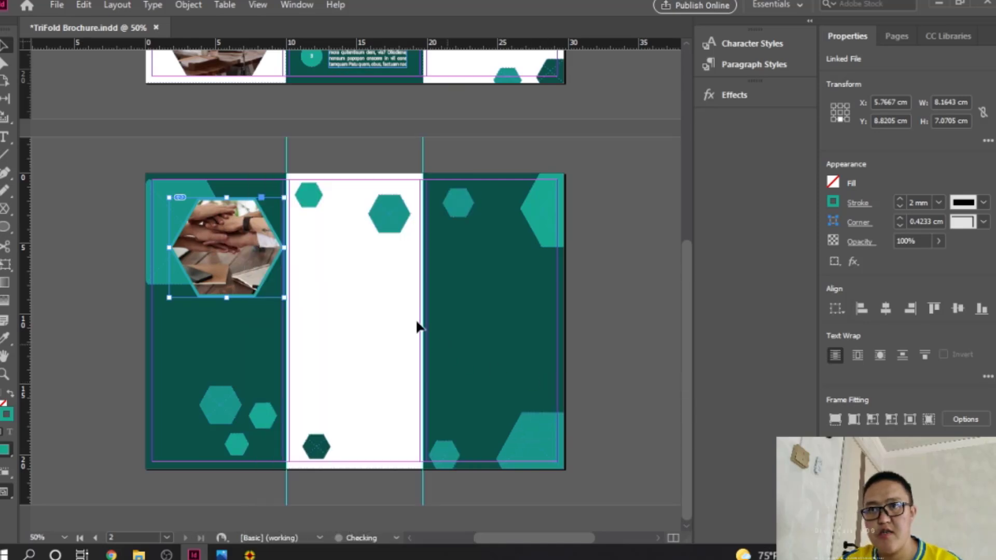
{"action": "left_click", "coordinate": [582, 253]}
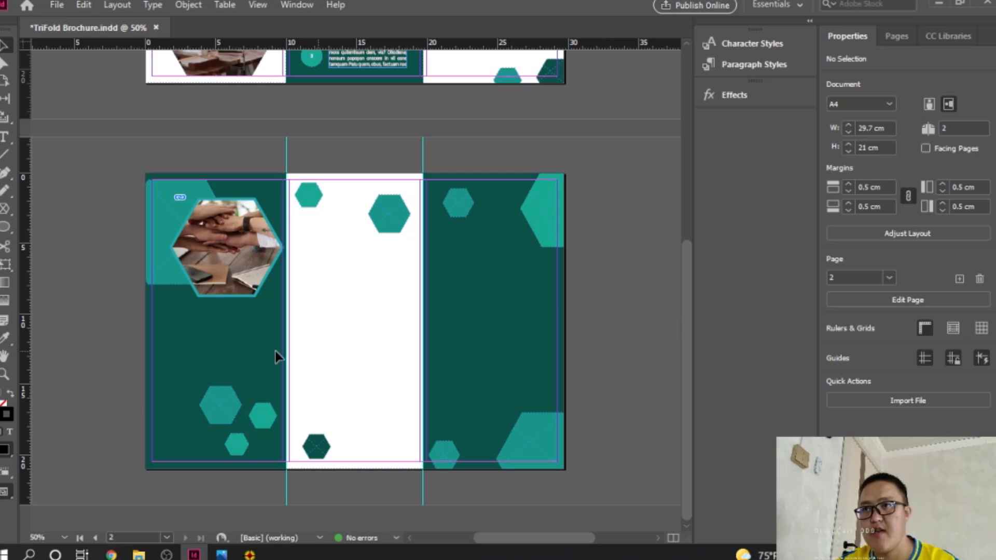
Step: Draw a hexagon frame near the bottom of the middle panel and outline it in teal 1ca88f
{"action": "left_click", "coordinate": [6, 209]}
{"action": "left_click_drag", "start_coordinate": [303, 335], "coordinate": [420, 475]}
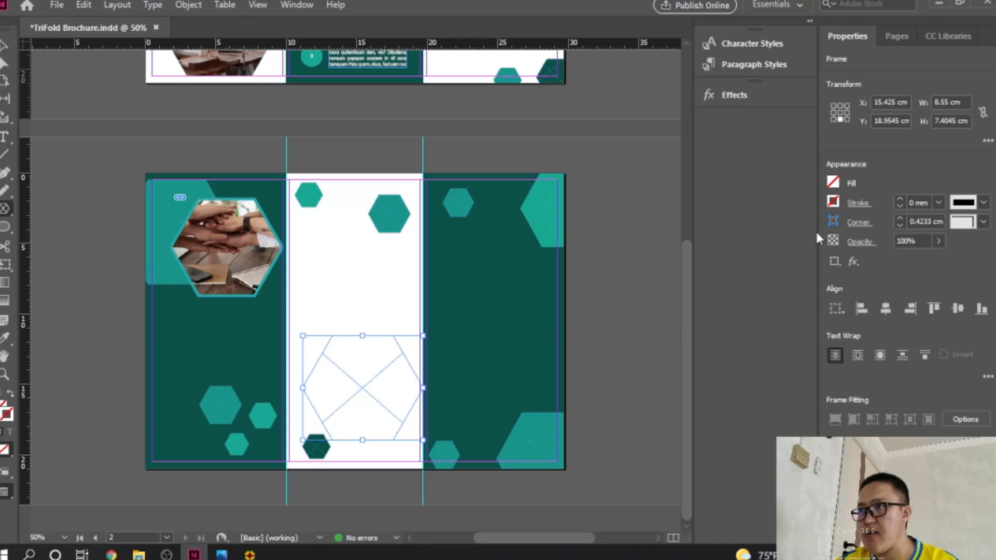
{"action": "left_click", "coordinate": [837, 203]}
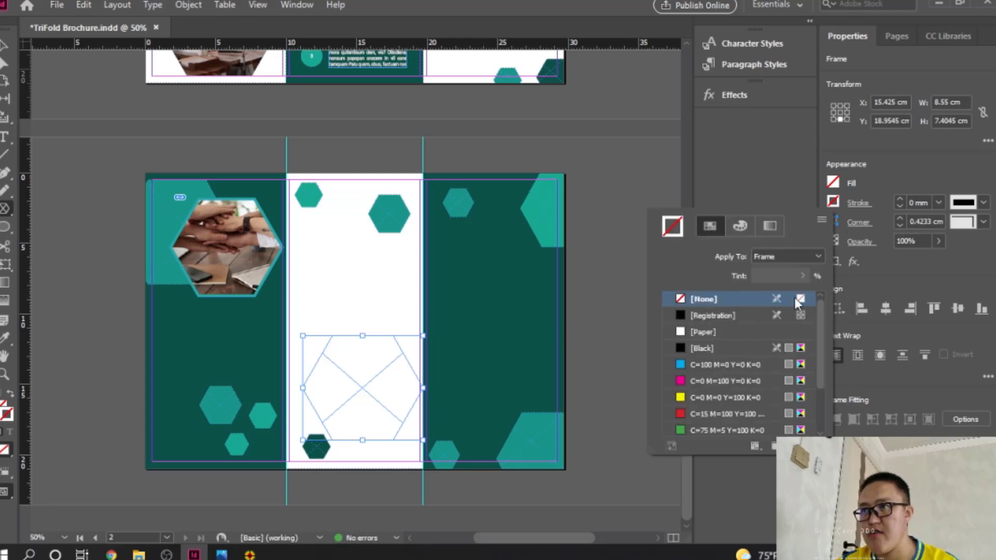
{"action": "double_click", "coordinate": [6, 414]}
{"action": "double_click", "coordinate": [671, 386]}
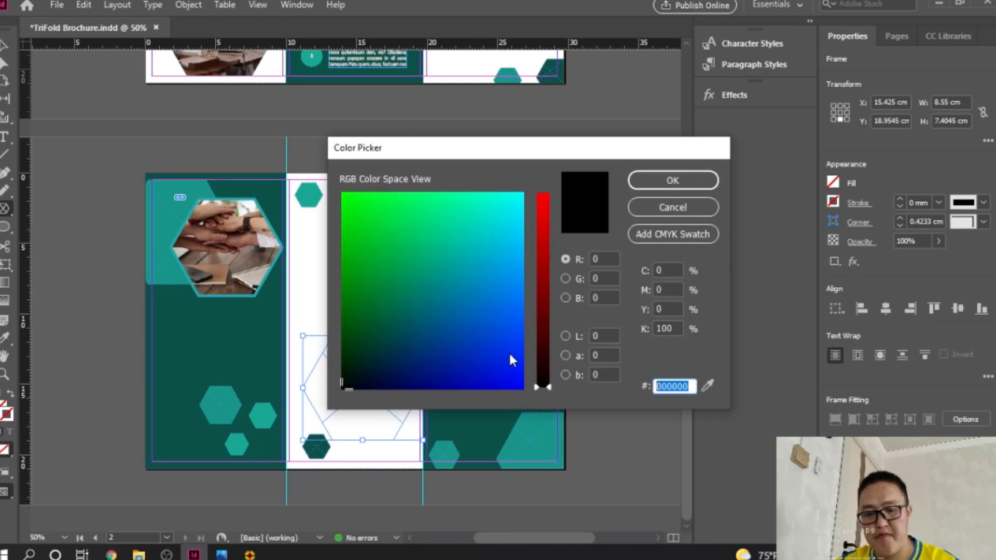
{"action": "type", "text": "1ca88f"}
{"action": "left_click", "coordinate": [672, 180]}
Step: Set the hexagon's stroke weight to 2 mm and open the Place dialog with Ctrl+D
{"action": "left_click", "coordinate": [939, 203]}
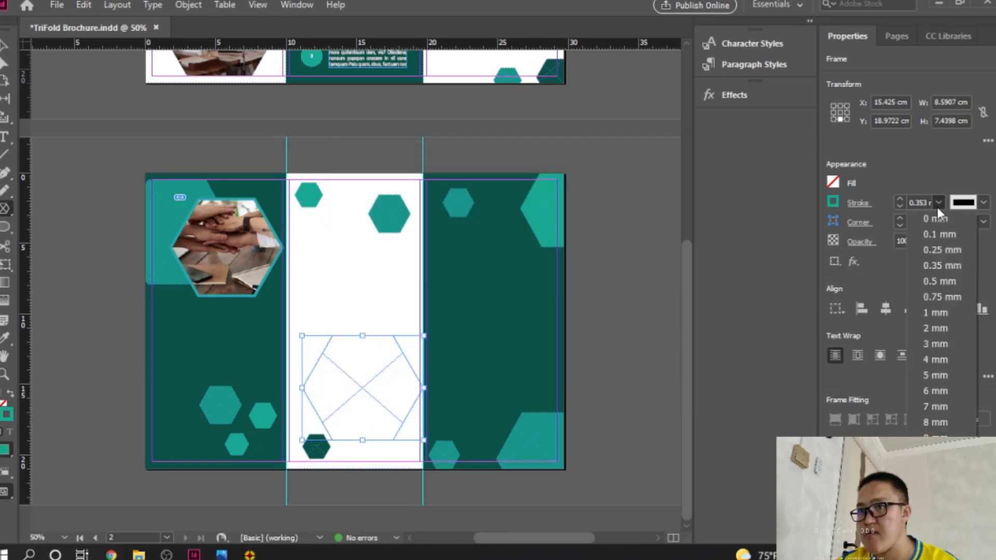
{"action": "left_click", "coordinate": [935, 329]}
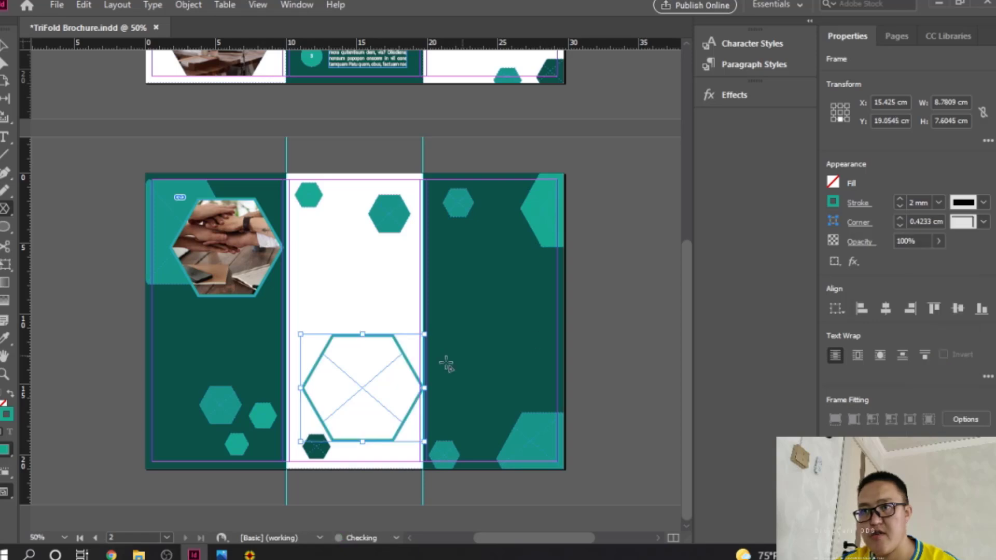
{"action": "left_click", "coordinate": [2, 48]}
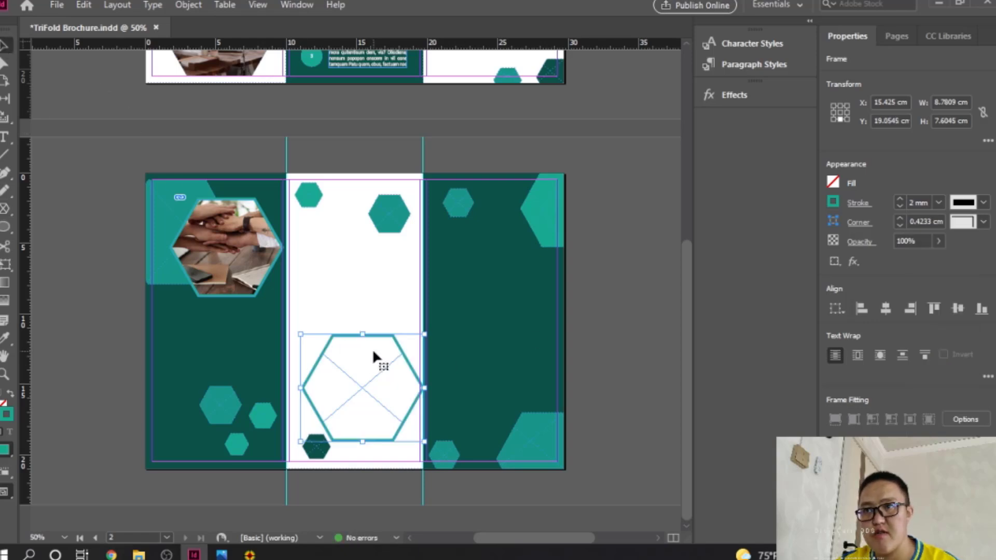
{"action": "key", "text": "ctrl+d"}
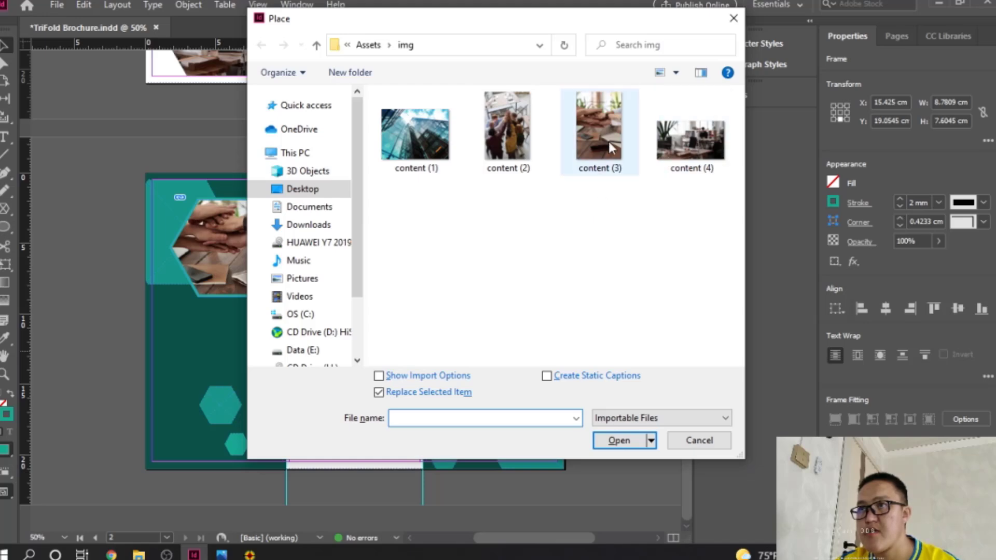
Step: Place content (2), the group raising hands, into the middle hexagon using Fill Frame Proportionally
{"action": "double_click", "coordinate": [512, 141]}
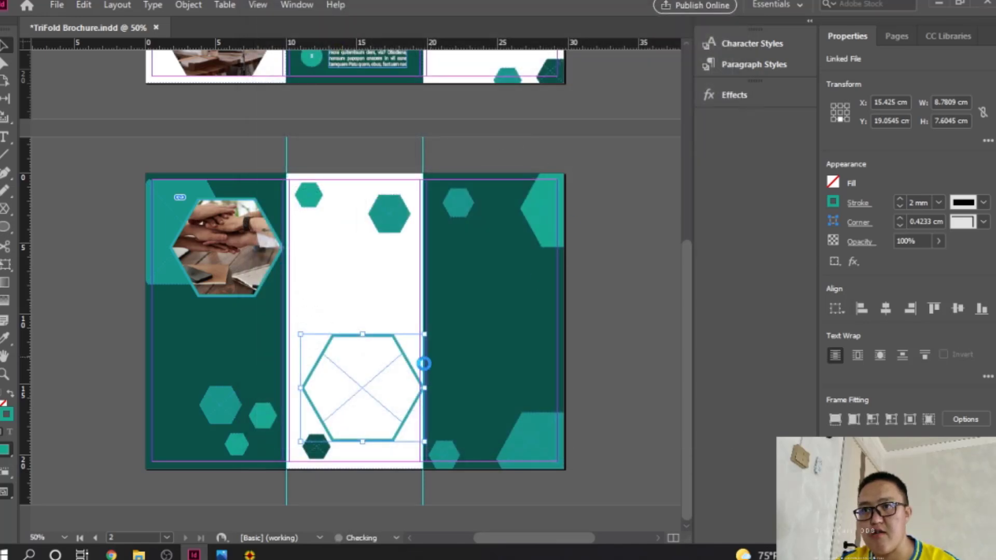
{"action": "right_click", "coordinate": [397, 379]}
{"action": "mouse_move", "coordinate": [473, 295]}
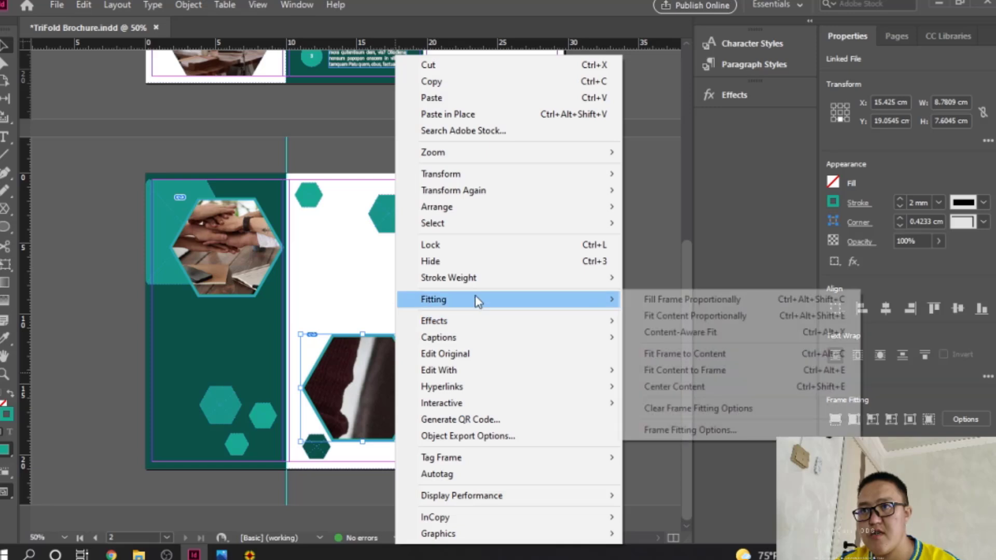
{"action": "left_click", "coordinate": [703, 318]}
{"action": "right_click", "coordinate": [347, 378]}
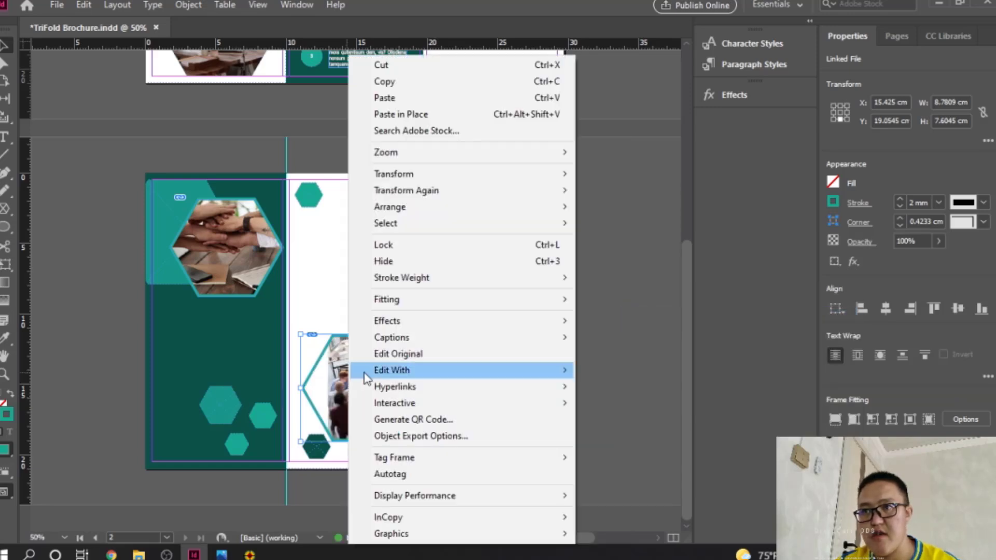
{"action": "mouse_move", "coordinate": [454, 301]}
{"action": "left_click", "coordinate": [641, 299]}
{"action": "left_click", "coordinate": [659, 343]}
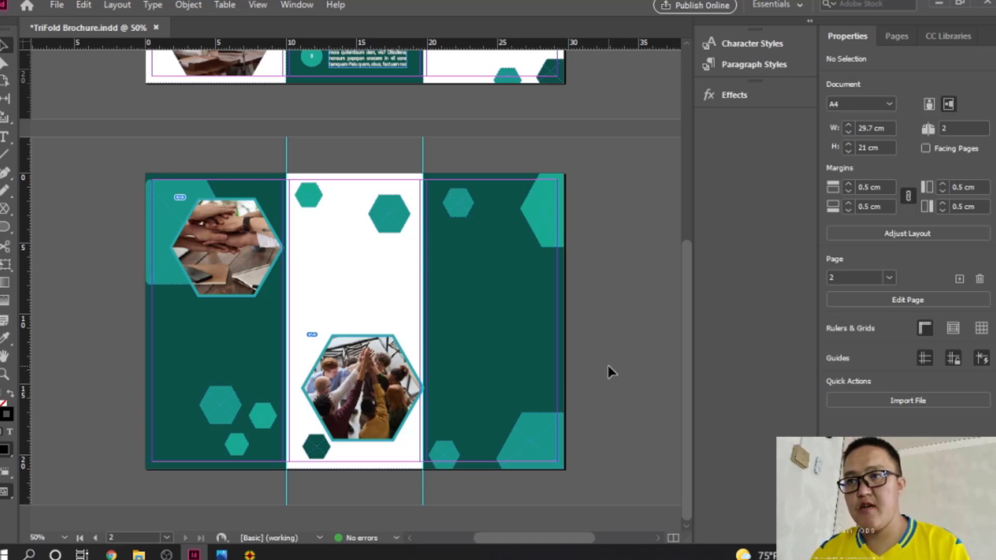
{"action": "scroll", "coordinate": [614, 360], "scroll_direction": "up", "scroll_amount": 5}
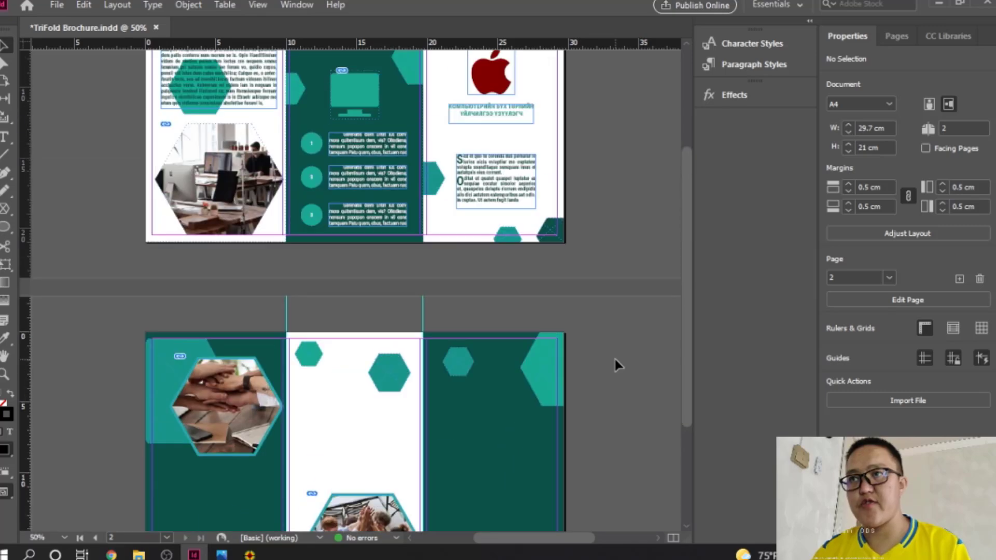
{"action": "scroll", "coordinate": [614, 357], "scroll_direction": "down", "scroll_amount": 3}
{"action": "scroll", "coordinate": [615, 357], "scroll_direction": "up", "scroll_amount": 5}
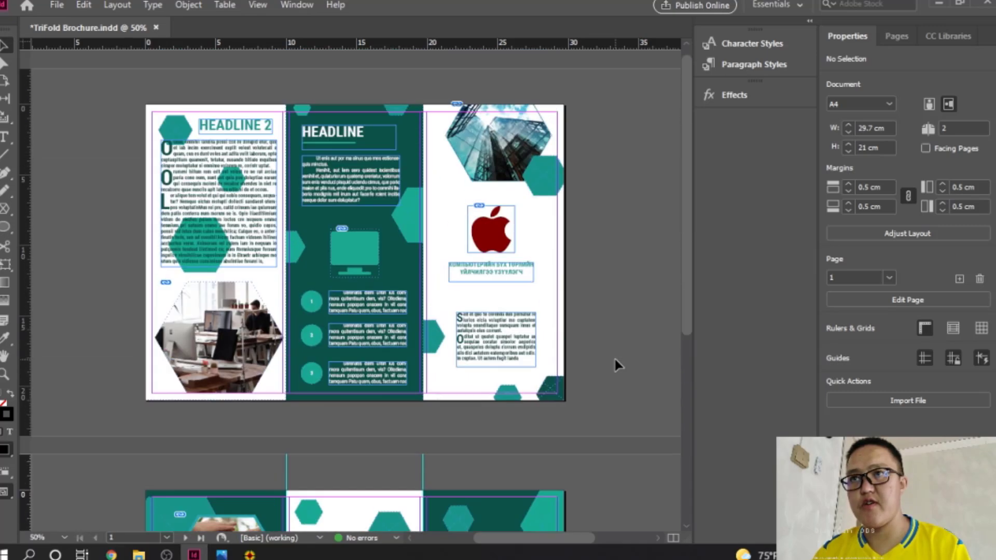
{"action": "scroll", "coordinate": [614, 357], "scroll_direction": "down", "scroll_amount": 3}
{"action": "scroll", "coordinate": [614, 356], "scroll_direction": "down", "scroll_amount": 5}
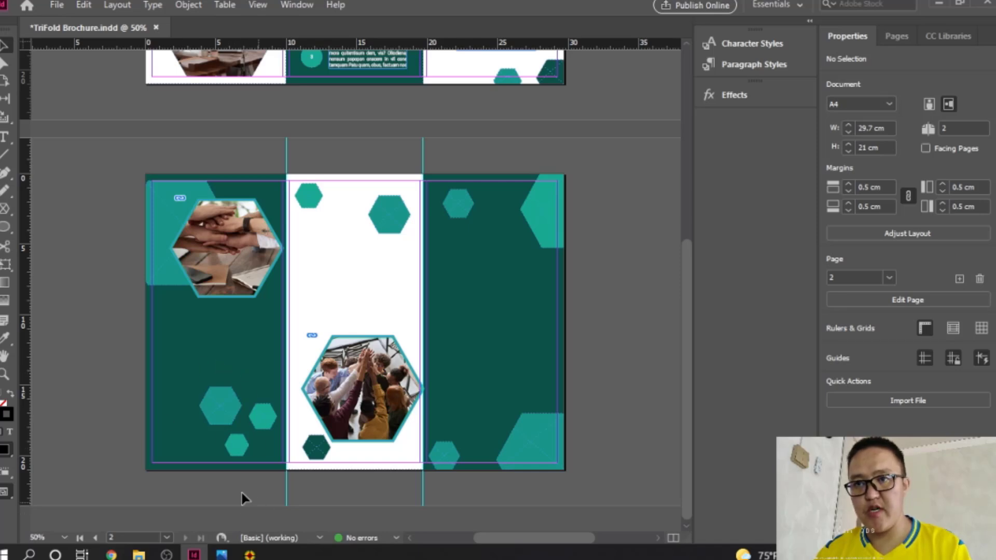
Step: Draw a rectangle frame in the lower left panel and give it Rounded corners
{"action": "right_click", "coordinate": [15, 231]}
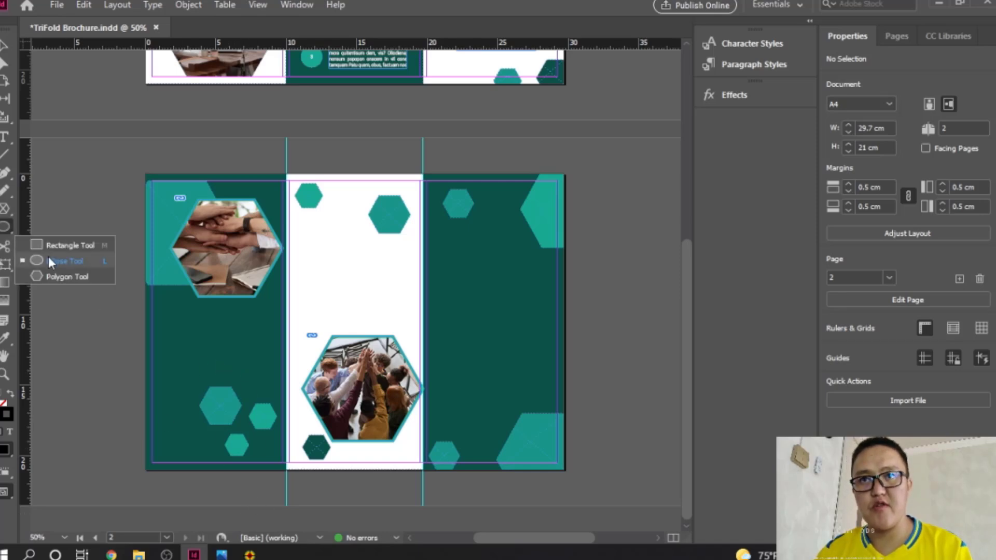
{"action": "left_click", "coordinate": [44, 244]}
{"action": "left_click_drag", "start_coordinate": [162, 328], "coordinate": [275, 456]}
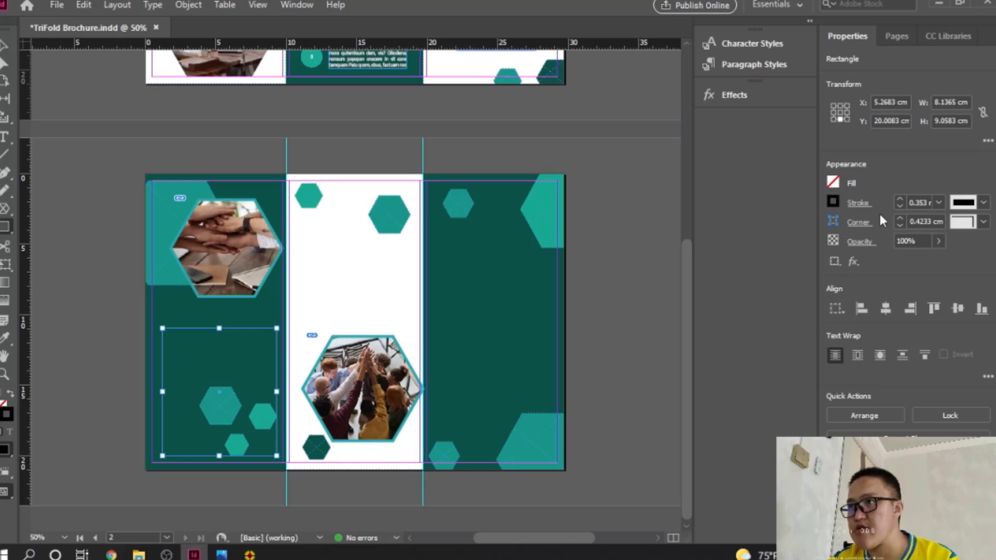
{"action": "left_click", "coordinate": [966, 224]}
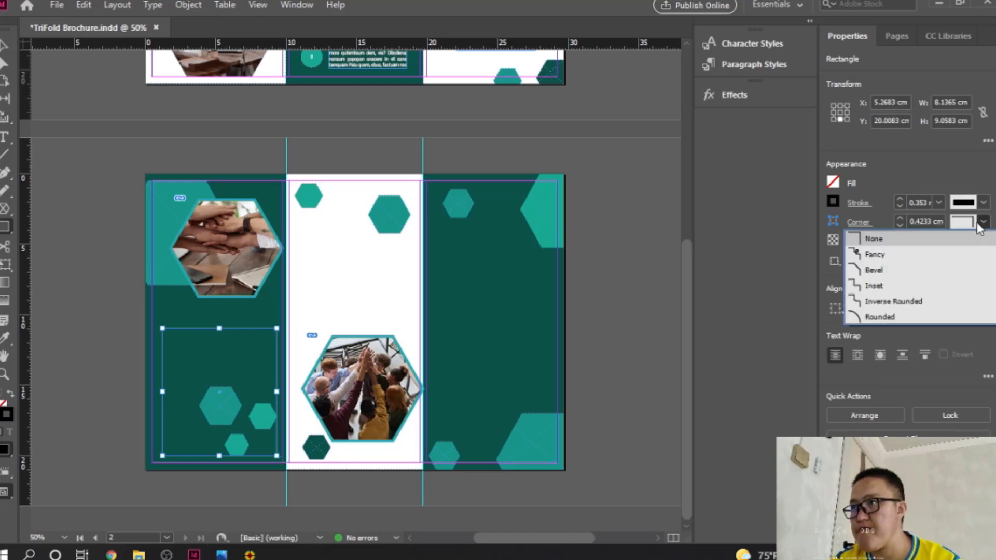
{"action": "left_click", "coordinate": [871, 315]}
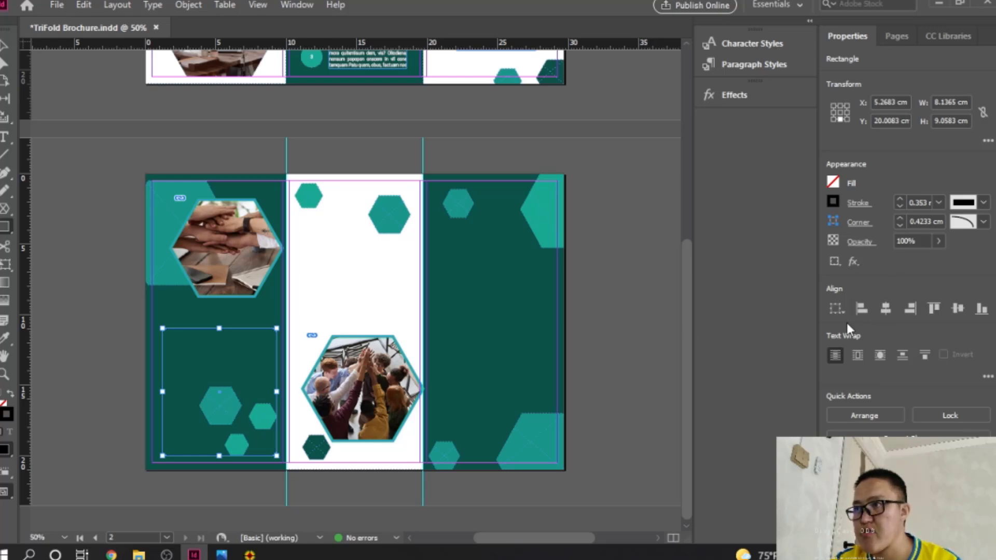
Step: Set the rectangle's stroke colour to teal hex 1ca88f
{"action": "double_click", "coordinate": [6, 413]}
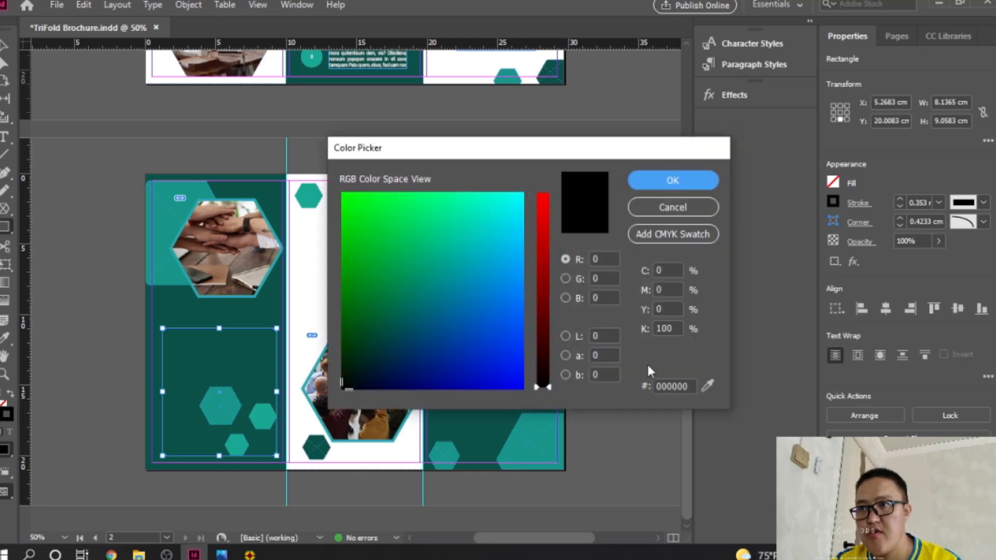
{"action": "left_click", "coordinate": [674, 386]}
{"action": "double_click", "coordinate": [674, 386]}
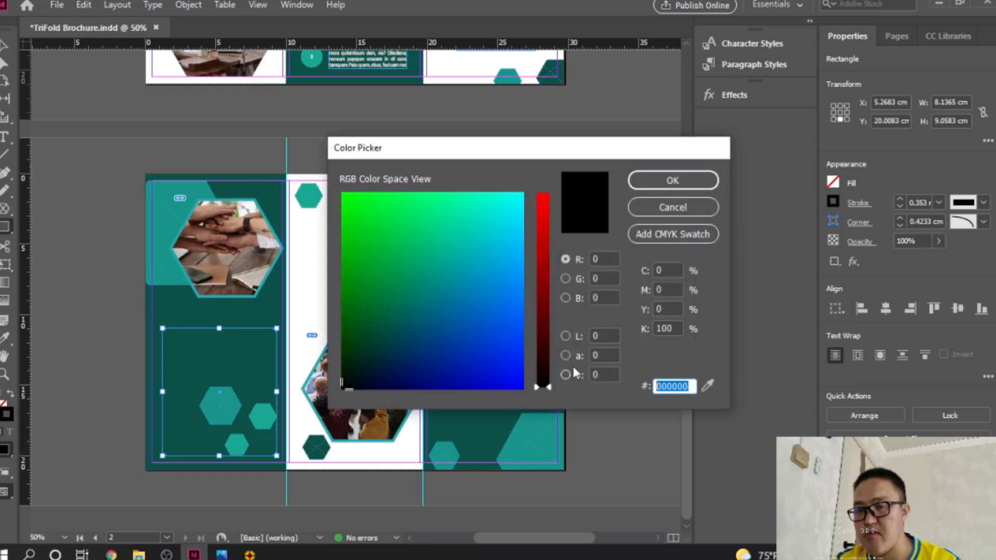
{"action": "type", "text": "1ca88f"}
{"action": "left_click", "coordinate": [704, 187]}
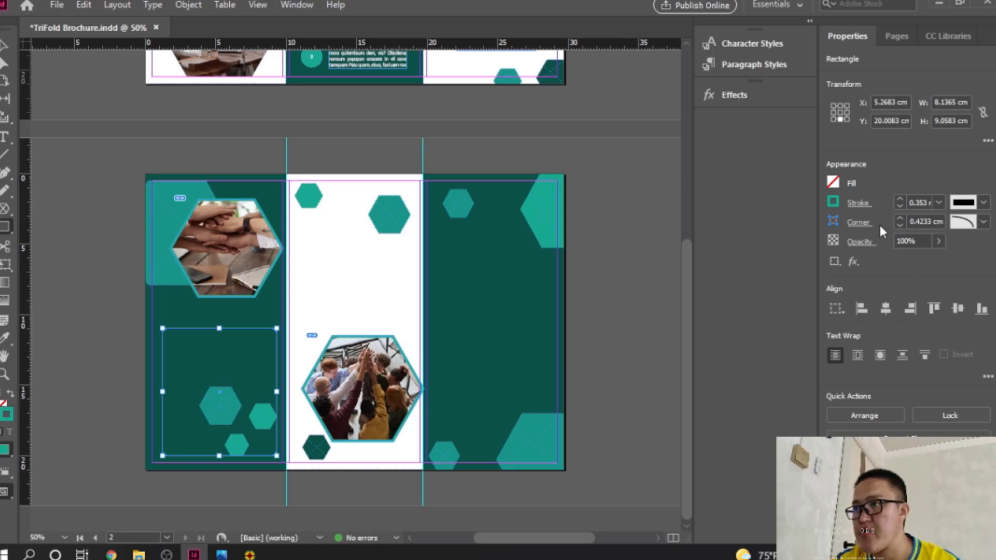
Step: Fill the rectangle with the R=26 G=150 B=137 teal swatch
{"action": "left_click", "coordinate": [834, 182]}
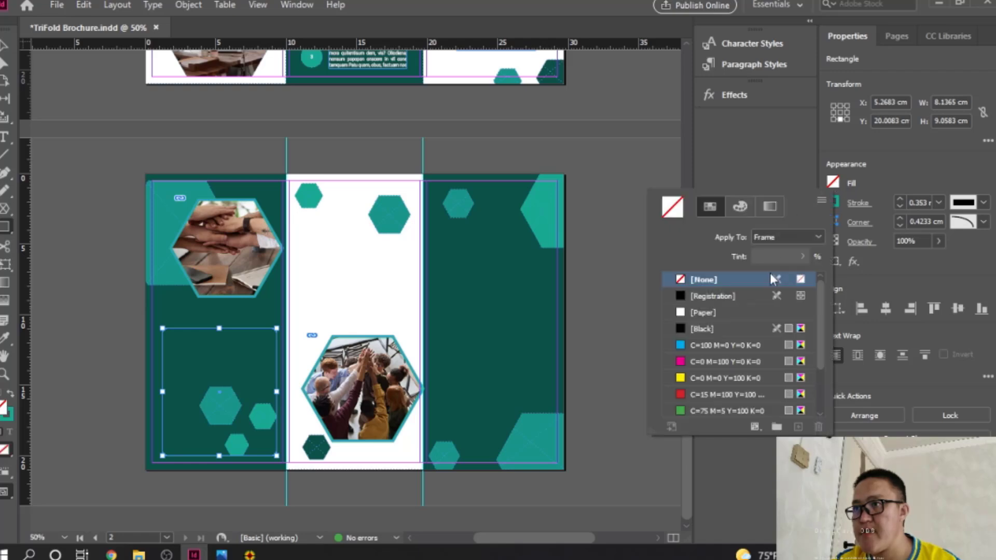
{"action": "left_click_drag", "start_coordinate": [823, 315], "coordinate": [745, 219]}
{"action": "left_click", "coordinate": [740, 209]}
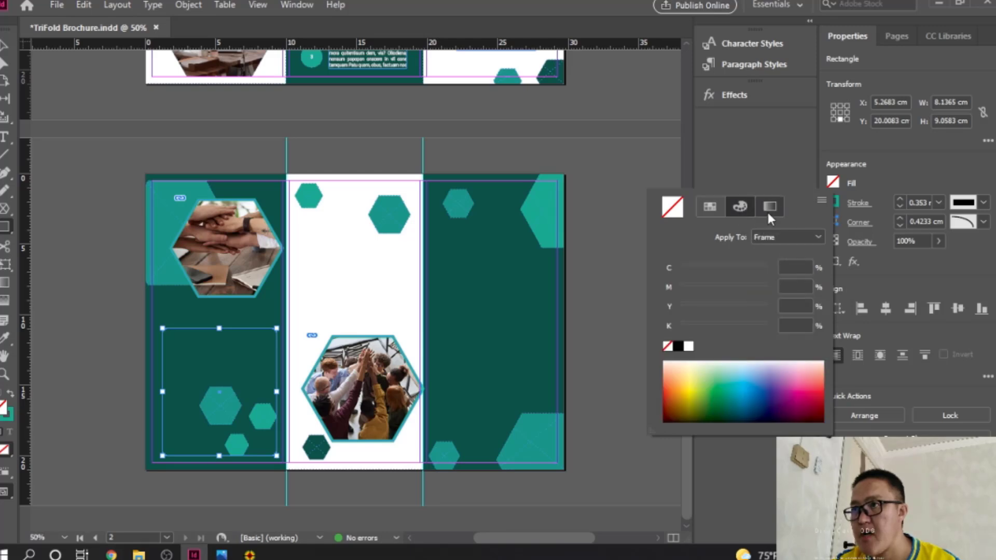
{"action": "left_click", "coordinate": [769, 211]}
{"action": "left_click", "coordinate": [718, 209]}
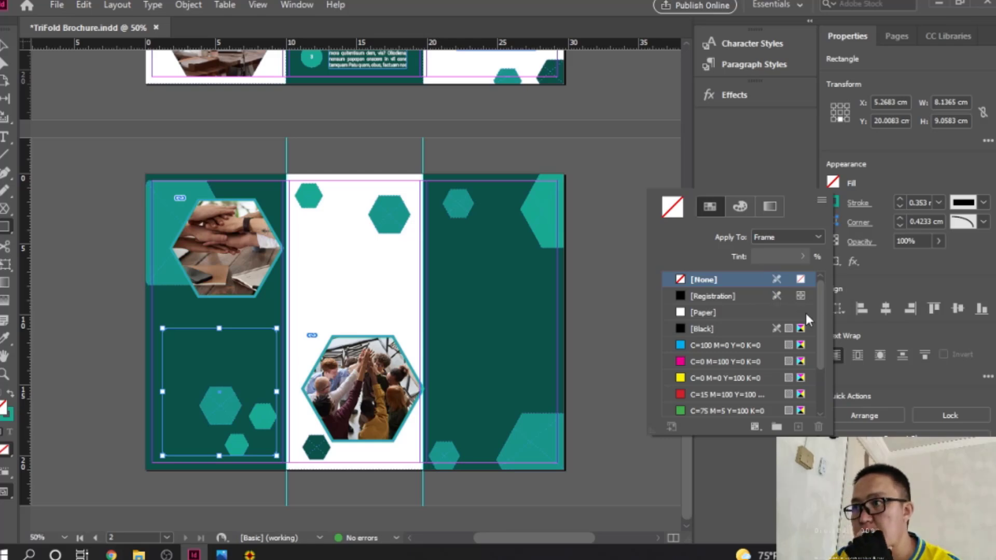
{"action": "left_click_drag", "start_coordinate": [823, 306], "coordinate": [819, 365]}
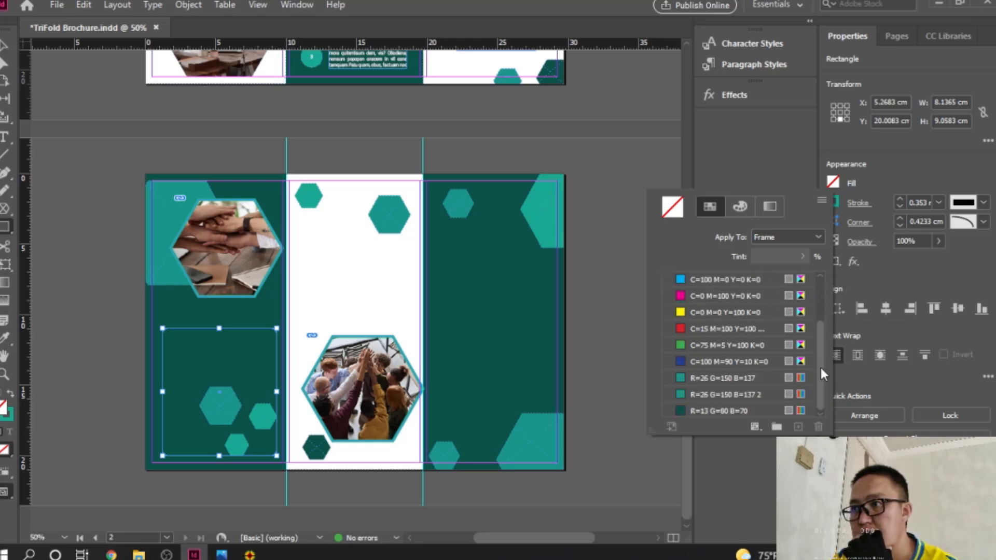
{"action": "left_click", "coordinate": [712, 394]}
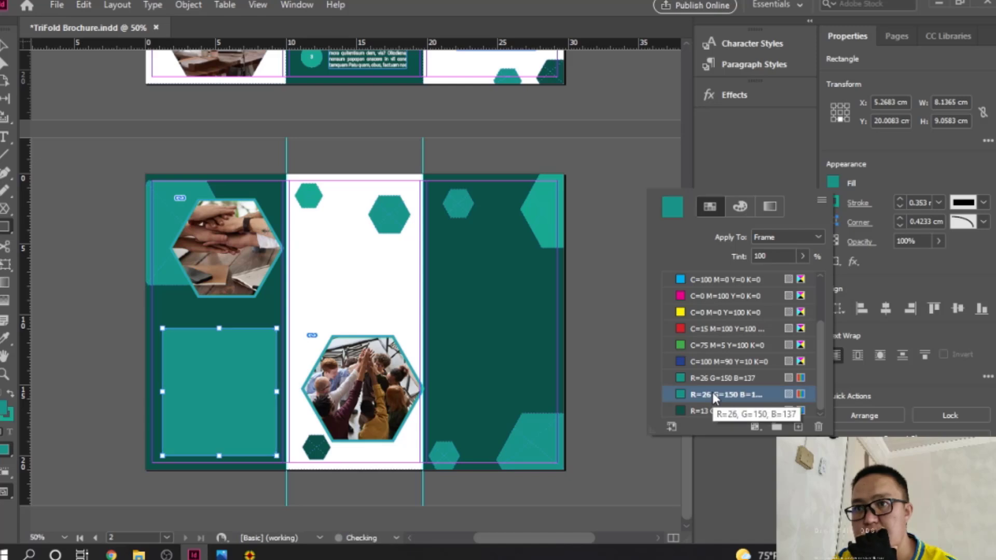
{"action": "left_click", "coordinate": [735, 173]}
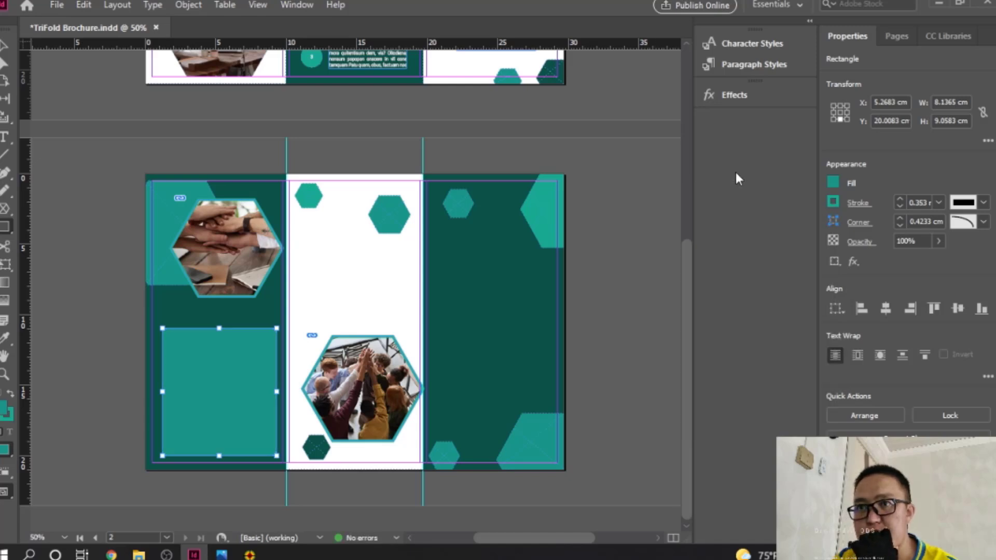
Step: Set the rounded rectangle's outline weight to 2 mm
{"action": "left_click", "coordinate": [4, 45]}
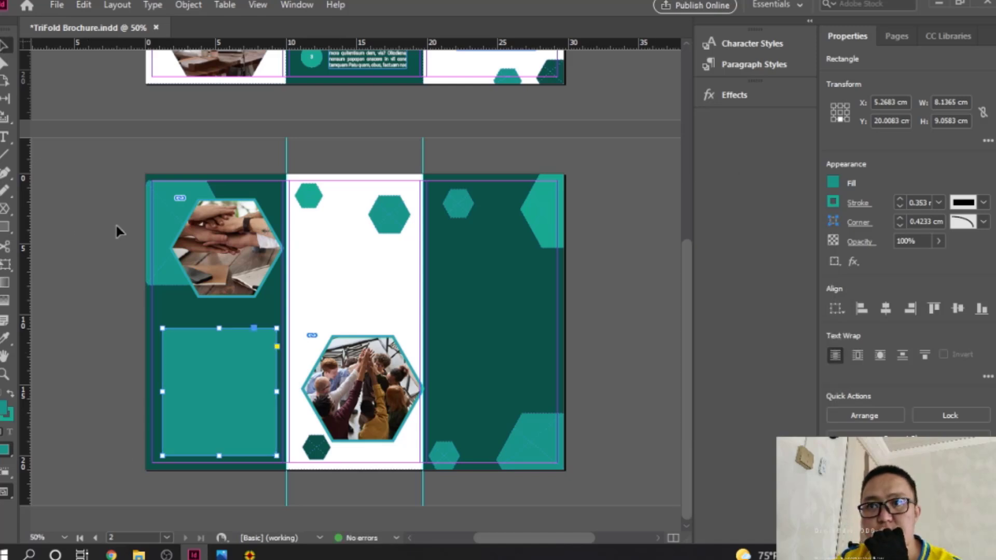
{"action": "left_click", "coordinate": [83, 355]}
{"action": "left_click", "coordinate": [208, 362]}
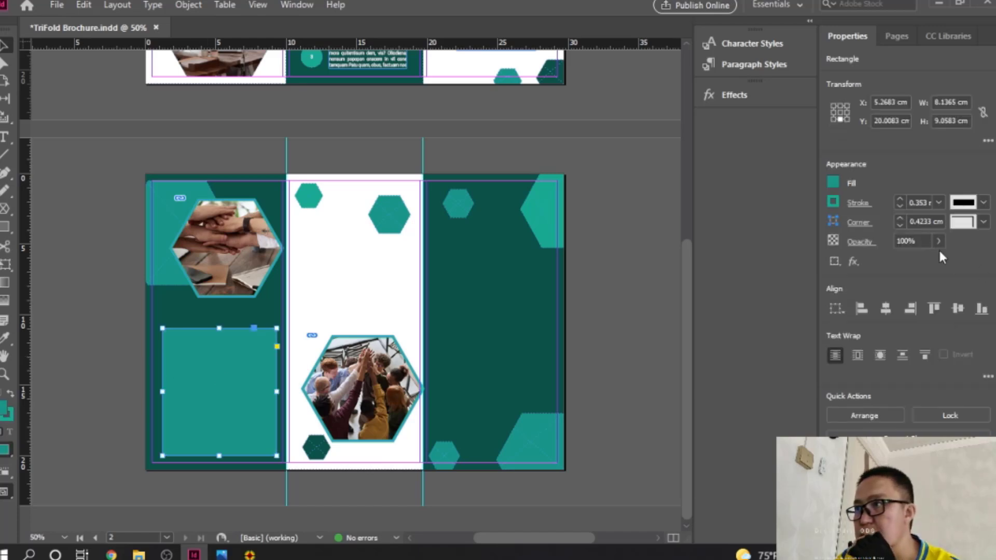
{"action": "left_click", "coordinate": [938, 201]}
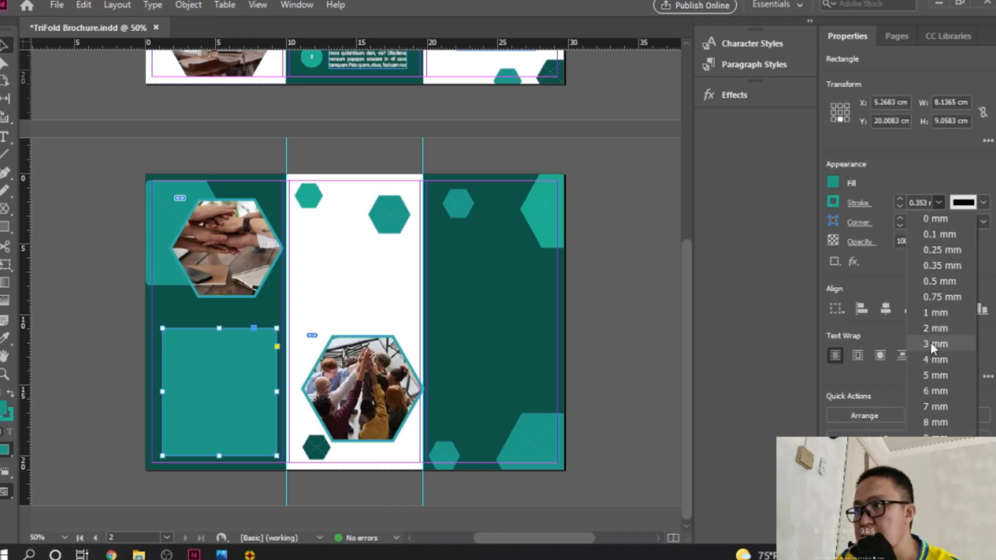
{"action": "left_click", "coordinate": [930, 342]}
{"action": "left_click", "coordinate": [581, 345]}
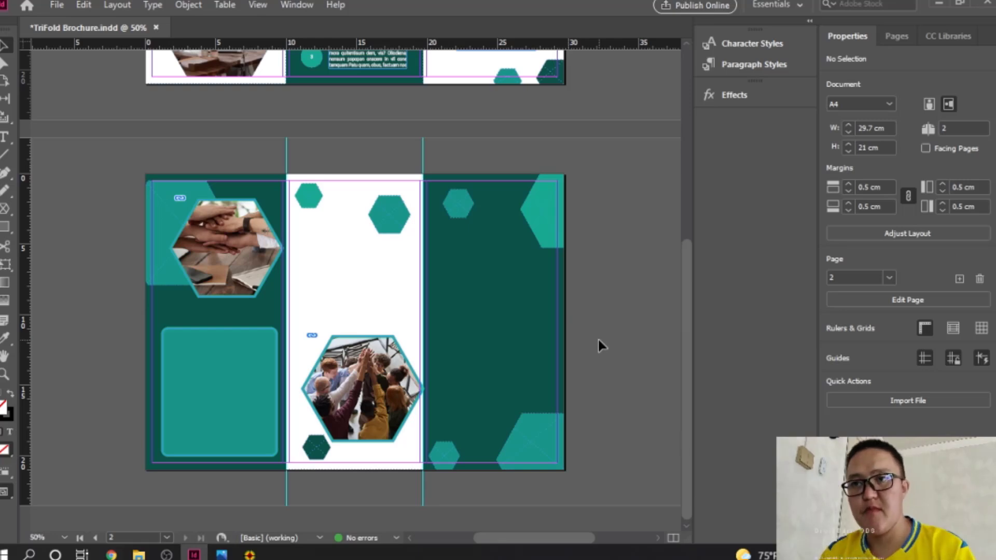
{"action": "left_click", "coordinate": [188, 383]}
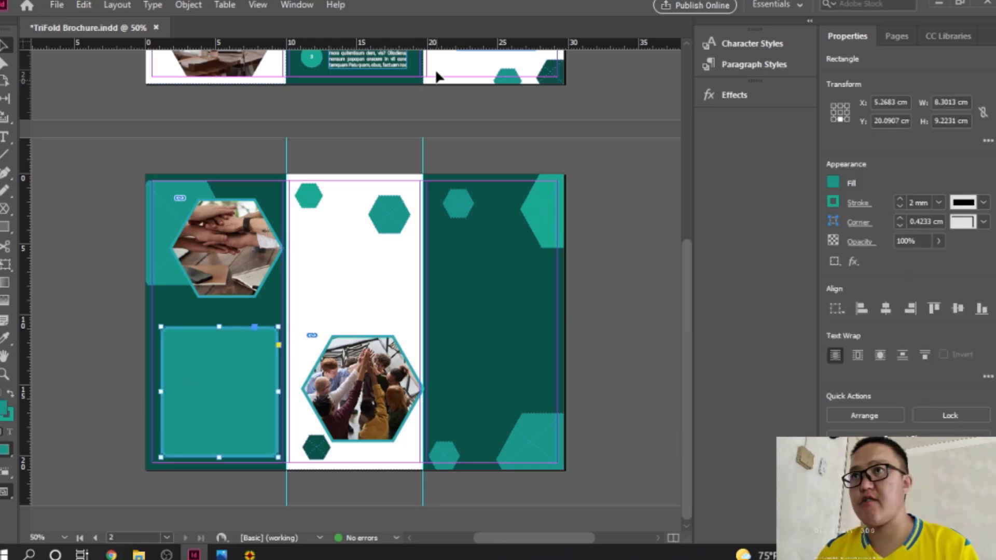
Step: Lower the teal rounded rectangle's Object opacity to 57% in the Effects panel, then deselect it
{"action": "left_click", "coordinate": [746, 93]}
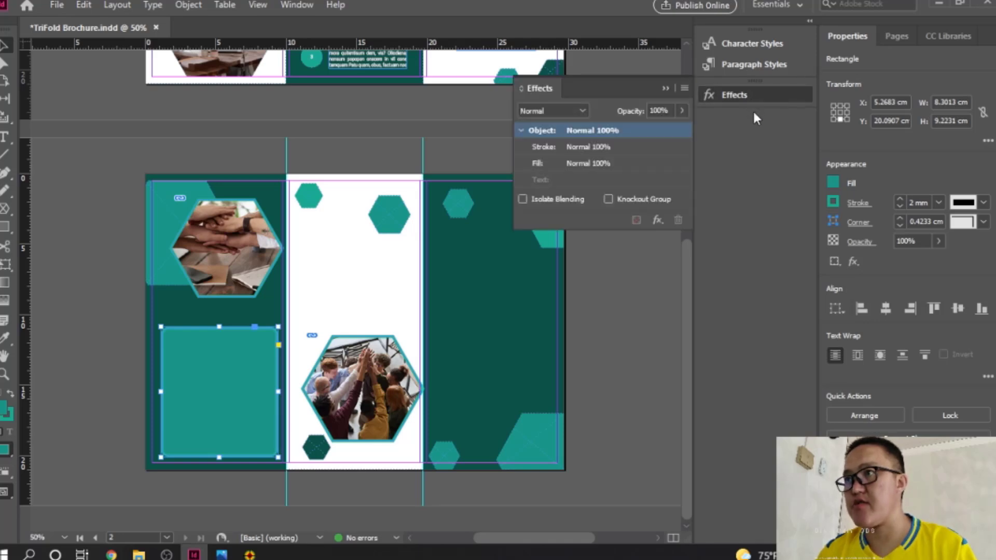
{"action": "left_click", "coordinate": [683, 110]}
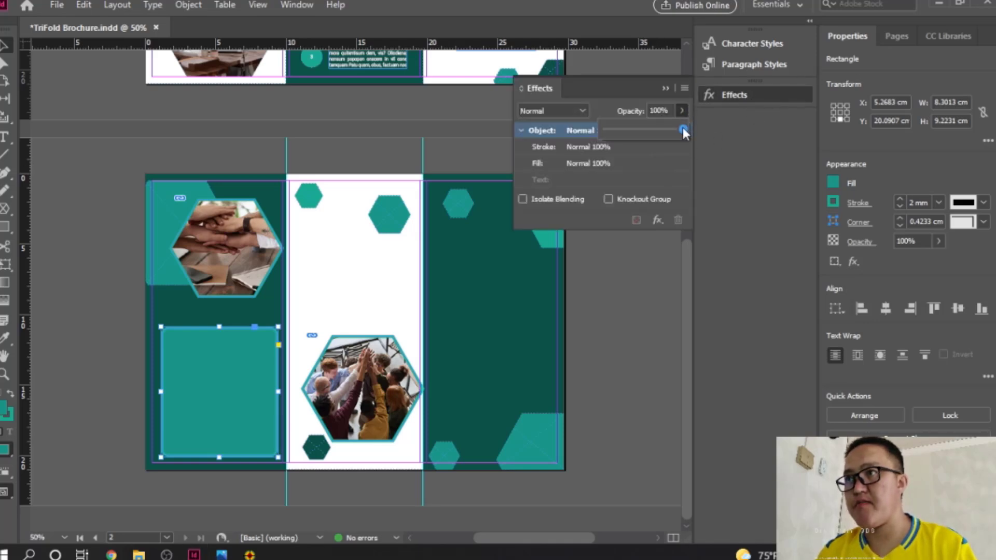
{"action": "left_click_drag", "start_coordinate": [682, 129], "coordinate": [660, 129]}
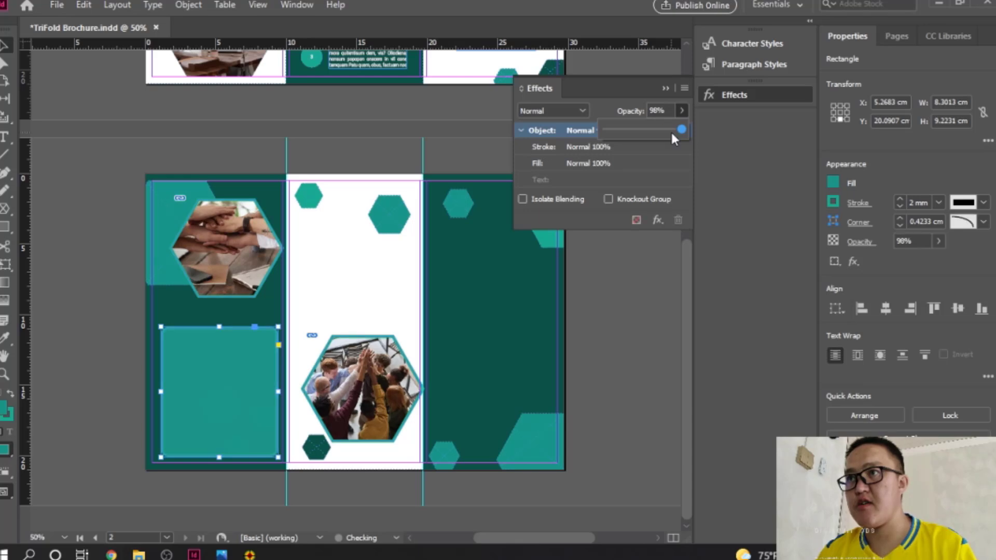
{"action": "left_click_drag", "start_coordinate": [671, 129], "coordinate": [640, 129]}
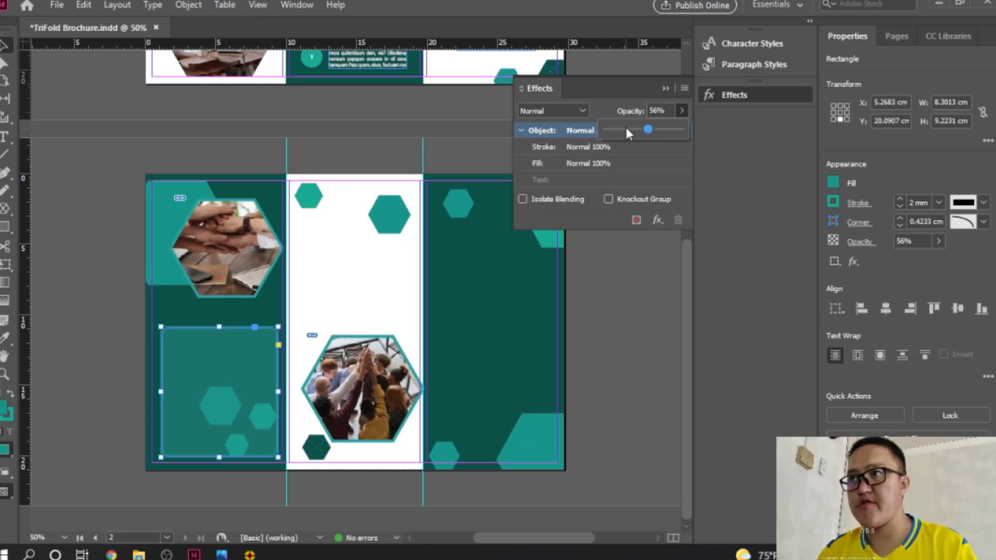
{"action": "left_click_drag", "start_coordinate": [626, 129], "coordinate": [648, 130]}
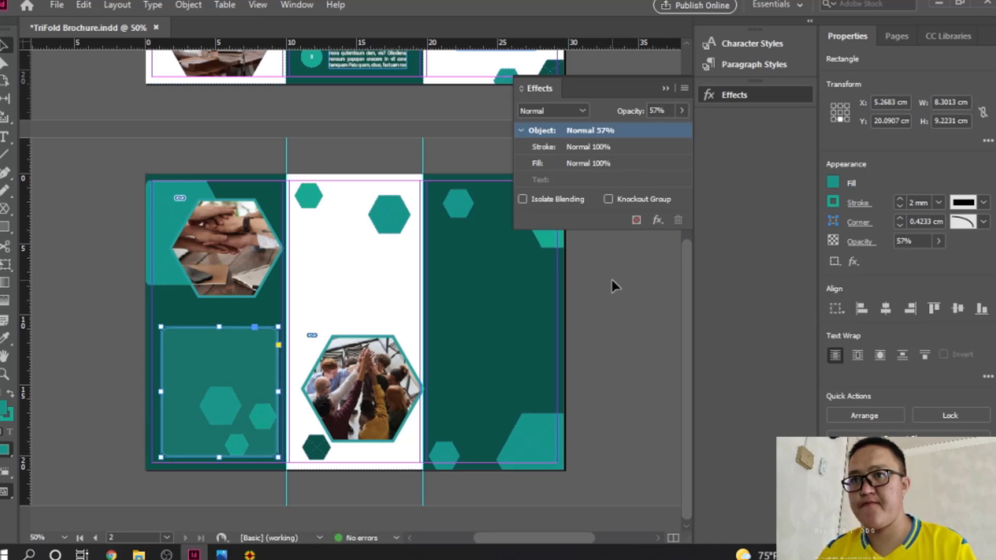
{"action": "left_click", "coordinate": [665, 85]}
{"action": "left_click", "coordinate": [602, 340]}
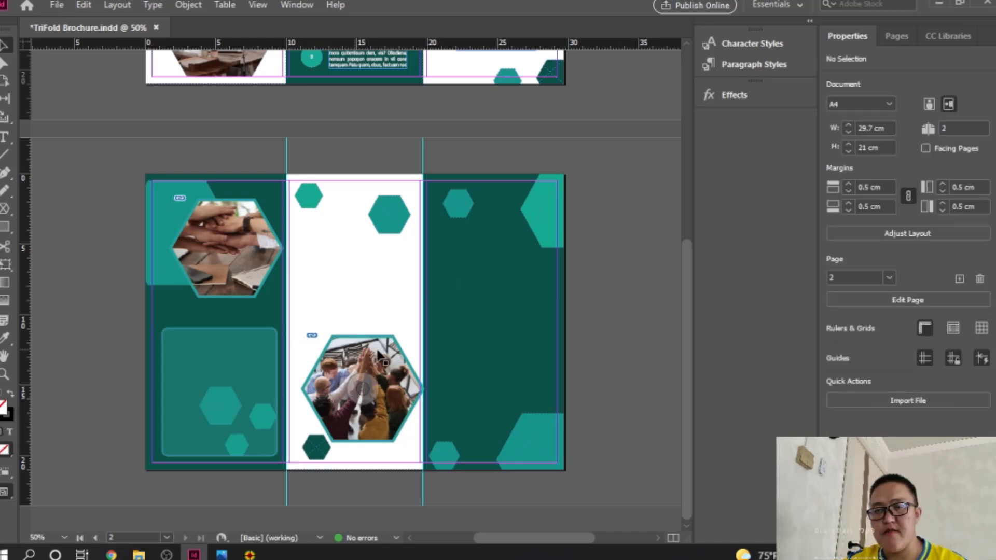
{"action": "scroll", "coordinate": [458, 277], "scroll_direction": "up", "scroll_amount": 8}
{"action": "scroll", "coordinate": [429, 353], "scroll_direction": "down", "scroll_amount": 8}
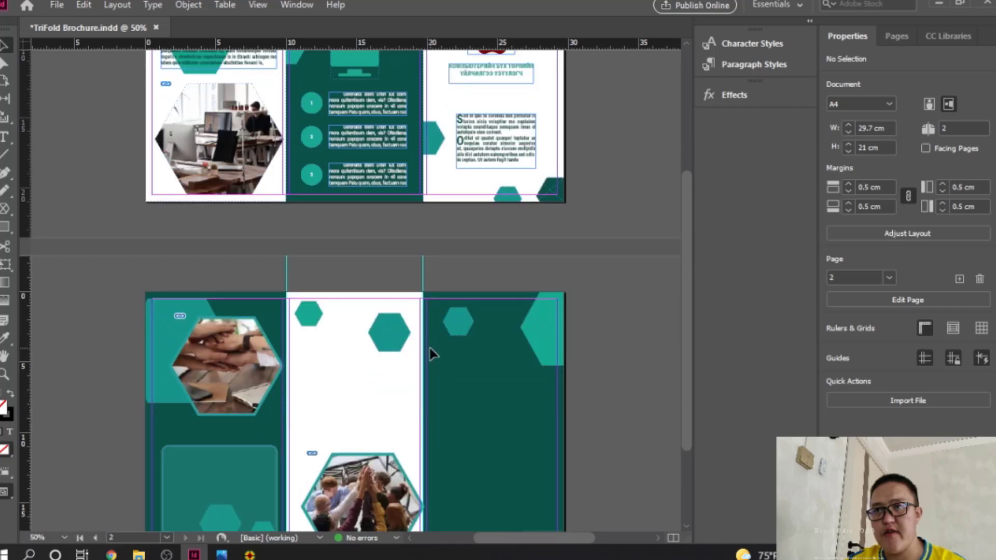
Step: Draw a text frame on the right green panel and type HEADLINE in it
{"action": "left_click", "coordinate": [4, 136]}
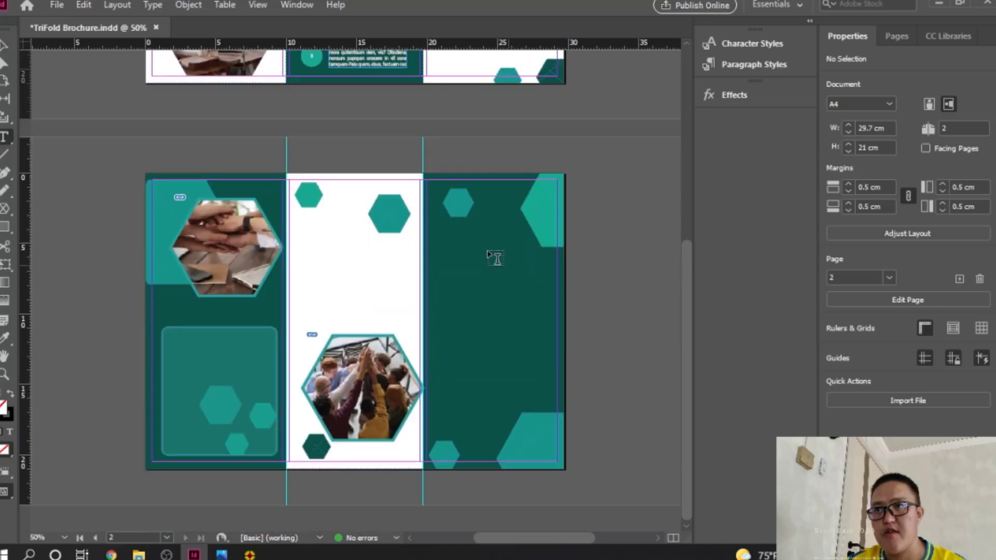
{"action": "left_click_drag", "start_coordinate": [439, 214], "coordinate": [543, 248]}
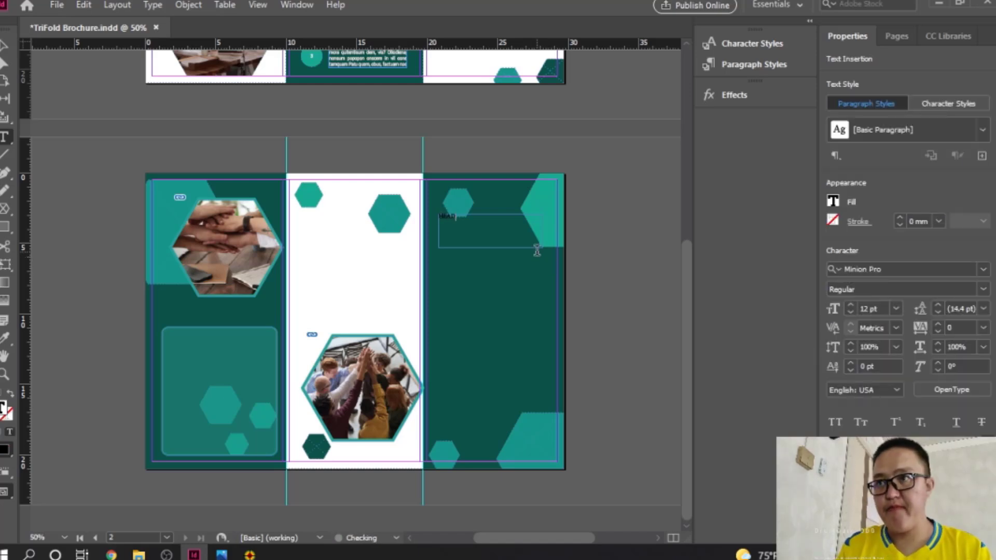
{"action": "type", "text": "HEADLINE"}
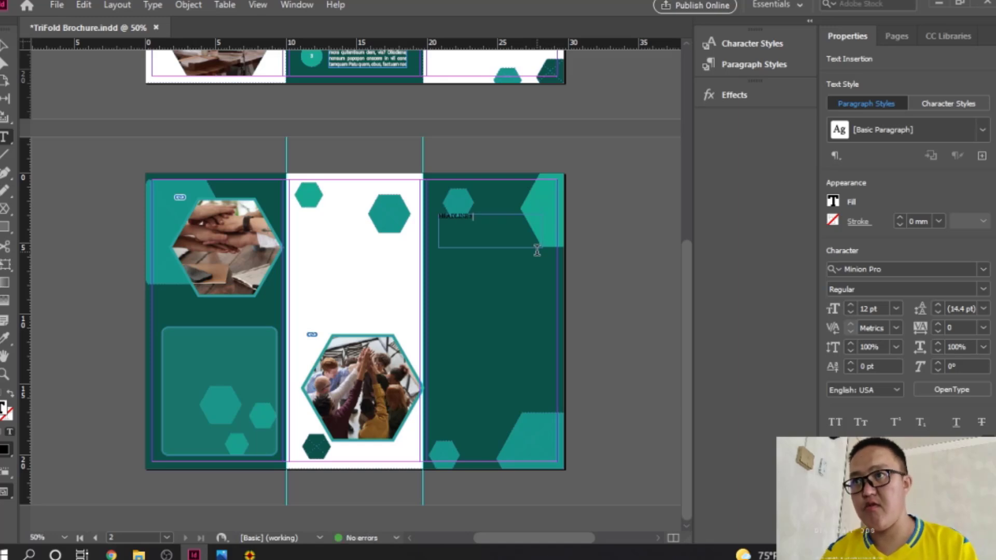
{"action": "type", "text": "S"}
{"action": "key", "text": "BackSpace"}
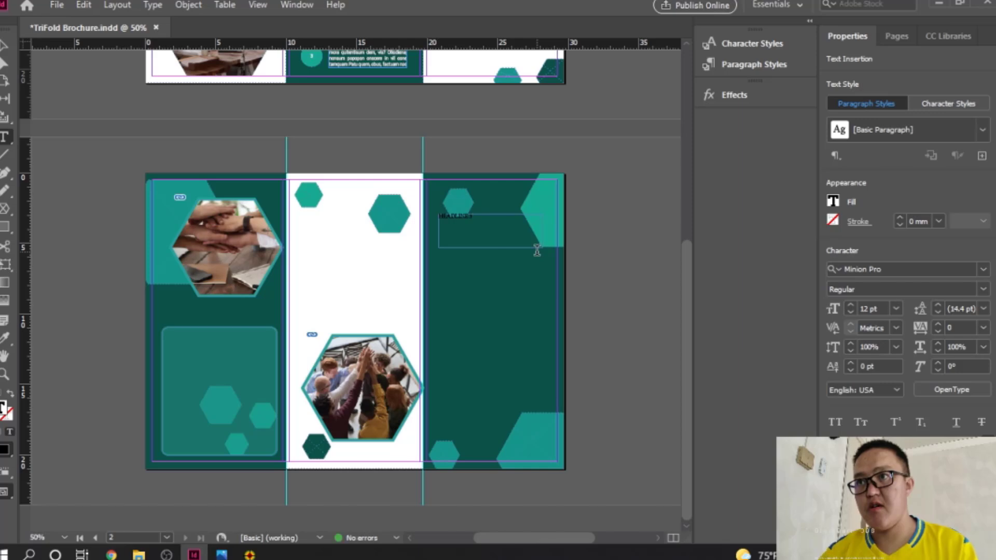
Step: Scroll back to page 2 and switch to the Selection tool to pick up the headline frame
{"action": "scroll", "coordinate": [518, 274], "scroll_direction": "up", "scroll_amount": 5}
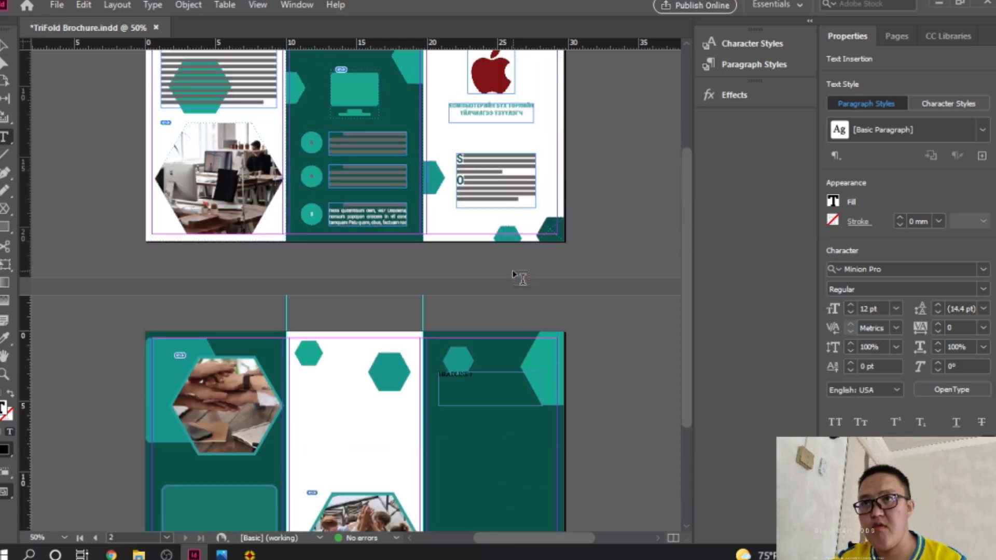
{"action": "scroll", "coordinate": [514, 273], "scroll_direction": "down", "scroll_amount": 5}
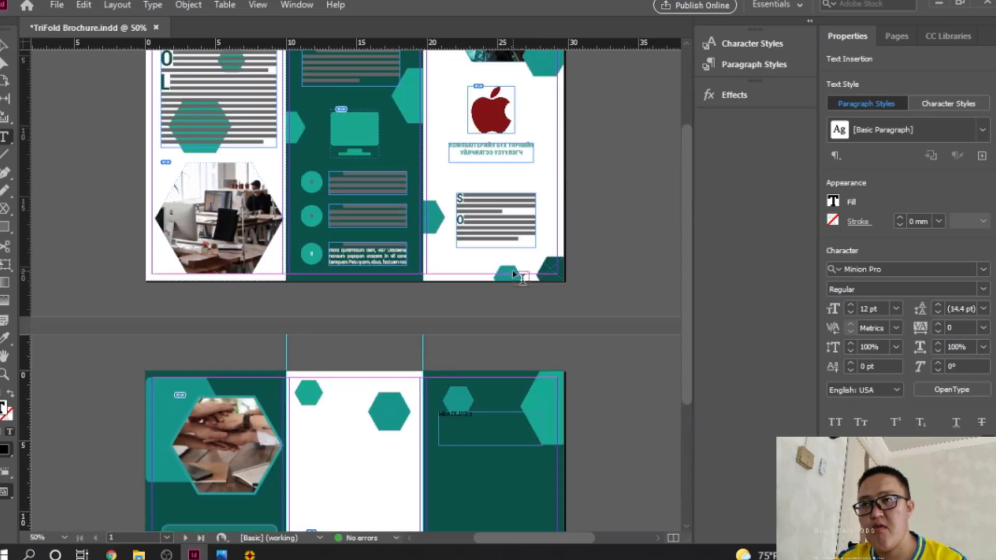
{"action": "scroll", "coordinate": [514, 274], "scroll_direction": "up", "scroll_amount": 3}
{"action": "scroll", "coordinate": [513, 274], "scroll_direction": "down", "scroll_amount": 2}
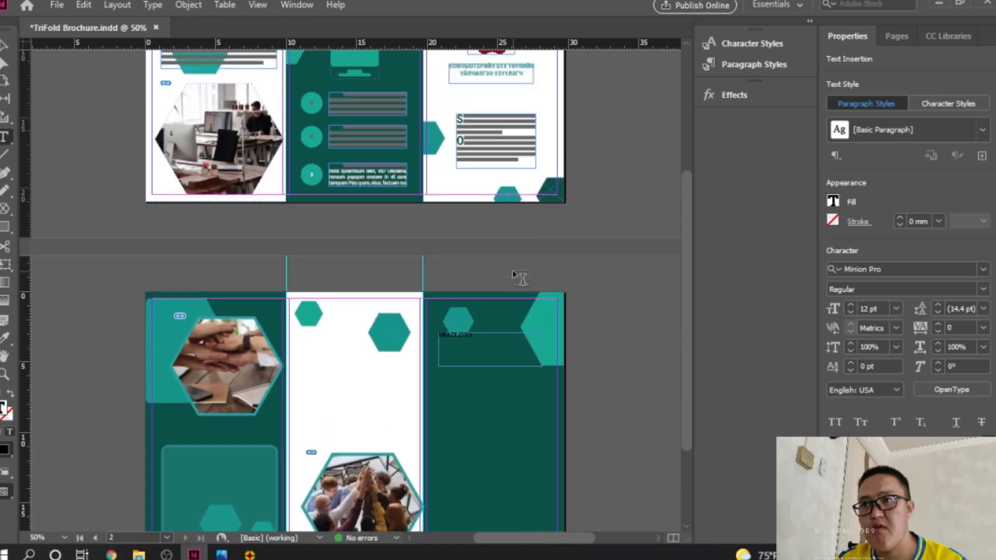
{"action": "scroll", "coordinate": [514, 274], "scroll_direction": "up", "scroll_amount": 3}
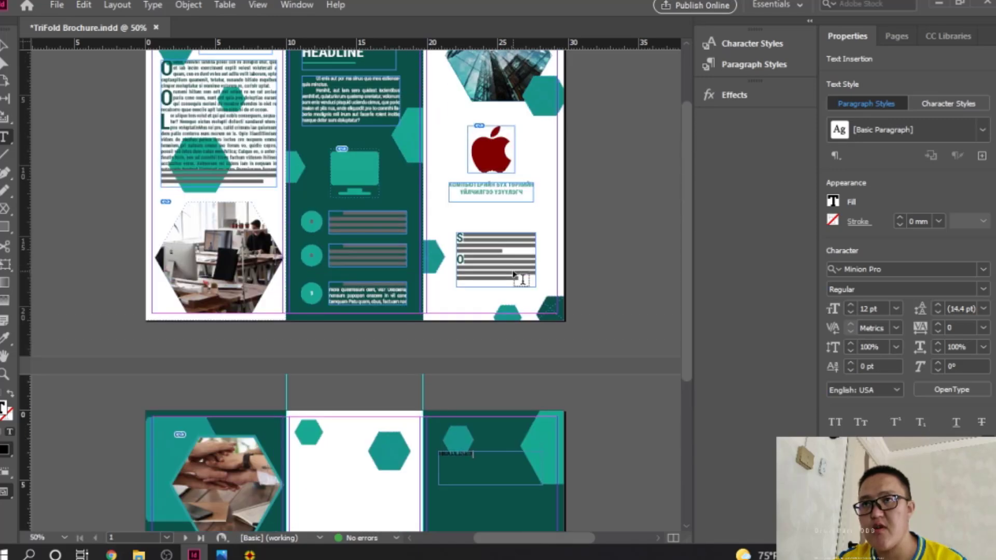
{"action": "scroll", "coordinate": [513, 273], "scroll_direction": "down", "scroll_amount": 3}
{"action": "scroll", "coordinate": [513, 273], "scroll_direction": "up", "scroll_amount": 3}
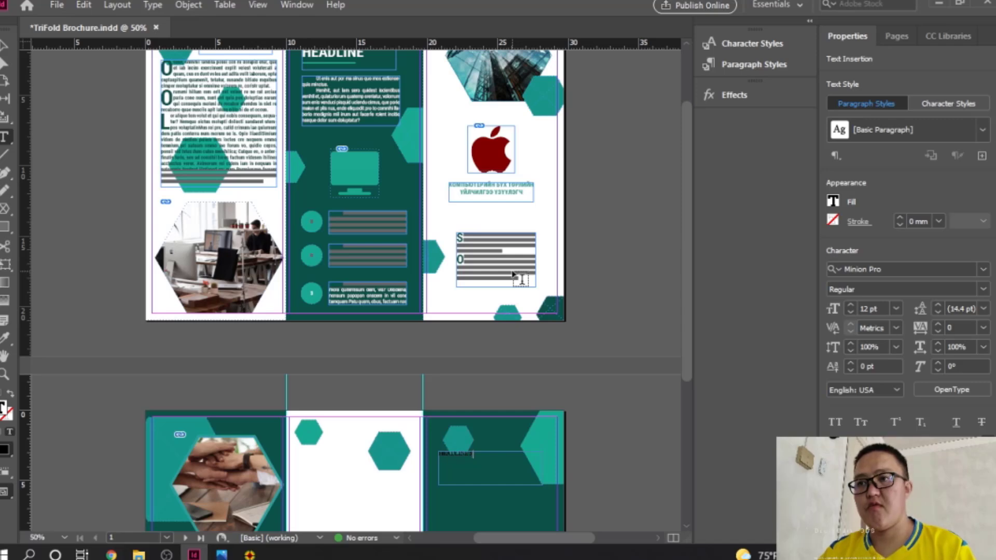
{"action": "scroll", "coordinate": [515, 275], "scroll_direction": "down", "scroll_amount": 3}
{"action": "scroll", "coordinate": [516, 276], "scroll_direction": "down", "scroll_amount": 3}
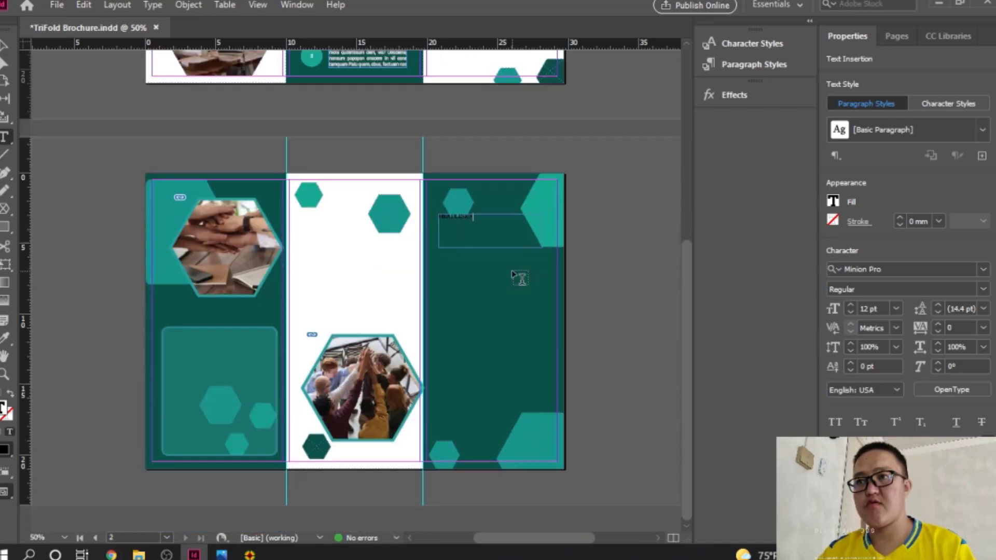
{"action": "left_click", "coordinate": [5, 47]}
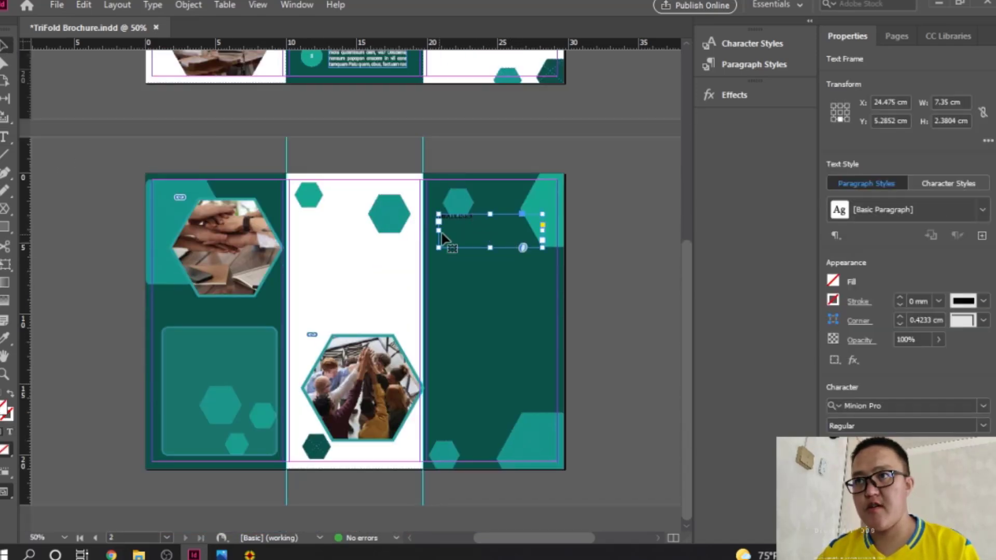
Step: Move the headline frame onto the rounded left panel and apply the Headline character style
{"action": "left_click_drag", "start_coordinate": [463, 219], "coordinate": [192, 340]}
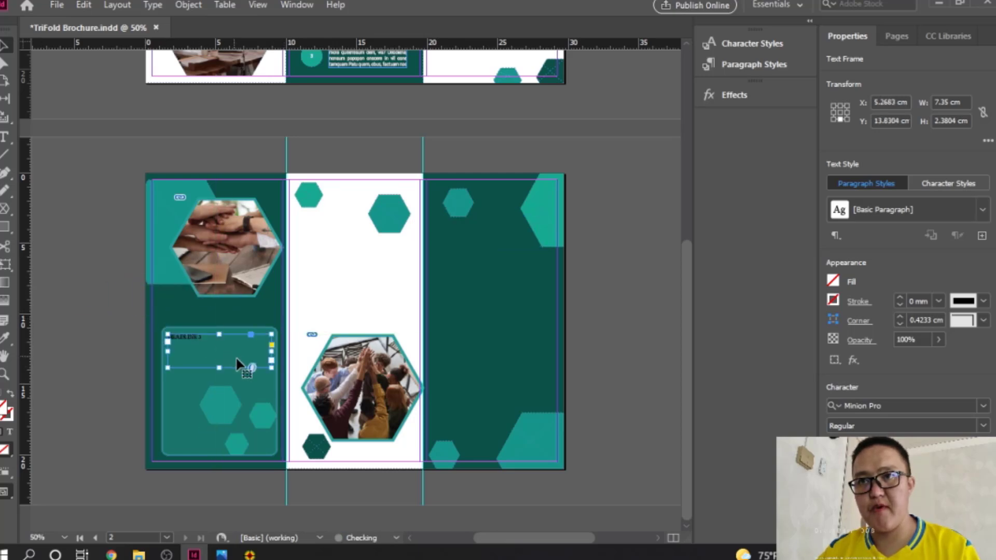
{"action": "left_click", "coordinate": [752, 43]}
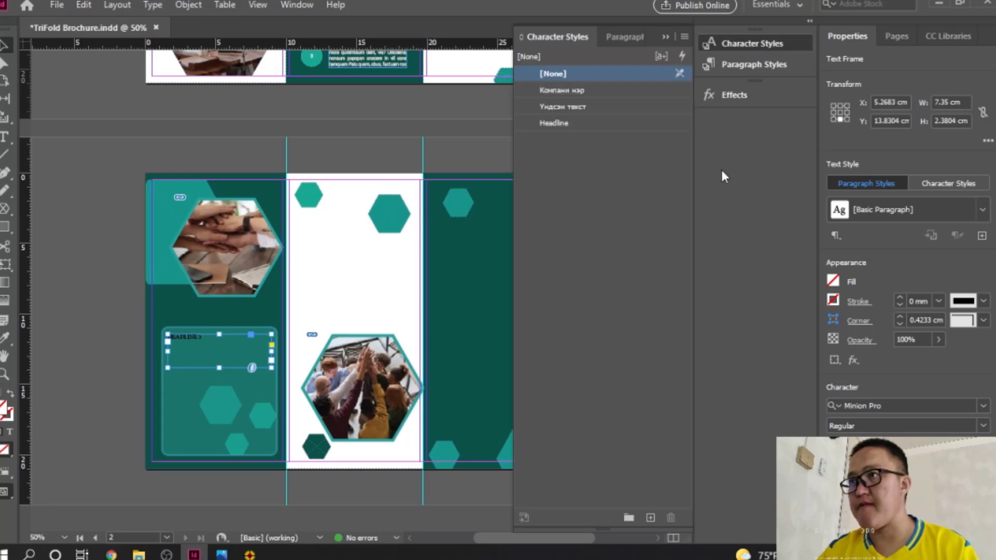
{"action": "left_click", "coordinate": [594, 124]}
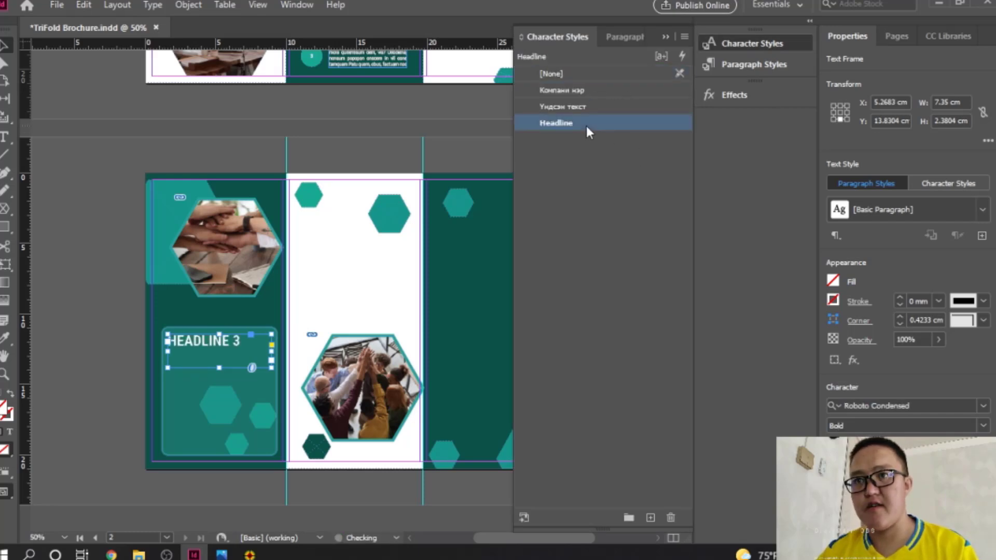
Step: Fit the headline frame to its text and draw a body text frame below it
{"action": "double_click", "coordinate": [218, 367]}
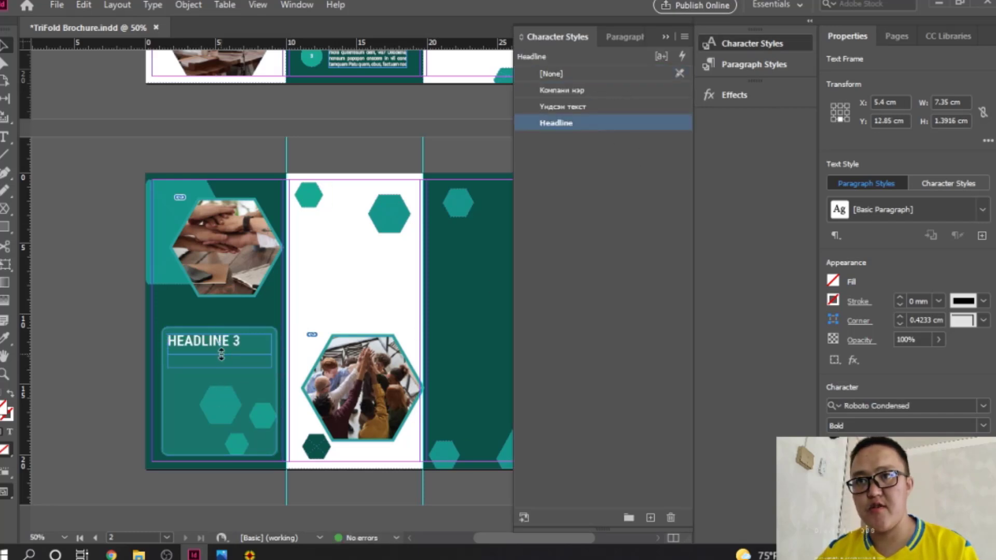
{"action": "left_click", "coordinate": [4, 137]}
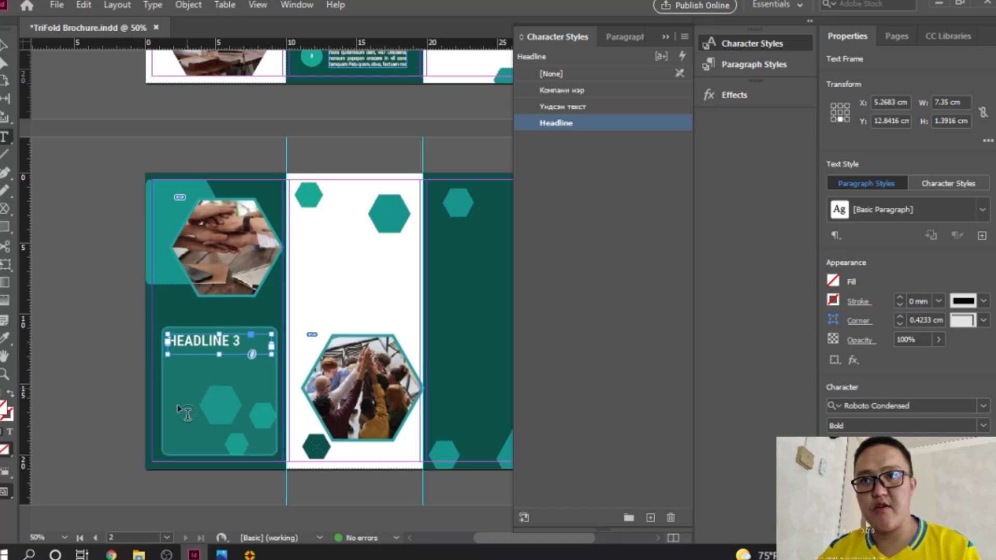
{"action": "left_click_drag", "start_coordinate": [169, 365], "coordinate": [273, 453]}
Step: Fill the new frame with placeholder text and apply the Үндсэн текст character style
{"action": "right_click", "coordinate": [183, 404]}
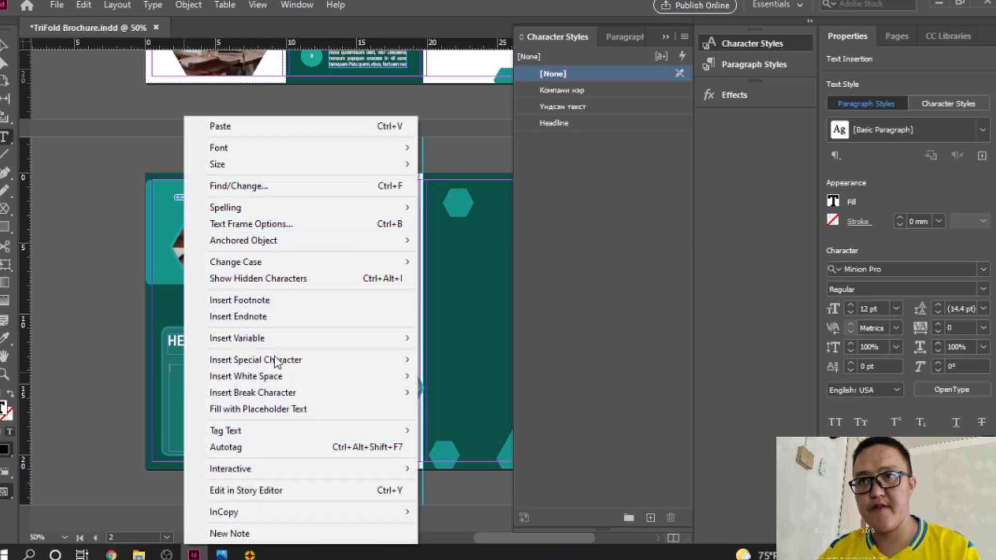
{"action": "left_click", "coordinate": [257, 408]}
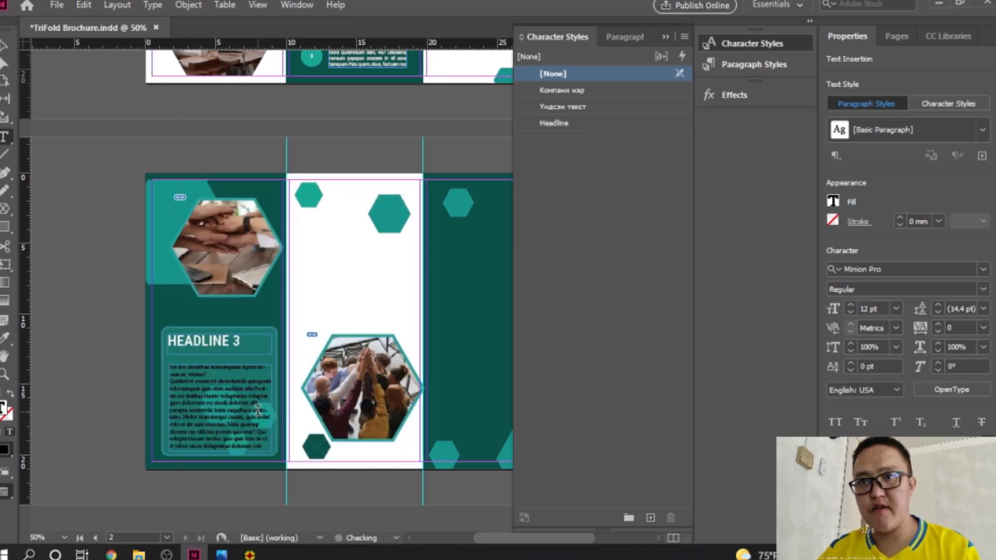
{"action": "left_click", "coordinate": [4, 47]}
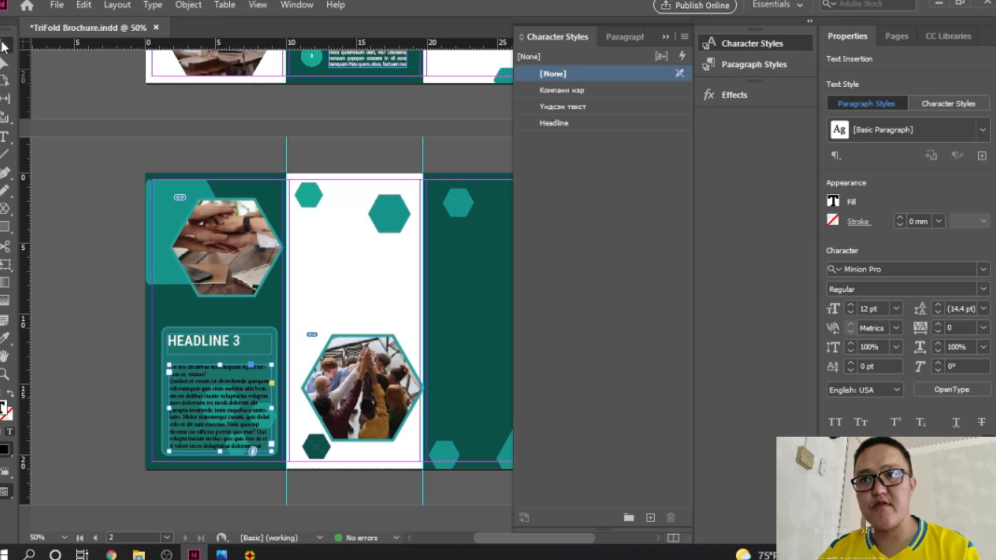
{"action": "left_click", "coordinate": [581, 108]}
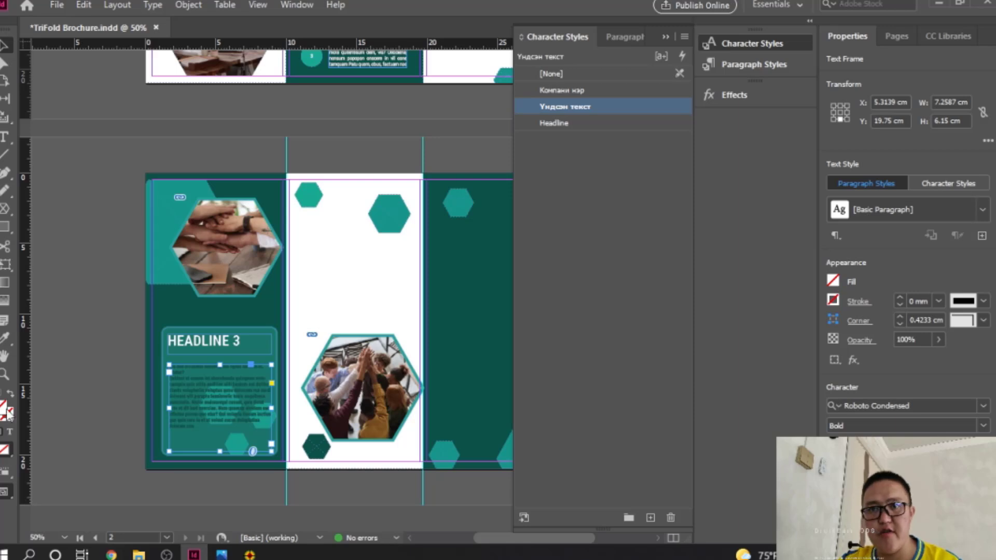
Step: Set the body text fill colour to white (ffffff) and zoom in on the rounded panel
{"action": "left_click", "coordinate": [9, 431]}
{"action": "double_click", "coordinate": [5, 407]}
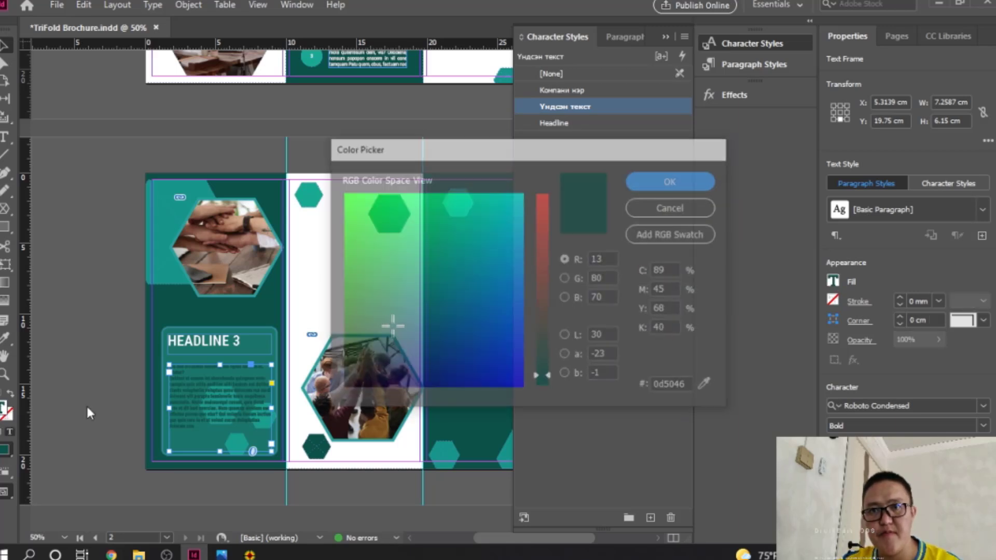
{"action": "left_click_drag", "start_coordinate": [403, 259], "coordinate": [564, 178]}
{"action": "left_click_drag", "start_coordinate": [544, 213], "coordinate": [552, 175]}
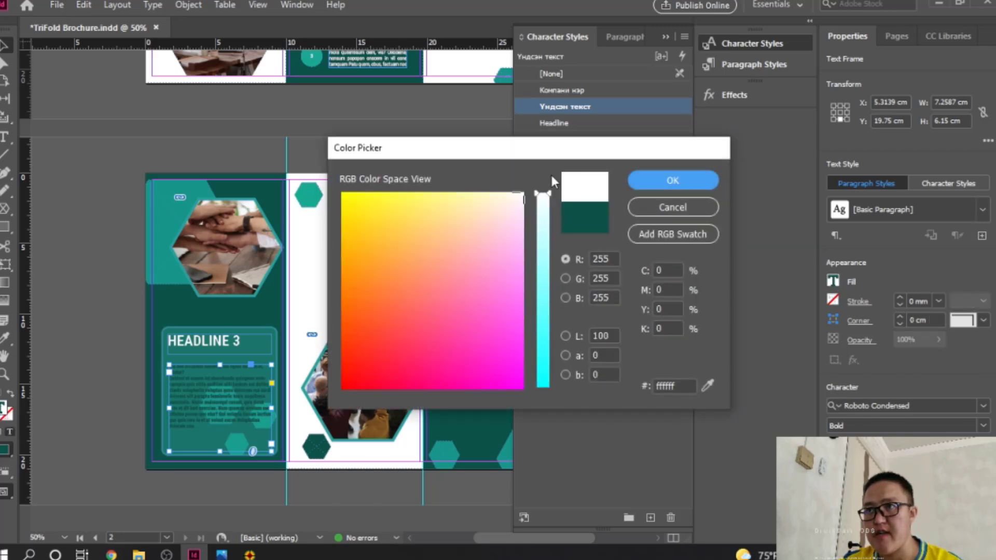
{"action": "left_click", "coordinate": [701, 183]}
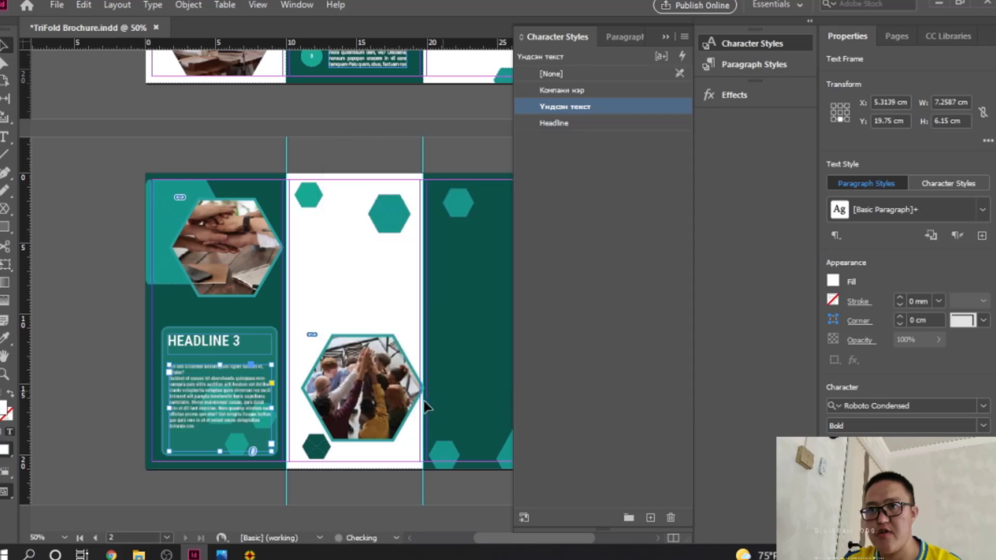
{"action": "left_click", "coordinate": [227, 419], "text": "ctrl"}
{"action": "left_click", "coordinate": [346, 354], "text": "ctrl"}
{"action": "left_click_drag", "start_coordinate": [353, 349], "coordinate": [216, 267]}
Step: Refill the body frame with placeholder text, justify it with last line left, and indent first lines 1 cm
{"action": "right_click", "coordinate": [216, 267]}
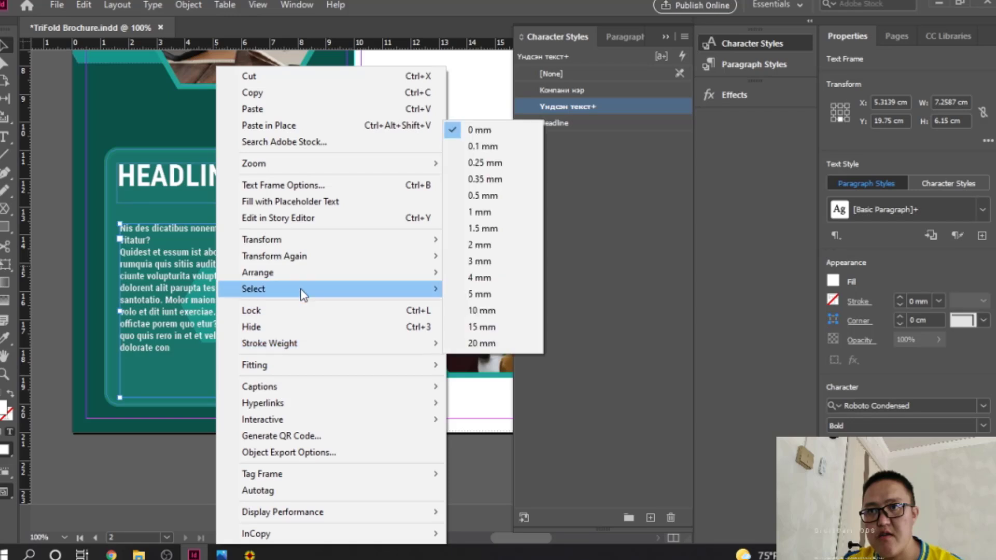
{"action": "left_click", "coordinate": [319, 202]}
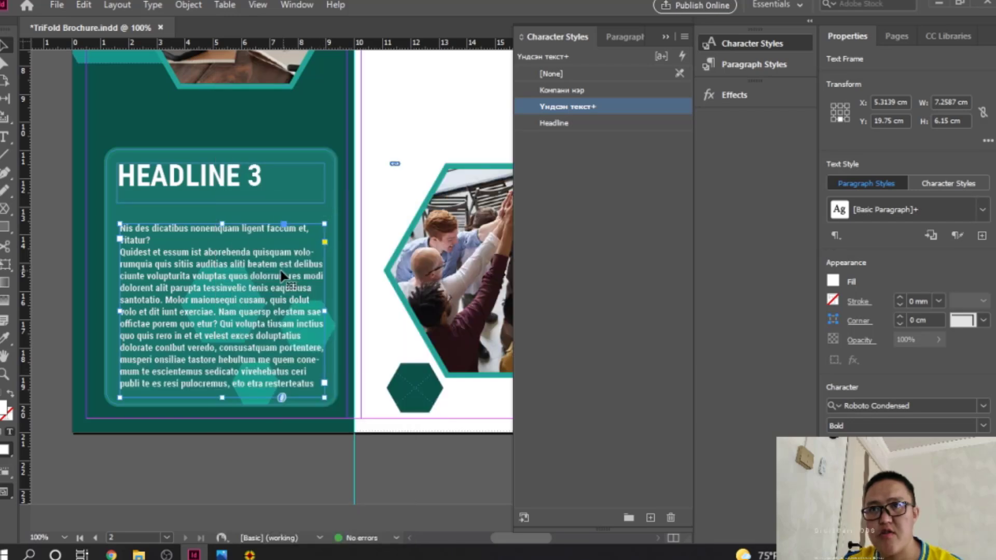
{"action": "scroll", "coordinate": [933, 369], "scroll_direction": "down", "scroll_amount": 6}
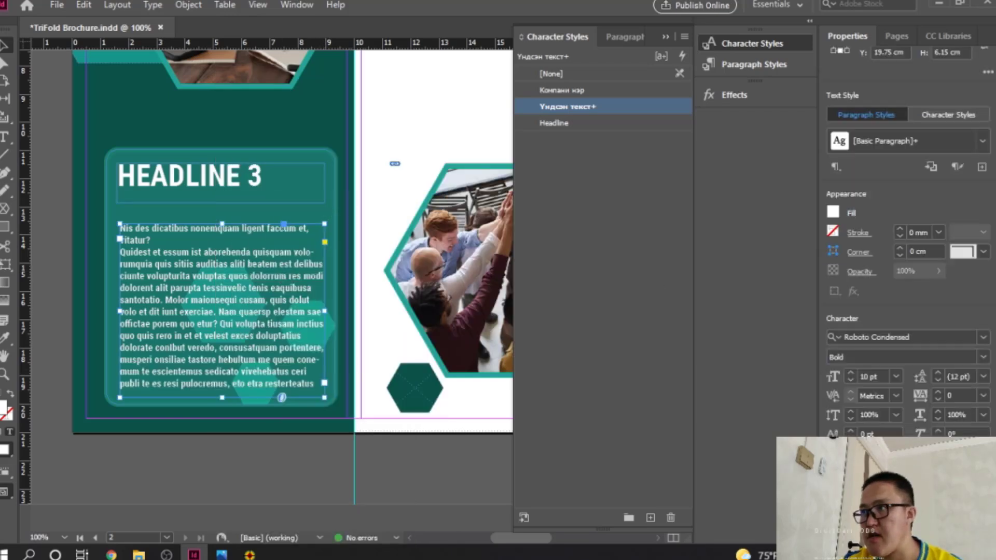
{"action": "left_click", "coordinate": [891, 325]}
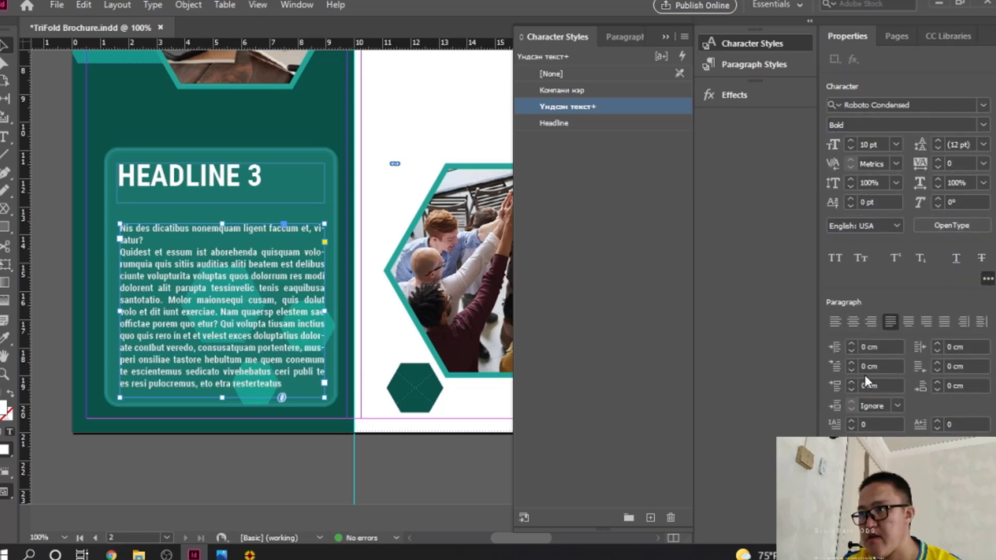
{"action": "left_click", "coordinate": [852, 363]}
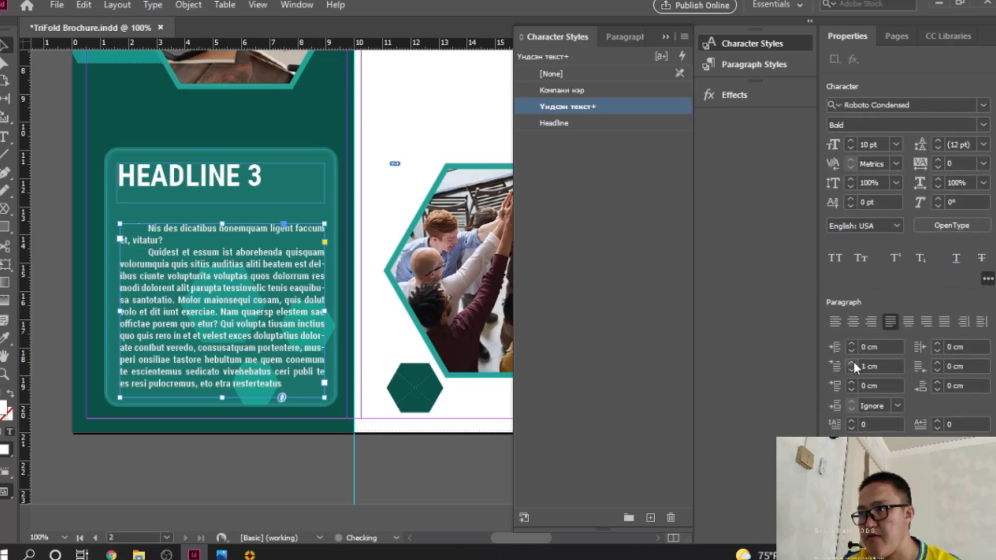
{"action": "left_click", "coordinate": [673, 342]}
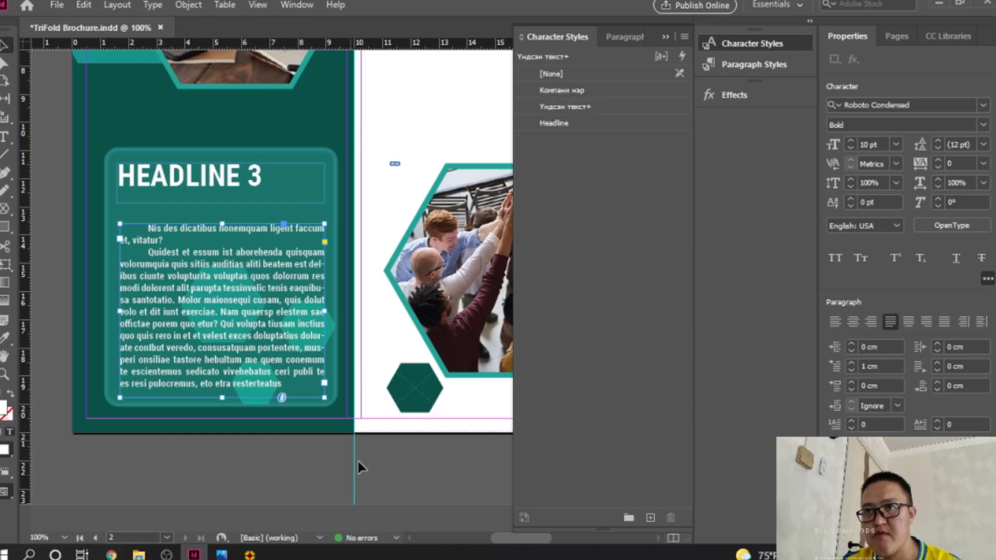
{"action": "left_click_drag", "start_coordinate": [436, 446], "coordinate": [314, 445]}
Step: Recentre page 2 and draw a roughly 6.36 × 2.68 cm text frame atop the middle panel
{"action": "left_click", "coordinate": [386, 275], "text": "ctrl+alt"}
{"action": "left_click", "coordinate": [386, 275], "text": "ctrl+alt"}
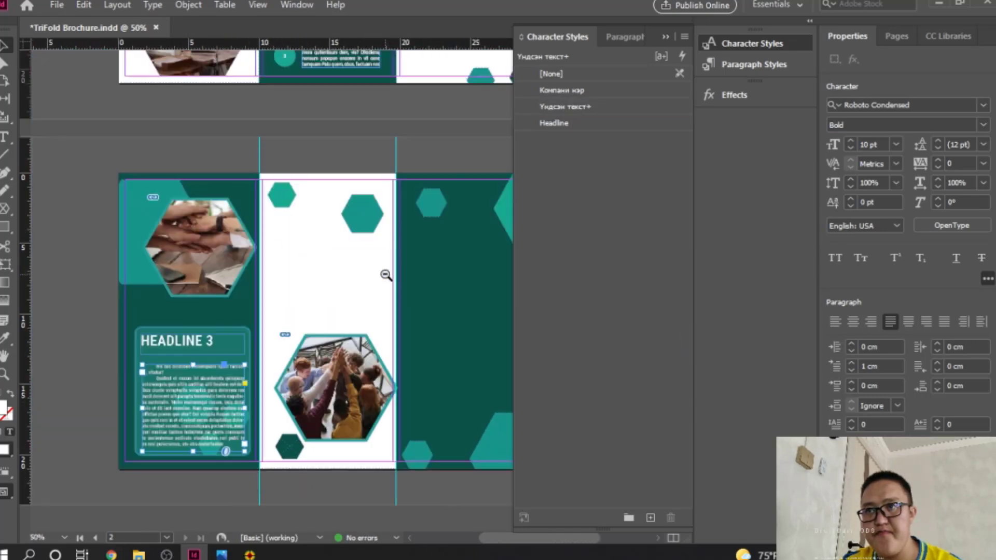
{"action": "left_click_drag", "start_coordinate": [387, 275], "coordinate": [313, 279]}
{"action": "left_click", "coordinate": [496, 292]}
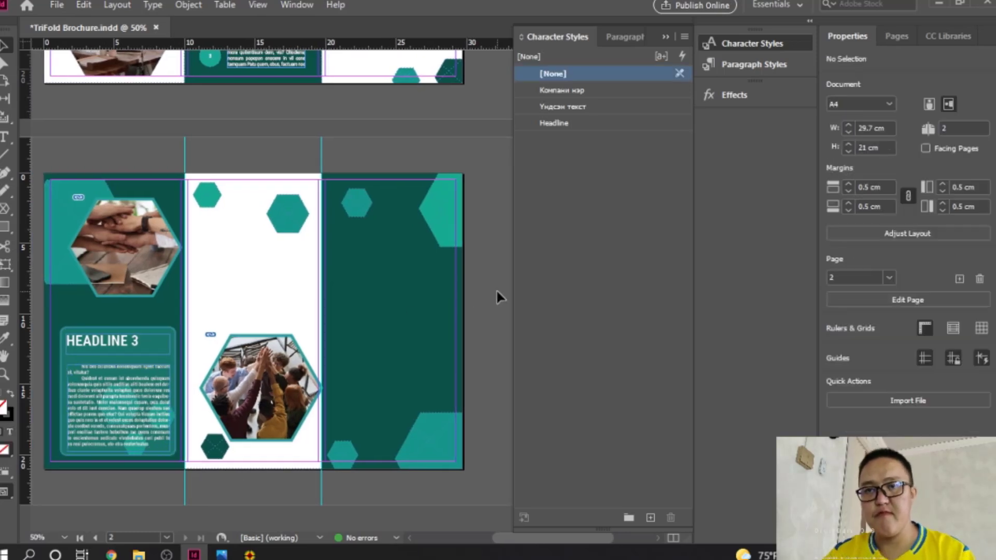
{"action": "left_click", "coordinate": [7, 138]}
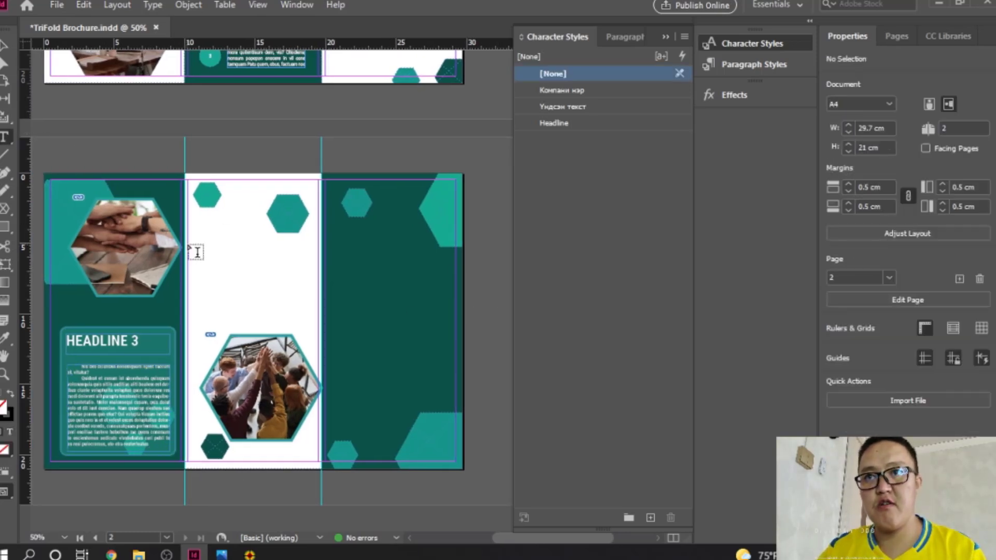
{"action": "left_click_drag", "start_coordinate": [193, 216], "coordinate": [282, 254]}
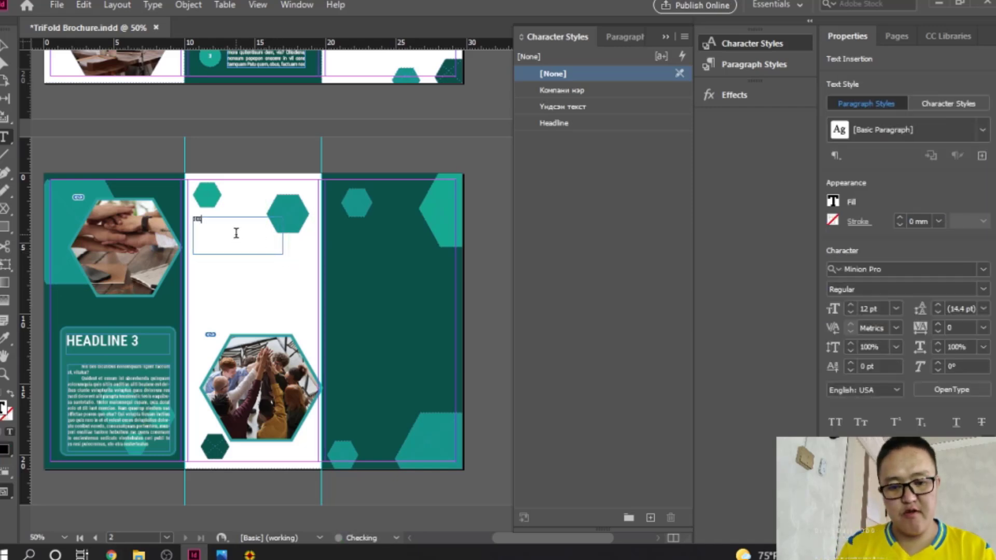
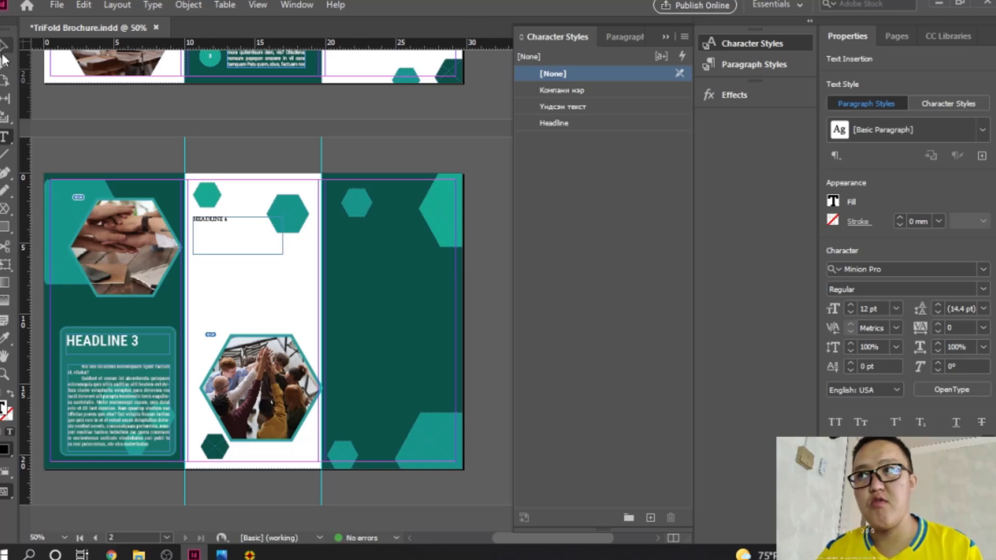
Step: Apply the Headline character style to HEADLINE 4 and colour its text dark teal
{"action": "left_click", "coordinate": [4, 48]}
{"action": "left_click", "coordinate": [566, 122]}
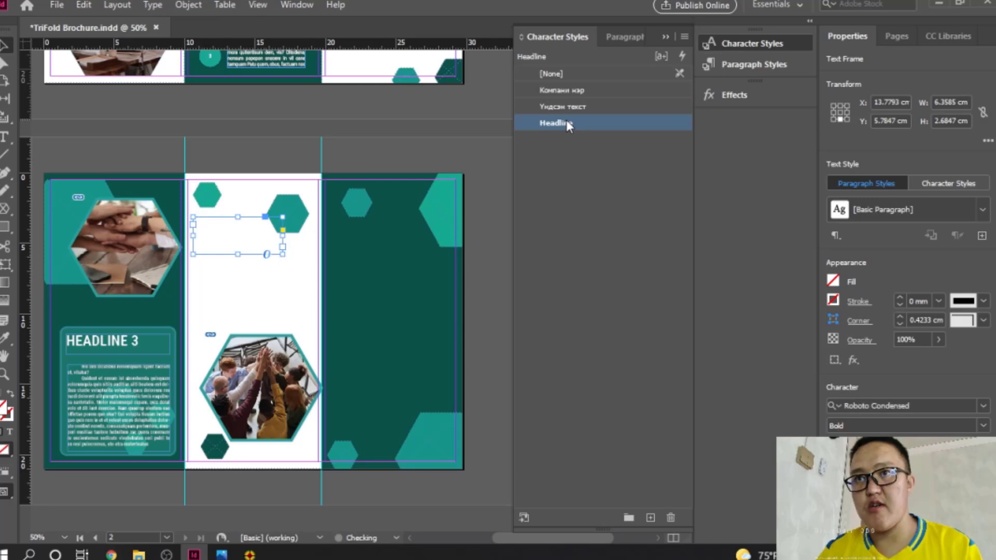
{"action": "left_click", "coordinate": [10, 432]}
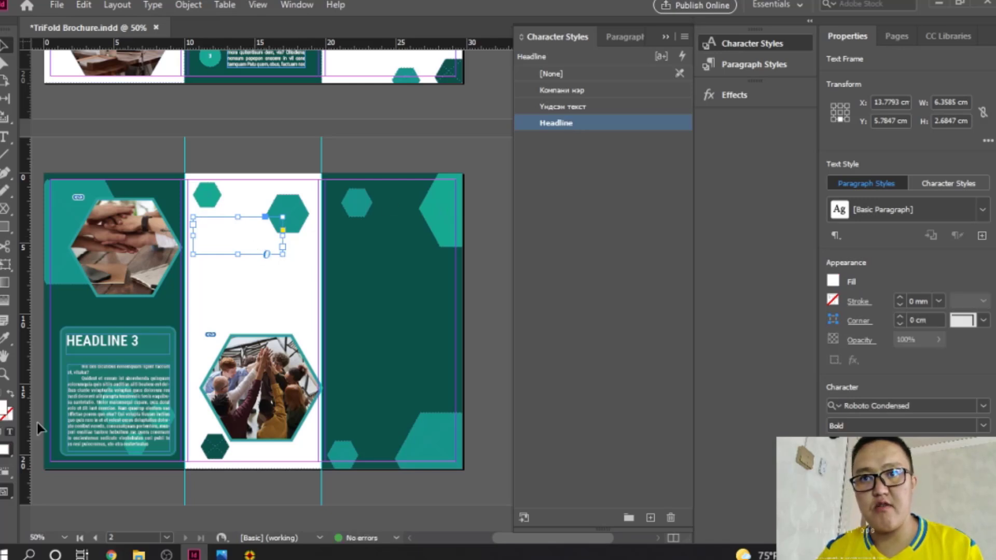
{"action": "left_click", "coordinate": [4, 338]}
{"action": "left_click", "coordinate": [136, 309]}
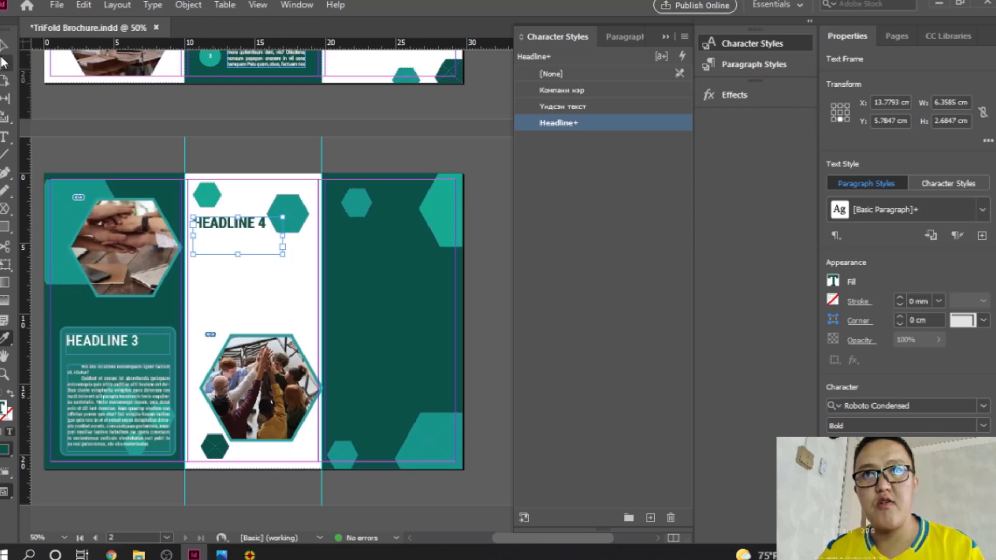
Step: Pull the HEADLINE 4 frame's bottom edge up to fit the text
{"action": "key", "text": "v"}
{"action": "left_click_drag", "start_coordinate": [236, 254], "coordinate": [252, 198]}
{"action": "left_click", "coordinate": [258, 229]}
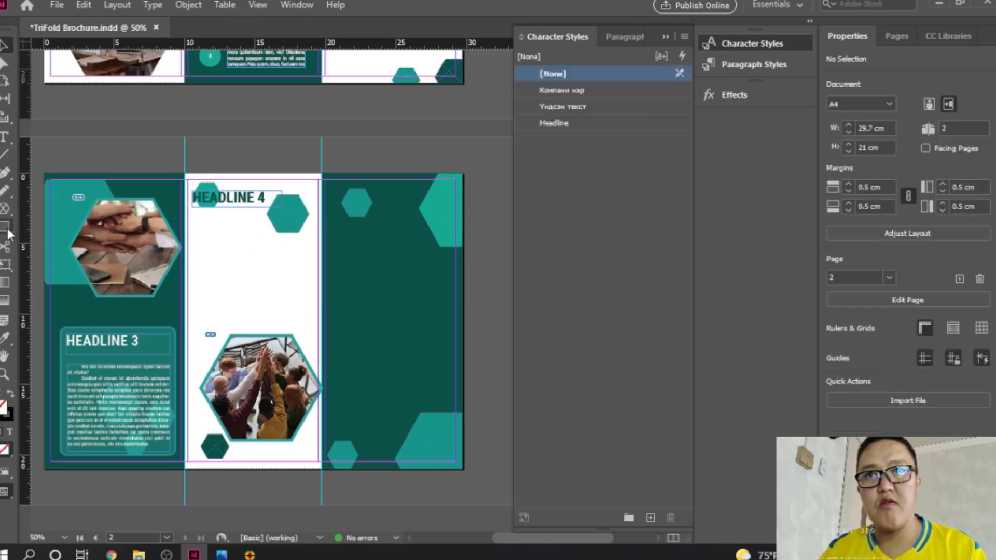
{"action": "left_click", "coordinate": [4, 137]}
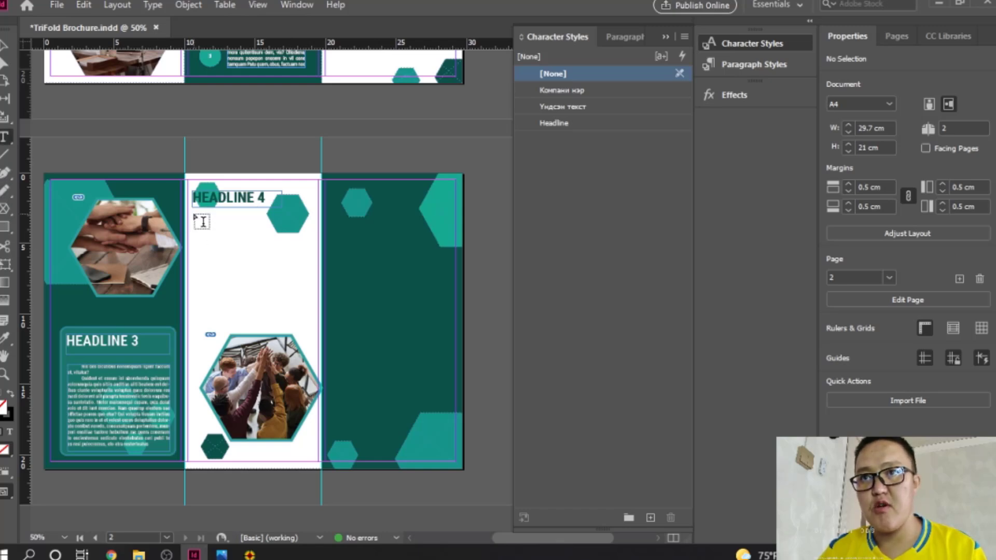
Step: Draw a text frame below HEADLINE 4 and fill it with placeholder text in the Үндсэн текст style
{"action": "left_click_drag", "start_coordinate": [202, 222], "coordinate": [315, 334]}
{"action": "right_click", "coordinate": [251, 231]}
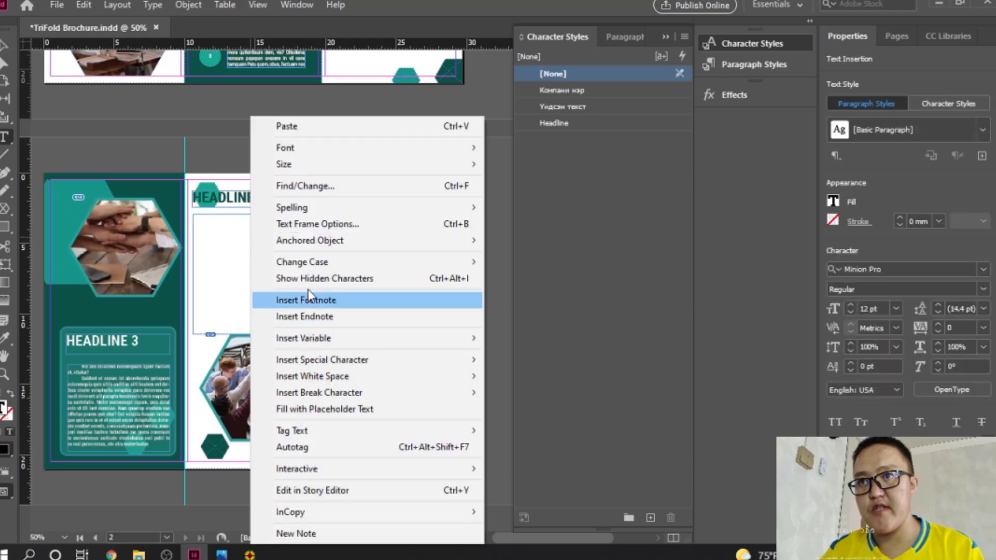
{"action": "left_click", "coordinate": [301, 408]}
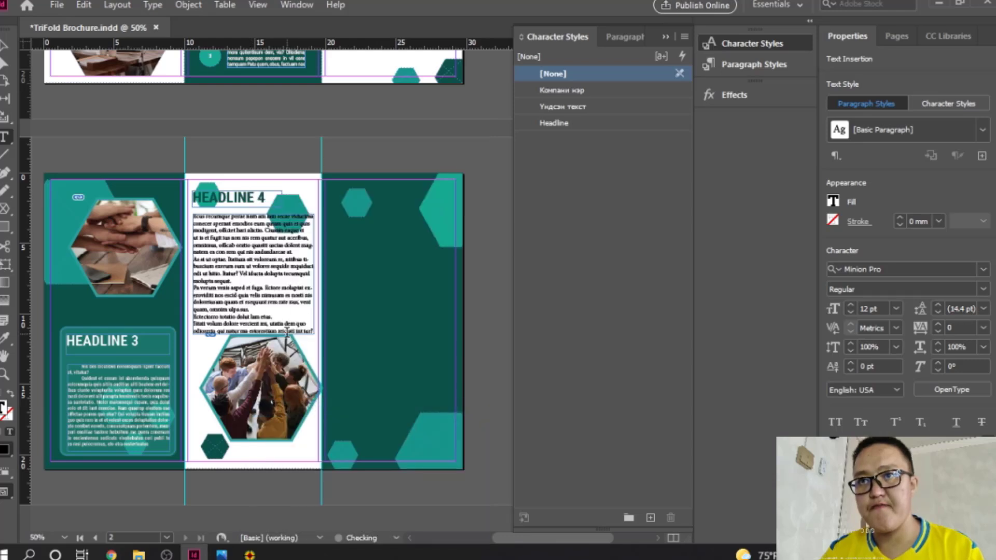
{"action": "key", "text": "Escape"}
{"action": "left_click", "coordinate": [566, 107]}
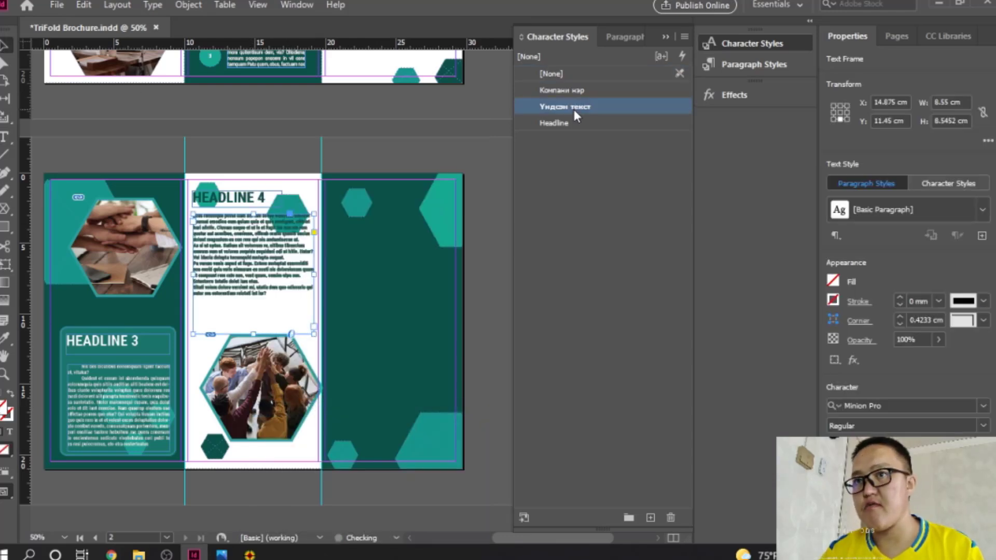
{"action": "right_click", "coordinate": [263, 284]}
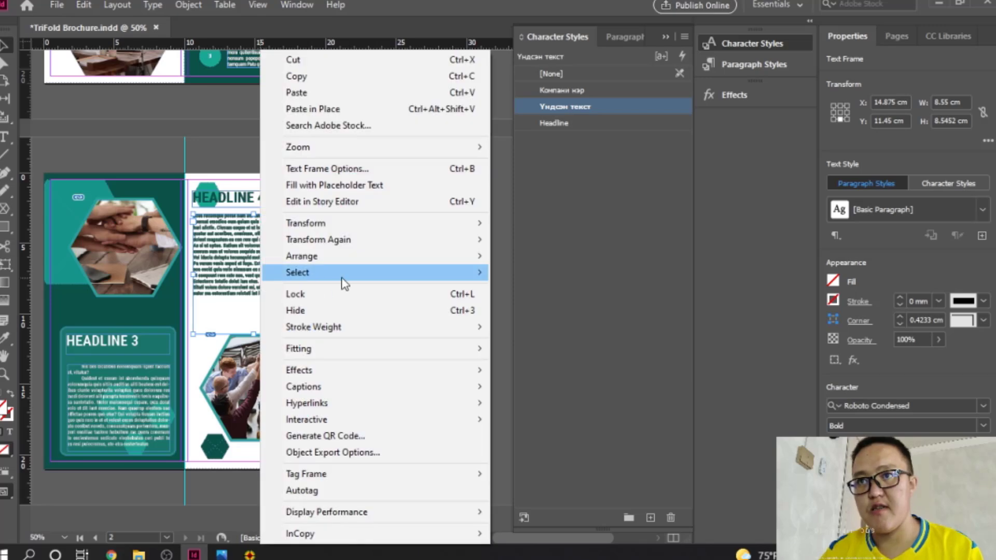
{"action": "left_click", "coordinate": [340, 187]}
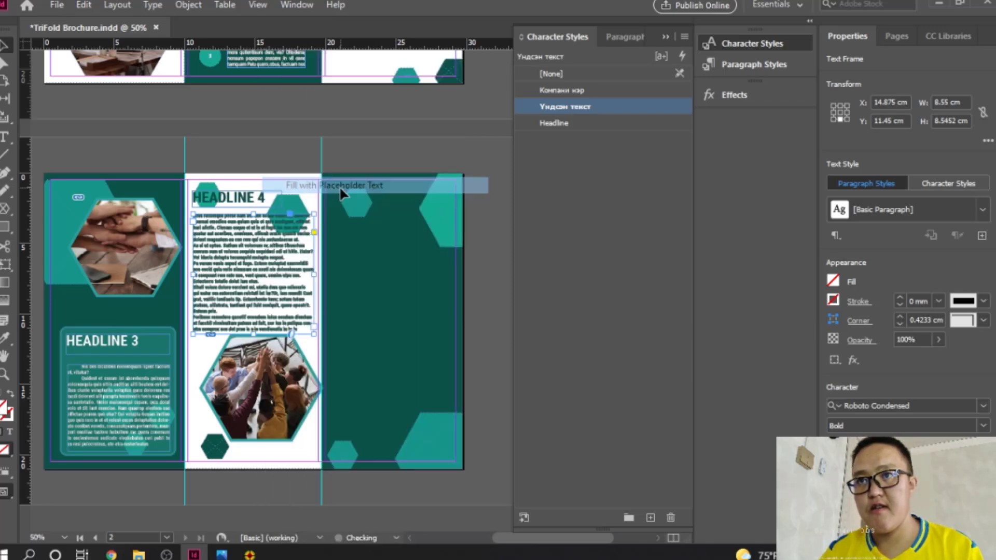
{"action": "left_click", "coordinate": [480, 333]}
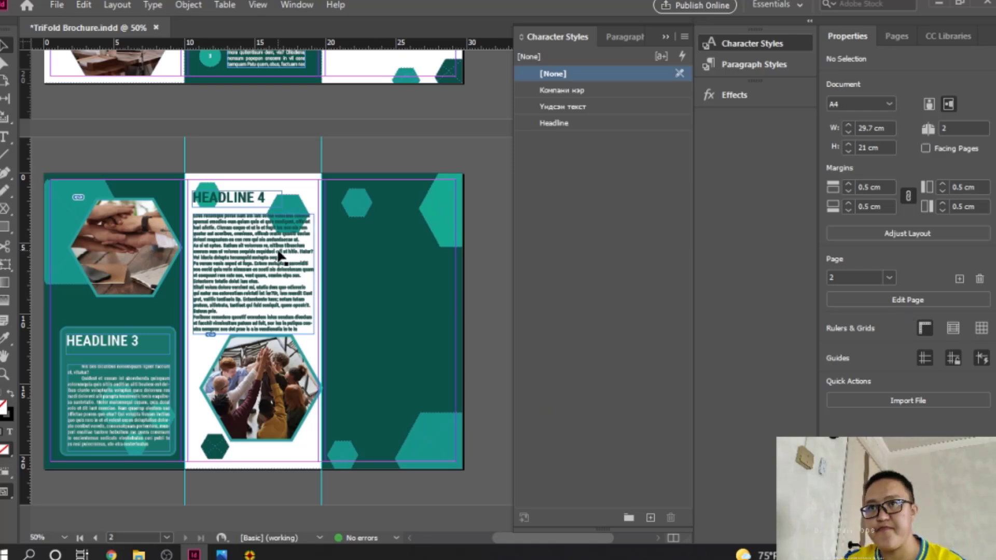
Step: Justify the body text with the last line aligned left
{"action": "double_click", "coordinate": [231, 264]}
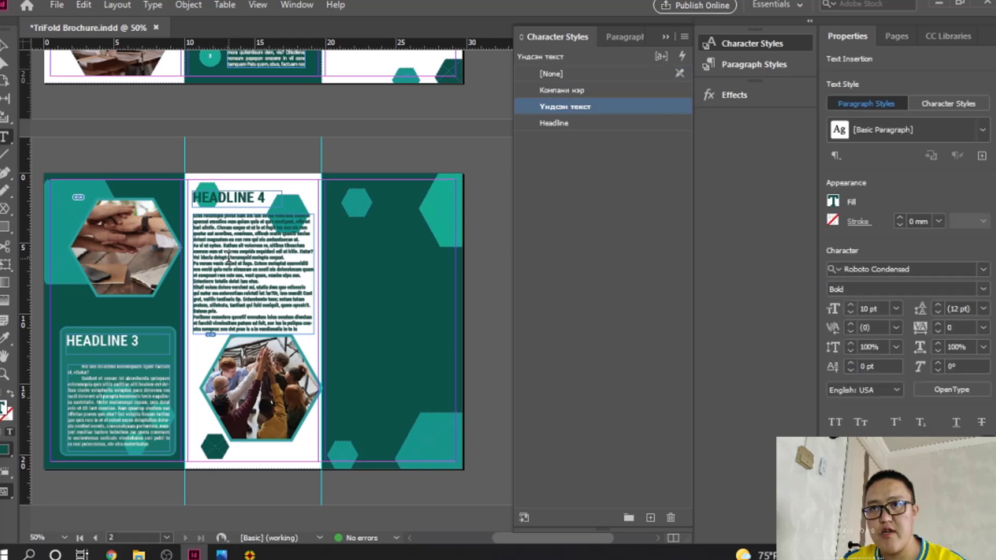
{"action": "key", "text": "ctrl+a"}
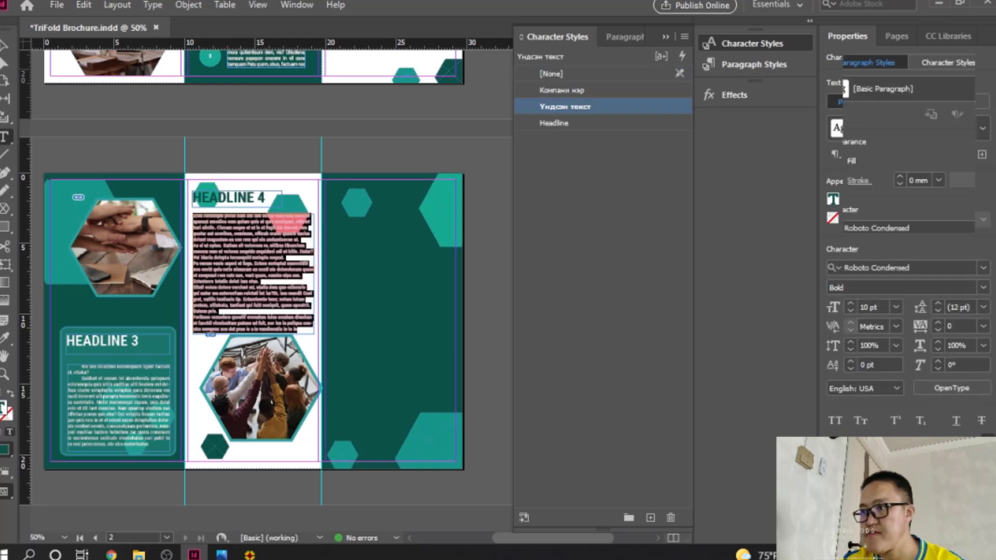
{"action": "scroll", "coordinate": [911, 244], "scroll_direction": "down", "scroll_amount": 5}
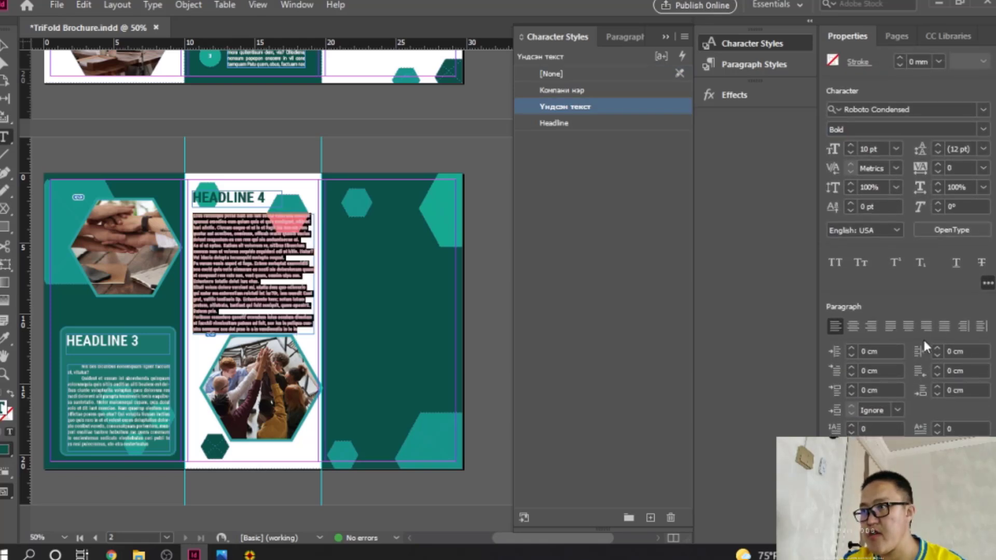
{"action": "left_click", "coordinate": [897, 328]}
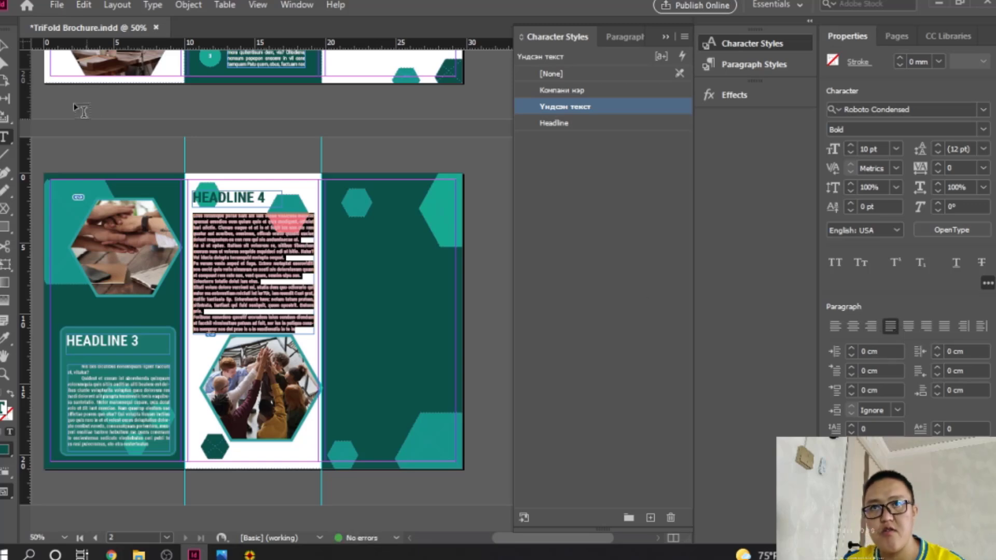
{"action": "left_click", "coordinate": [6, 49]}
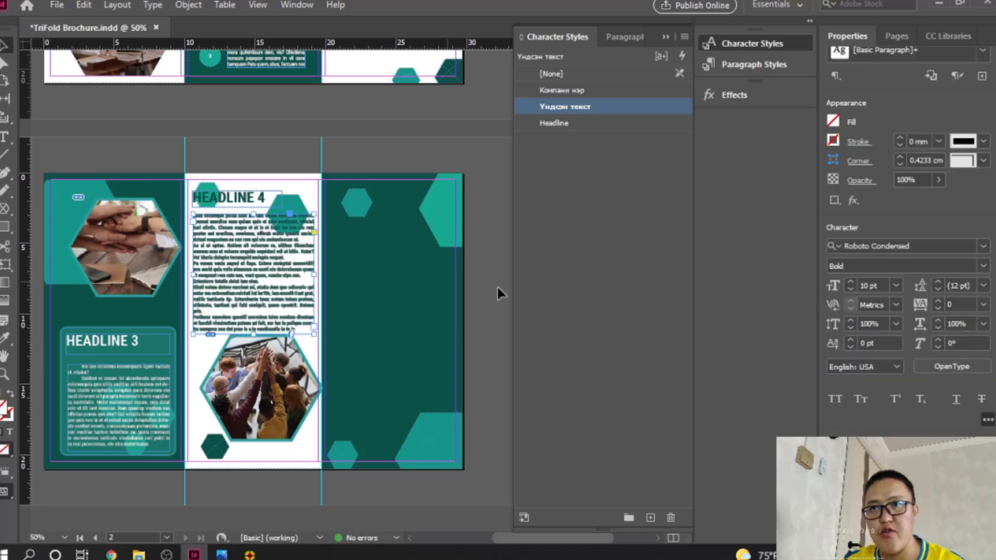
{"action": "left_click", "coordinate": [577, 279]}
Step: Set the body text's font style to Regular
{"action": "left_click", "coordinate": [250, 257], "text": "ctrl"}
{"action": "left_click", "coordinate": [368, 303], "text": "ctrl"}
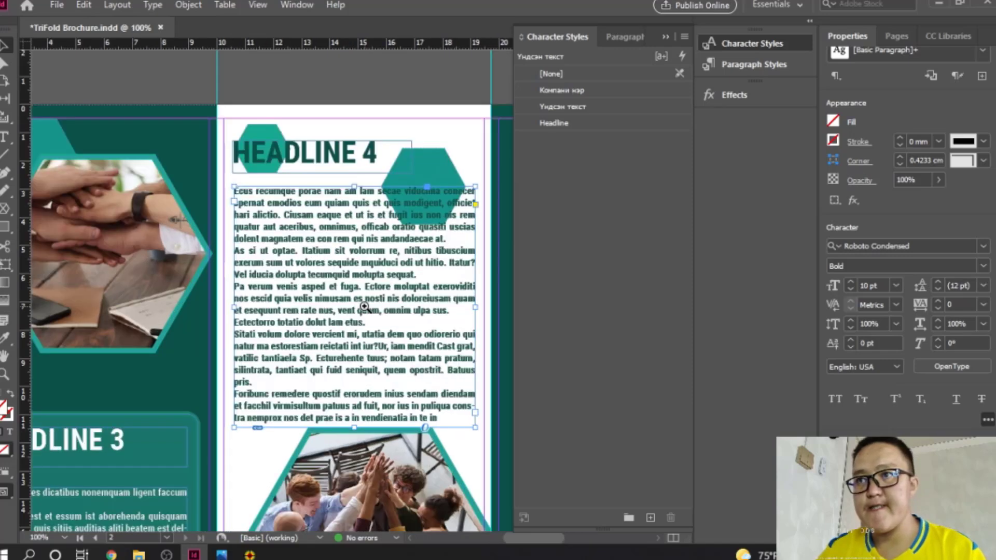
{"action": "left_click", "coordinate": [394, 316], "text": "ctrl"}
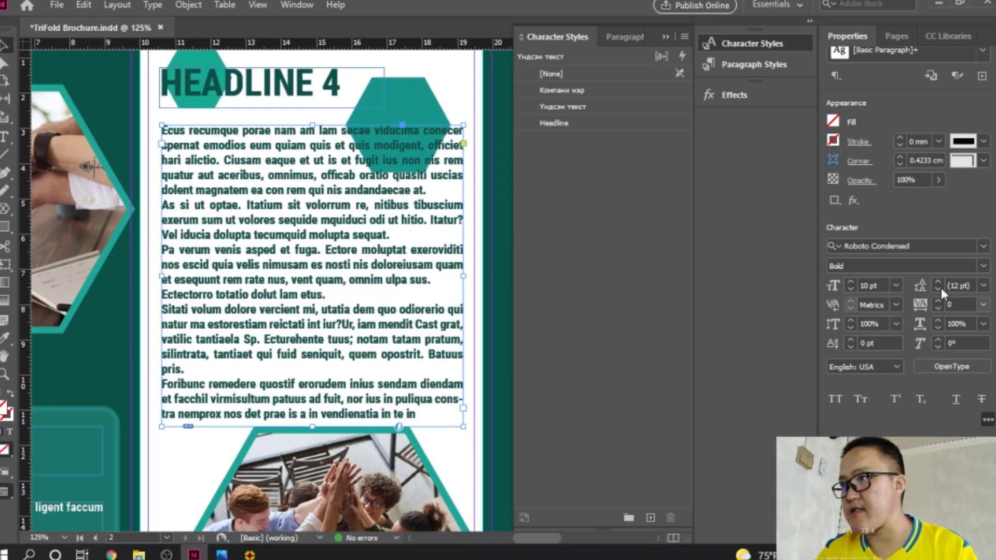
{"action": "left_click", "coordinate": [984, 266]}
{"action": "left_click", "coordinate": [905, 312]}
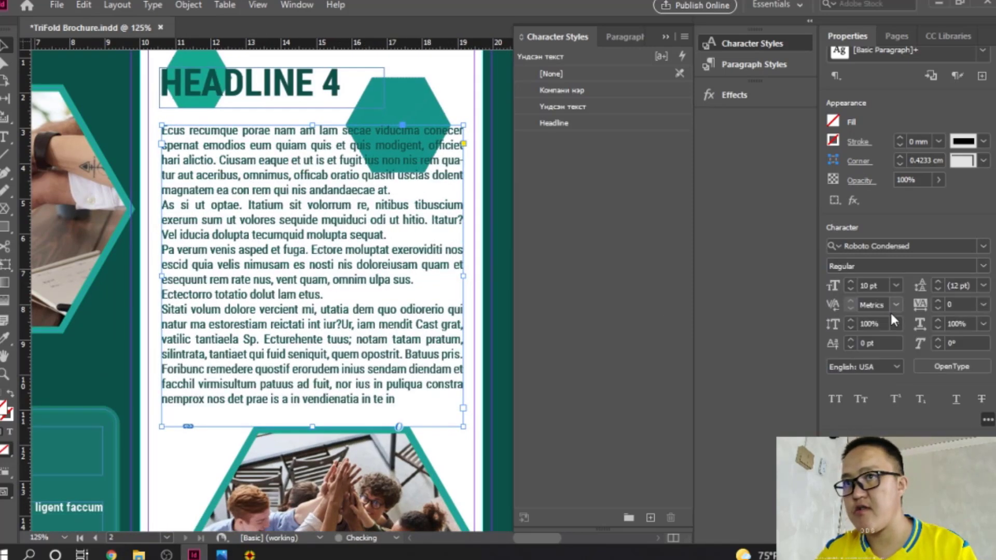
{"action": "left_click", "coordinate": [559, 347]}
{"action": "left_click", "coordinate": [349, 306], "text": "ctrl+alt"}
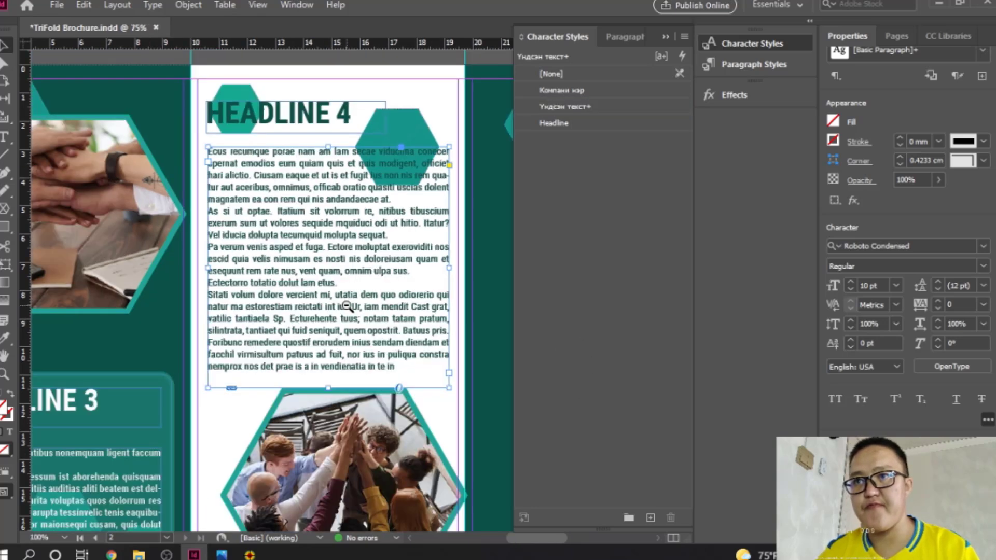
{"action": "left_click", "coordinate": [349, 304], "text": "ctrl+alt"}
{"action": "left_click", "coordinate": [349, 305], "text": "ctrl+alt"}
{"action": "left_click_drag", "start_coordinate": [475, 304], "coordinate": [360, 298]}
{"action": "left_click", "coordinate": [475, 306]}
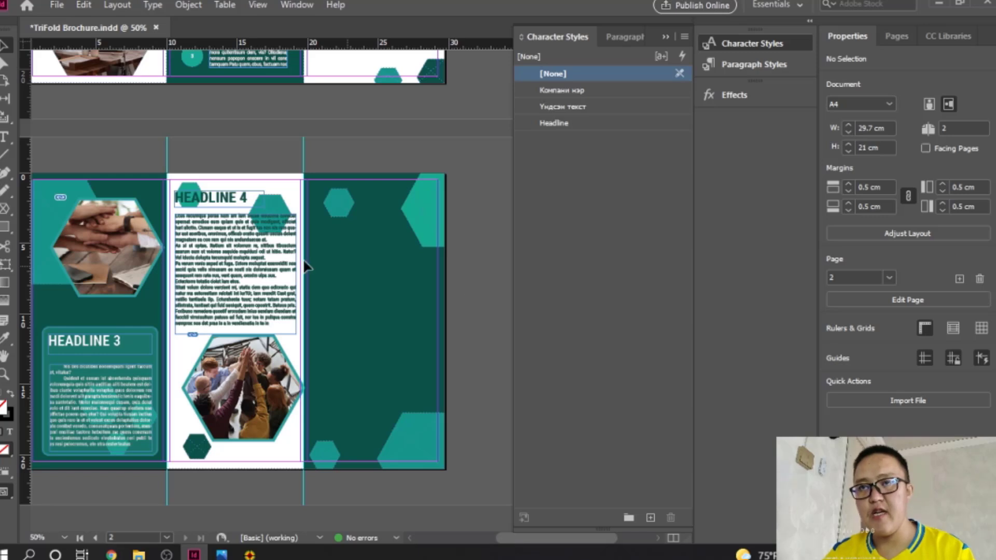
Step: Add a HEADLINE 5 frame atop the right panel in Headline style, trimmed to fit
{"action": "left_click", "coordinate": [5, 137]}
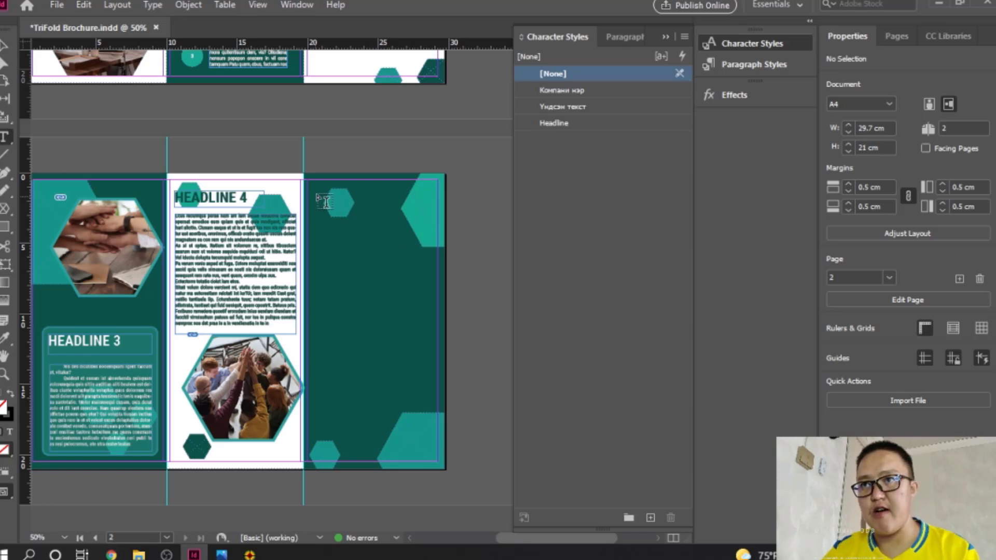
{"action": "left_click_drag", "start_coordinate": [319, 190], "coordinate": [420, 221]}
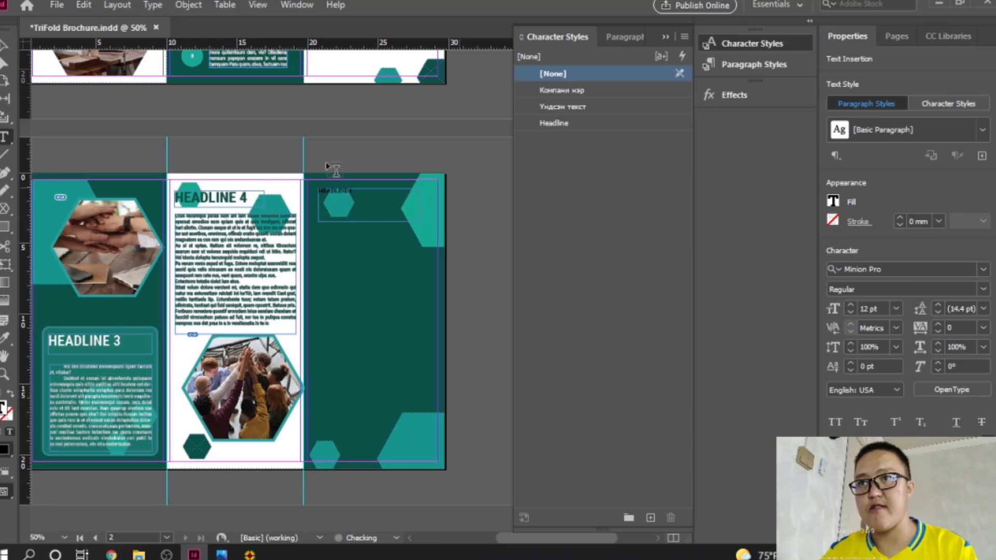
{"action": "left_click", "coordinate": [4, 45]}
{"action": "left_click", "coordinate": [555, 123]}
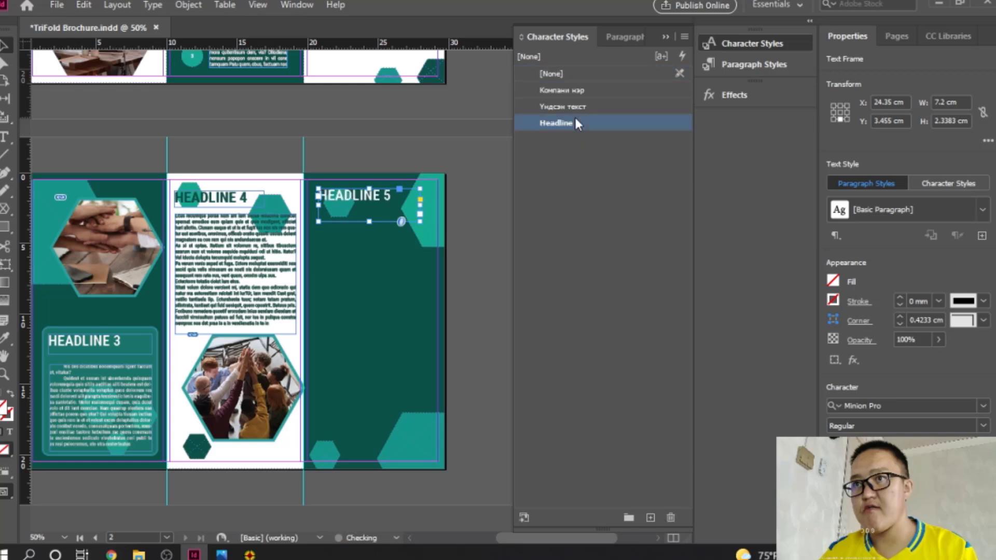
{"action": "left_click_drag", "start_coordinate": [372, 222], "coordinate": [431, 340]}
Step: Fill a body frame under HEADLINE 5 with placeholder text and resize it to about 8.30 × 9.05 cm
{"action": "left_click", "coordinate": [5, 135]}
{"action": "right_click", "coordinate": [323, 236]}
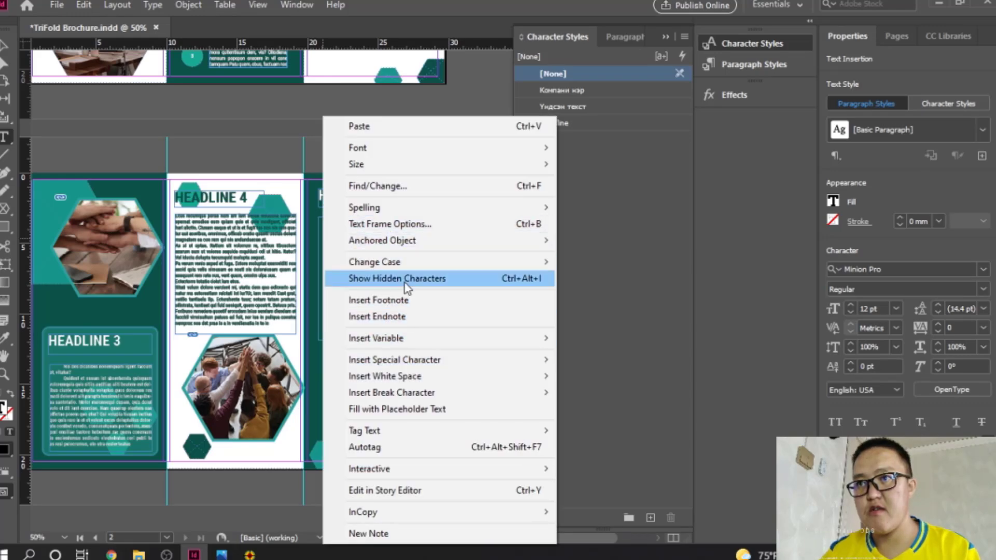
{"action": "left_click", "coordinate": [419, 409]}
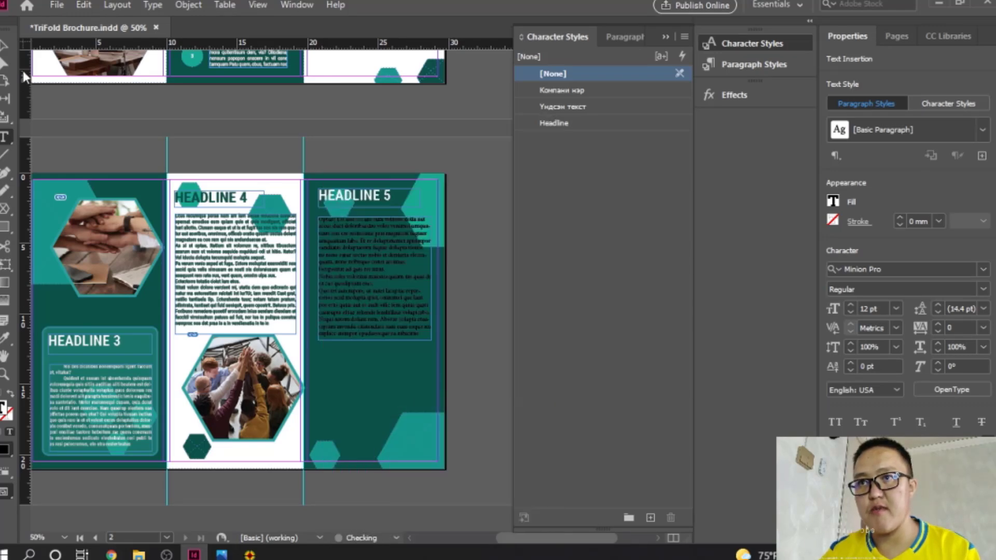
{"action": "left_click", "coordinate": [4, 47]}
{"action": "left_click_drag", "start_coordinate": [317, 280], "coordinate": [313, 280]}
{"action": "mouse_move", "coordinate": [373, 341]}
{"action": "left_mouse_down"}
{"action": "mouse_move", "coordinate": [373, 413]}
{"action": "mouse_move", "coordinate": [370, 344]}
{"action": "left_mouse_up"}
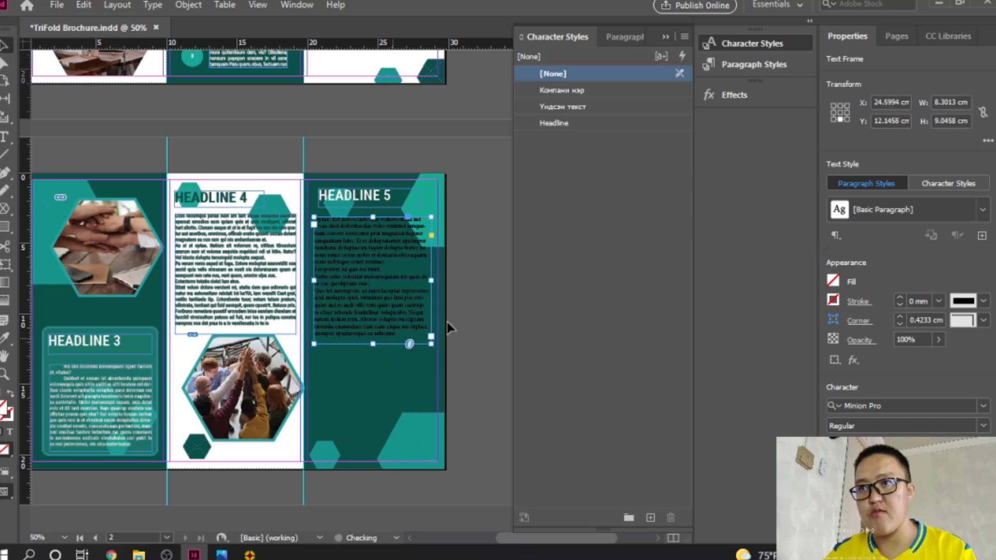
Step: Apply the Үндсэн текст style to the HEADLINE 5 body frame and make its text white
{"action": "left_click", "coordinate": [577, 109]}
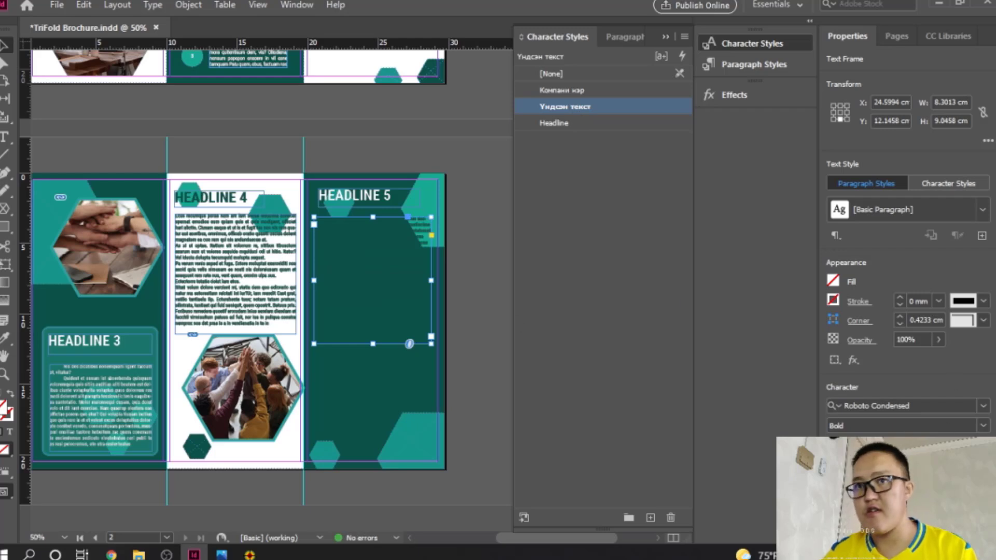
{"action": "double_click", "coordinate": [4, 408]}
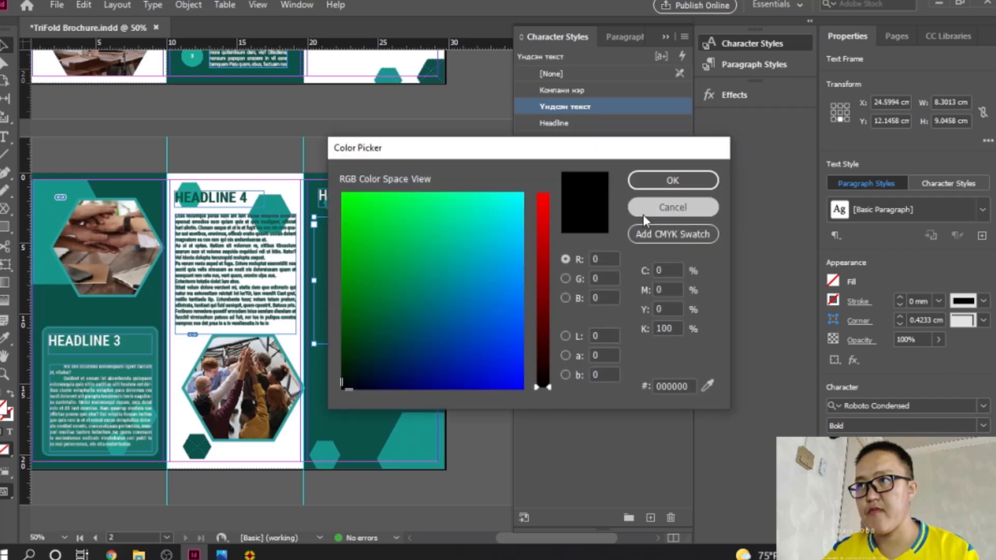
{"action": "left_click", "coordinate": [702, 205]}
{"action": "left_click", "coordinate": [9, 431]}
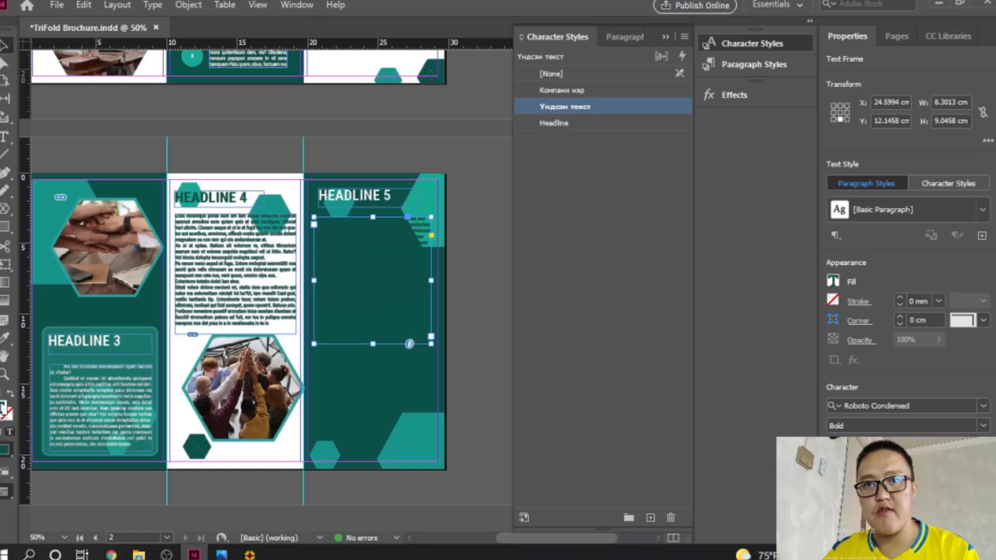
{"action": "double_click", "coordinate": [4, 408]}
{"action": "left_click_drag", "start_coordinate": [417, 229], "coordinate": [546, 182]}
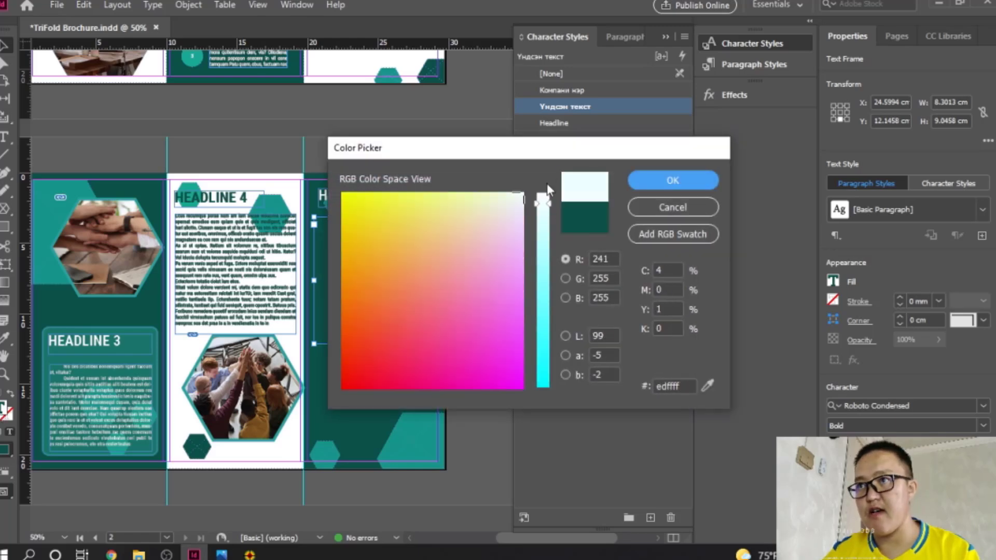
{"action": "left_click", "coordinate": [709, 179]}
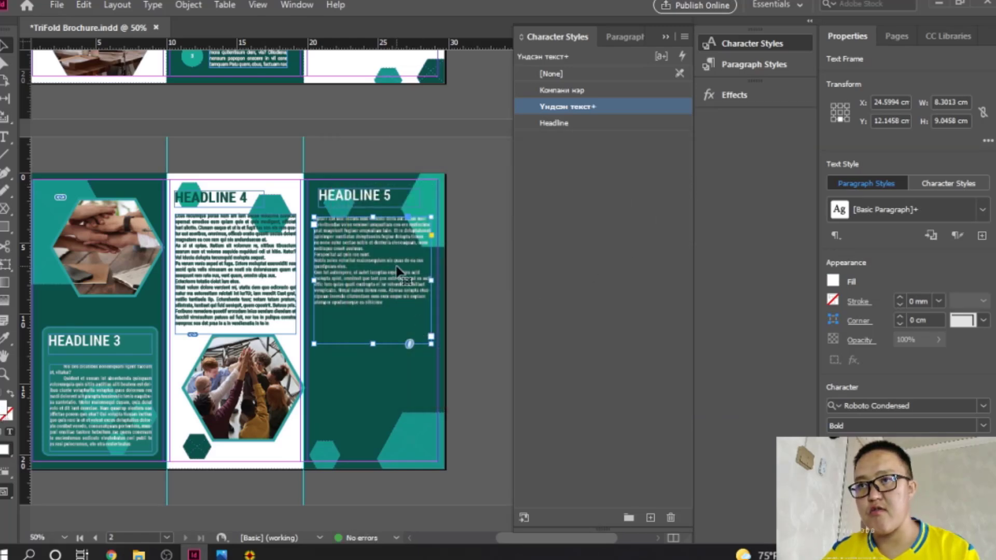
Step: Refill the frame with placeholder text and set the font style to Light
{"action": "right_click", "coordinate": [398, 272]}
{"action": "left_click", "coordinate": [482, 202]}
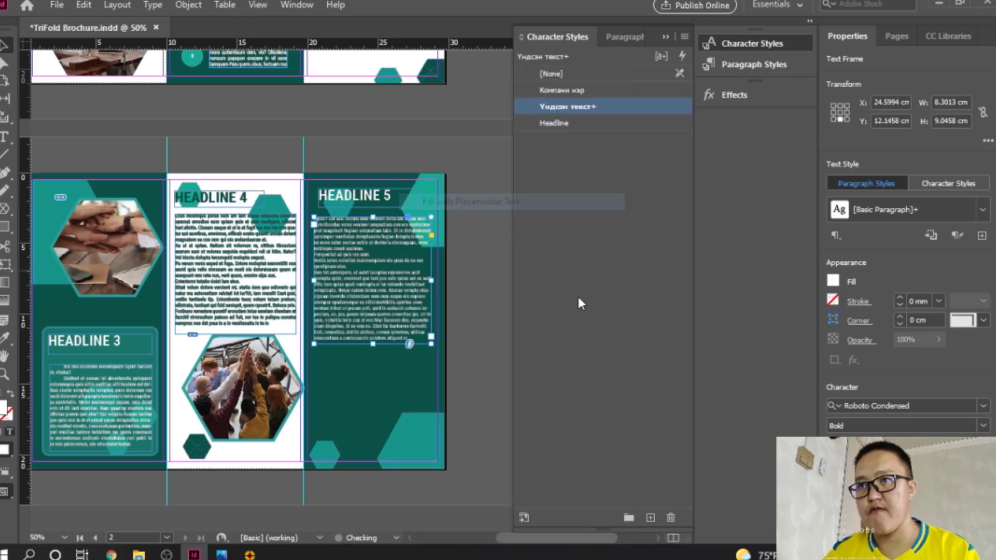
{"action": "left_click", "coordinate": [905, 424]}
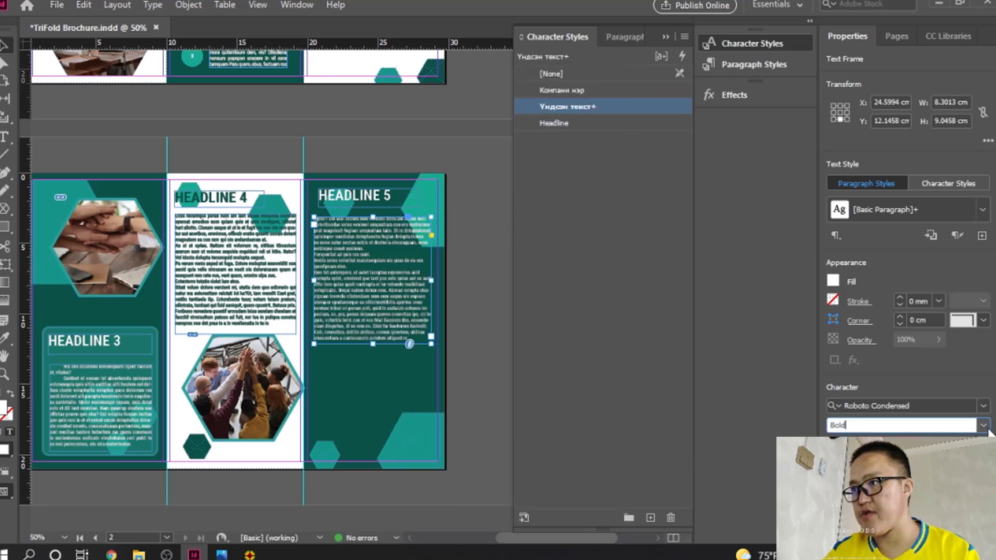
{"action": "key", "text": "Return"}
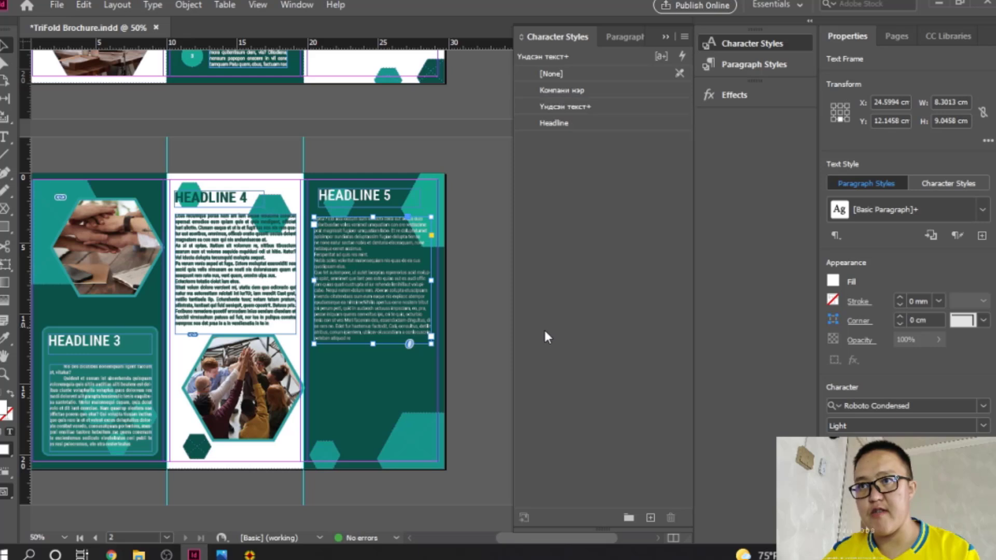
Step: Justify the HEADLINE 5 body text
{"action": "left_click", "coordinate": [384, 383]}
{"action": "left_click", "coordinate": [404, 299]}
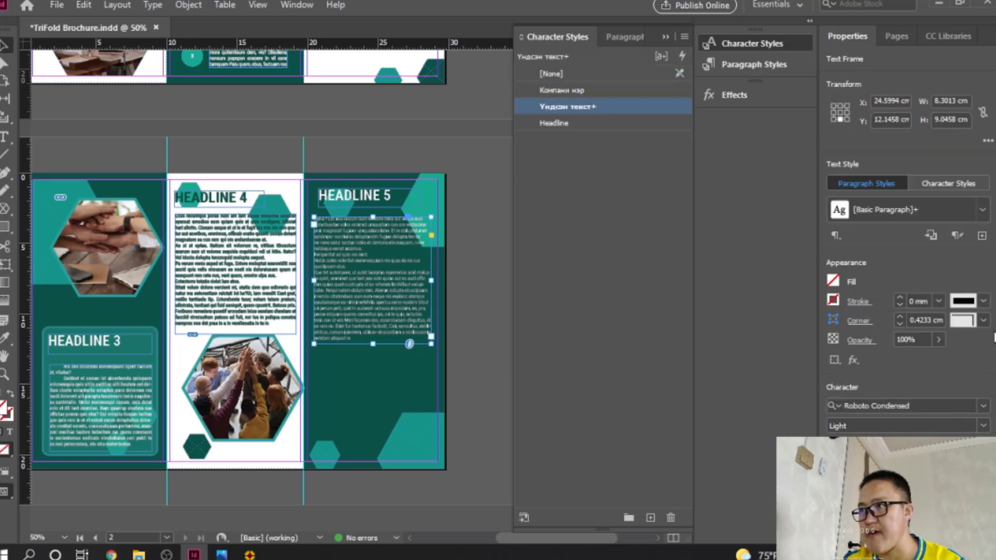
{"action": "scroll", "coordinate": [888, 355], "scroll_direction": "down", "scroll_amount": 5}
{"action": "left_click", "coordinate": [889, 352]}
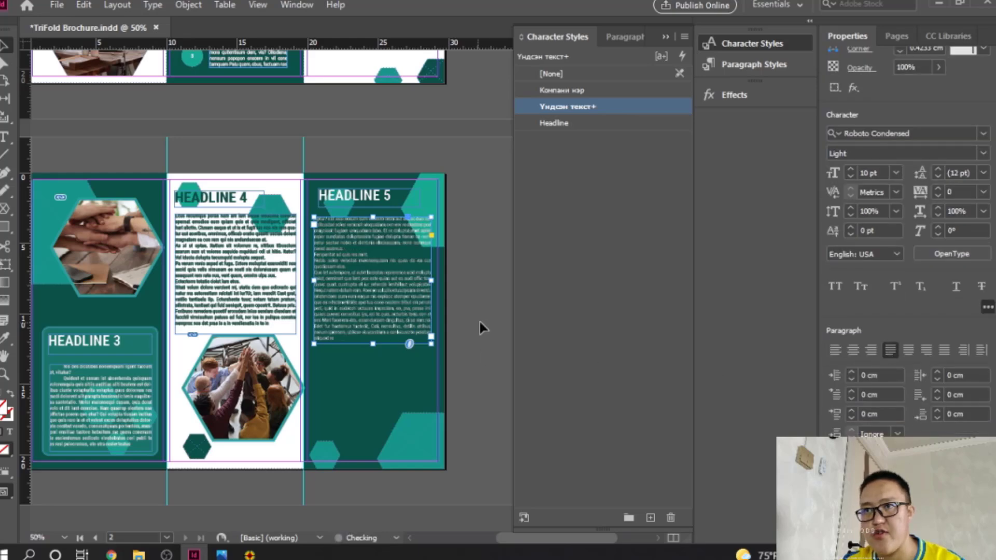
{"action": "left_click", "coordinate": [481, 324]}
{"action": "scroll", "coordinate": [367, 293], "scroll_direction": "up", "scroll_amount": 2}
{"action": "left_click_drag", "start_coordinate": [358, 289], "coordinate": [343, 203]}
{"action": "scroll", "coordinate": [350, 265], "scroll_direction": "down", "scroll_amount": 4}
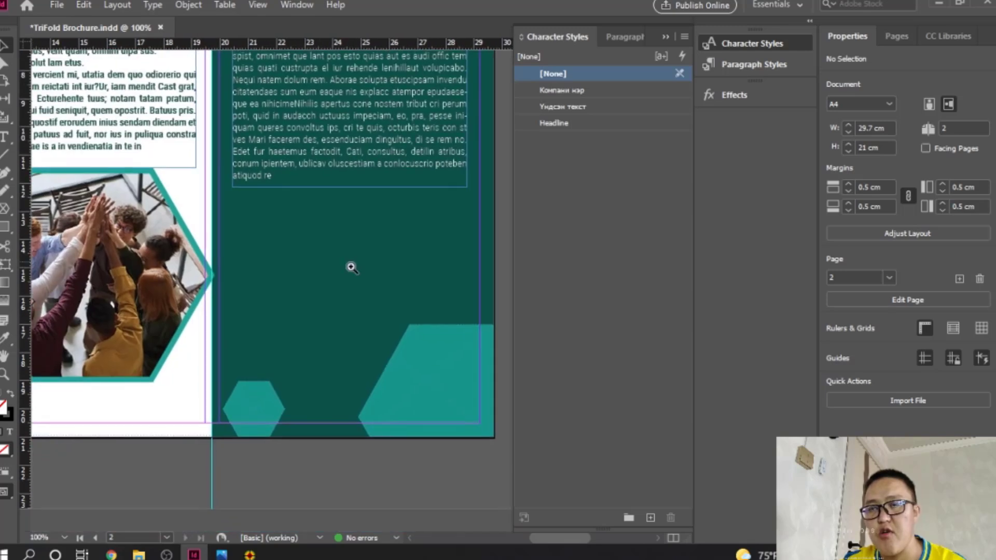
{"action": "left_click_drag", "start_coordinate": [328, 302], "coordinate": [326, 335]}
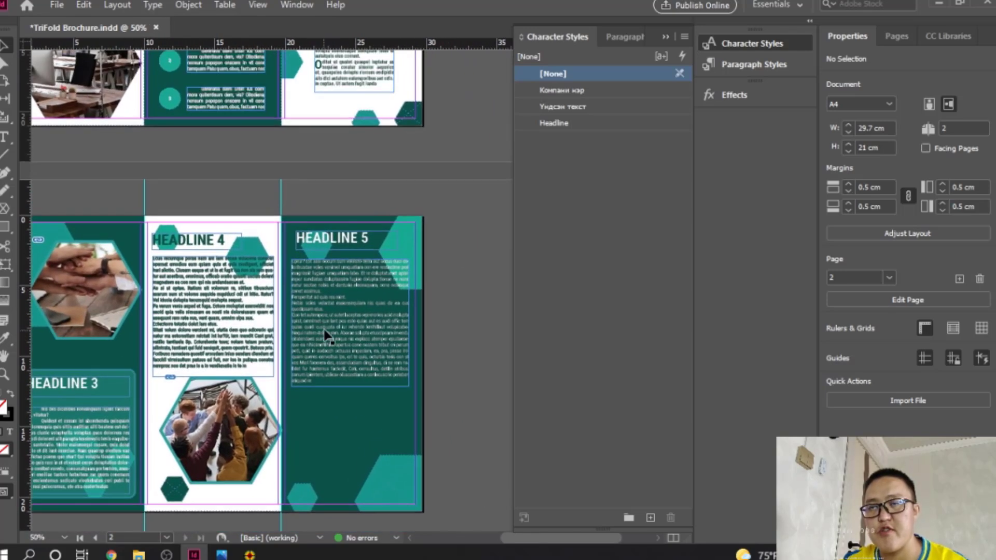
Step: Copy the email, global, phone-call and placeholder EPS files from Desktop > business card
{"action": "mouse_move", "coordinate": [141, 550]}
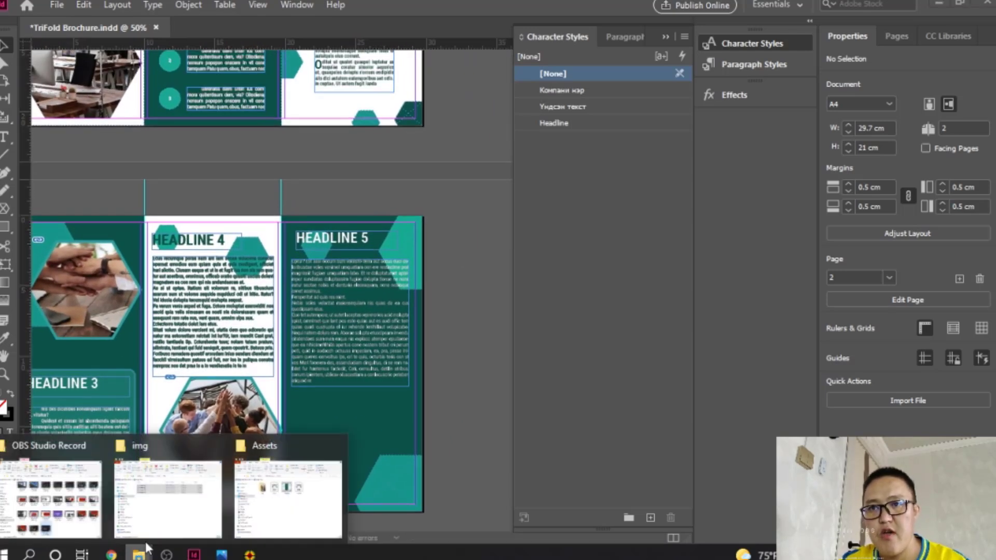
{"action": "left_click", "coordinate": [136, 499]}
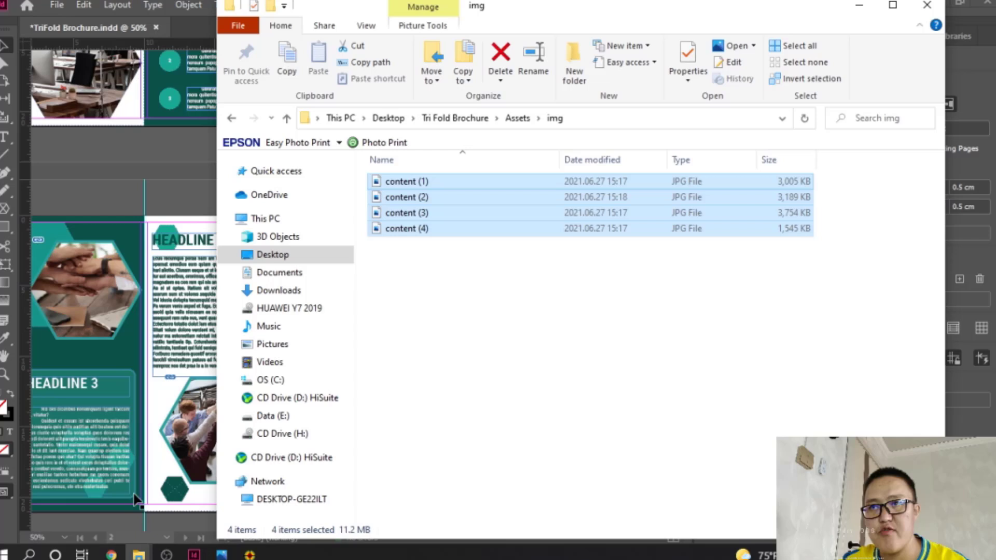
{"action": "left_click", "coordinate": [288, 258]}
{"action": "double_click", "coordinate": [504, 213]}
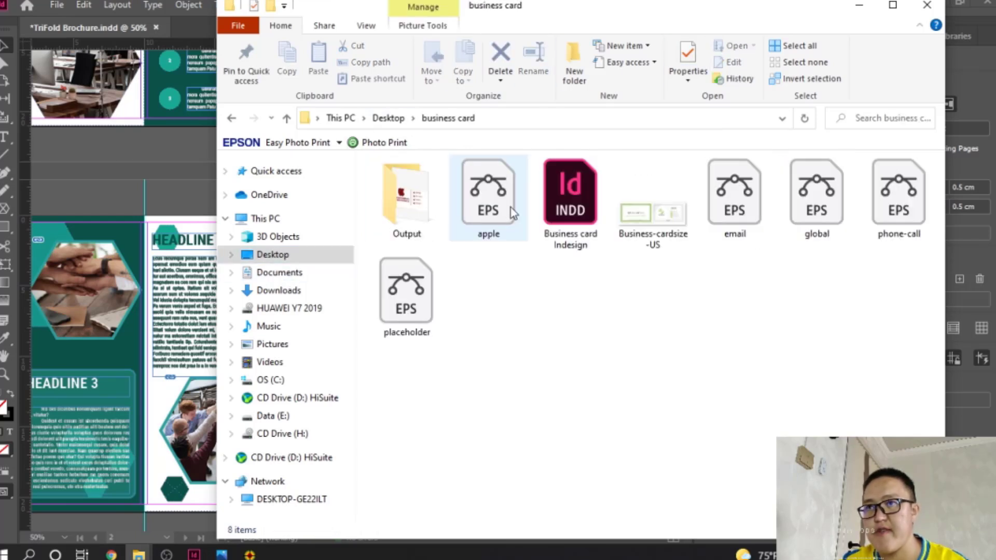
{"action": "left_click", "coordinate": [735, 200]}
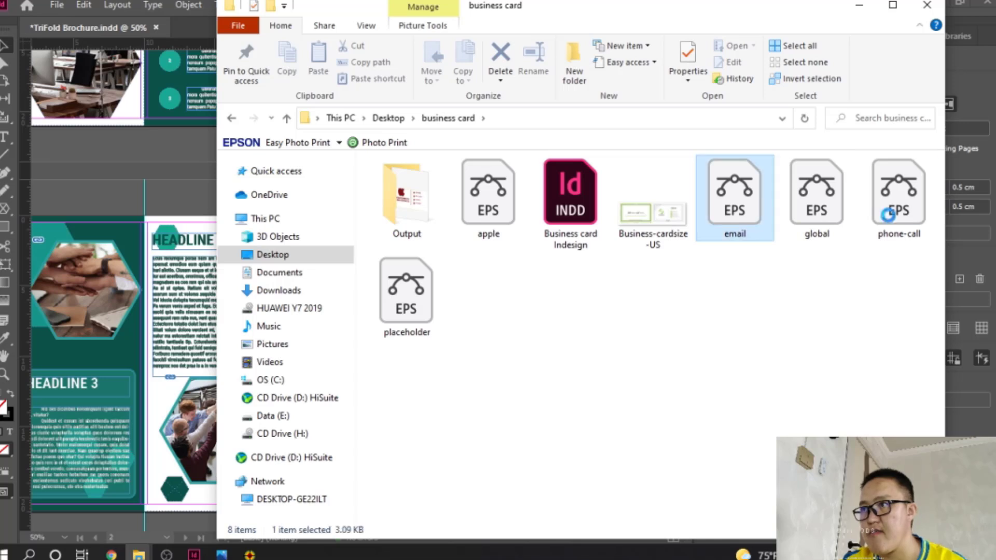
{"action": "left_click", "coordinate": [817, 202], "text": "ctrl"}
{"action": "left_click", "coordinate": [896, 213], "text": "ctrl"}
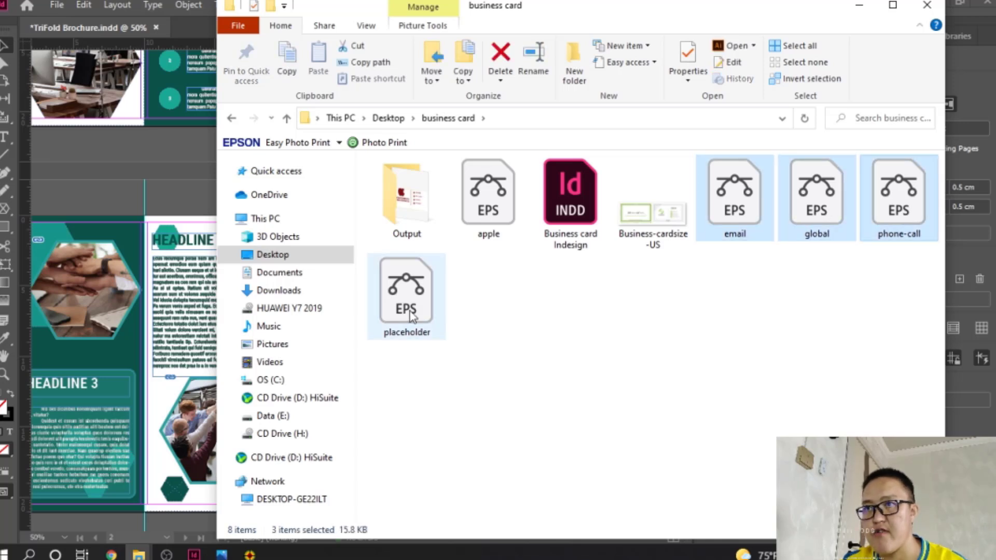
{"action": "left_click", "coordinate": [406, 291], "text": "ctrl"}
{"action": "right_click", "coordinate": [409, 290]}
{"action": "left_click", "coordinate": [448, 457]}
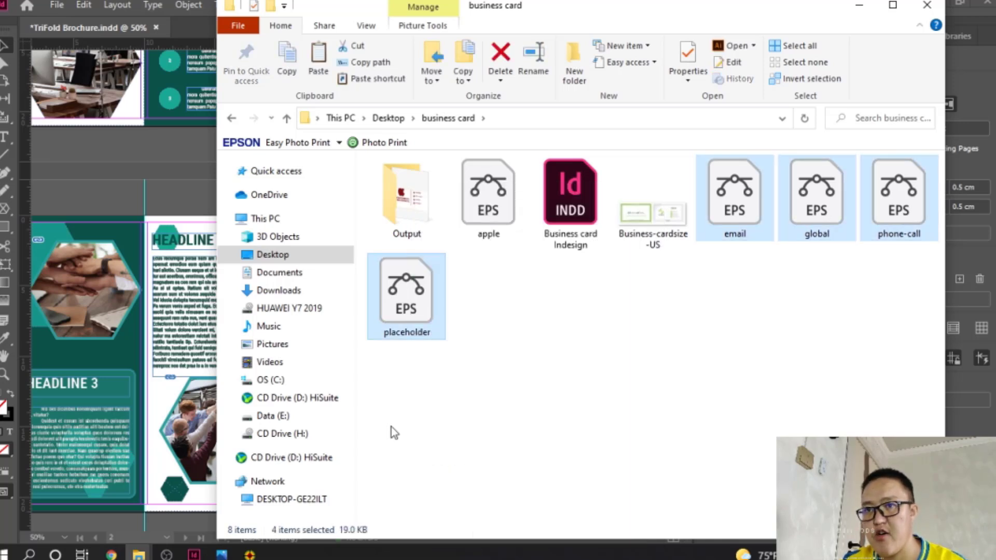
Step: Paste the four EPS files into Tri Fold Brochure > Assets
{"action": "left_click", "coordinate": [389, 118]}
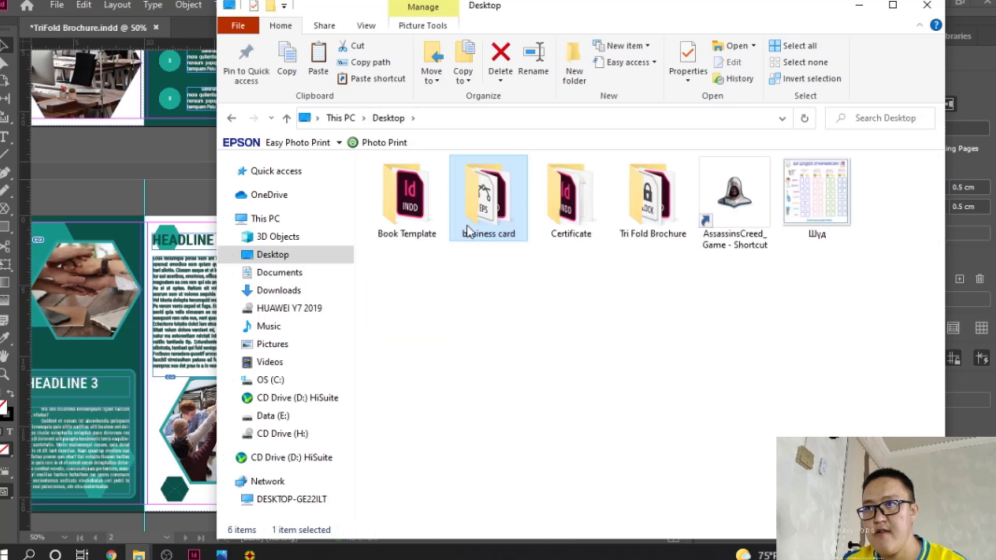
{"action": "double_click", "coordinate": [644, 218]}
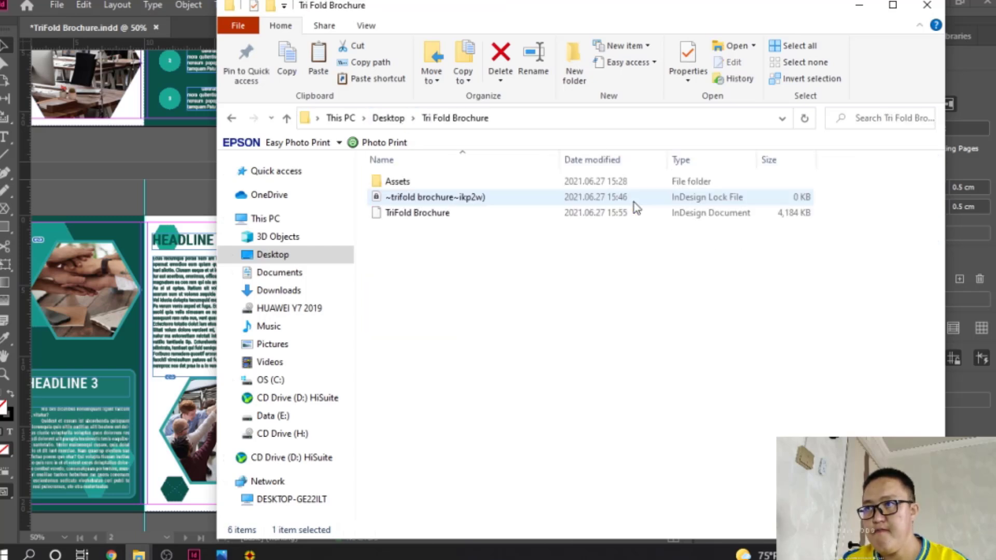
{"action": "double_click", "coordinate": [418, 185]}
{"action": "right_click", "coordinate": [607, 306]}
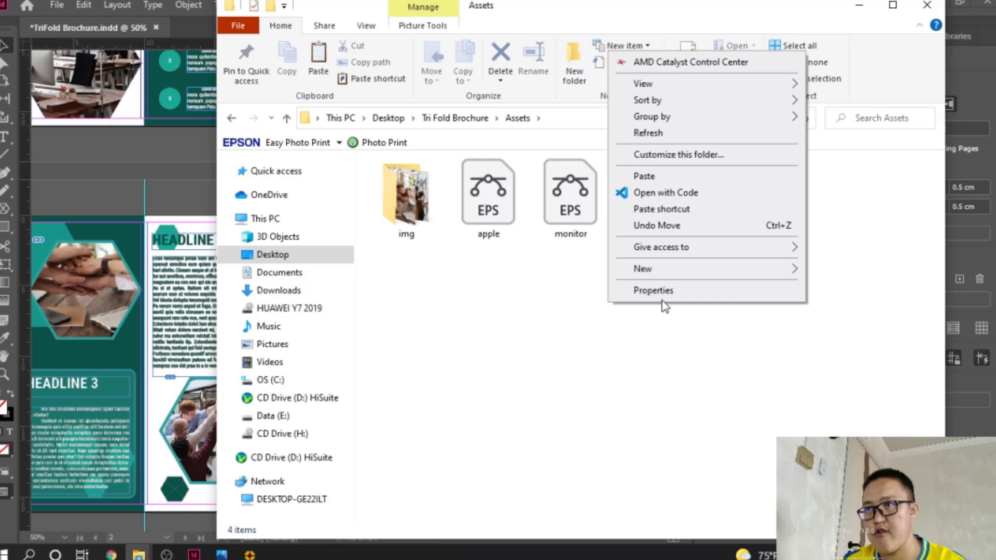
{"action": "left_click", "coordinate": [644, 177]}
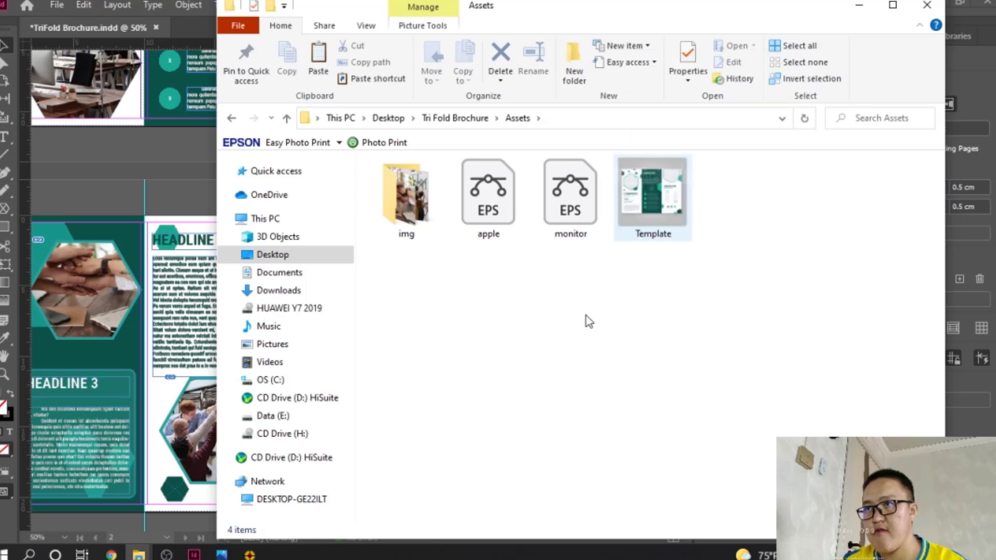
{"action": "left_click", "coordinate": [859, 5]}
Step: Draw a small square image frame, with a Headline-styled CONTACT text frame above it
{"action": "scroll", "coordinate": [348, 418], "scroll_direction": "up", "scroll_amount": 3}
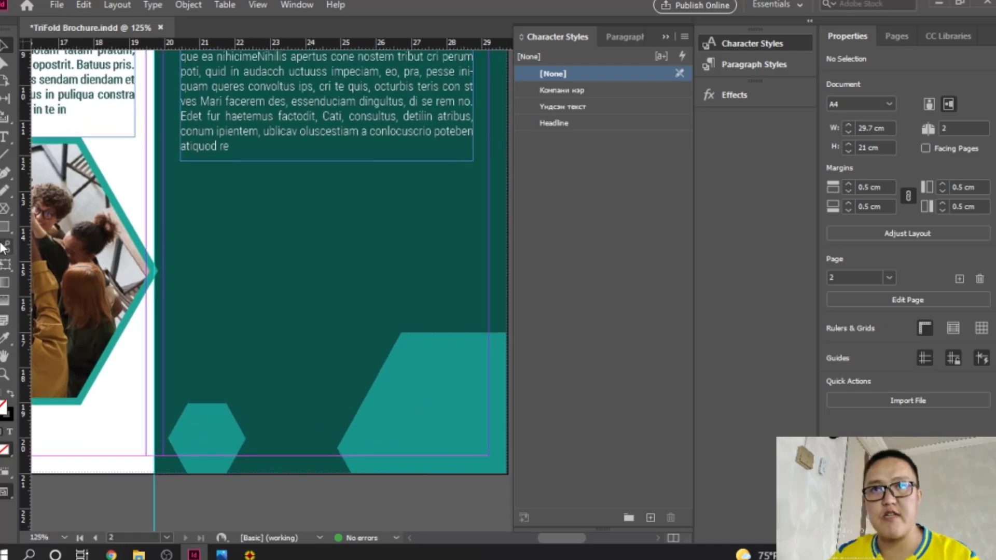
{"action": "right_click", "coordinate": [5, 209]}
{"action": "left_click", "coordinate": [39, 230]}
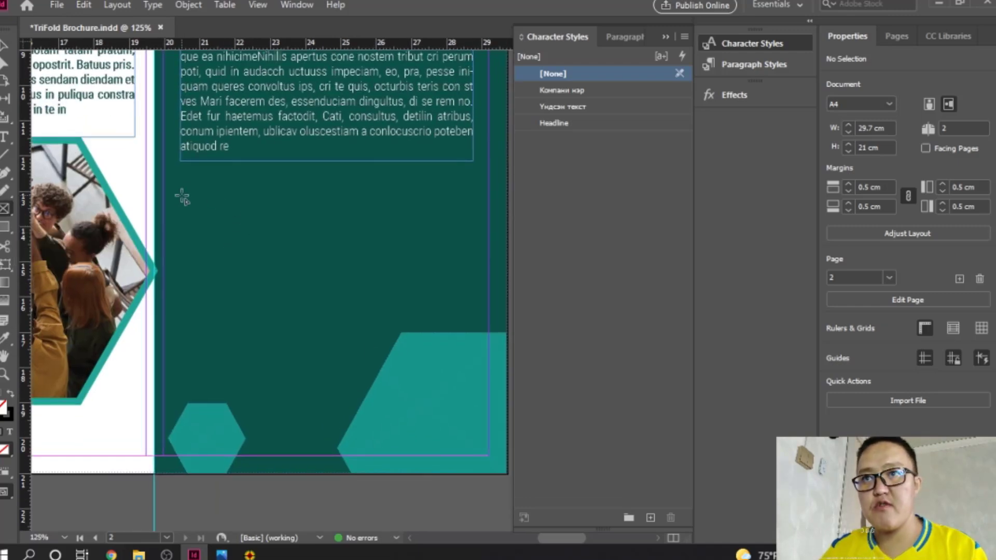
{"action": "left_click_drag", "start_coordinate": [199, 222], "coordinate": [249, 270]}
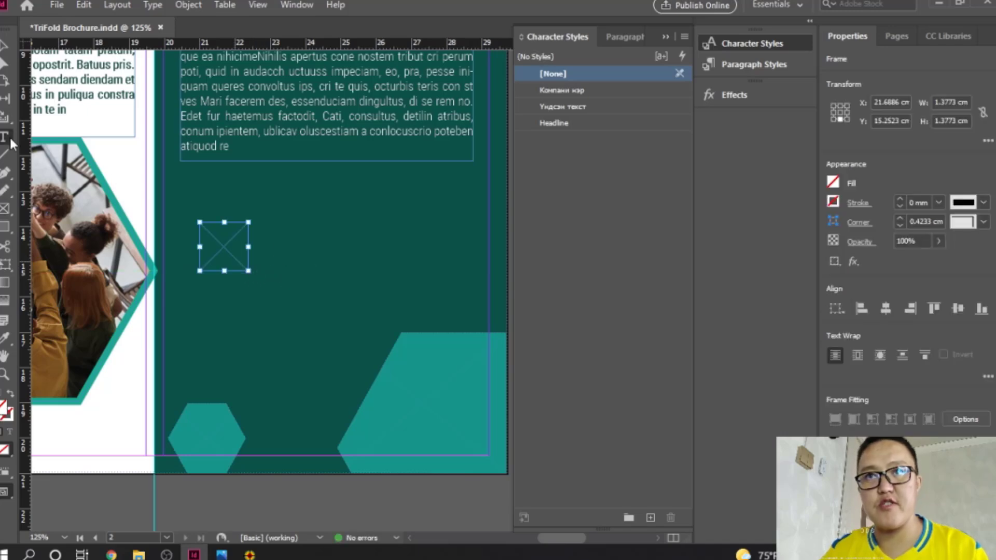
{"action": "left_click_drag", "start_coordinate": [200, 189], "coordinate": [351, 217]}
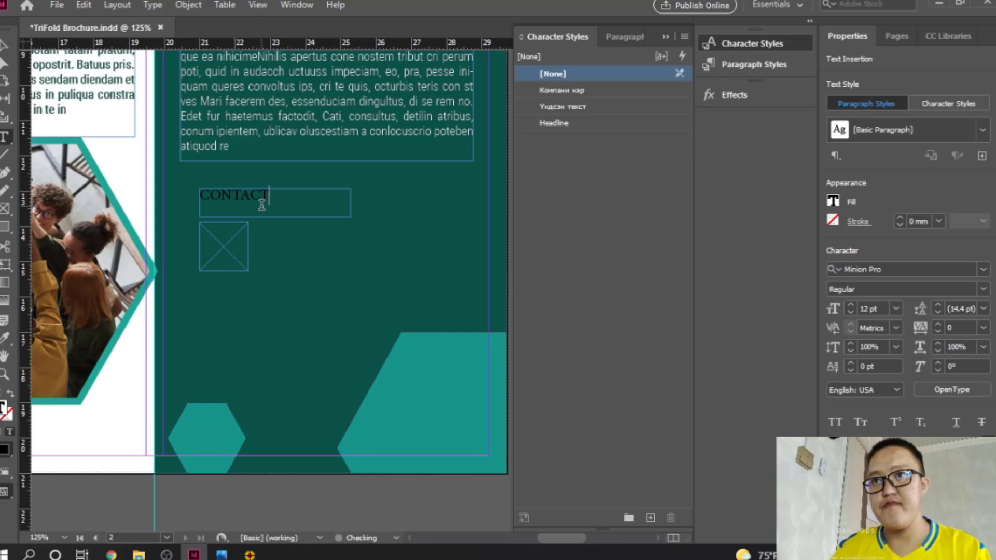
{"action": "left_click", "coordinate": [10, 47]}
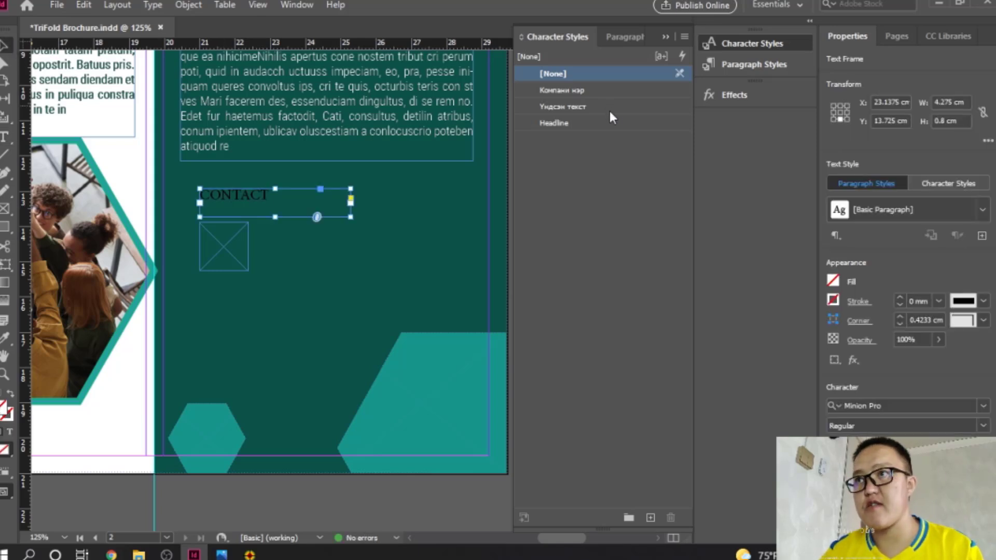
{"action": "left_click", "coordinate": [555, 123]}
Step: Paste three copies of the 1.05 × 1.05 cm frame to stack four under CONTACT, then select the top one
{"action": "left_click_drag", "start_coordinate": [232, 241], "coordinate": [237, 275]}
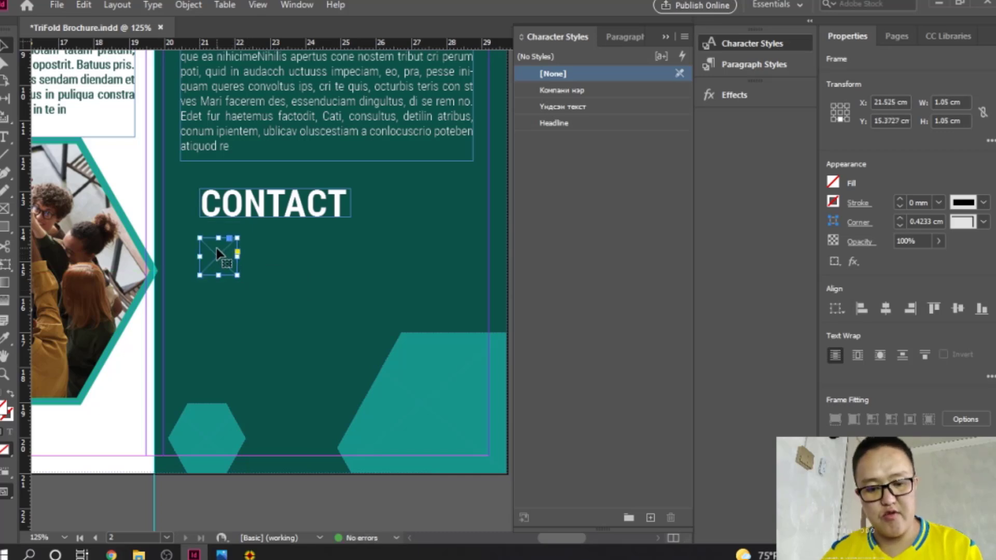
{"action": "key", "text": "ctrl+v"}
{"action": "left_click_drag", "start_coordinate": [358, 294], "coordinate": [225, 302]}
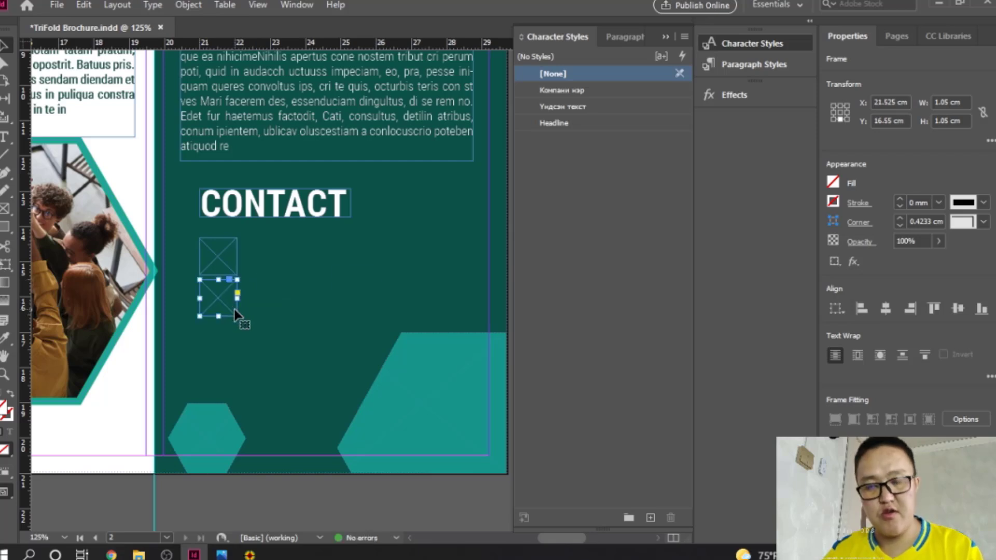
{"action": "key", "text": "ctrl+v"}
{"action": "left_click_drag", "start_coordinate": [361, 293], "coordinate": [223, 340]}
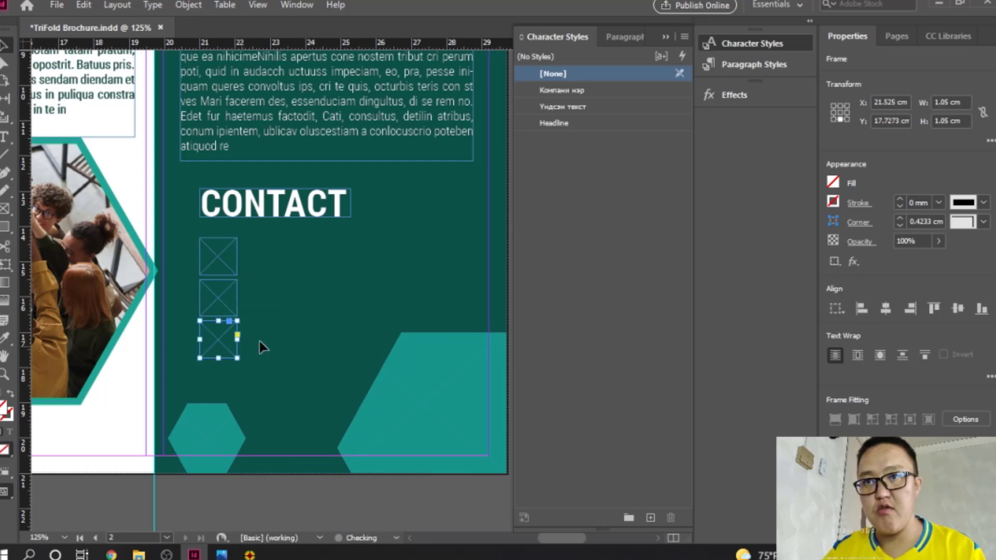
{"action": "key", "text": "ctrl+v"}
{"action": "left_click_drag", "start_coordinate": [361, 304], "coordinate": [231, 369]}
{"action": "left_click", "coordinate": [228, 294], "text": "shift"}
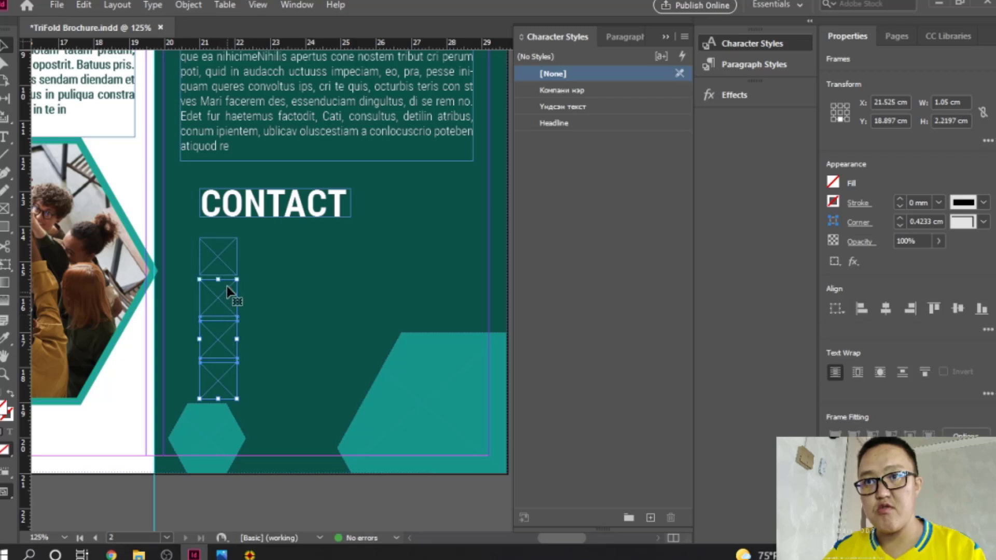
{"action": "left_click", "coordinate": [222, 259], "text": "shift"}
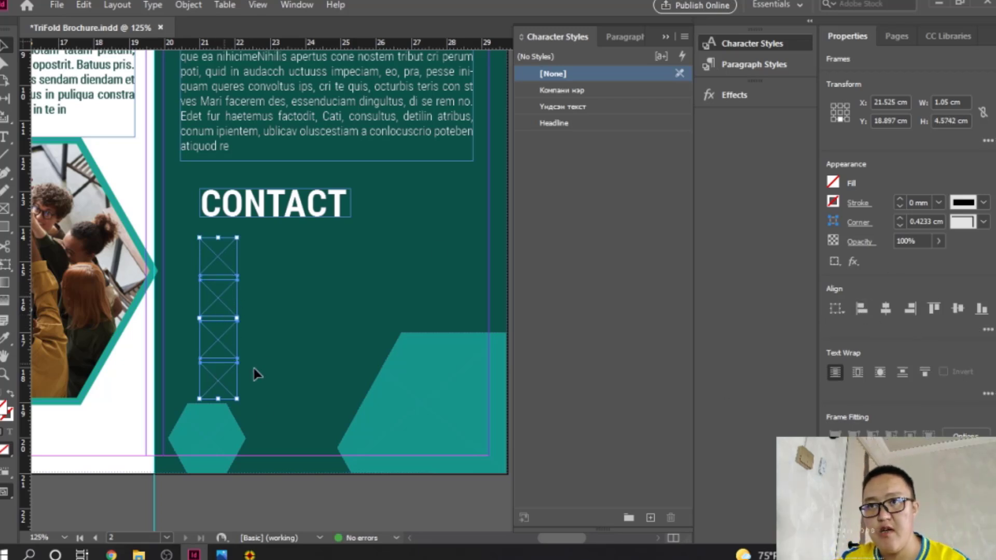
{"action": "left_click", "coordinate": [338, 298]}
{"action": "left_click", "coordinate": [223, 257]}
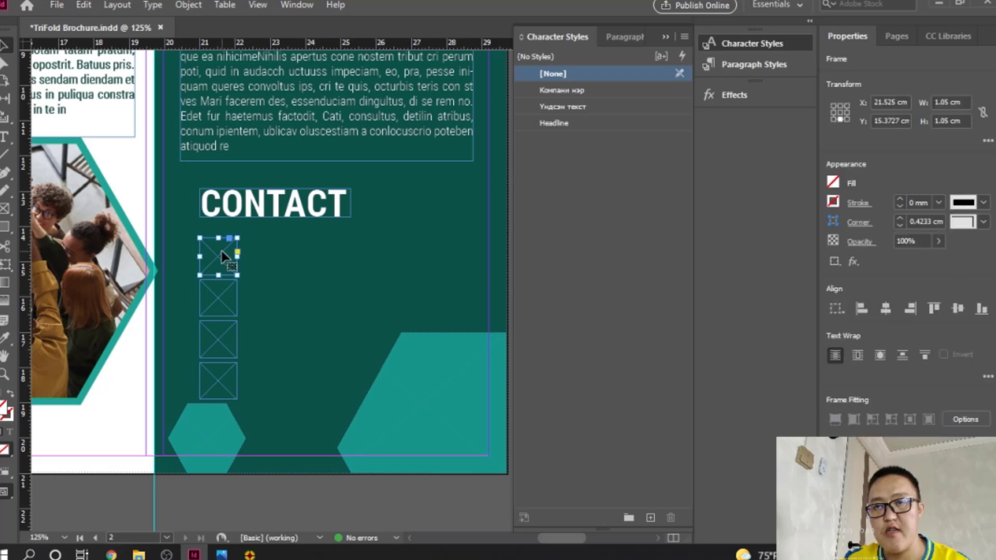
Step: Type the contact phone number in a new frame beside the top icon and apply Үндсэн текст
{"action": "left_click", "coordinate": [5, 137]}
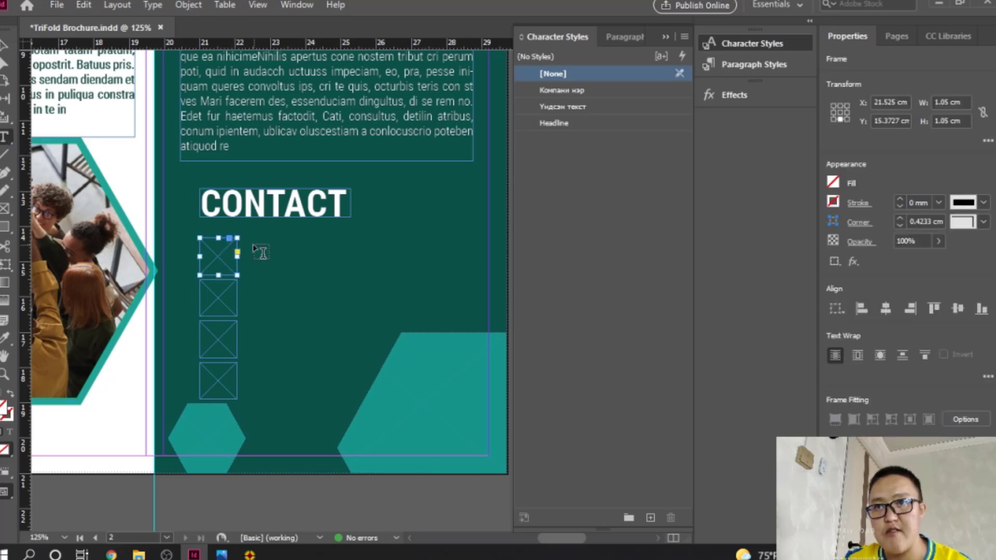
{"action": "left_click_drag", "start_coordinate": [252, 245], "coordinate": [408, 271]}
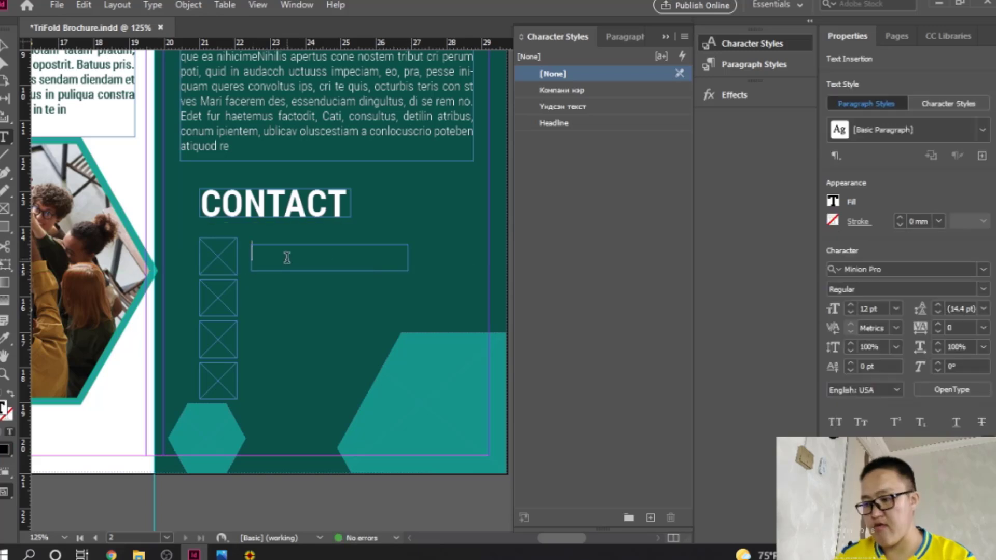
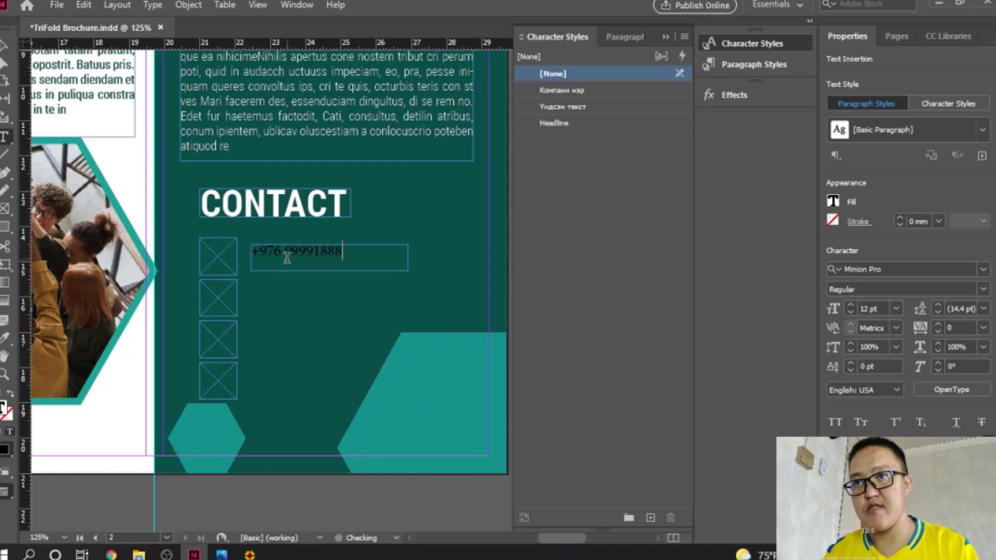
{"action": "key", "text": "ctrl+a"}
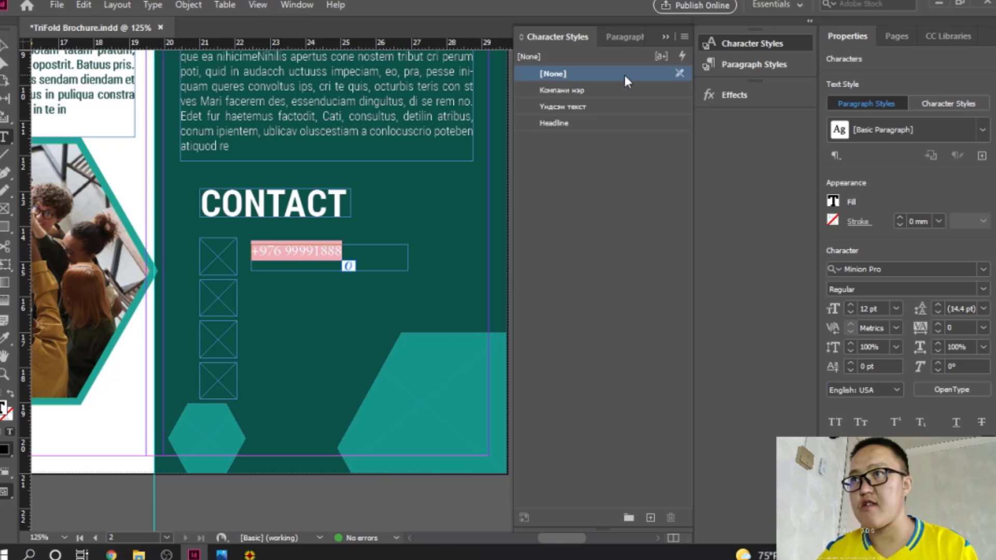
{"action": "left_click", "coordinate": [581, 108]}
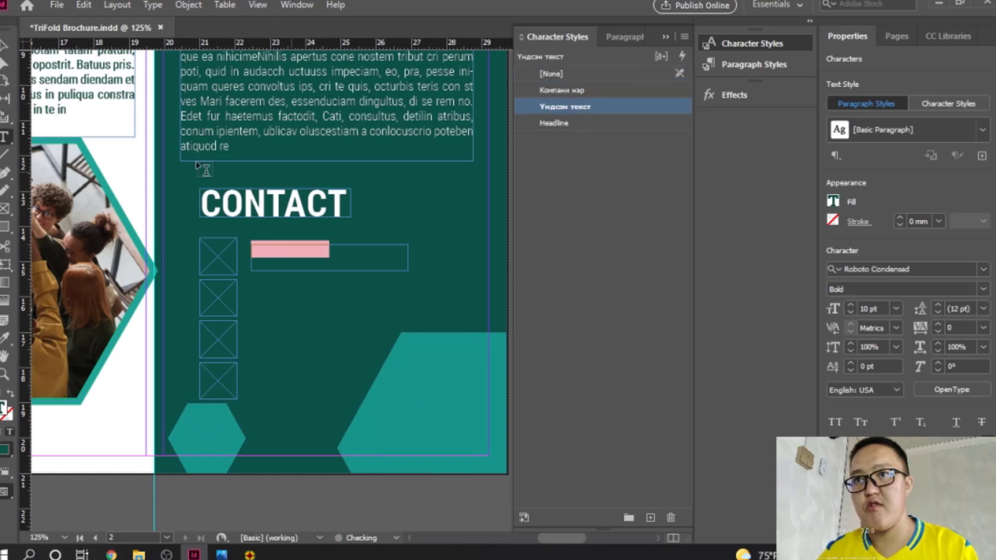
Step: Colour the phone number text white
{"action": "left_click", "coordinate": [4, 46]}
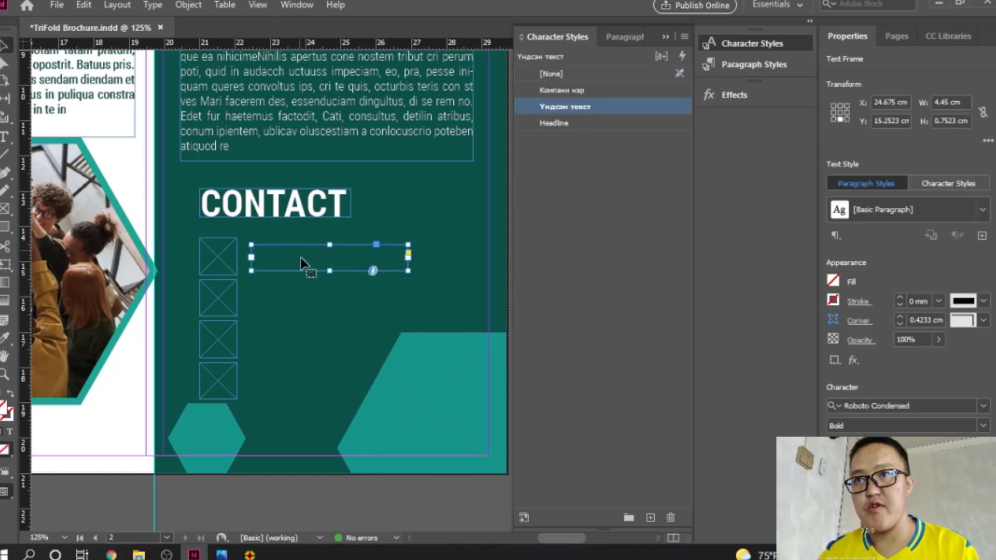
{"action": "left_click", "coordinate": [9, 431]}
{"action": "double_click", "coordinate": [3, 410]}
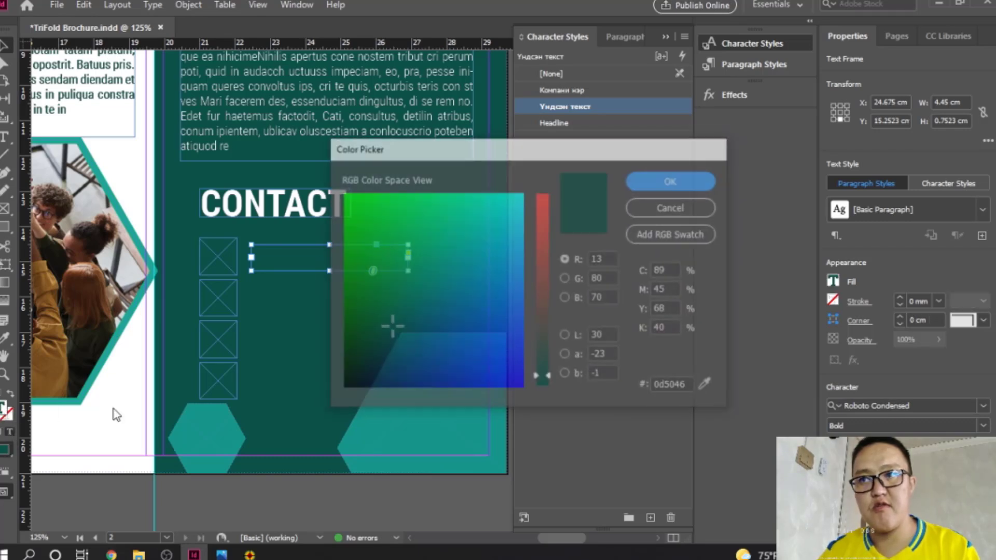
{"action": "left_click_drag", "start_coordinate": [421, 260], "coordinate": [547, 179]}
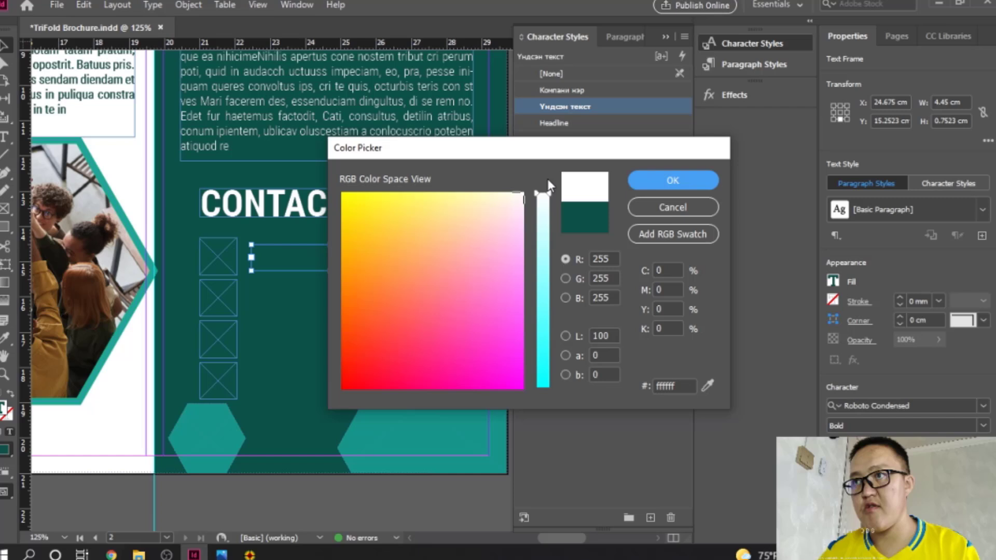
{"action": "left_click", "coordinate": [637, 183]}
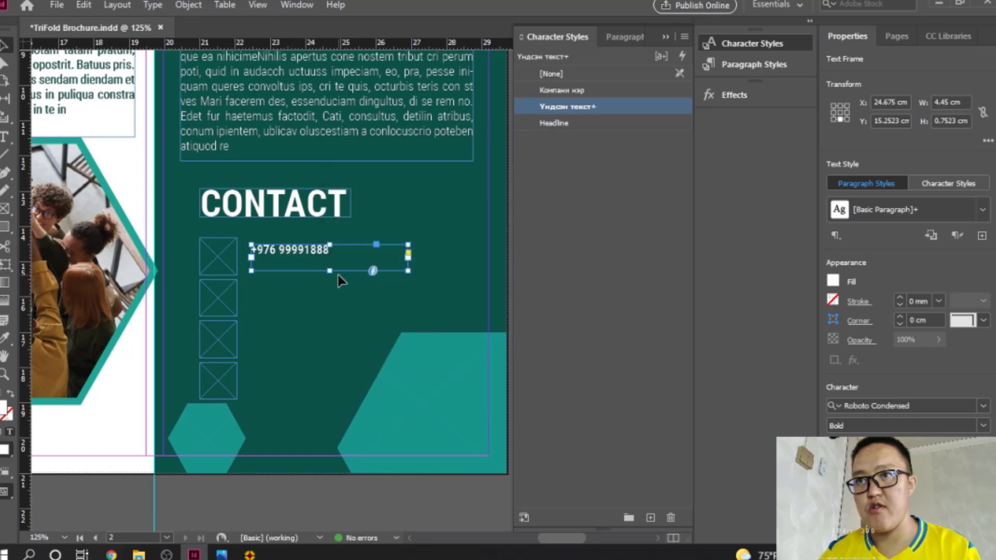
Step: Trim the phone frame and replace the second line's text with the company's address
{"action": "left_click_drag", "start_coordinate": [330, 270], "coordinate": [303, 304]}
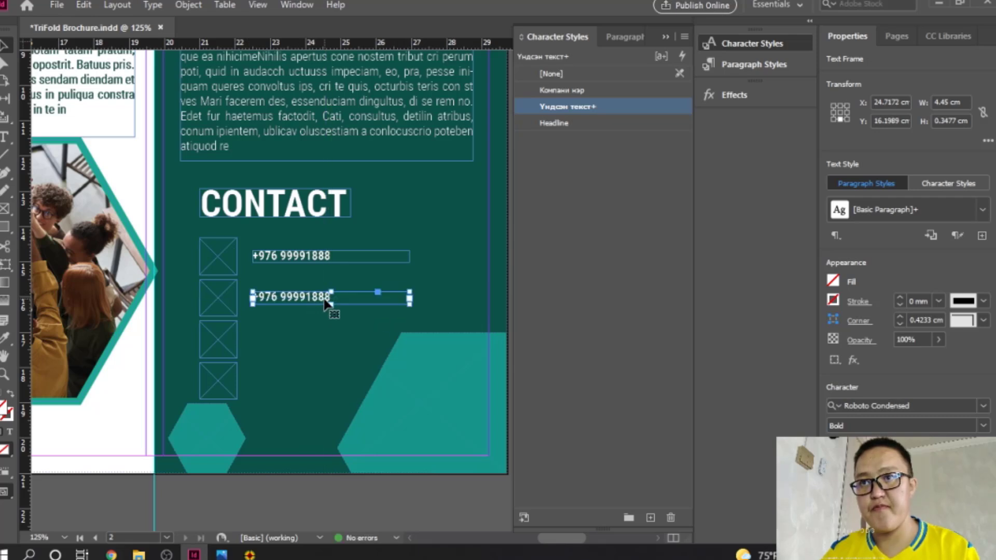
{"action": "double_click", "coordinate": [330, 296]}
{"action": "key", "text": "ctrl+a"}
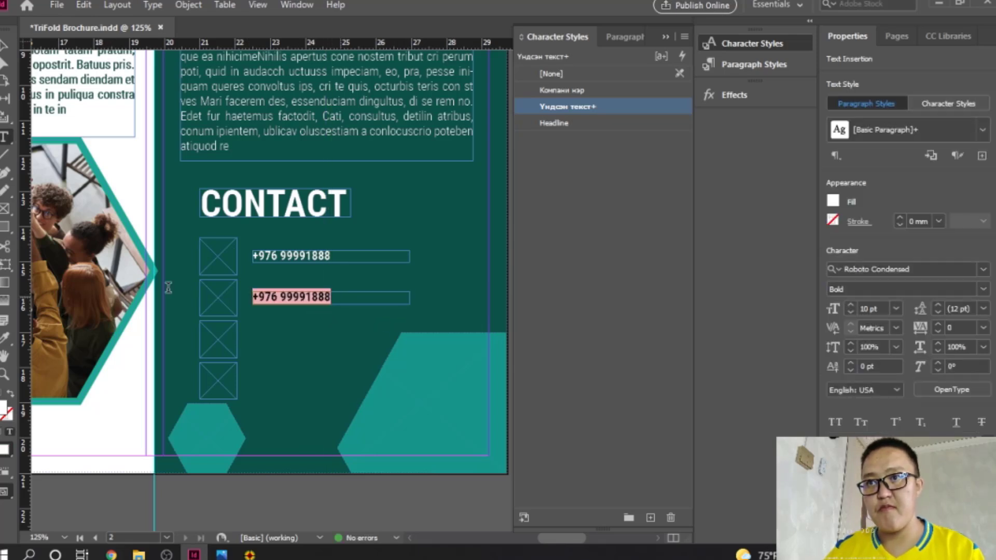
{"action": "type", "text": "М"}
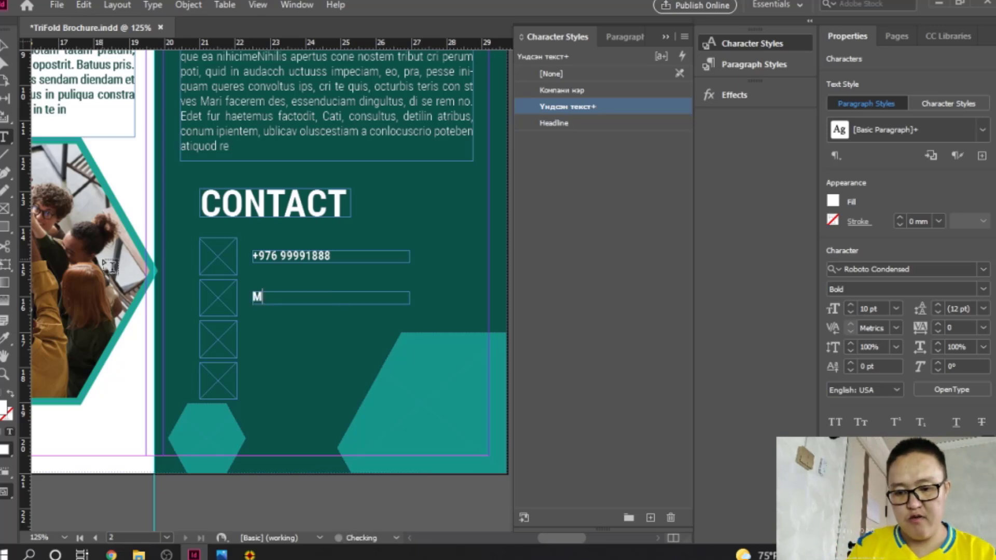
{"action": "type", "text": "онг"}
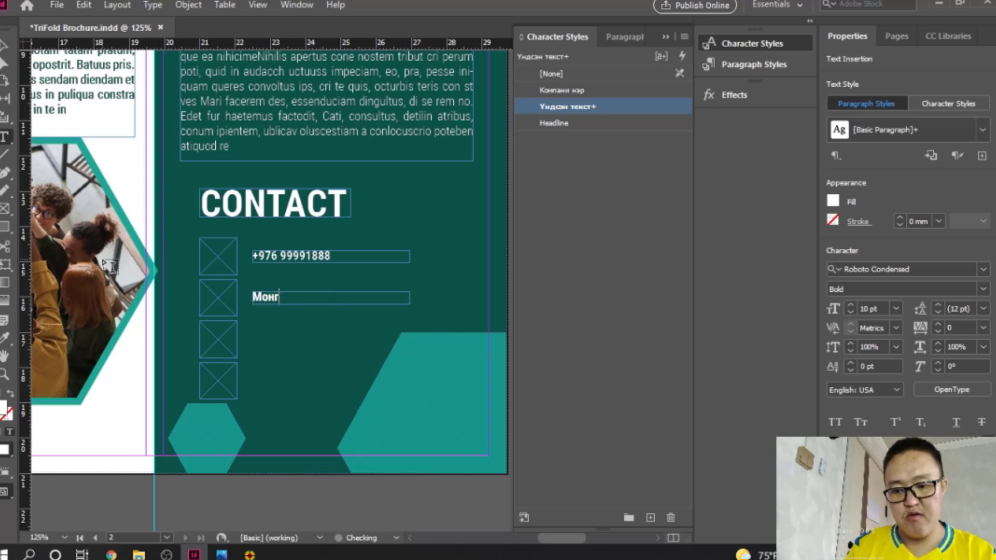
{"action": "type", "text": "лодол улс"}
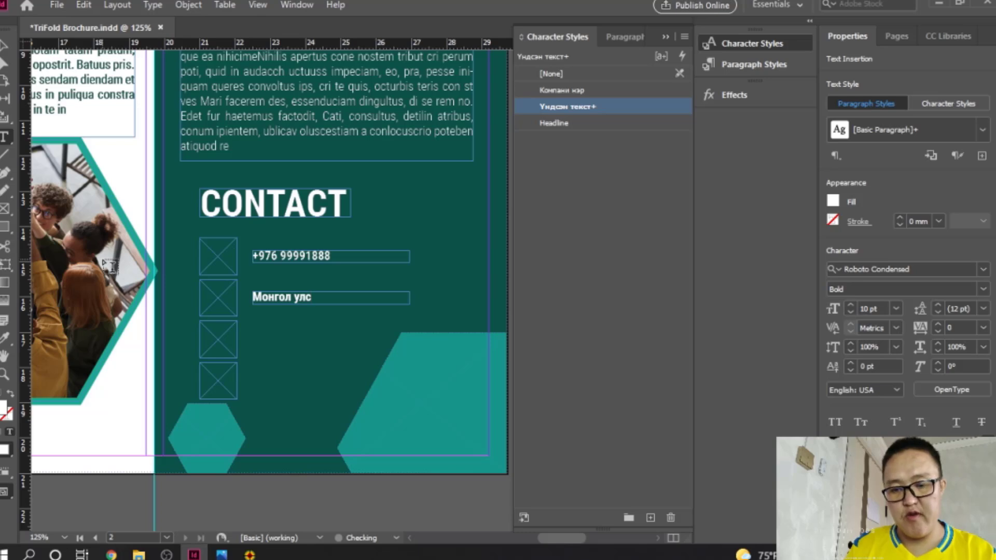
{"action": "type", "text": ", Ул"}
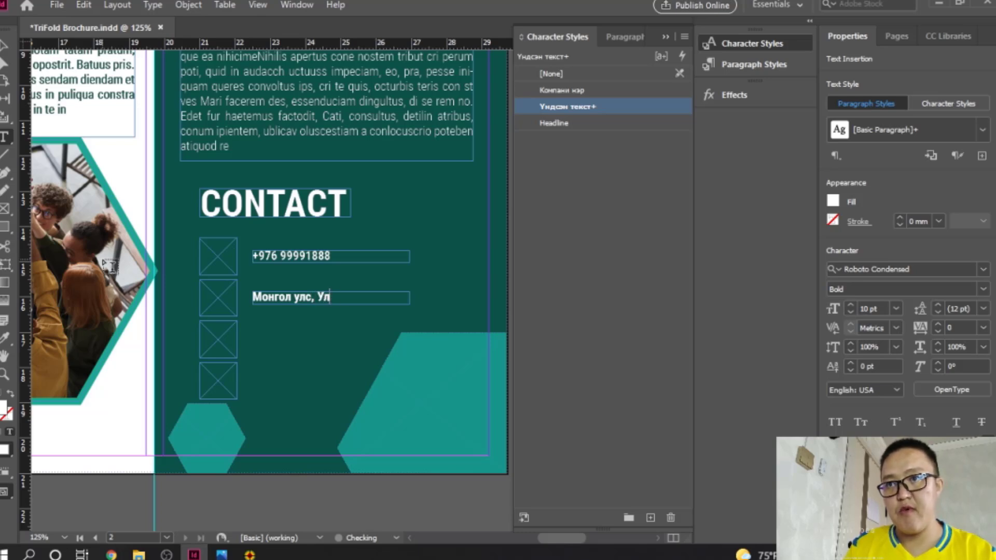
{"action": "type", "text": "даанбаа"}
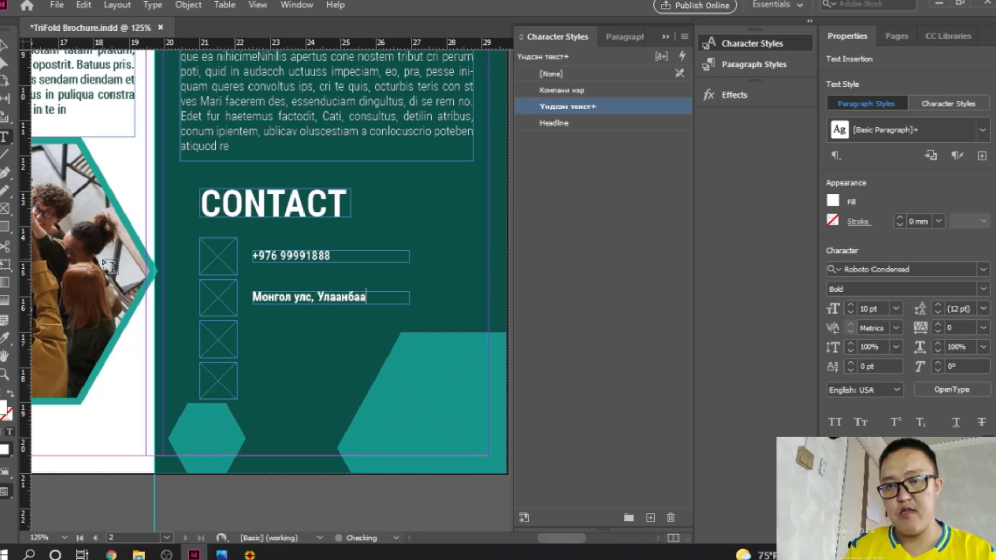
{"action": "type", "text": "тар хот"}
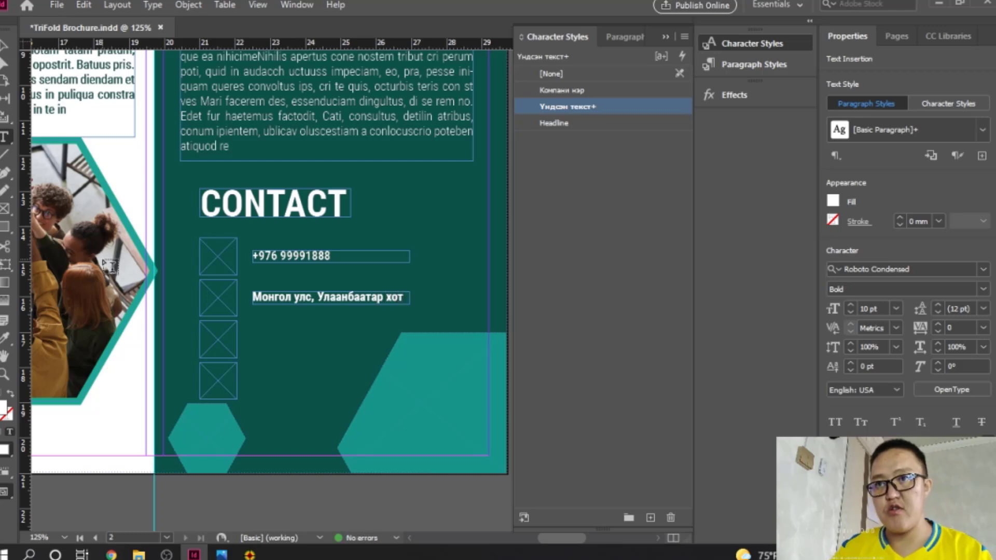
{"action": "left_click", "coordinate": [5, 46]}
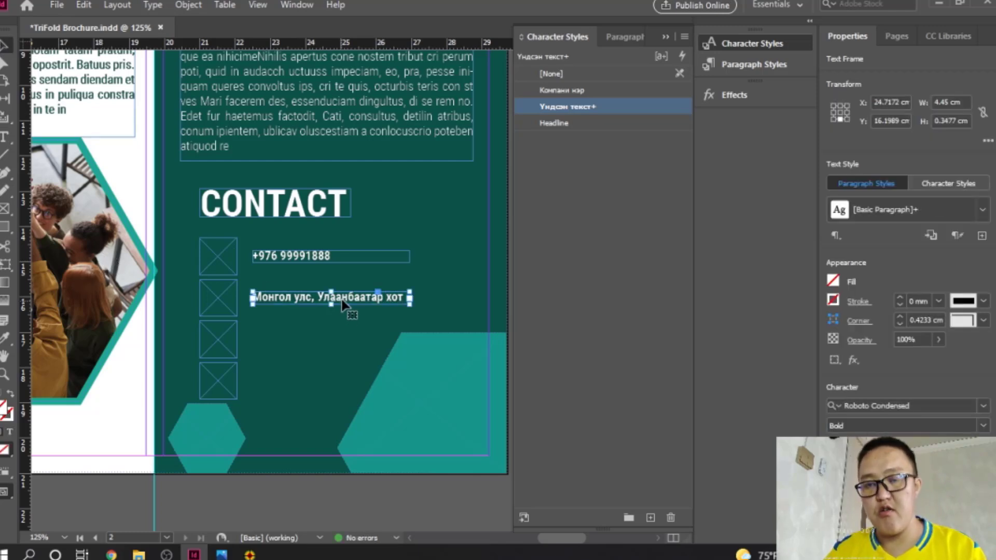
{"action": "left_click_drag", "start_coordinate": [345, 305], "coordinate": [318, 337]}
{"action": "left_click", "coordinate": [354, 340]}
{"action": "left_click", "coordinate": [328, 353]}
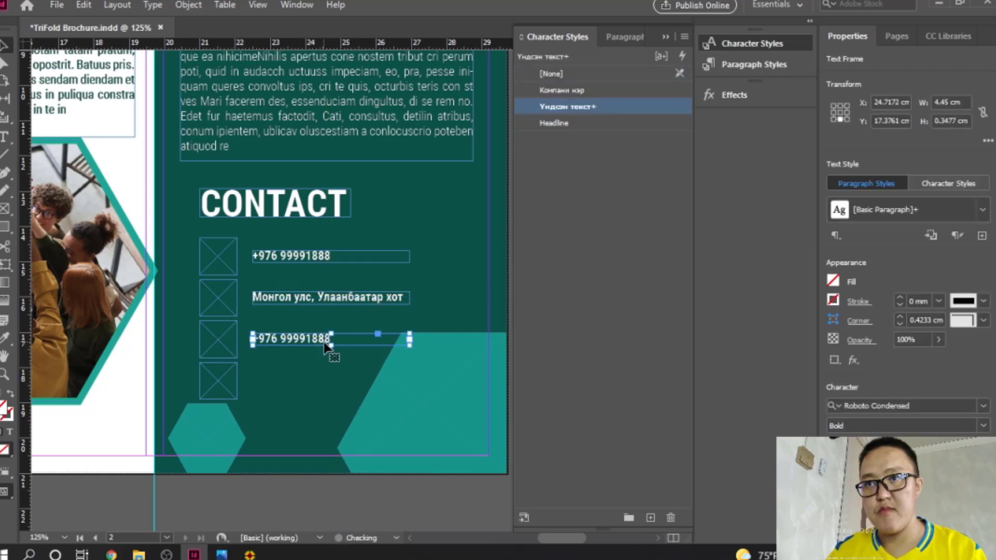
{"action": "triple_click", "coordinate": [329, 338]}
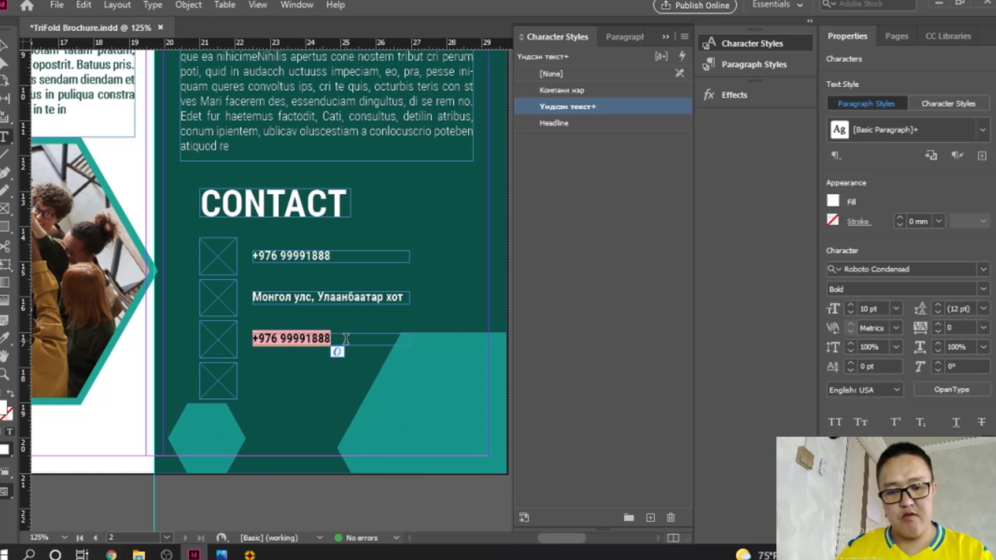
{"action": "type", "text": "цц"}
{"action": "key", "text": "BackSpace"}
{"action": "key", "text": "BackSpace"}
{"action": "key", "text": "alt+shift"}
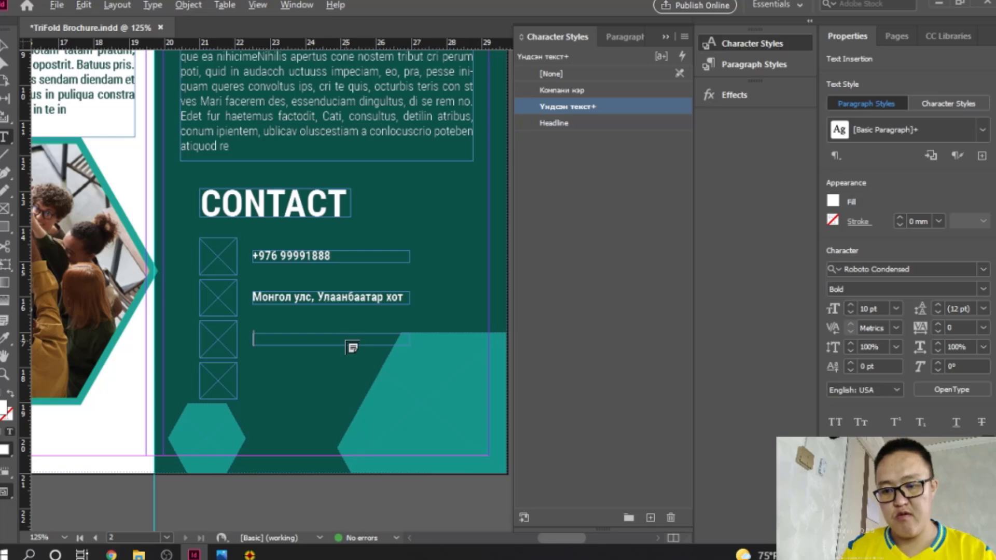
{"action": "type", "text": "ww"}
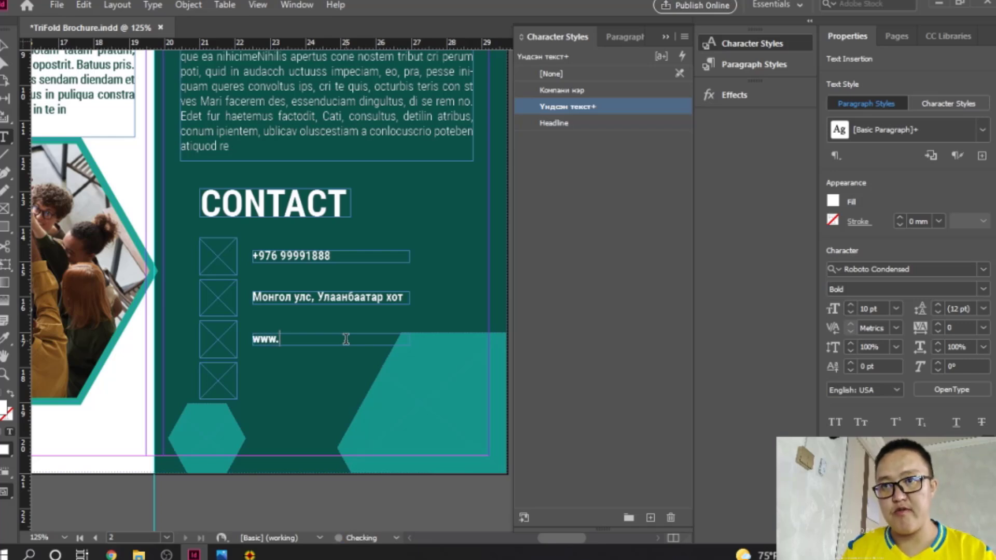
{"action": "type", "text": "w."}
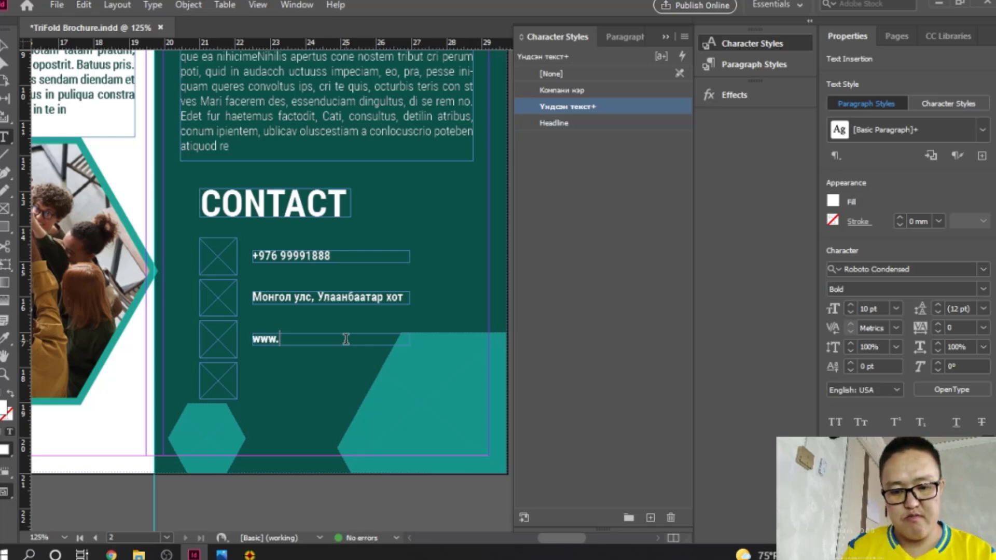
{"action": "type", "text": "computer"}
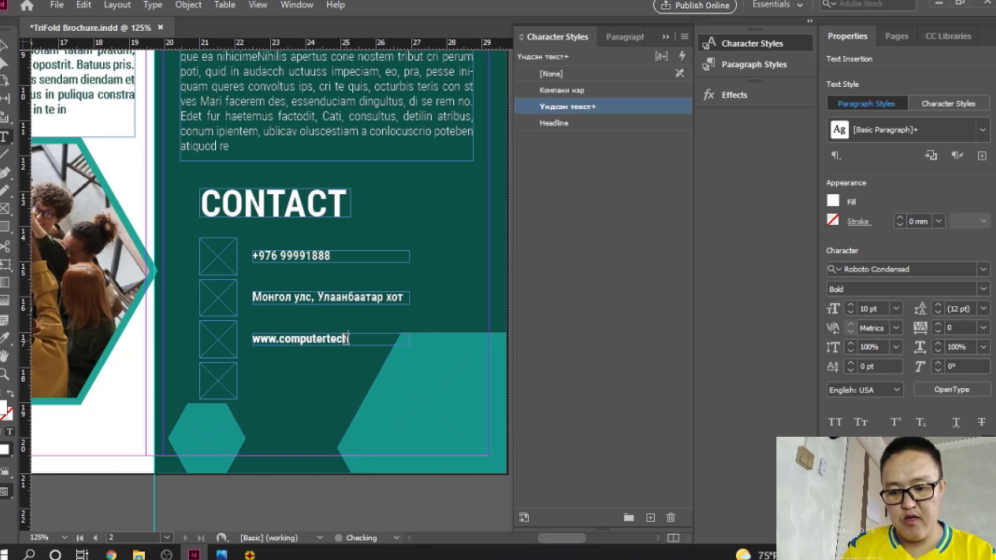
{"action": "type", "text": "tech.mn"}
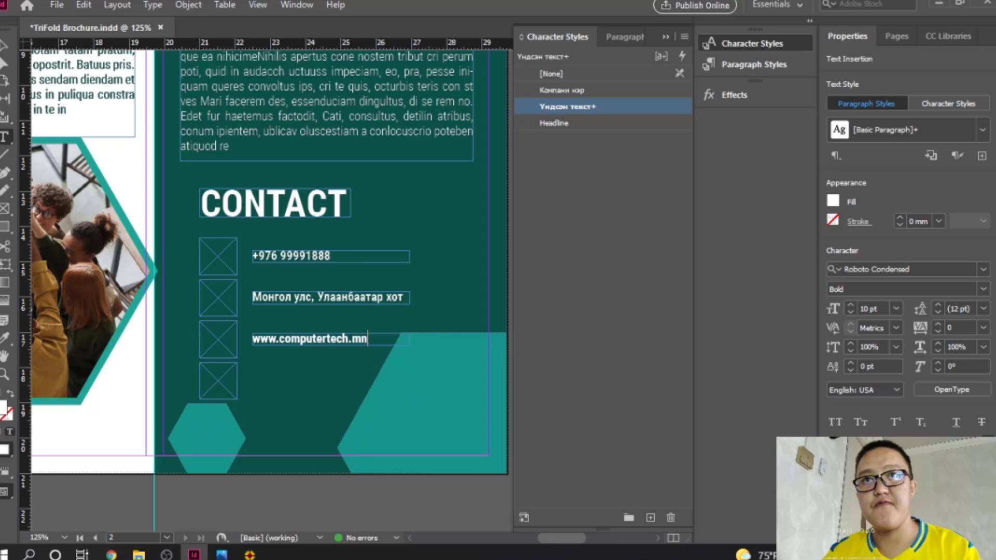
{"action": "key", "text": "Escape"}
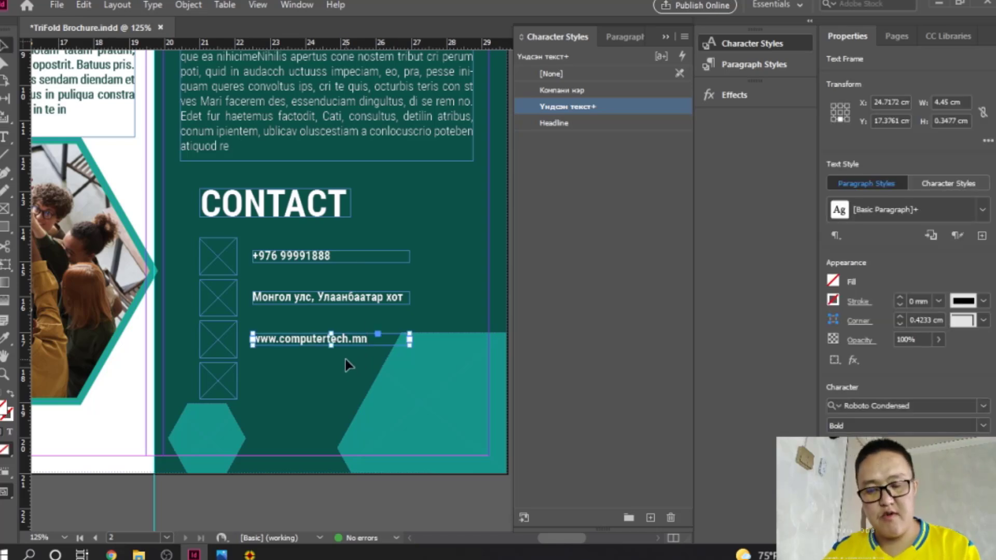
Step: Duplicate the website frame beside the bottom icon and replace its text with the company e-mail address
{"action": "key", "text": "ctrl+c"}
{"action": "key", "text": "ctrl+v"}
{"action": "left_click_drag", "start_coordinate": [378, 293], "coordinate": [352, 380]}
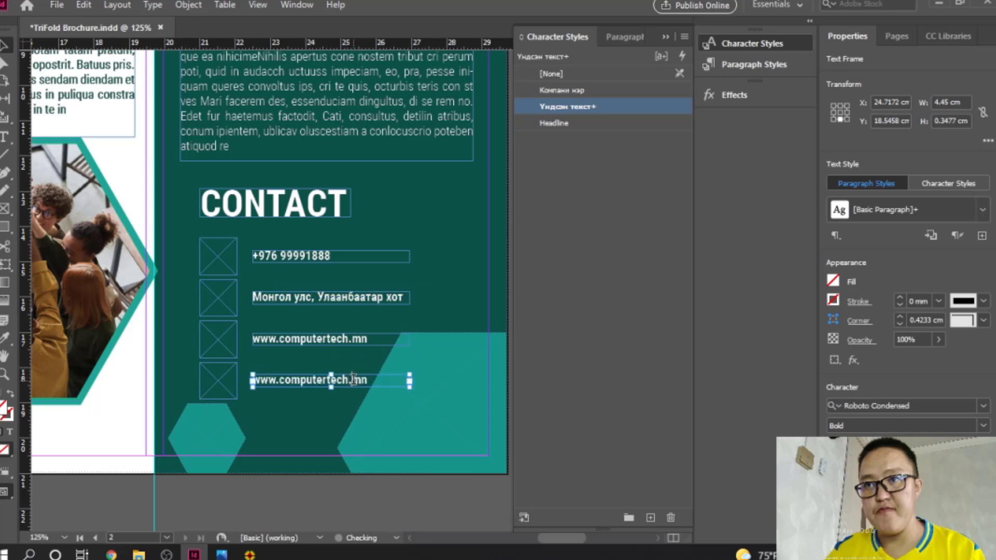
{"action": "double_click", "coordinate": [353, 380]}
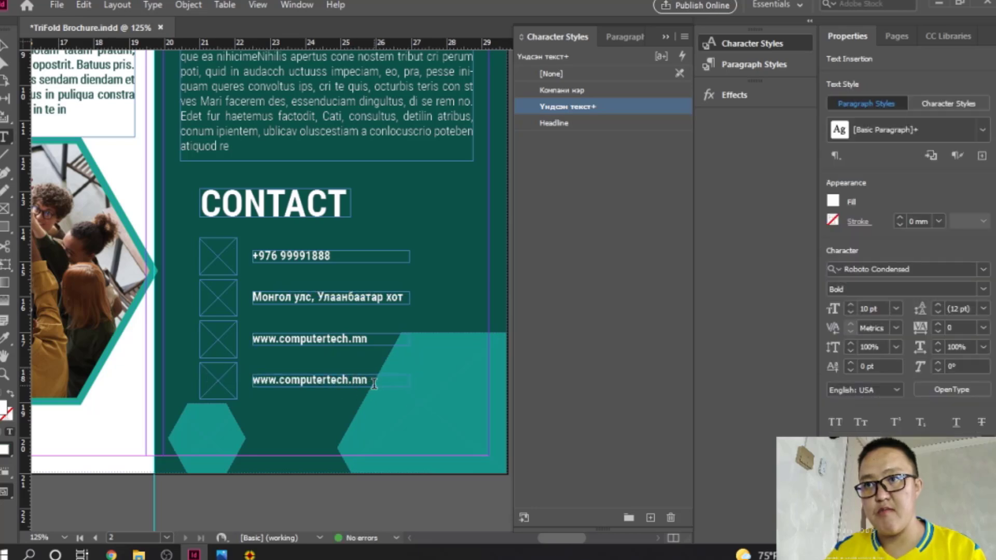
{"action": "key", "text": "ctrl+a"}
{"action": "key", "text": "BackSpace"}
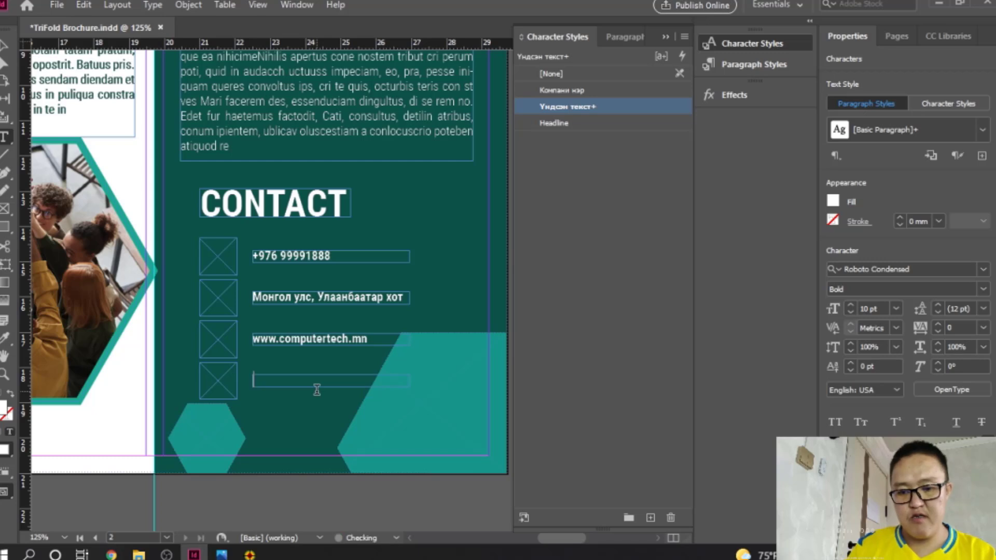
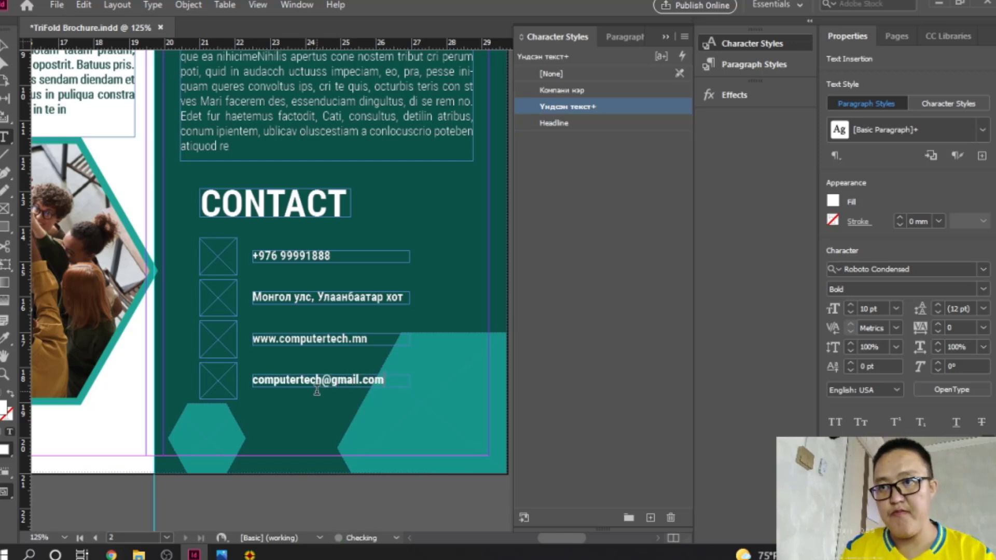
{"action": "key", "text": "Escape"}
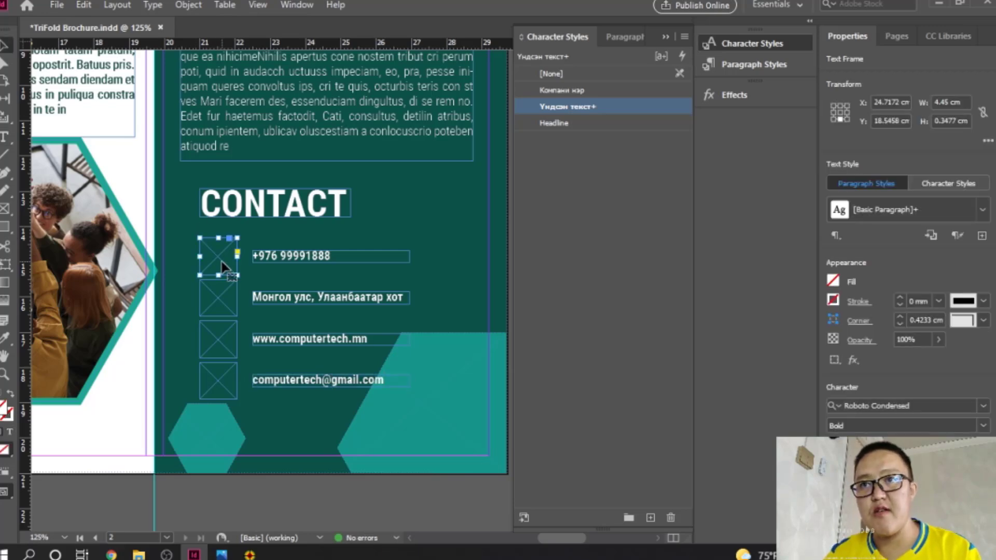
Step: Place the red phone icon from Assets in the first CONTACT frame and fit it proportionally
{"action": "key", "text": "ctrl+d"}
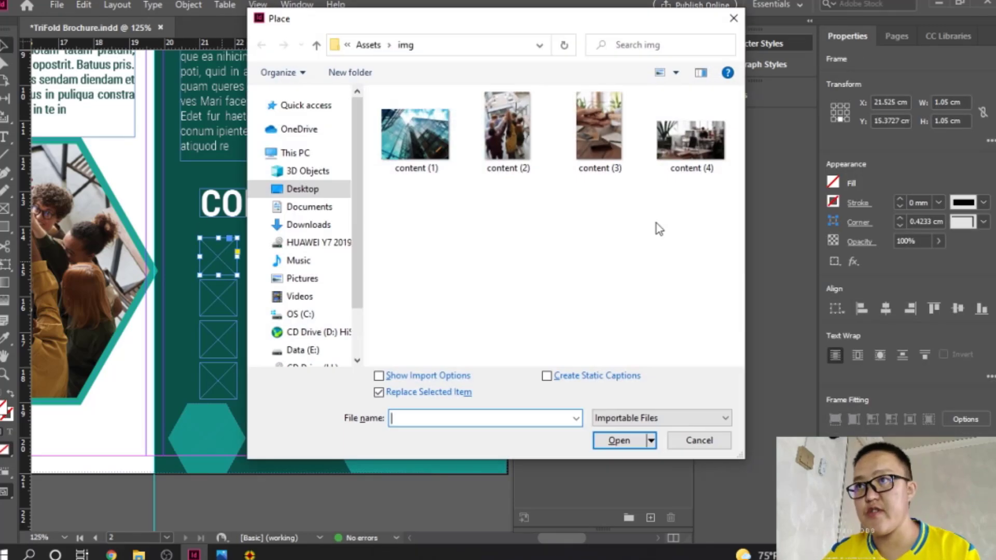
{"action": "left_click", "coordinate": [362, 45]}
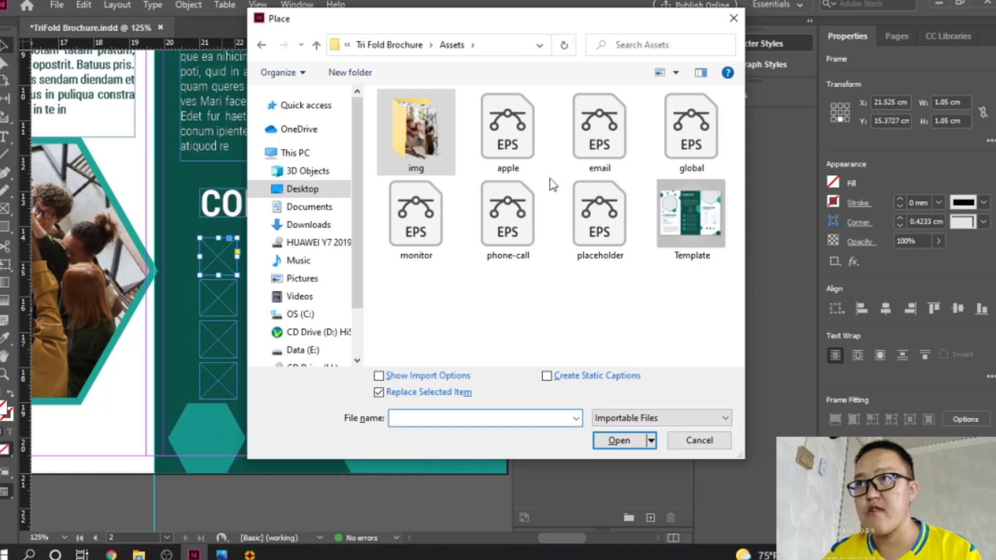
{"action": "double_click", "coordinate": [507, 218]}
{"action": "right_click", "coordinate": [217, 261]}
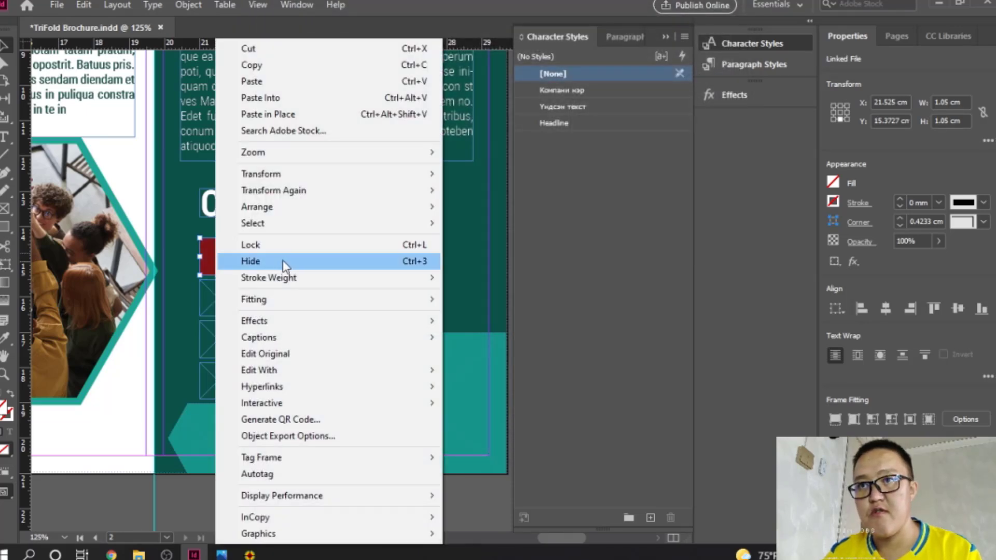
{"action": "mouse_move", "coordinate": [329, 301]}
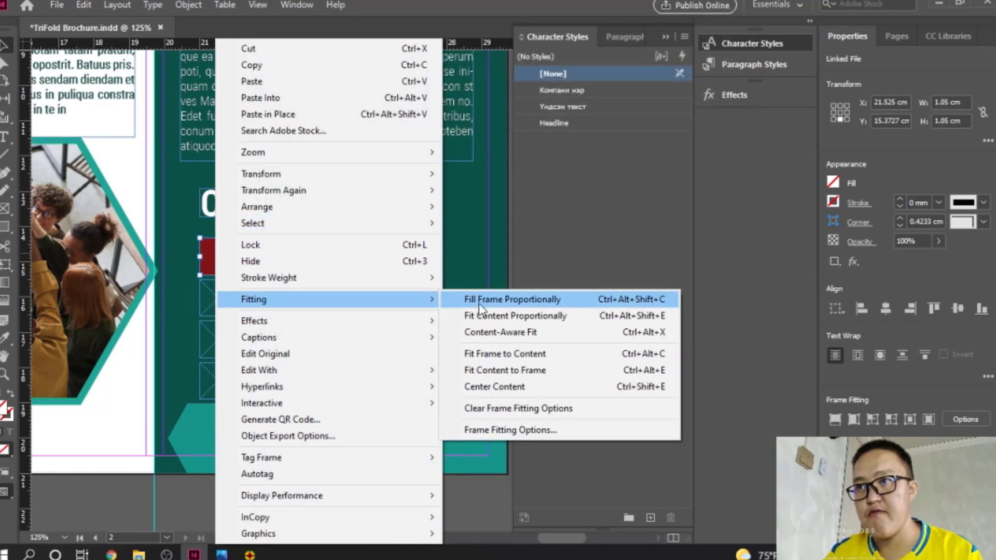
{"action": "left_click", "coordinate": [498, 316]}
Step: Place the location-pin icon in the address-line frame and fit it proportionally
{"action": "left_click", "coordinate": [226, 311]}
{"action": "right_click", "coordinate": [224, 310]}
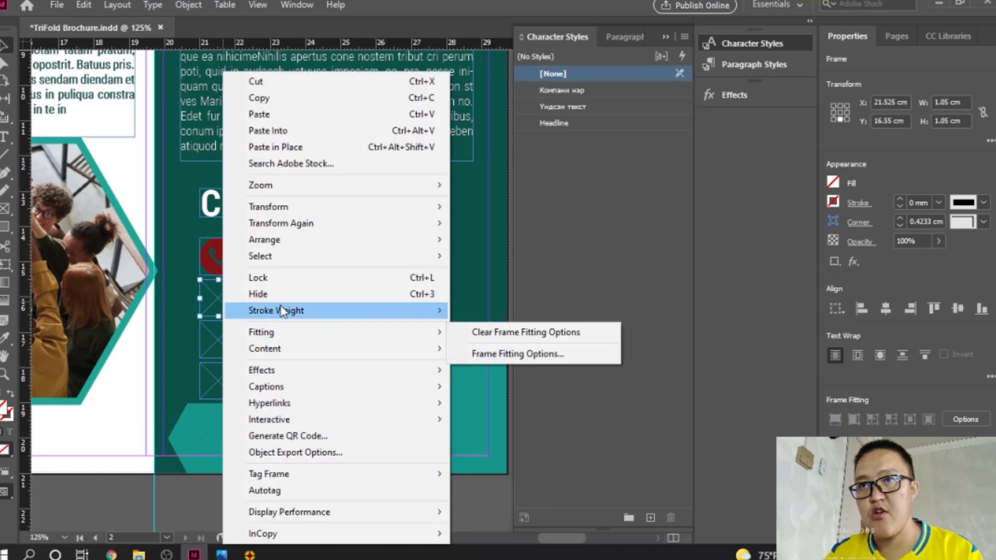
{"action": "left_click", "coordinate": [210, 300]}
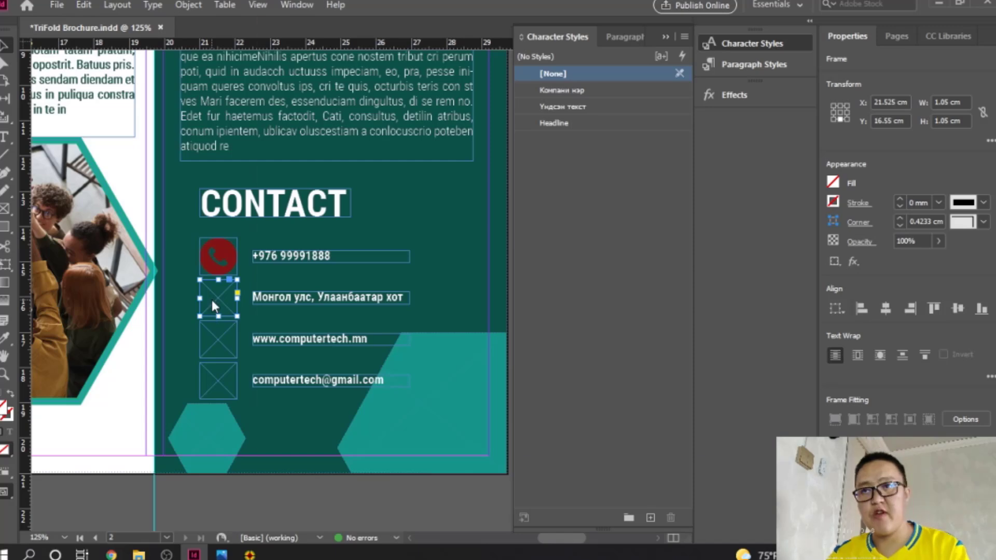
{"action": "key", "text": "ctrl+d"}
{"action": "left_click_drag", "start_coordinate": [492, 18], "coordinate": [573, 18]}
{"action": "double_click", "coordinate": [690, 223]}
{"action": "right_click", "coordinate": [223, 326]}
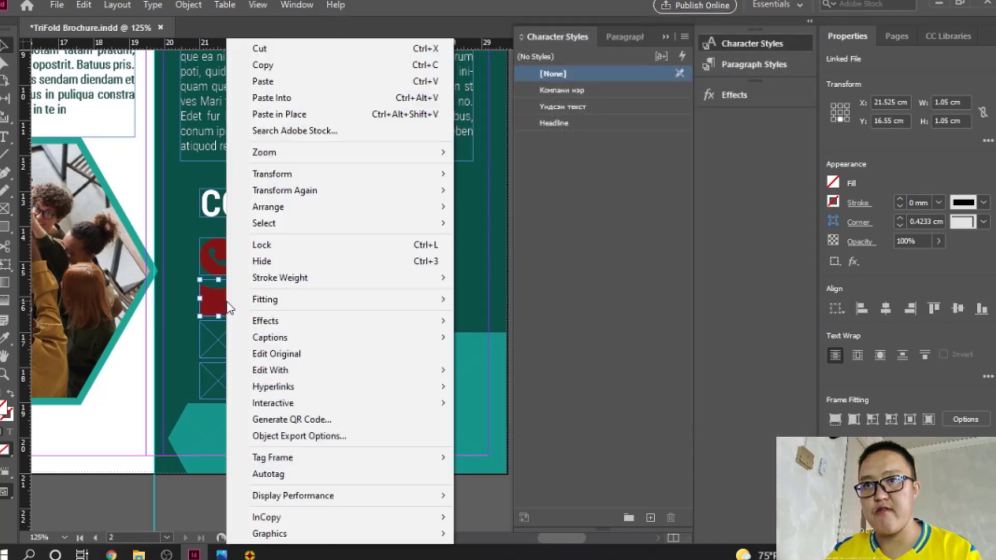
{"action": "mouse_move", "coordinate": [303, 305]}
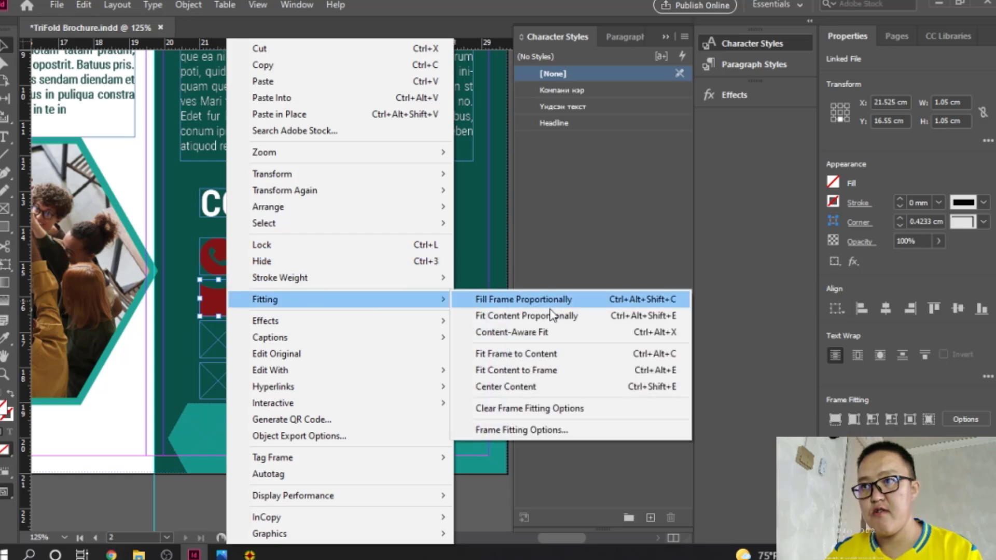
{"action": "left_click", "coordinate": [549, 315]}
Step: Place the globe icon in the website-line frame and fit it proportionally
{"action": "left_click", "coordinate": [228, 345]}
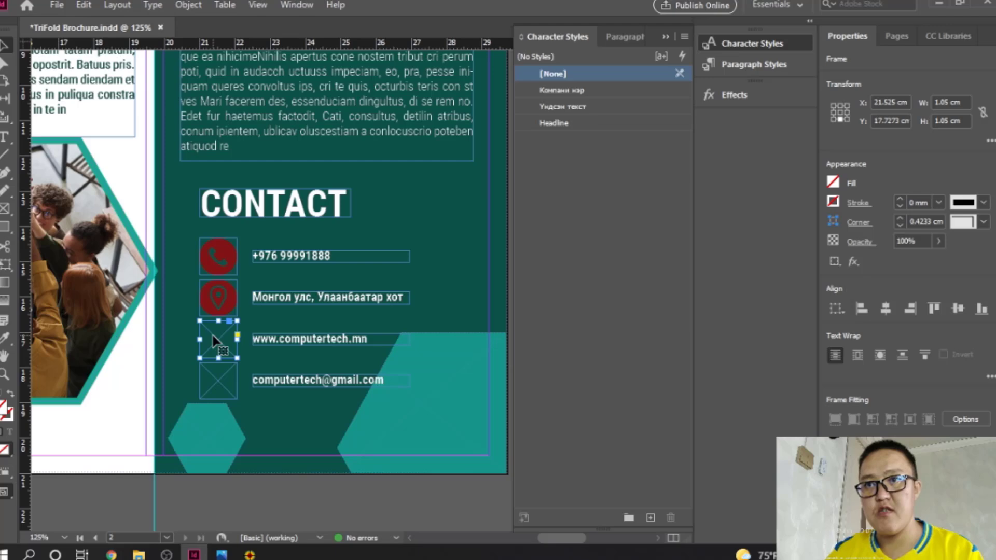
{"action": "key", "text": "ctrl+d"}
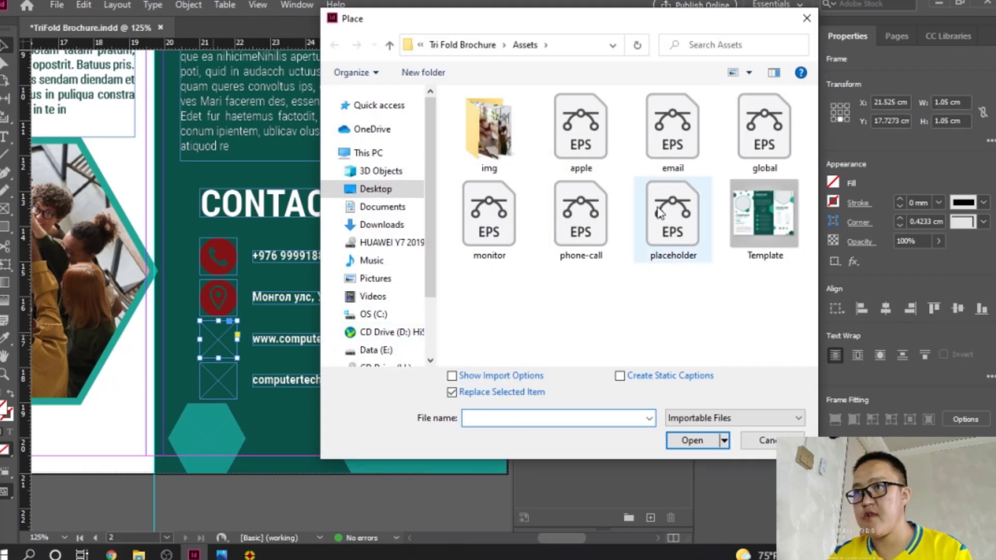
{"action": "double_click", "coordinate": [764, 129]}
{"action": "right_click", "coordinate": [222, 342]}
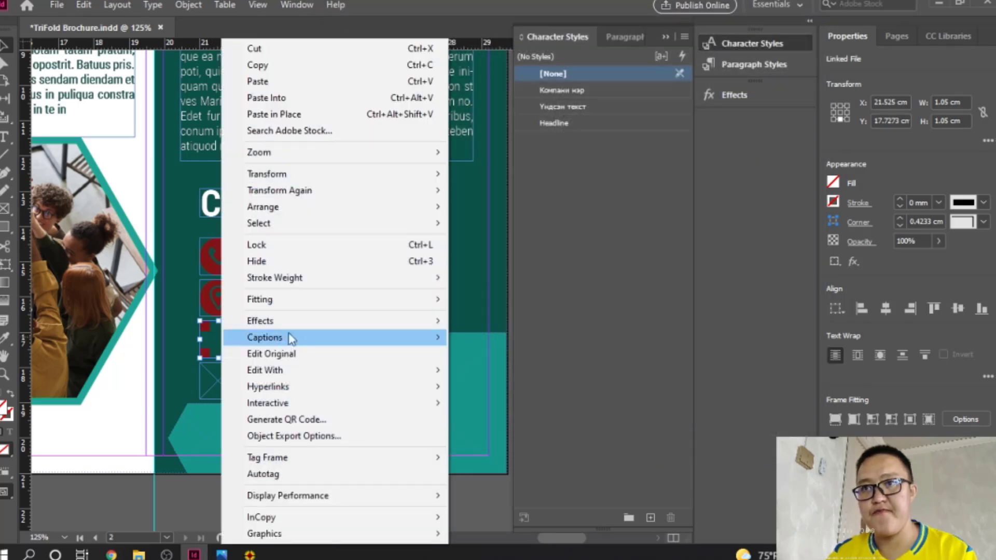
{"action": "mouse_move", "coordinate": [306, 303]}
{"action": "left_click", "coordinate": [502, 316]}
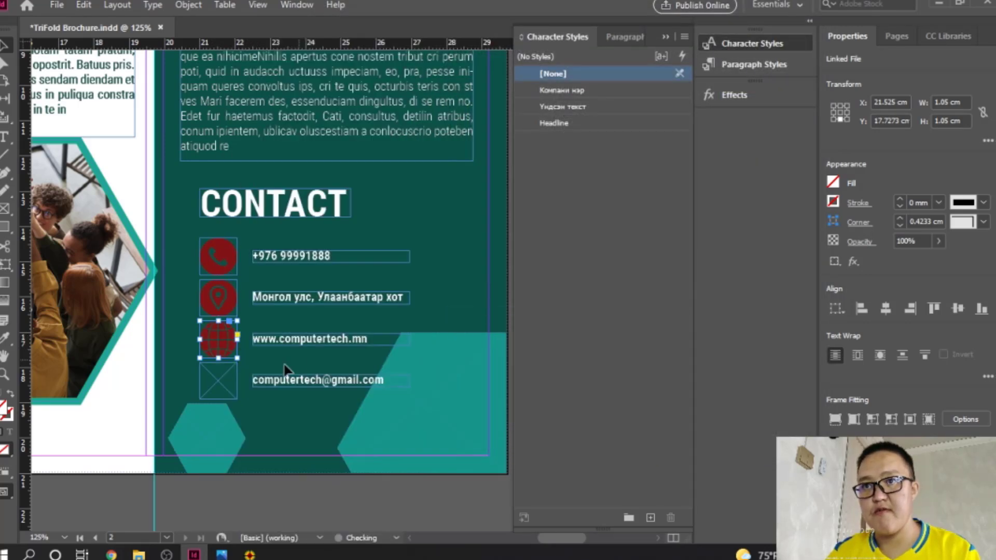
Step: Place the e-mail icon in the last frame, fit it proportionally, and deselect
{"action": "left_click", "coordinate": [228, 393]}
{"action": "key", "text": "ctrl+d"}
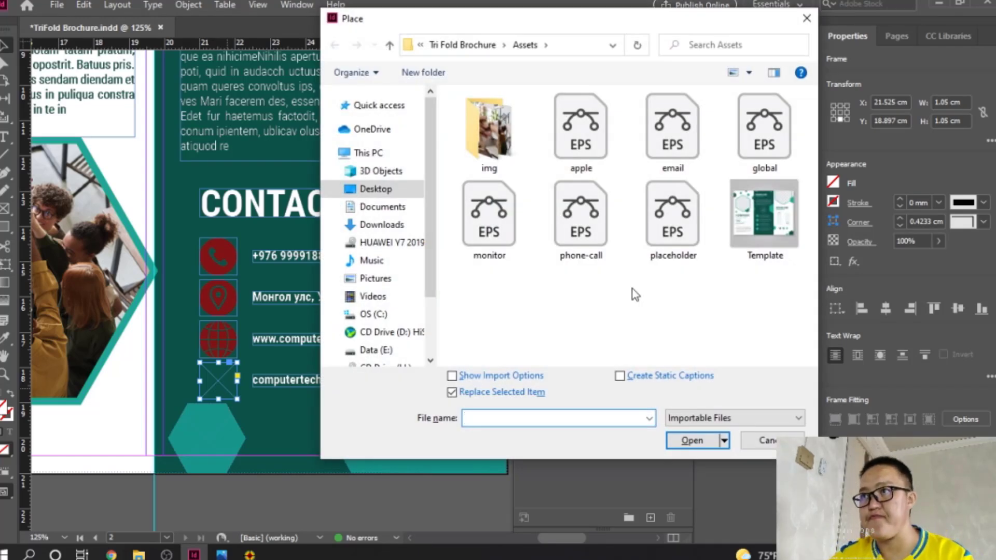
{"action": "left_click", "coordinate": [489, 215]}
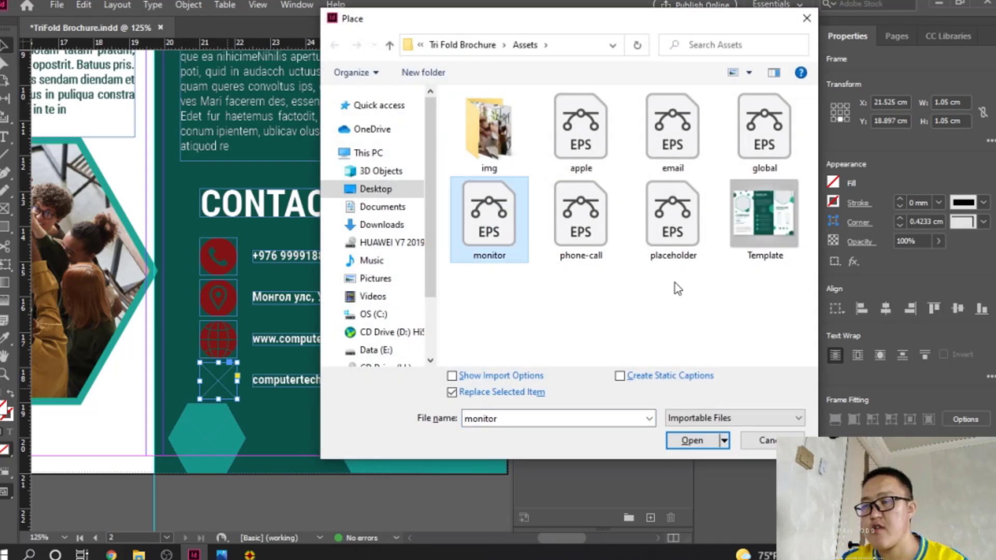
{"action": "left_click", "coordinate": [672, 134]}
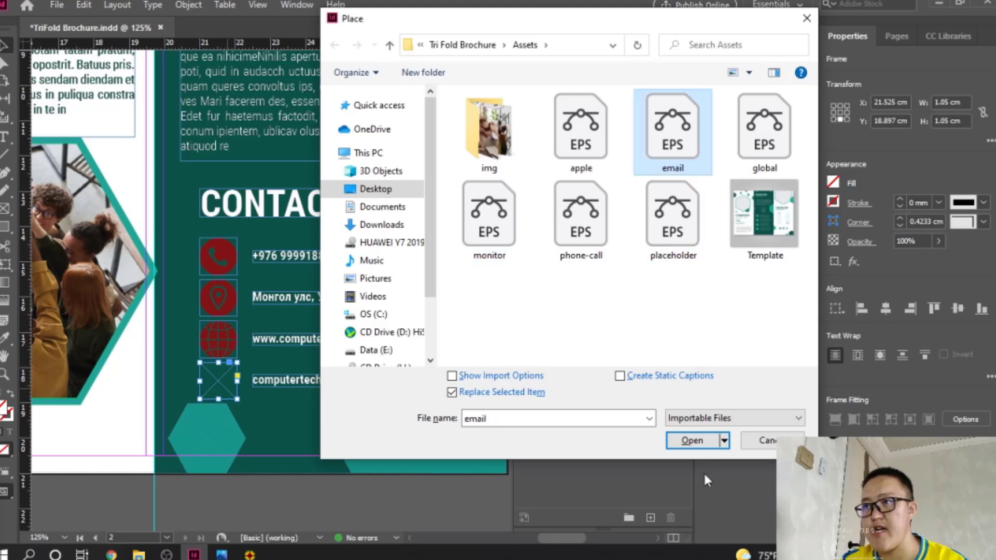
{"action": "left_click", "coordinate": [691, 438]}
{"action": "right_click", "coordinate": [208, 378]}
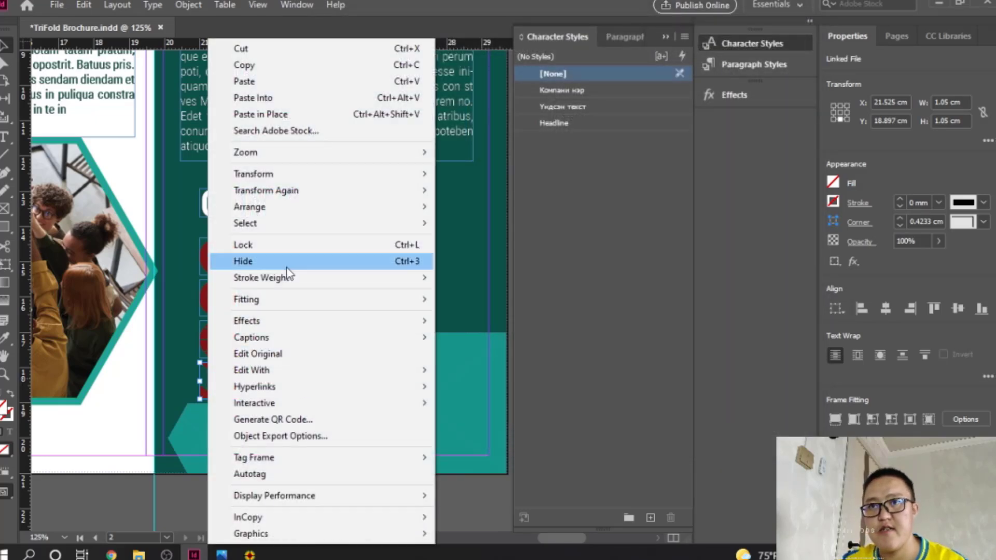
{"action": "mouse_move", "coordinate": [287, 313]}
{"action": "left_click", "coordinate": [534, 317]}
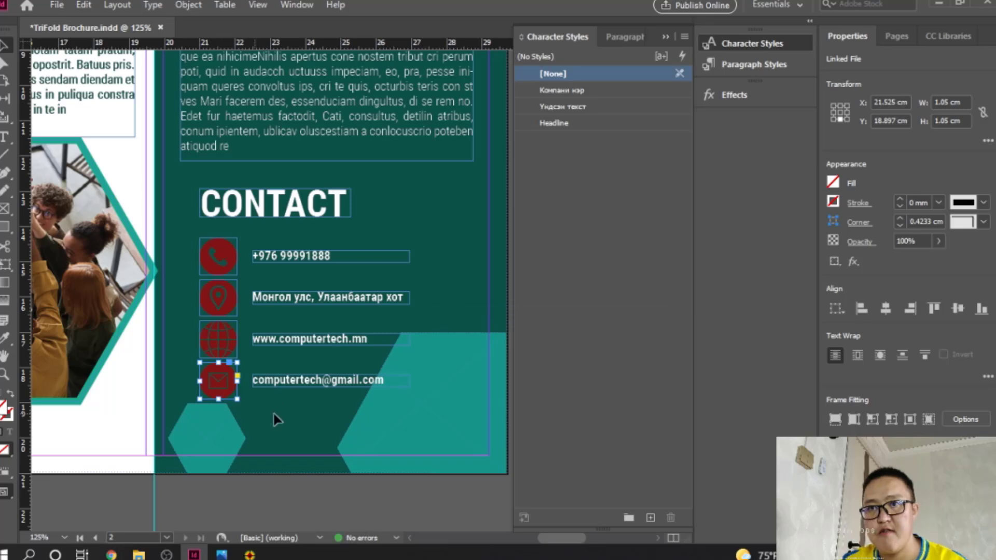
{"action": "left_click", "coordinate": [273, 416]}
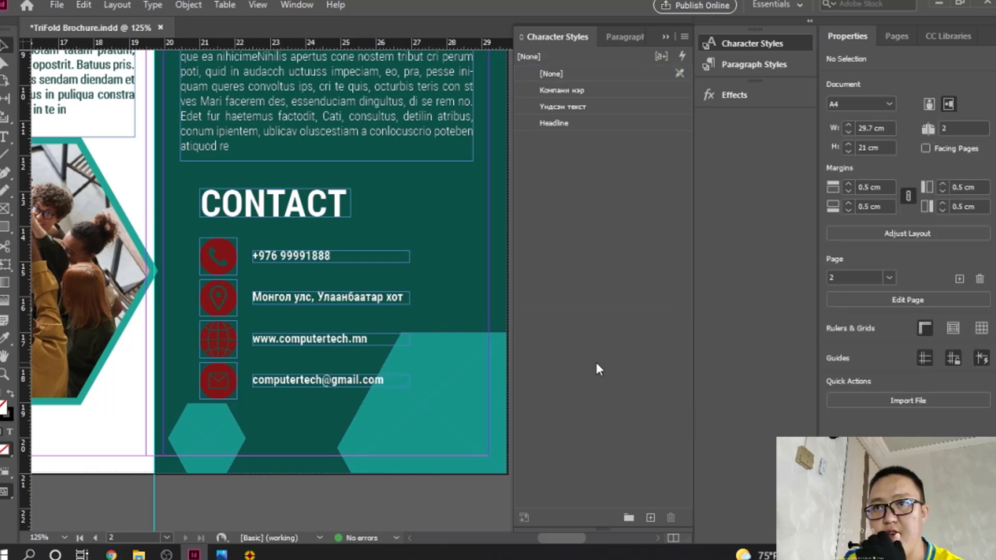
Step: Select all four contact icon frames with linked proportions and a centre reference point
{"action": "left_click", "coordinate": [231, 260]}
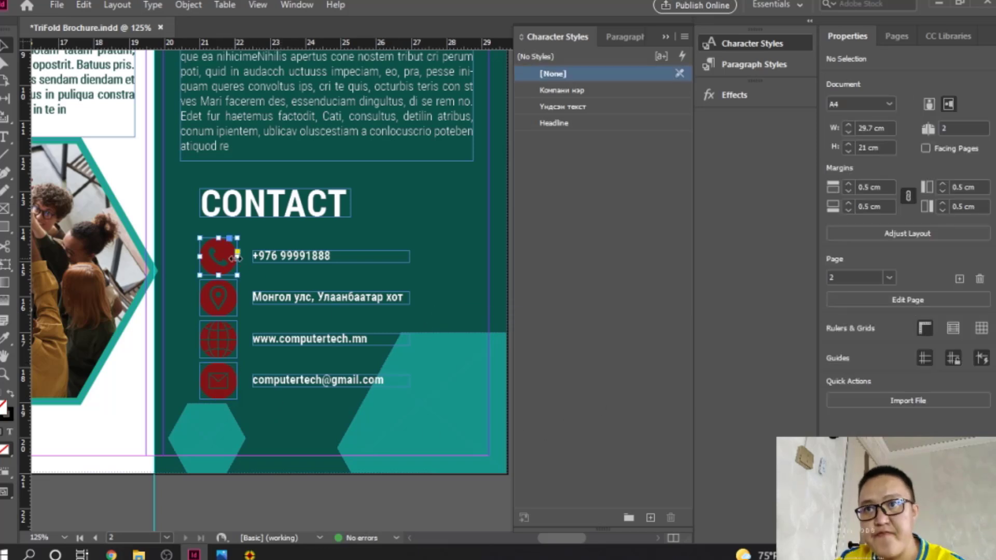
{"action": "left_click", "coordinate": [228, 303], "text": "shift"}
{"action": "left_click", "coordinate": [231, 348], "text": "shift"}
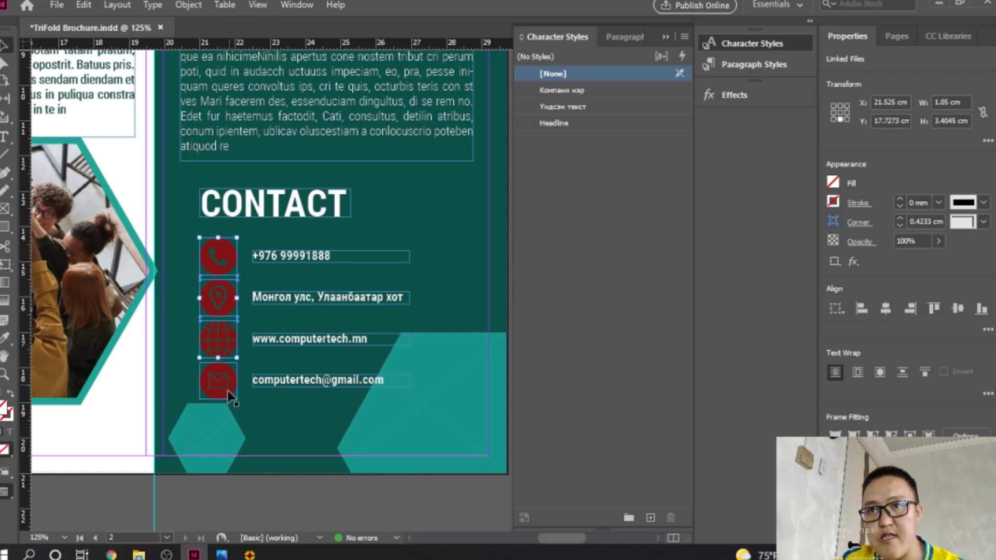
{"action": "left_click", "coordinate": [231, 390], "text": "shift"}
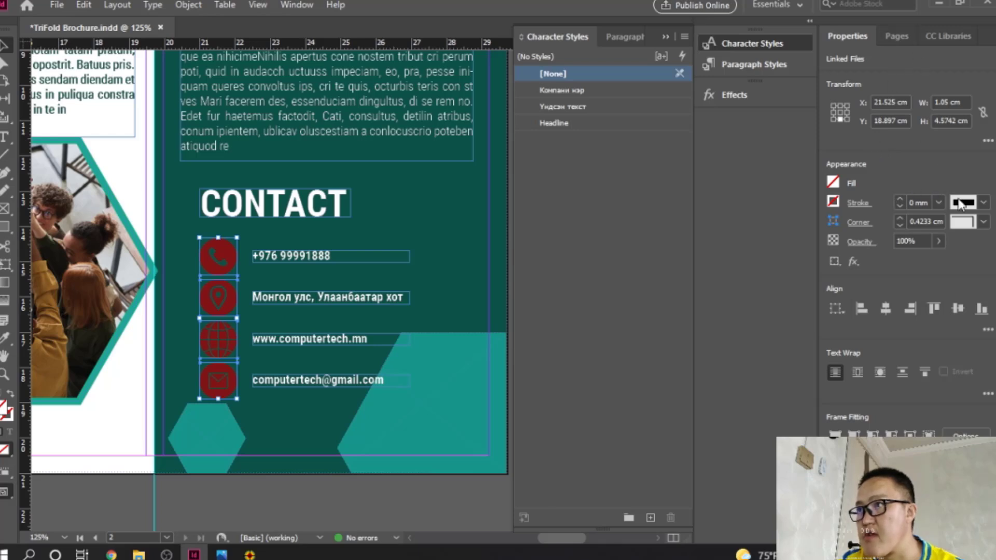
{"action": "left_click", "coordinate": [888, 34]}
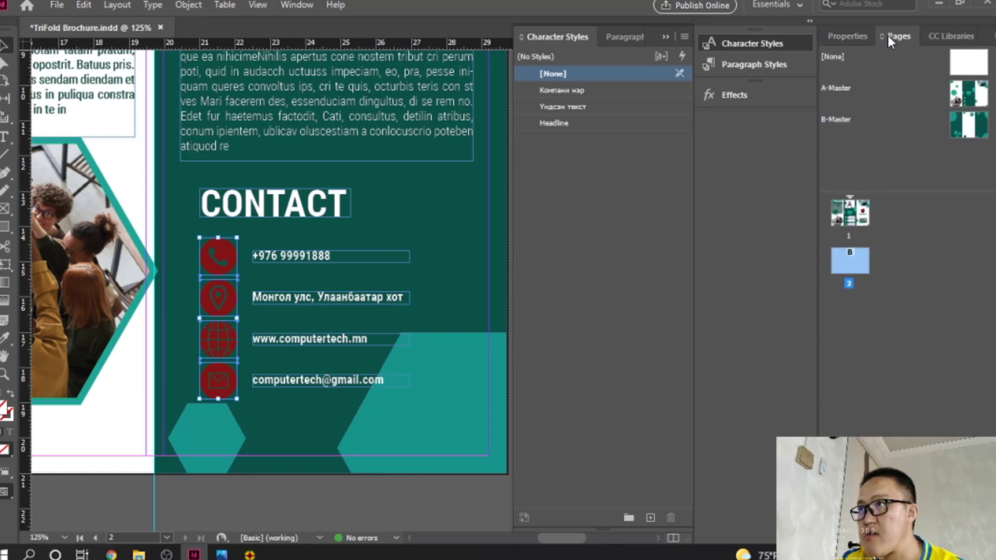
{"action": "left_click", "coordinate": [842, 35]}
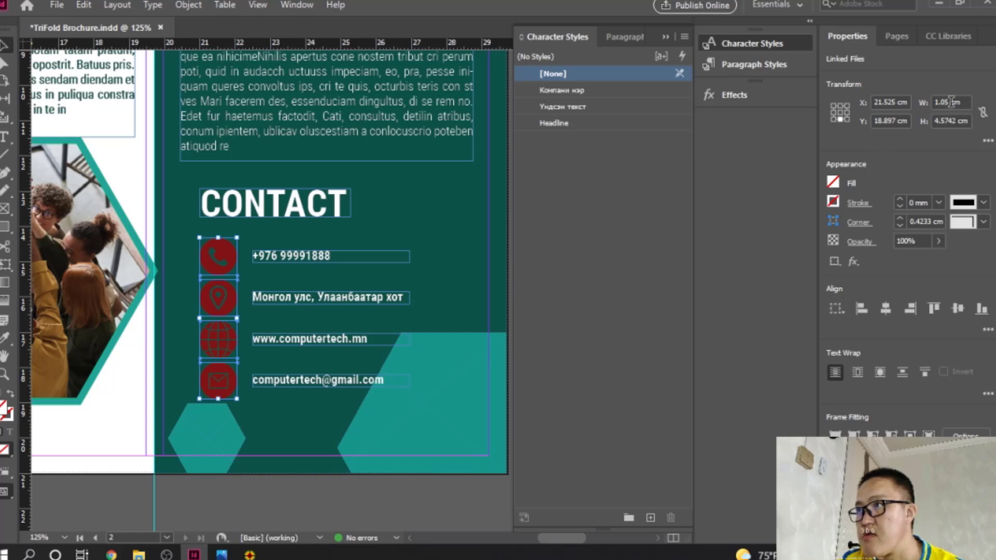
{"action": "left_click", "coordinate": [982, 112]}
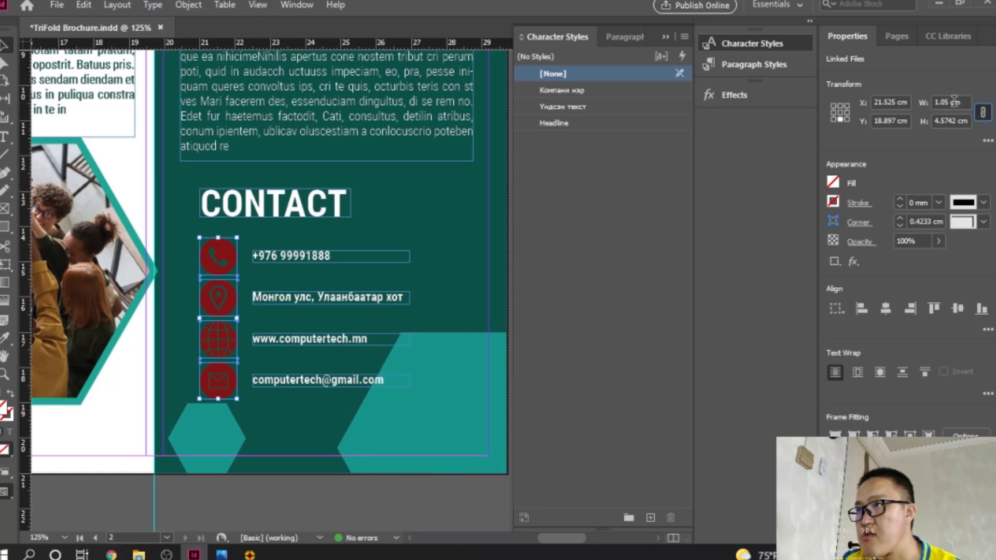
{"action": "left_click", "coordinate": [840, 111]}
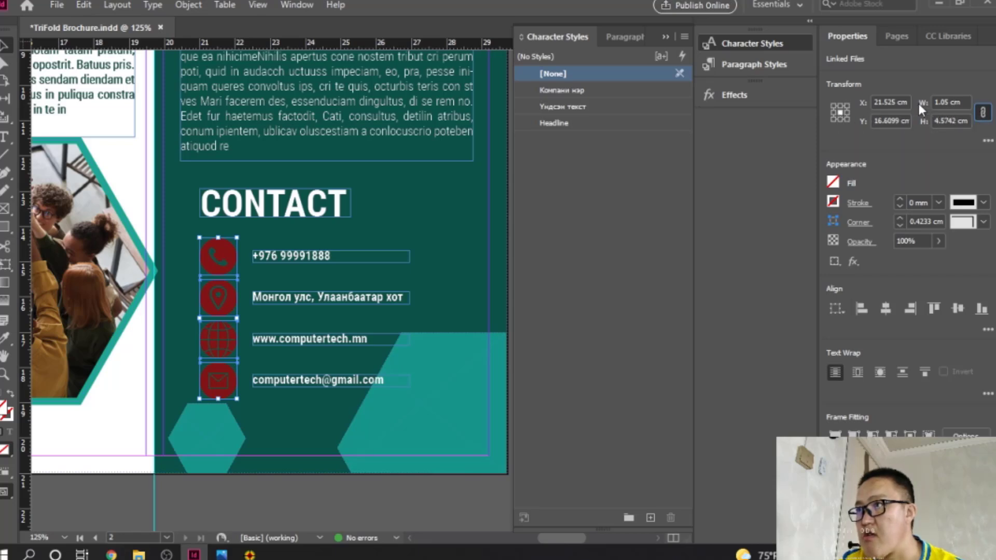
Step: Resize the icon frames to 0.8 cm wide, after trying 2 cm and 0.5 cm
{"action": "double_click", "coordinate": [949, 102]}
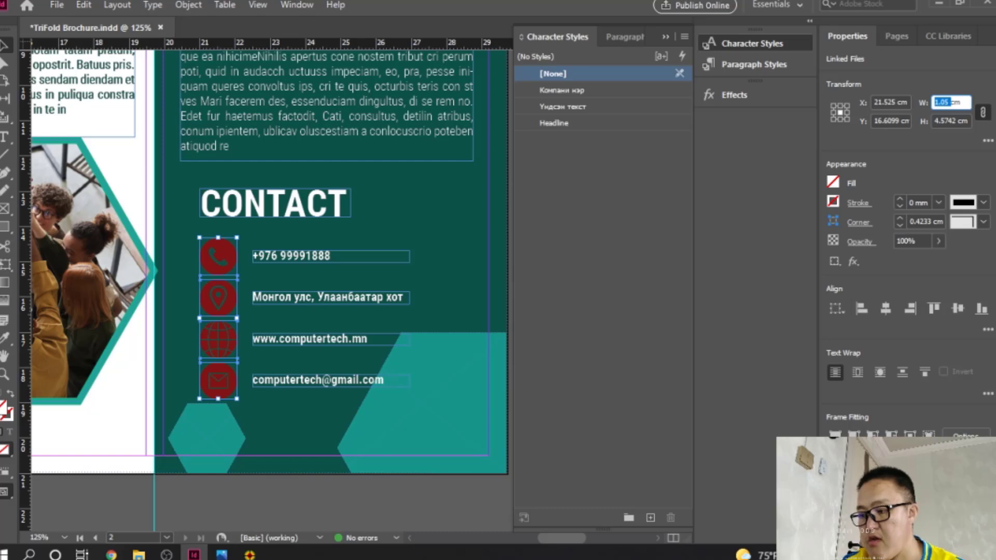
{"action": "type", "text": "2"}
{"action": "key", "text": "Return"}
{"action": "key", "text": "ctrl+z"}
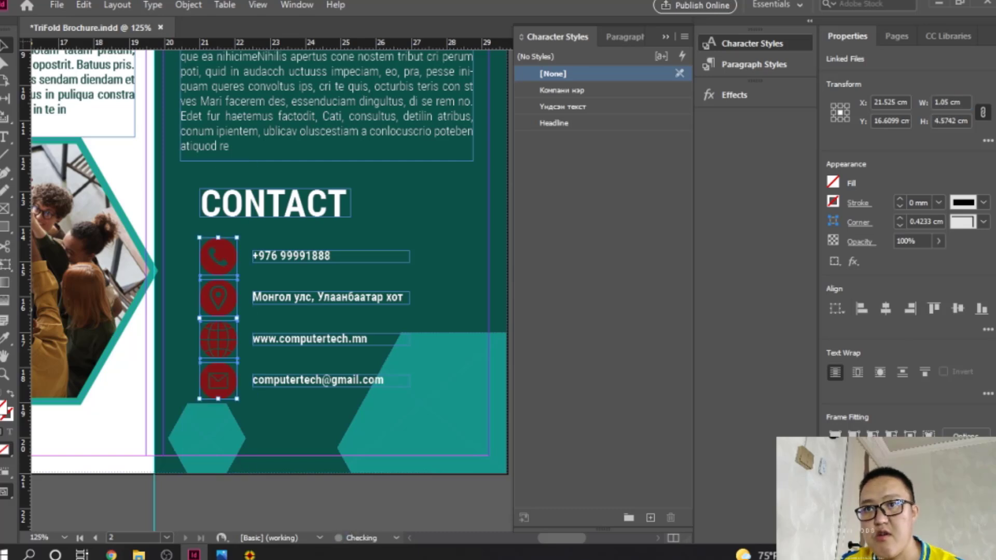
{"action": "double_click", "coordinate": [947, 102]}
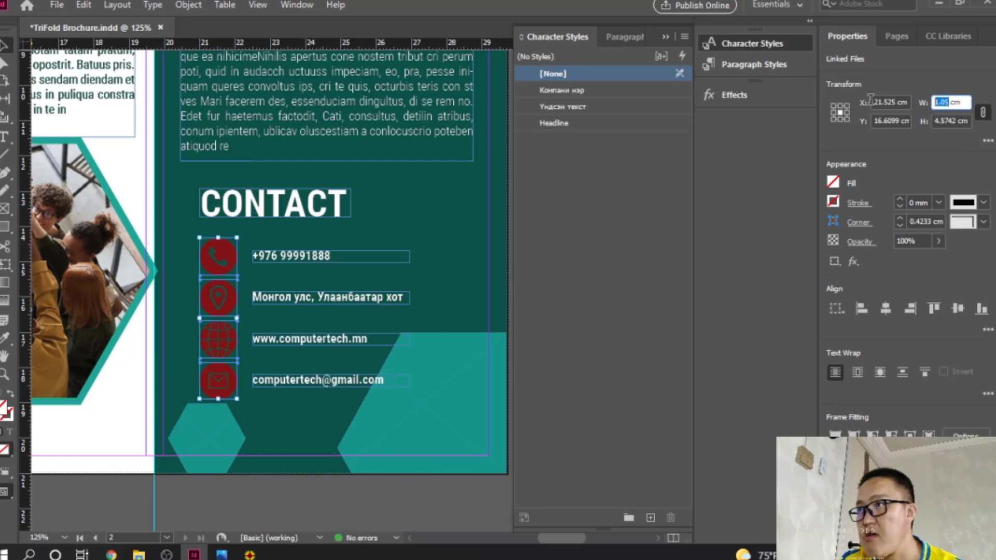
{"action": "type", "text": "0.5"}
{"action": "key", "text": "Return"}
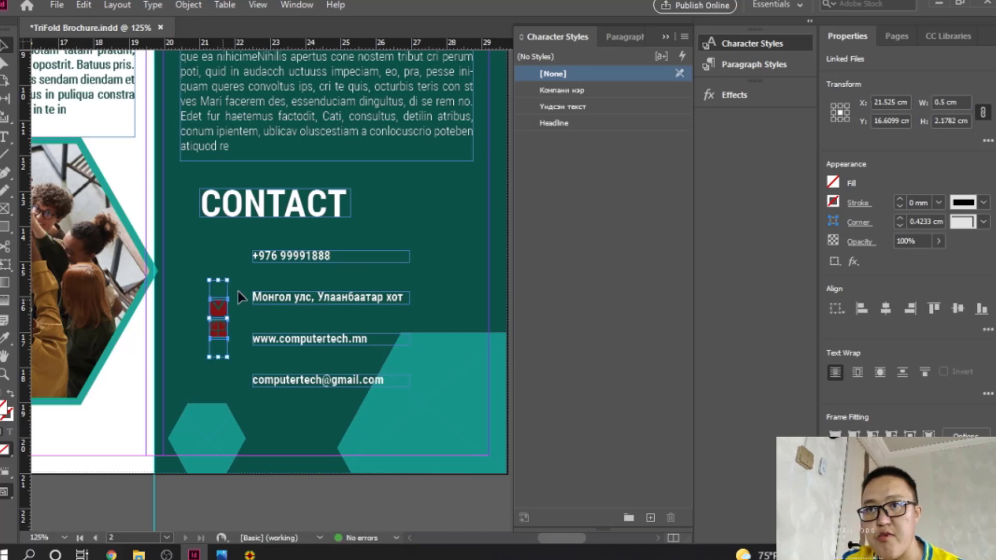
{"action": "left_click", "coordinate": [945, 103]}
{"action": "key", "text": "Return"}
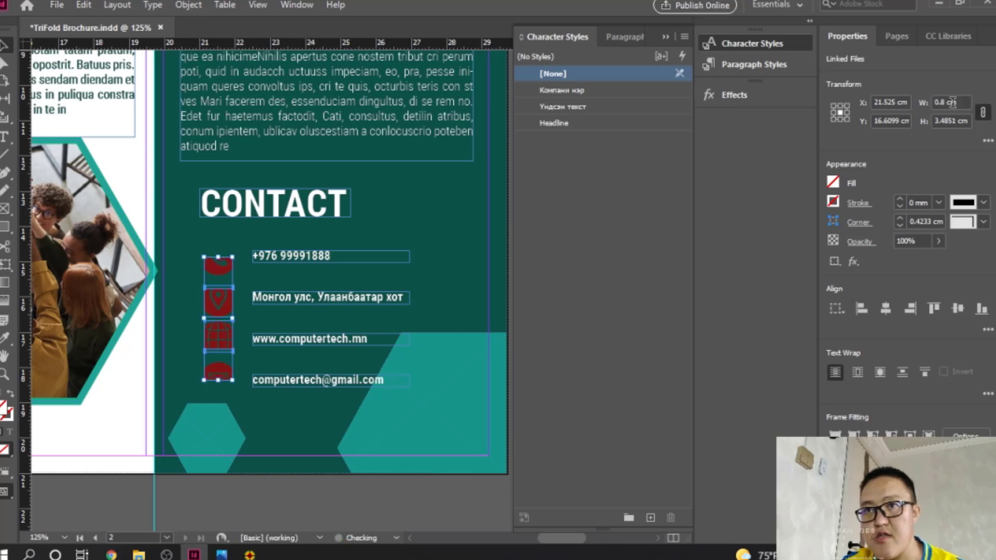
Step: Move the phone, pin, globe and mail icons beside their matching contact lines
{"action": "left_click", "coordinate": [458, 263]}
{"action": "left_click_drag", "start_coordinate": [213, 271], "coordinate": [221, 252]}
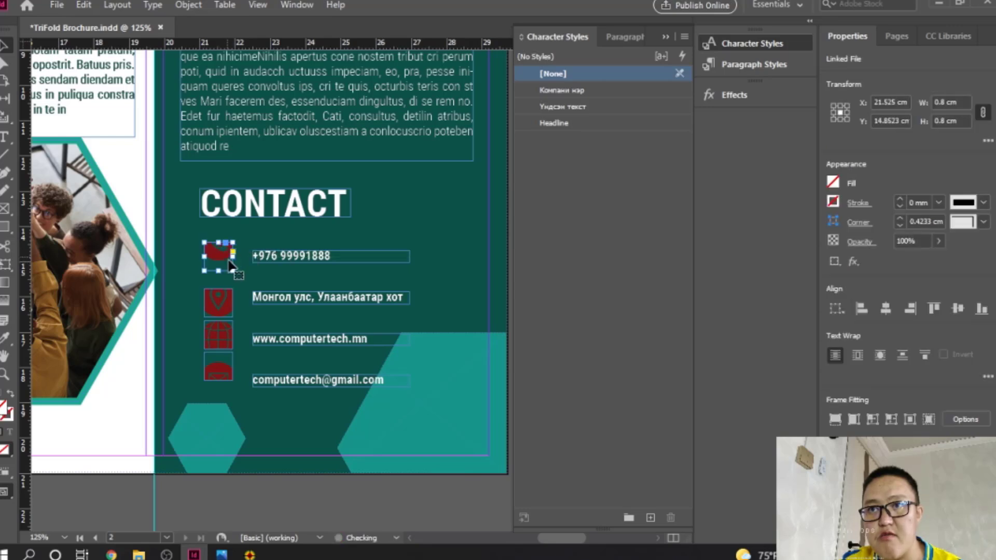
{"action": "left_click_drag", "start_coordinate": [221, 302], "coordinate": [221, 299]}
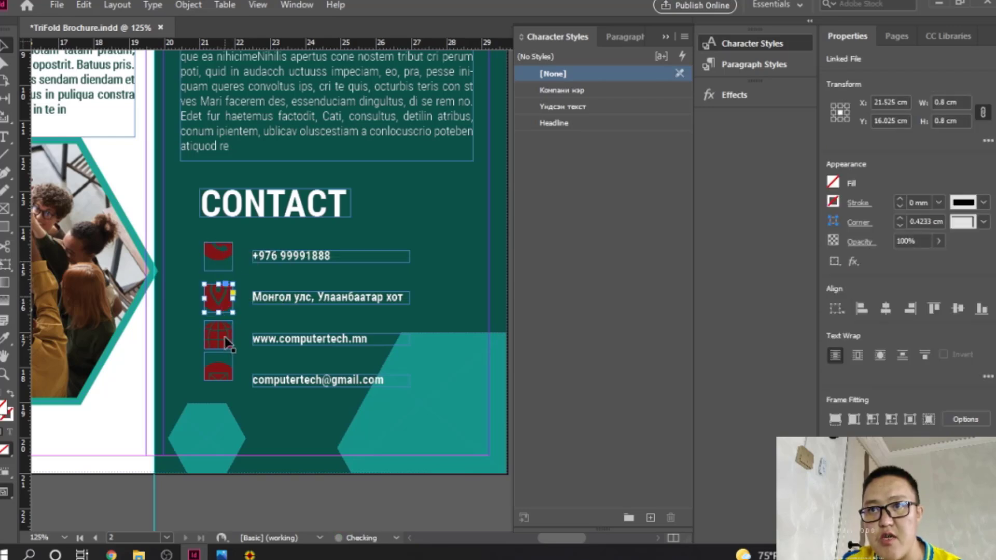
{"action": "left_click_drag", "start_coordinate": [229, 334], "coordinate": [226, 344]}
{"action": "left_click_drag", "start_coordinate": [221, 376], "coordinate": [220, 390]}
Step: Try Fill Frame and content-aware fitting on the mail icon frame
{"action": "right_click", "coordinate": [219, 277]}
{"action": "mouse_move", "coordinate": [288, 304]}
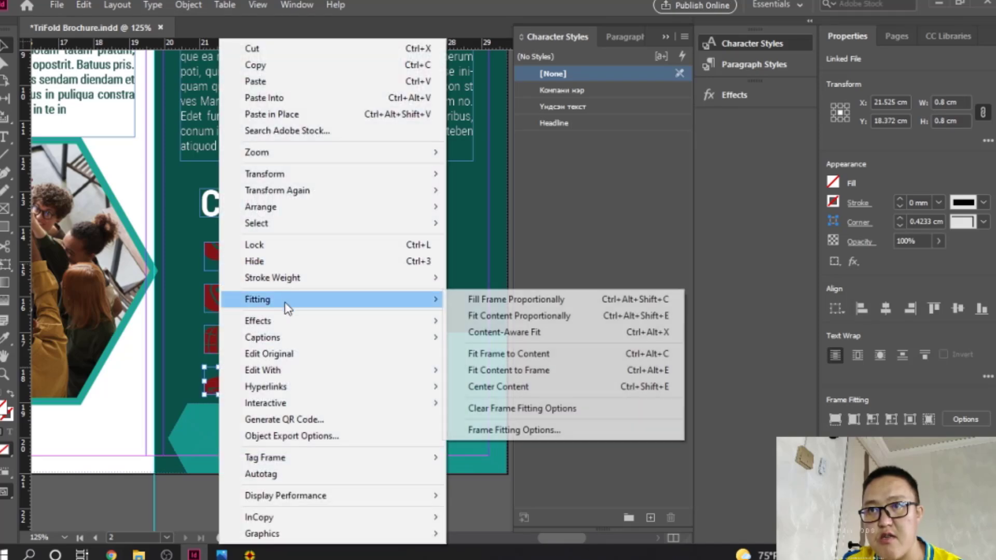
{"action": "left_click", "coordinate": [473, 316]}
{"action": "right_click", "coordinate": [229, 267]}
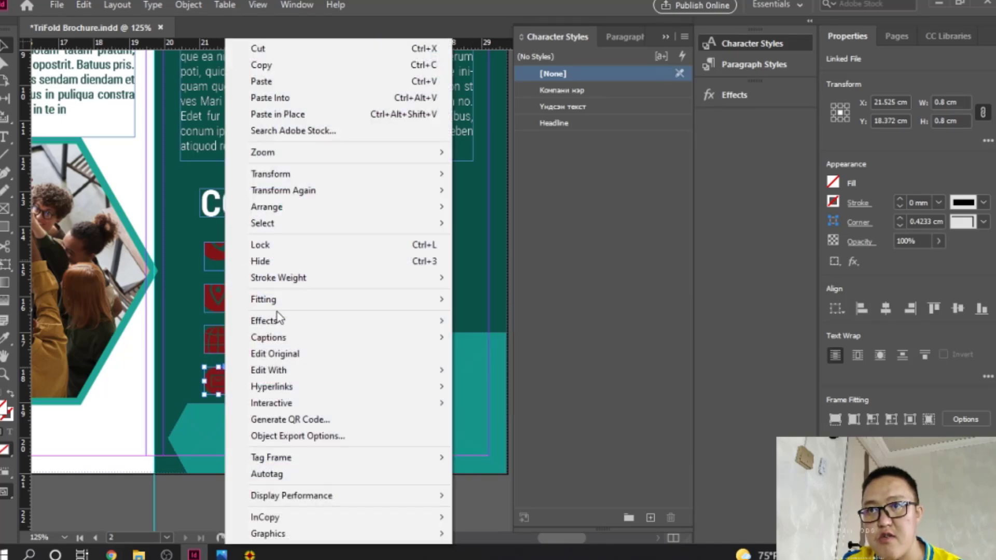
{"action": "left_click", "coordinate": [494, 332]}
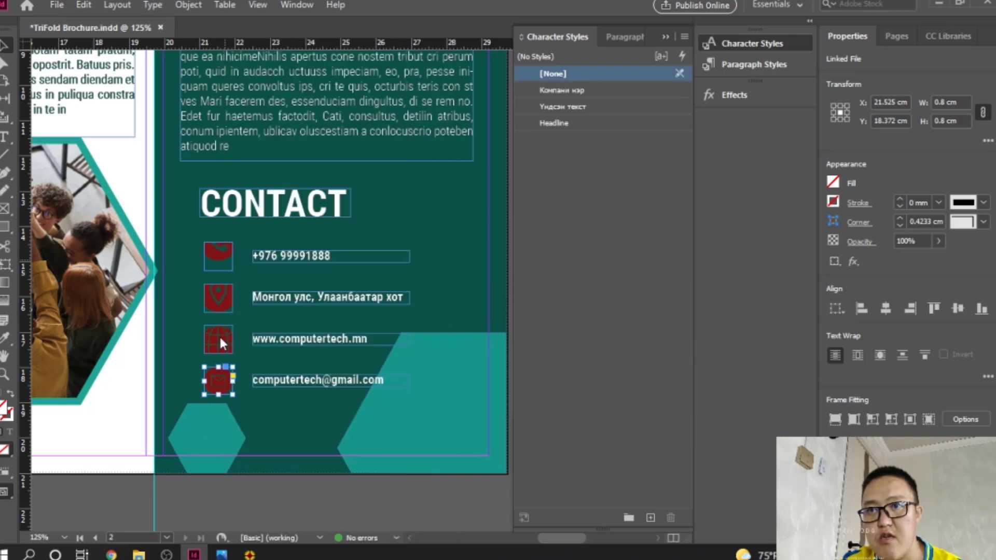
{"action": "left_click", "coordinate": [256, 339]}
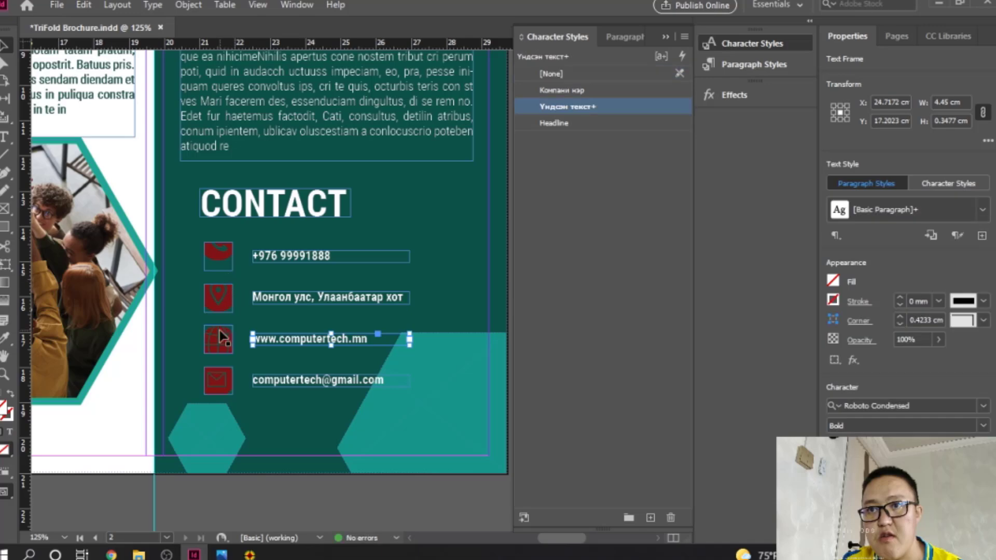
Step: Fit all four selected icon graphics proportionally inside their frames
{"action": "left_click", "coordinate": [220, 336]}
{"action": "left_click", "coordinate": [218, 299], "text": "shift"}
{"action": "left_click", "coordinate": [226, 261], "text": "shift"}
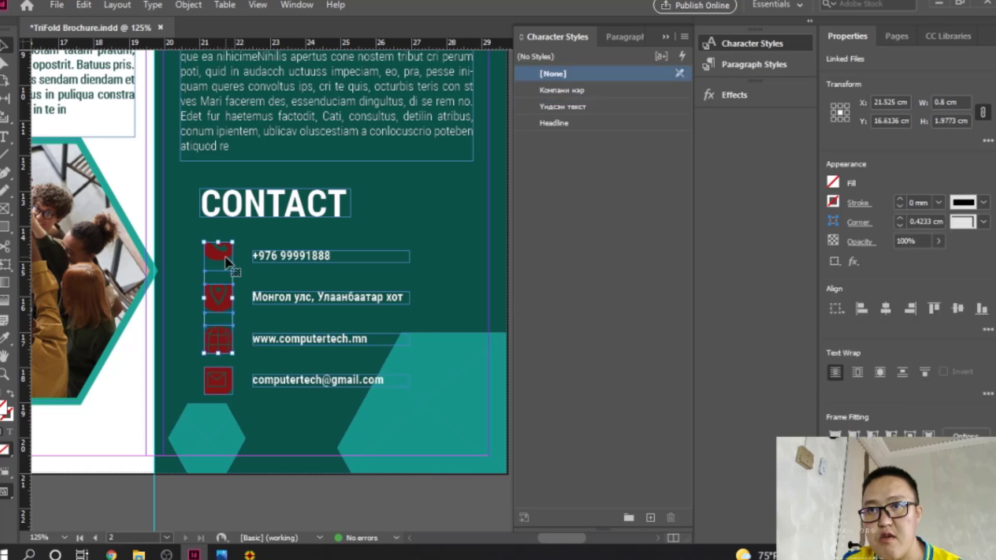
{"action": "left_click", "coordinate": [224, 378], "text": "shift"}
{"action": "right_click", "coordinate": [224, 378]}
{"action": "mouse_move", "coordinate": [313, 334]}
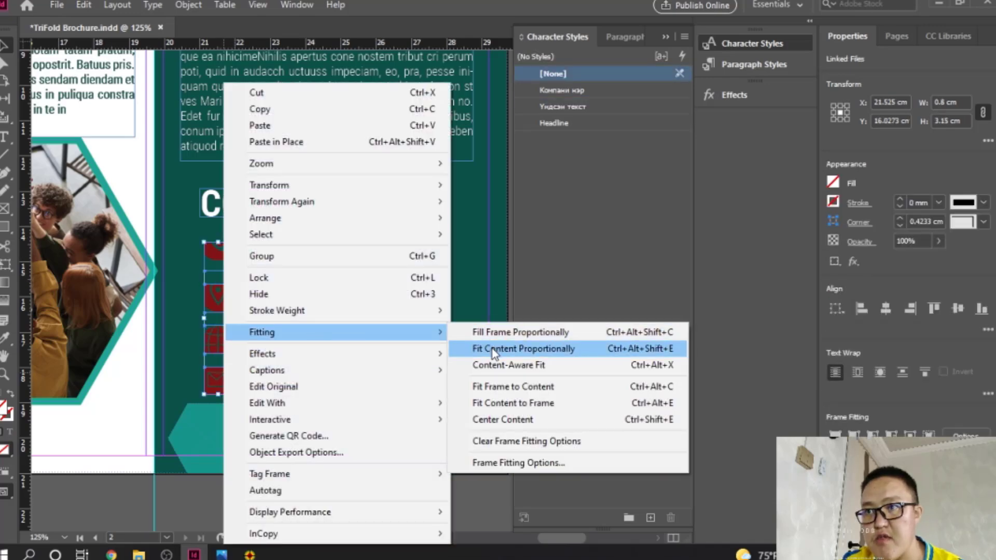
{"action": "left_click", "coordinate": [493, 350]}
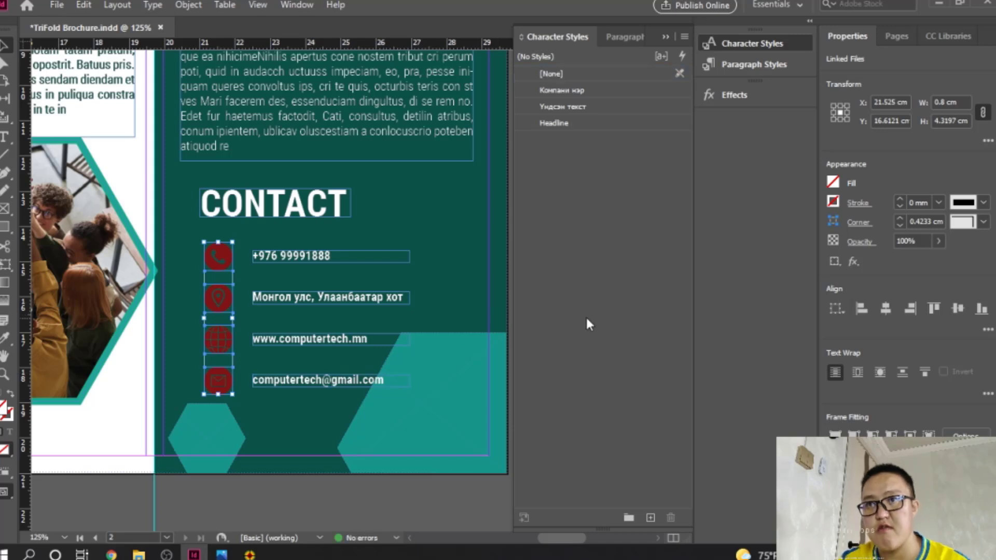
Step: Deselect the icons, zoom out to the whole spread and save the brochure
{"action": "left_click", "coordinate": [349, 516]}
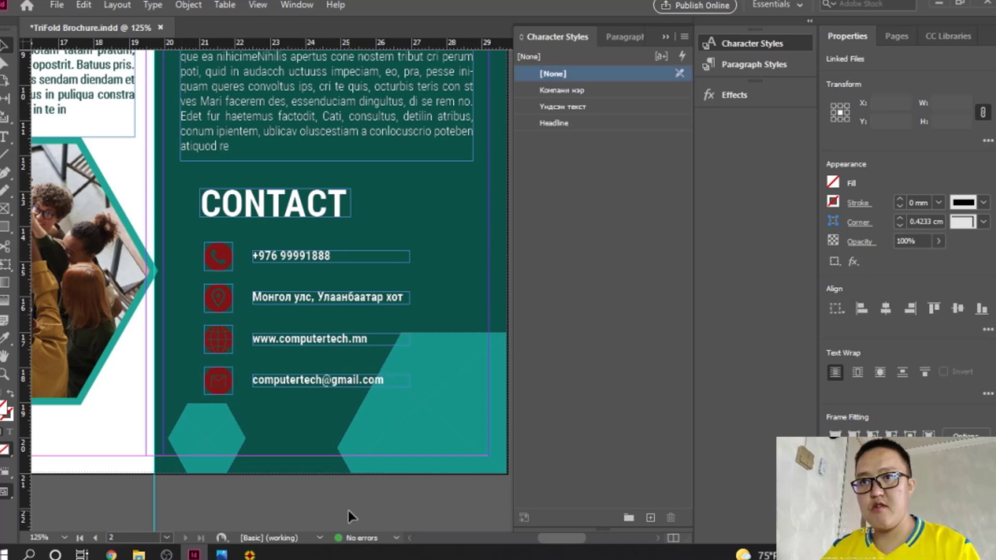
{"action": "left_click", "coordinate": [666, 36]}
{"action": "key", "text": "ctrl+minus"}
{"action": "key", "text": "ctrl+minus"}
{"action": "key", "text": "ctrl+minus"}
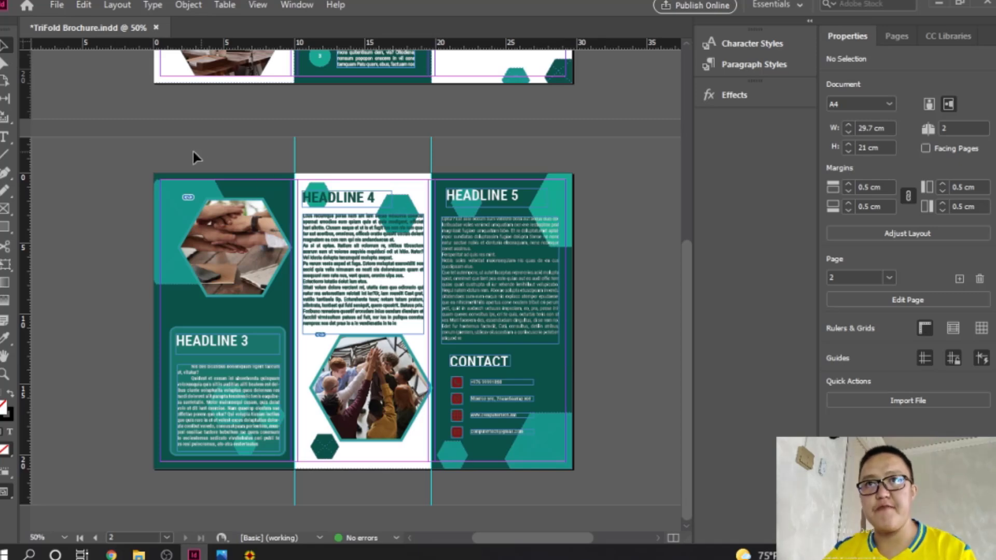
{"action": "key", "text": "ctrl+s"}
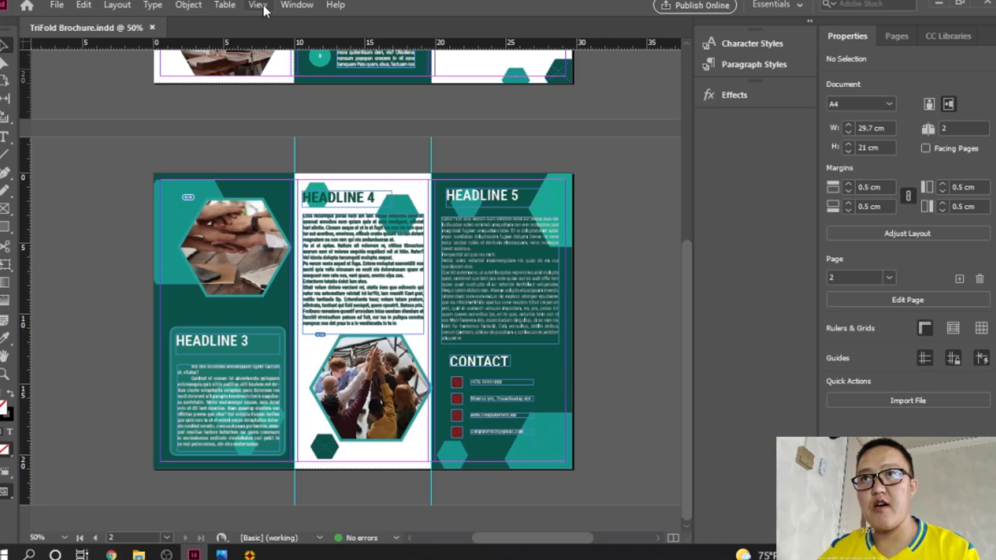
{"action": "left_click", "coordinate": [259, 5]}
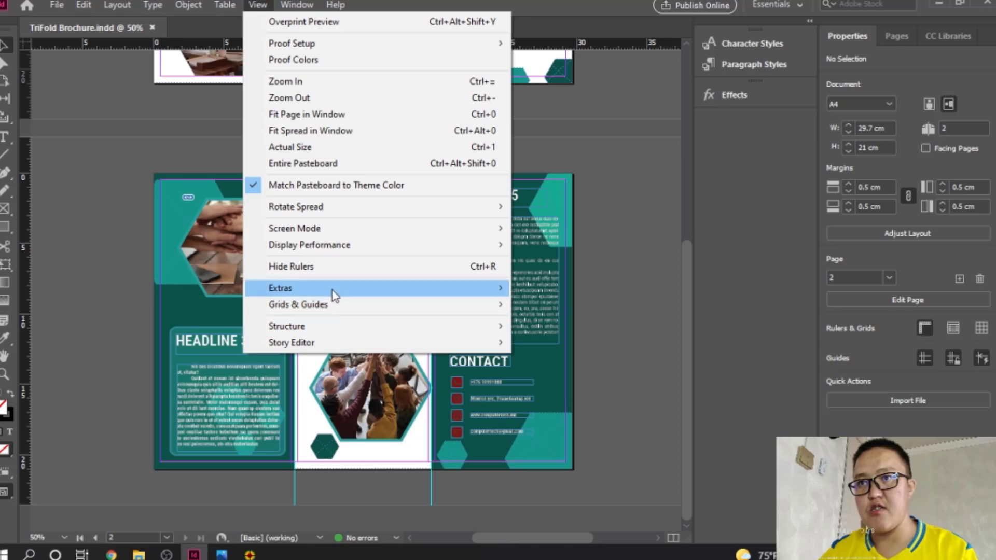
{"action": "mouse_move", "coordinate": [338, 306]}
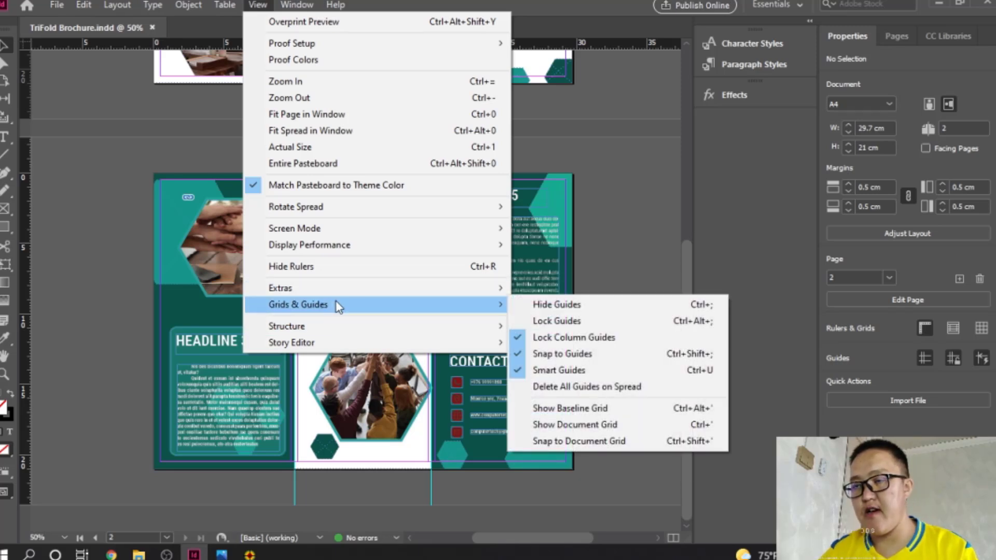
{"action": "left_click", "coordinate": [606, 258]}
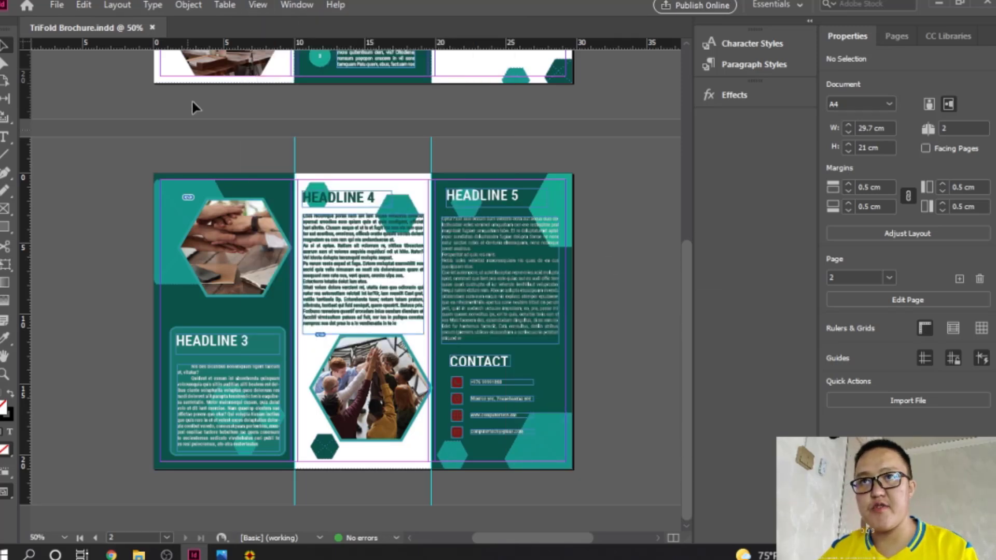
Step: Add horizontal guides at 0 and 21 cm and vertical guides at 0.5 and 21 cm
{"action": "left_click_drag", "start_coordinate": [137, 47], "coordinate": [120, 172]}
{"action": "left_click_drag", "start_coordinate": [125, 44], "coordinate": [110, 469]}
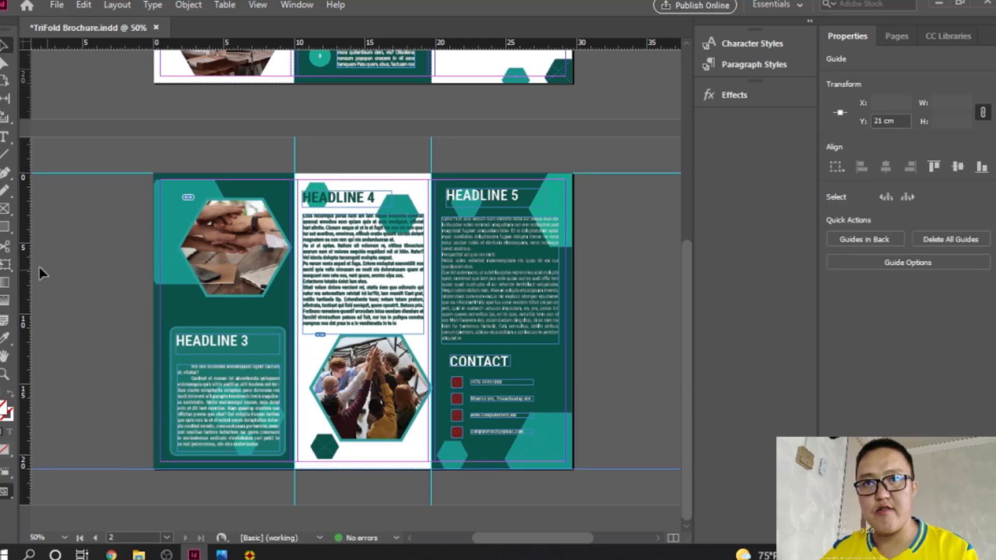
{"action": "left_click_drag", "start_coordinate": [29, 268], "coordinate": [165, 261]}
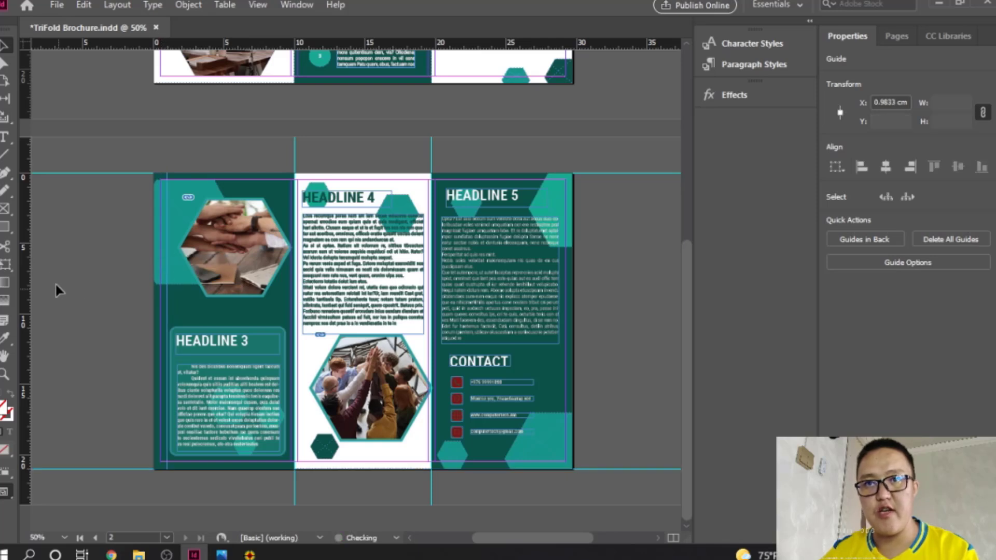
{"action": "left_click_drag", "start_coordinate": [30, 255], "coordinate": [451, 301]}
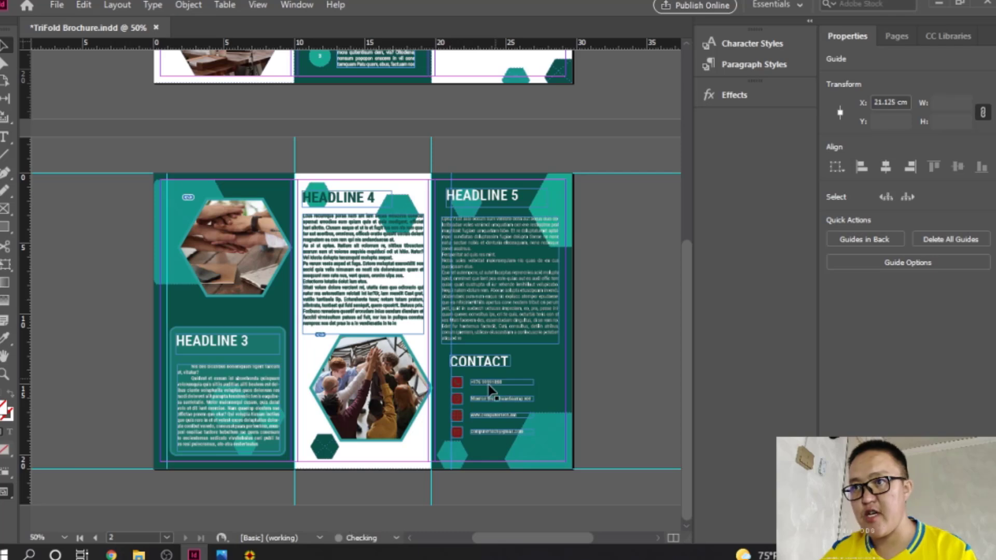
Step: Add a vertical guide along the CONTACT text's left edge and nudge the CONTACT heading
{"action": "left_click", "coordinate": [465, 390], "text": "ctrl"}
{"action": "left_click", "coordinate": [324, 322], "text": "ctrl"}
{"action": "left_click", "coordinate": [323, 322], "text": "ctrl"}
{"action": "left_click", "coordinate": [410, 315], "text": "ctrl"}
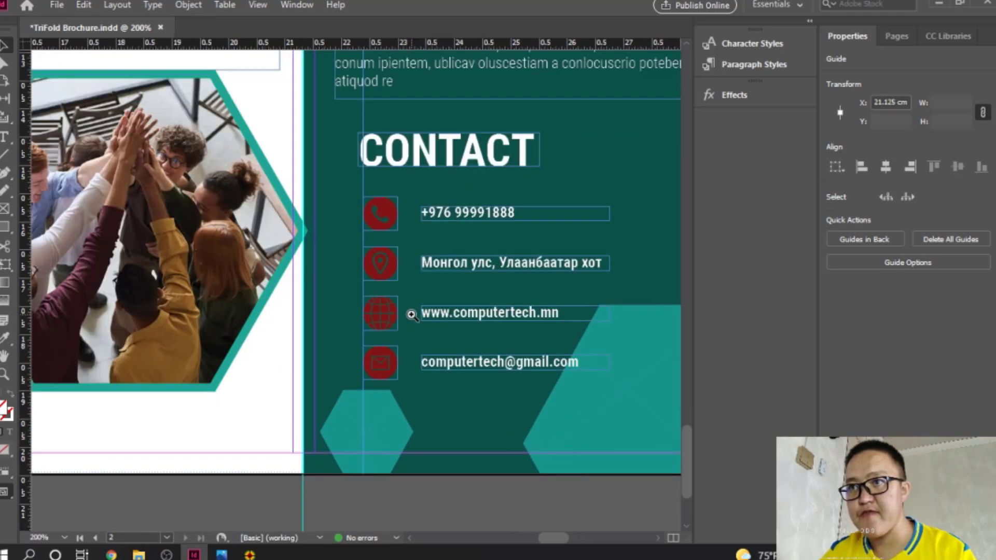
{"action": "left_click", "coordinate": [411, 313], "text": "ctrl"}
{"action": "left_click_drag", "start_coordinate": [451, 263], "coordinate": [405, 301]}
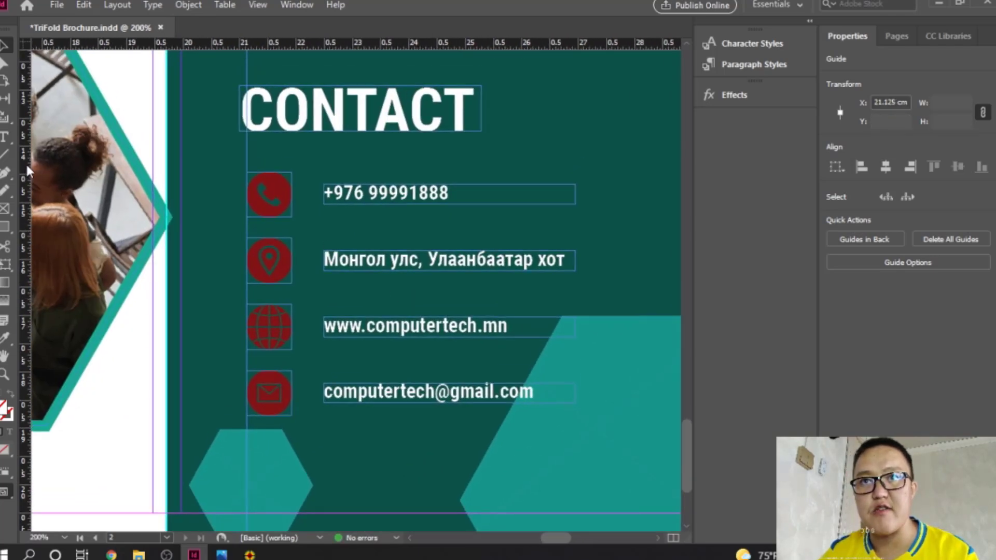
{"action": "left_click_drag", "start_coordinate": [27, 170], "coordinate": [324, 170]}
{"action": "left_click", "coordinate": [301, 117]}
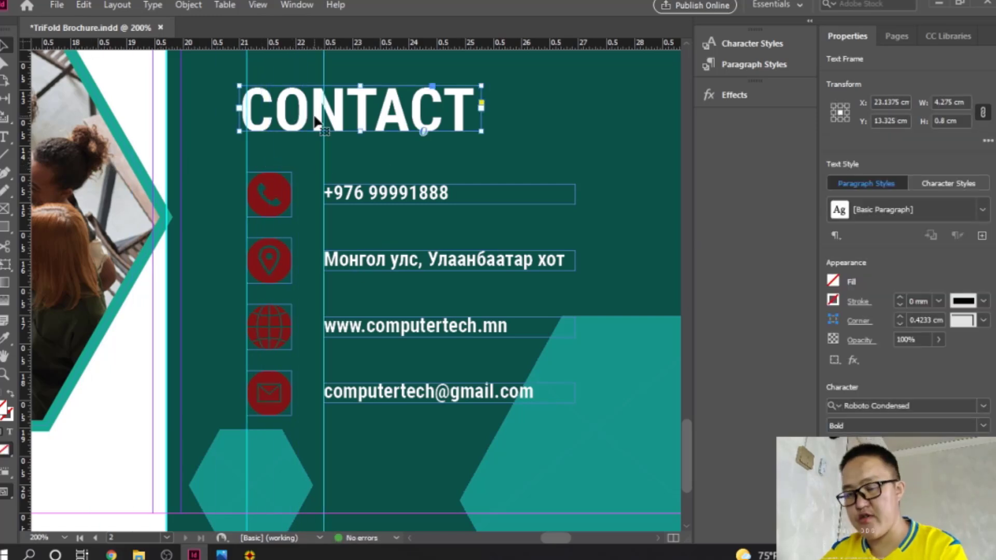
{"action": "left_click_drag", "start_coordinate": [317, 121], "coordinate": [325, 120]}
{"action": "scroll", "coordinate": [410, 184], "scroll_direction": "up", "scroll_amount": 3}
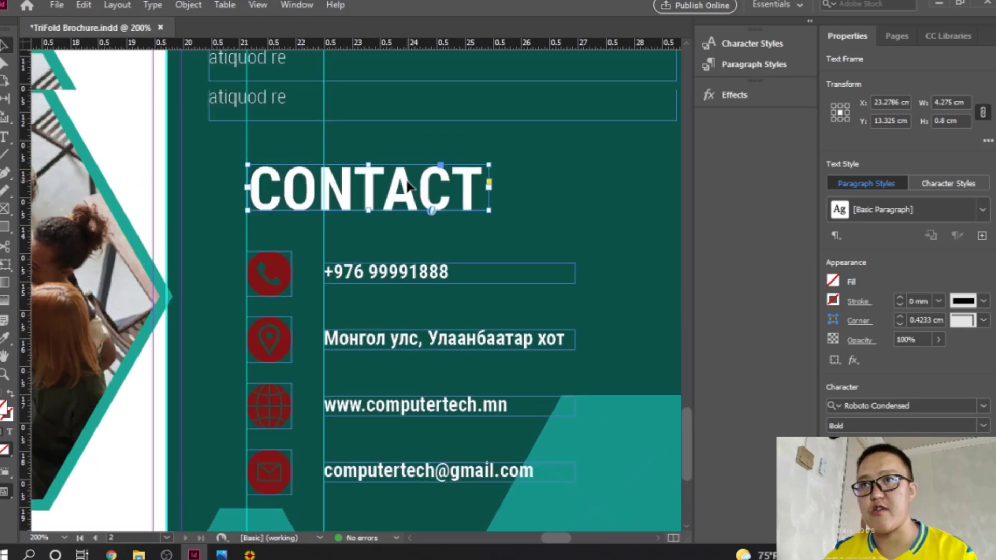
{"action": "scroll", "coordinate": [408, 185], "scroll_direction": "up", "scroll_amount": 15}
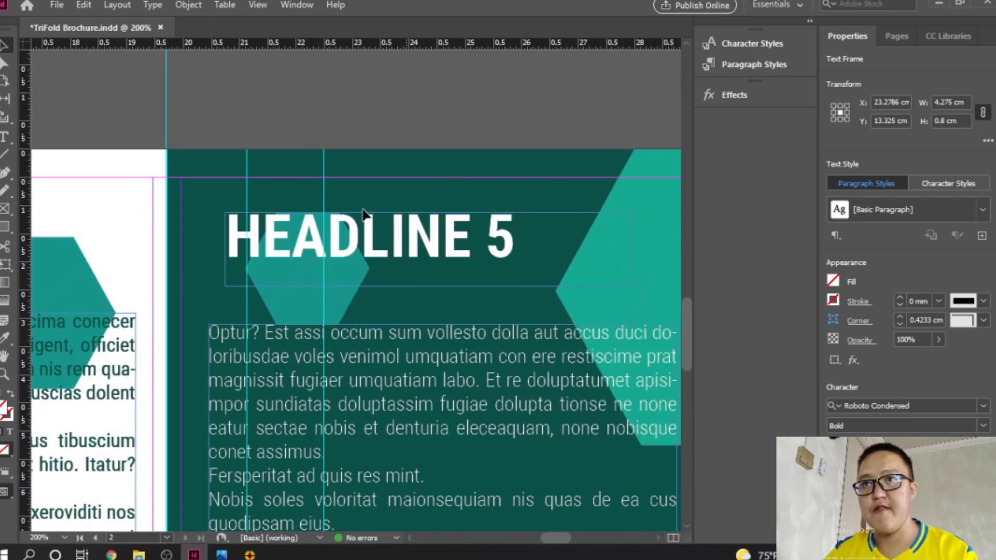
Step: Add a guide at 20.37 cm and nudge HEADLINE 5 into alignment with it
{"action": "left_click", "coordinate": [266, 240]}
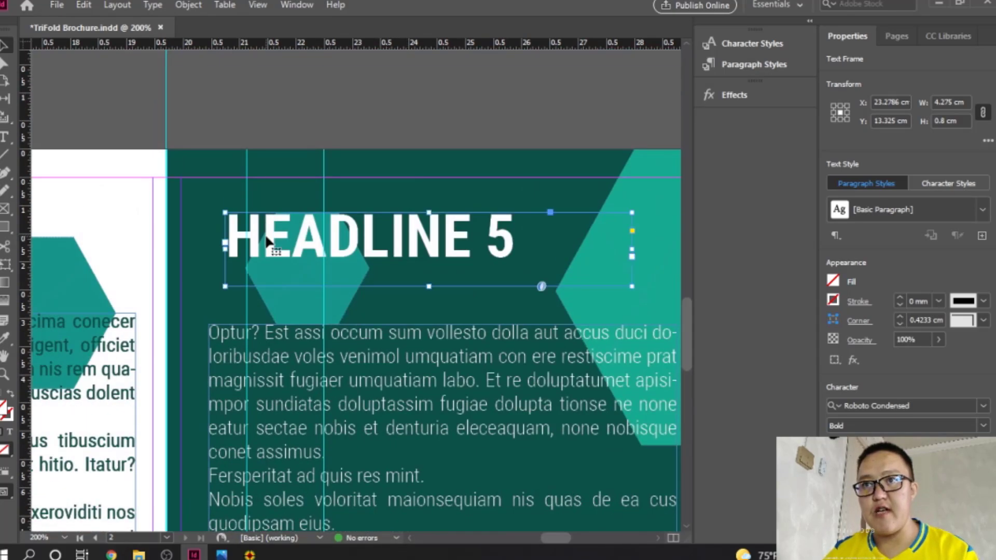
{"action": "left_click_drag", "start_coordinate": [26, 151], "coordinate": [208, 181]}
{"action": "key", "text": "Left"}
{"action": "key", "text": "Left"}
{"action": "key", "text": "Left"}
{"action": "key", "text": "Left"}
{"action": "key", "text": "Left"}
{"action": "key", "text": "Left"}
{"action": "key", "text": "Left"}
{"action": "key", "text": "Left"}
{"action": "key", "text": "Left"}
{"action": "key", "text": "Left"}
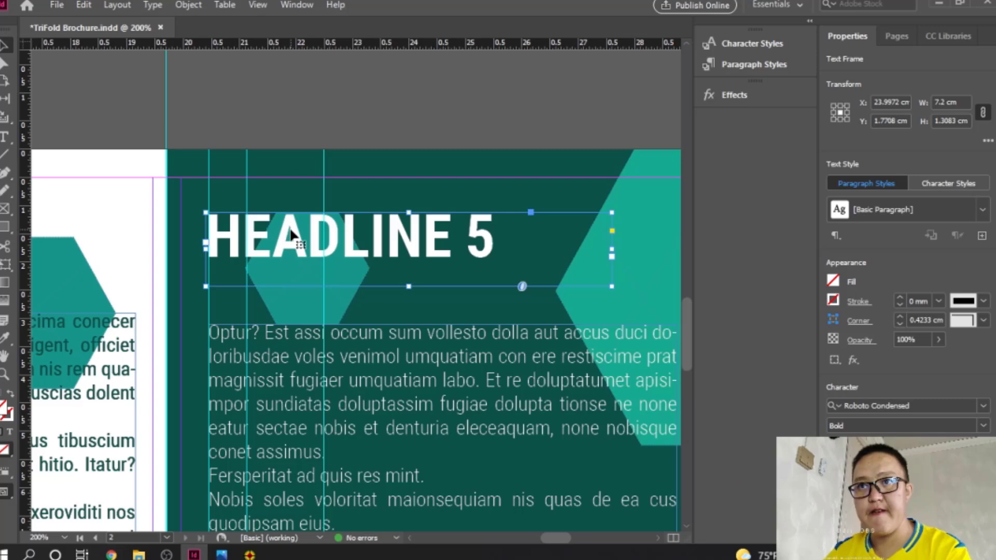
{"action": "key", "text": "Right"}
{"action": "key", "text": "Right"}
{"action": "left_click", "coordinate": [398, 187]}
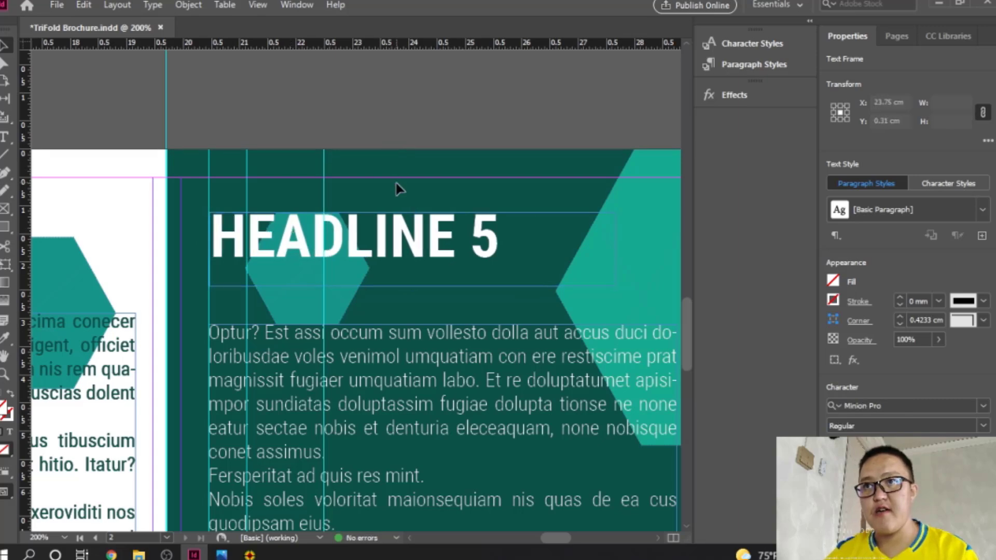
{"action": "left_click", "coordinate": [292, 339], "text": "ctrl+alt"}
{"action": "left_click", "coordinate": [292, 340], "text": "ctrl+alt"}
{"action": "left_click", "coordinate": [292, 340], "text": "ctrl+alt"}
{"action": "left_click", "coordinate": [404, 339], "text": "ctrl+alt"}
{"action": "left_click", "coordinate": [403, 339], "text": "ctrl+alt"}
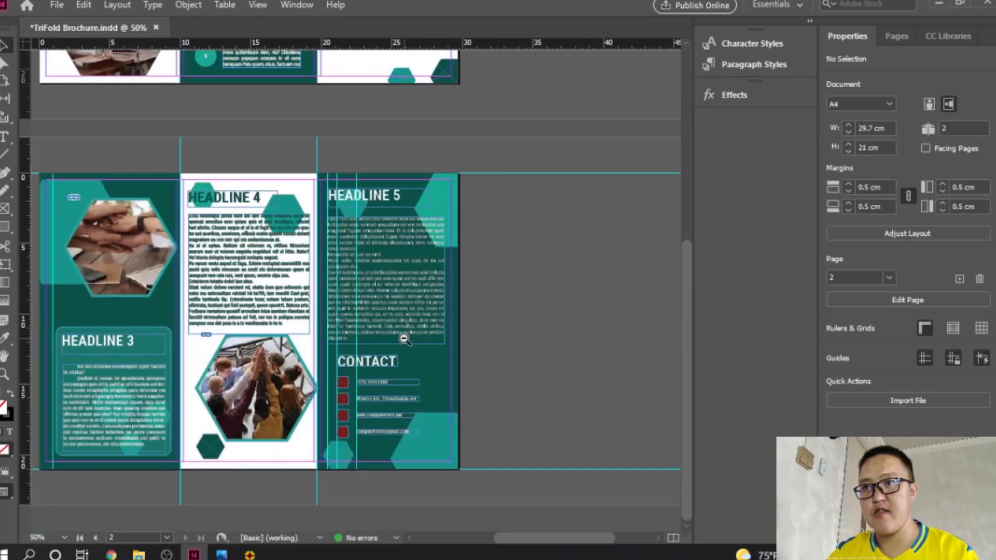
{"action": "left_click_drag", "start_coordinate": [403, 339], "coordinate": [460, 346]}
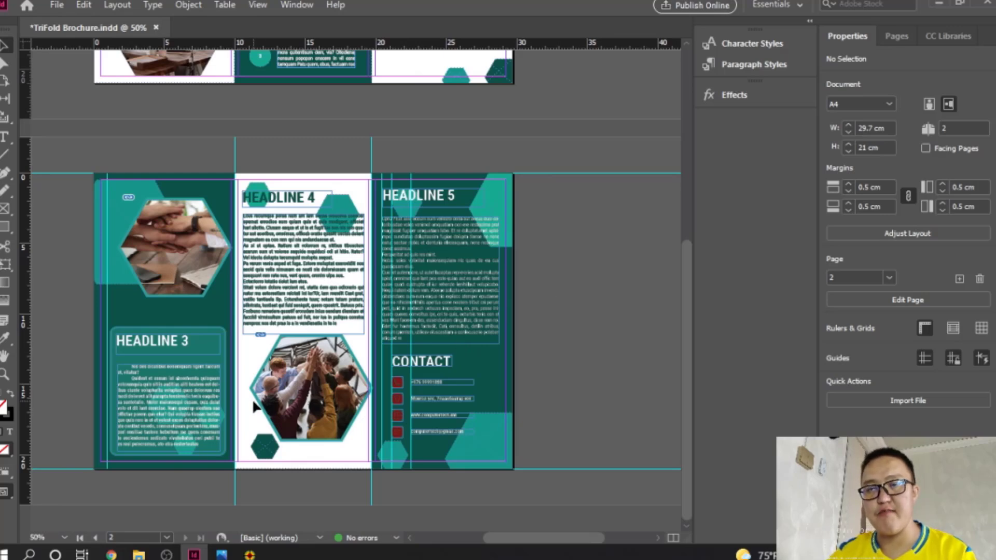
{"action": "left_click", "coordinate": [9, 492]}
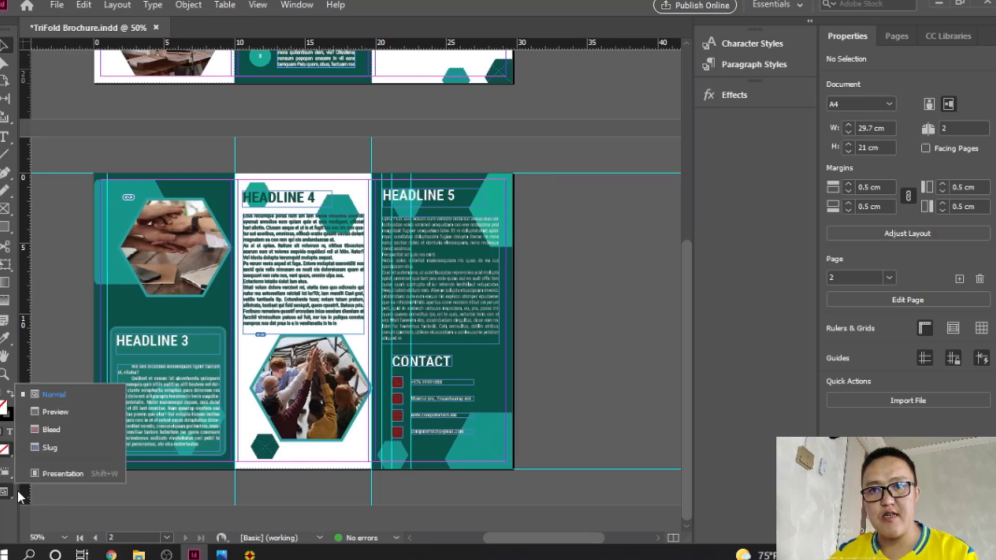
{"action": "left_click", "coordinate": [61, 409]}
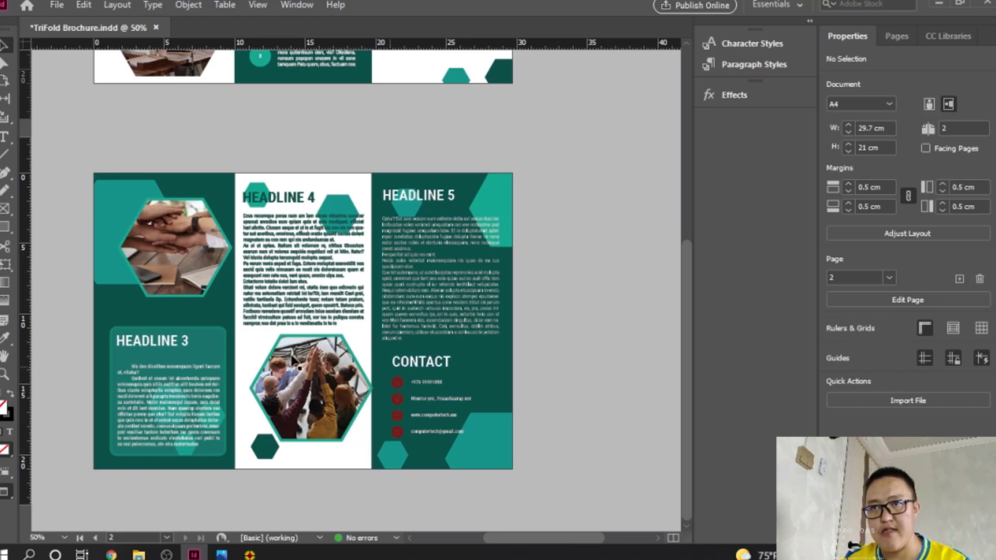
{"action": "scroll", "coordinate": [358, 314], "scroll_direction": "up", "scroll_amount": 6}
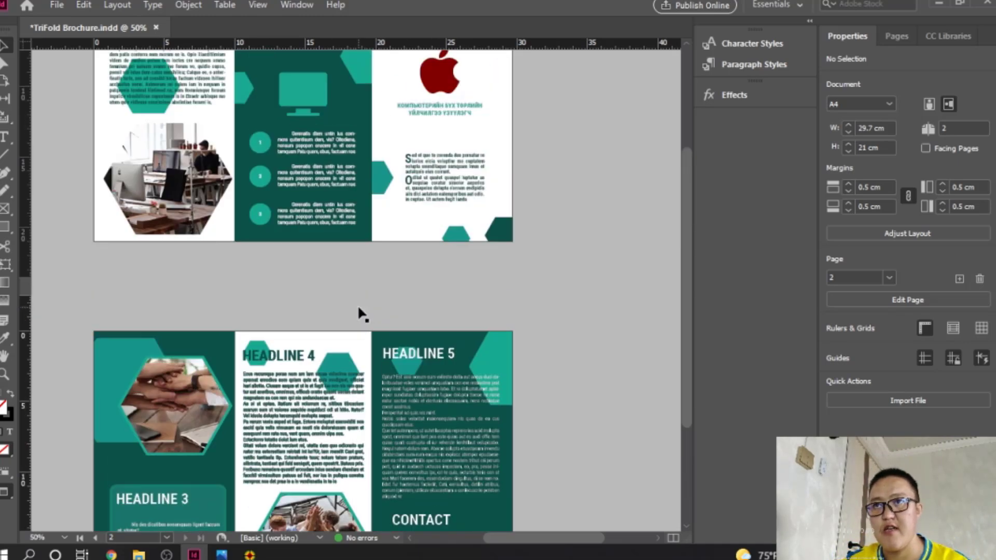
{"action": "scroll", "coordinate": [358, 313], "scroll_direction": "down", "scroll_amount": 6}
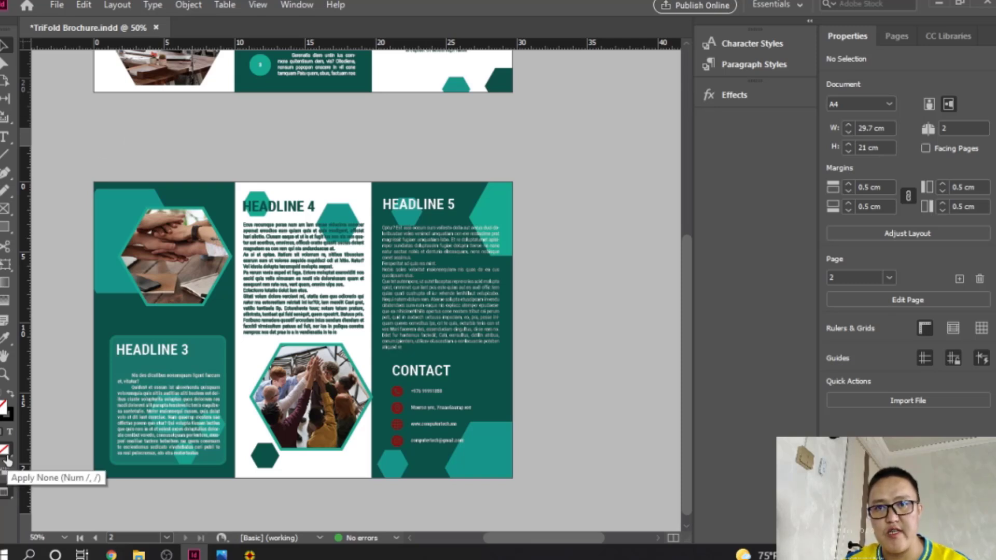
{"action": "left_click", "coordinate": [5, 491]}
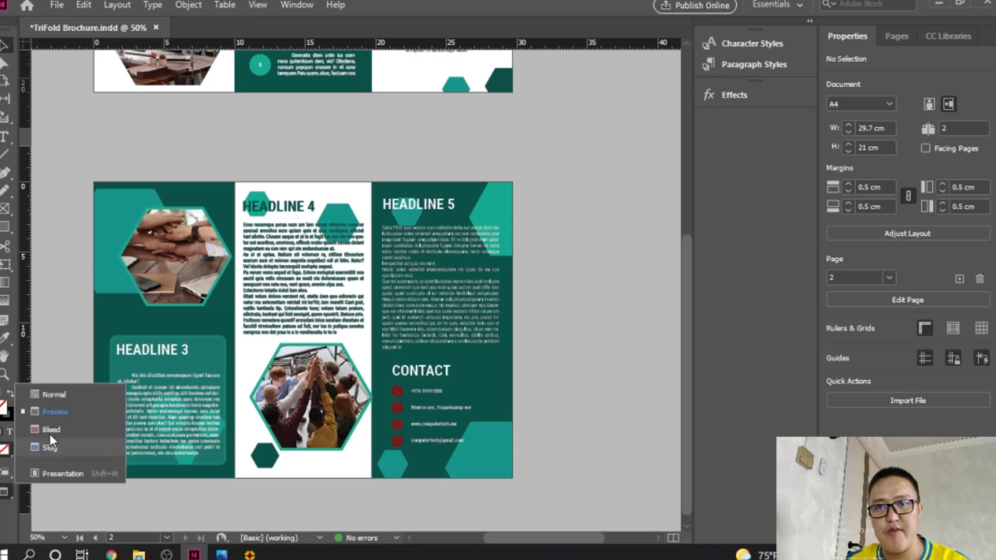
{"action": "left_click", "coordinate": [55, 394]}
{"action": "scroll", "coordinate": [571, 292], "scroll_direction": "up", "scroll_amount": 6}
{"action": "scroll", "coordinate": [573, 286], "scroll_direction": "down", "scroll_amount": 6}
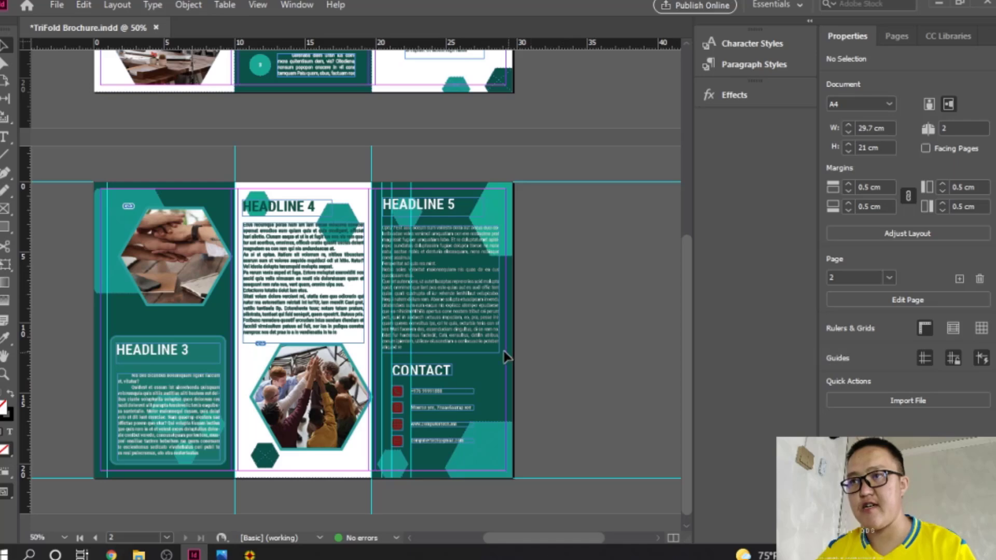
Step: Add vertical guides at 28.75 cm and at the 29.7 cm right page edge
{"action": "left_click", "coordinate": [426, 245], "text": "ctrl"}
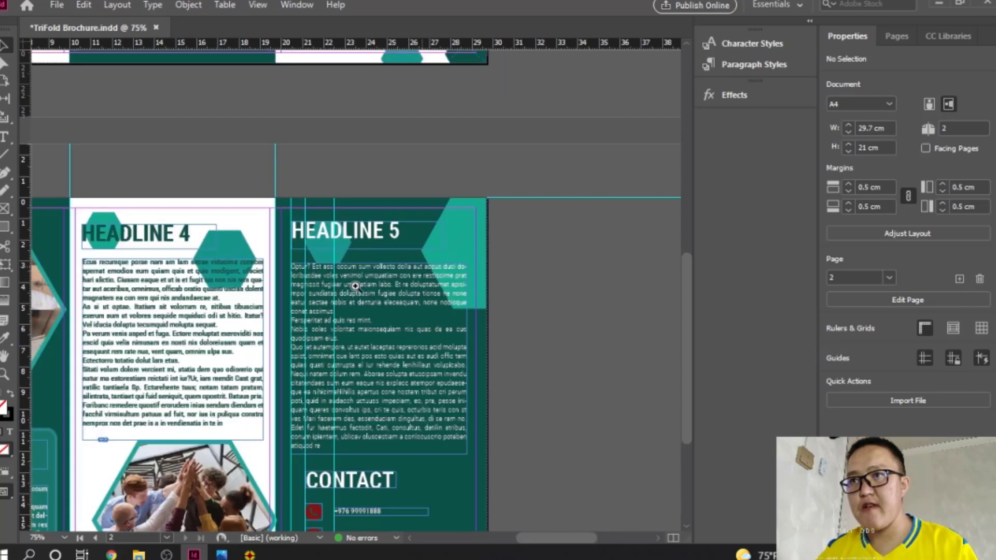
{"action": "left_click", "coordinate": [354, 285], "text": "ctrl"}
{"action": "left_click", "coordinate": [364, 292], "text": "ctrl"}
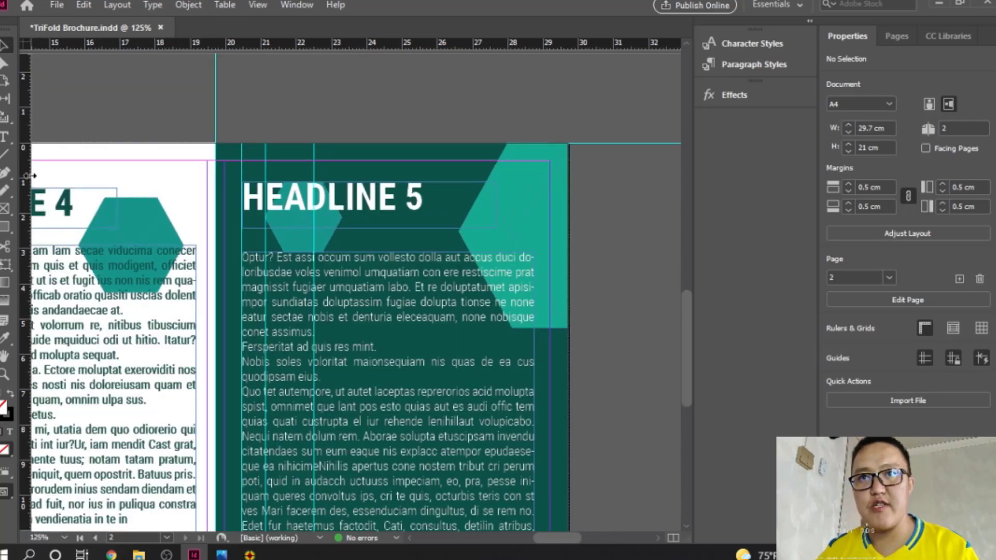
{"action": "left_click_drag", "start_coordinate": [29, 176], "coordinate": [533, 203]}
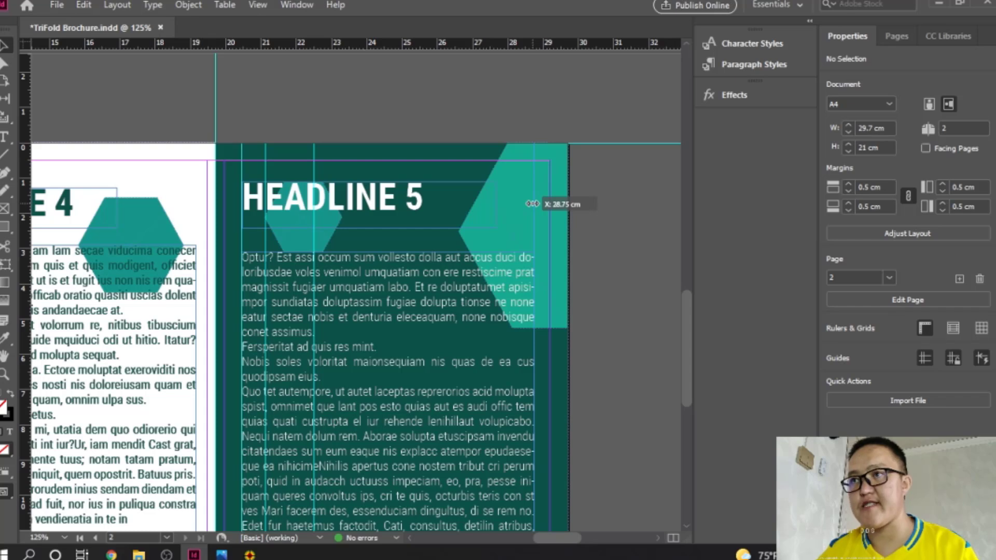
{"action": "left_click_drag", "start_coordinate": [533, 204], "coordinate": [537, 204]}
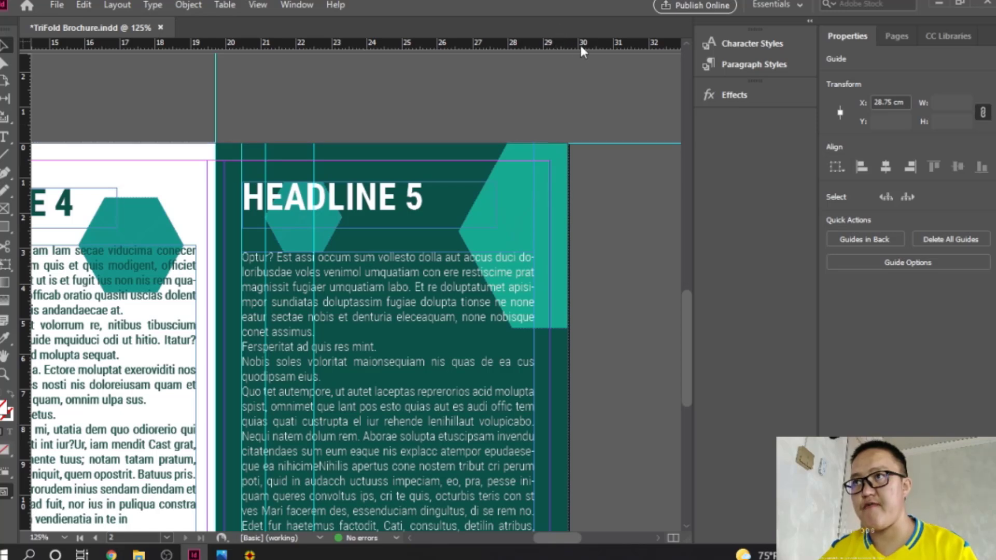
{"action": "left_click_drag", "start_coordinate": [24, 108], "coordinate": [569, 114]}
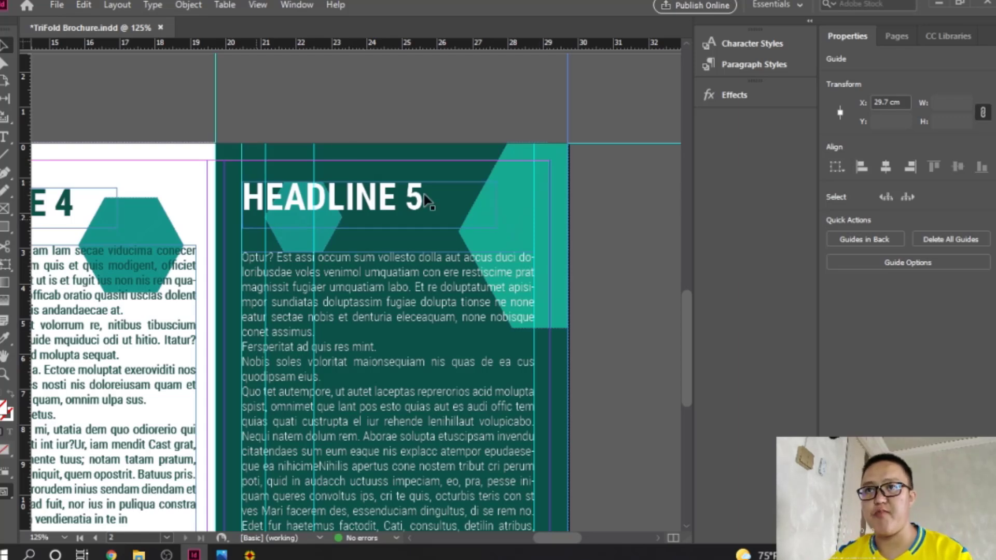
Step: Place a vertical guide at 0 cm on the spread's left edge
{"action": "left_click", "coordinate": [462, 288], "text": "ctrl+alt"}
{"action": "left_click", "coordinate": [463, 287], "text": "ctrl+alt"}
{"action": "left_click_drag", "start_coordinate": [257, 335], "coordinate": [456, 279]}
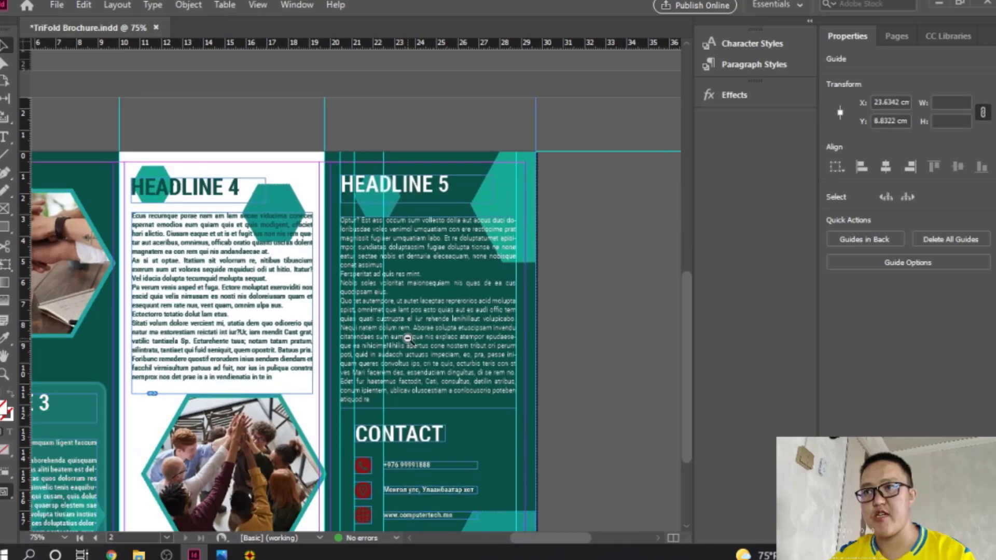
{"action": "left_click", "coordinate": [408, 338], "text": "ctrl+alt"}
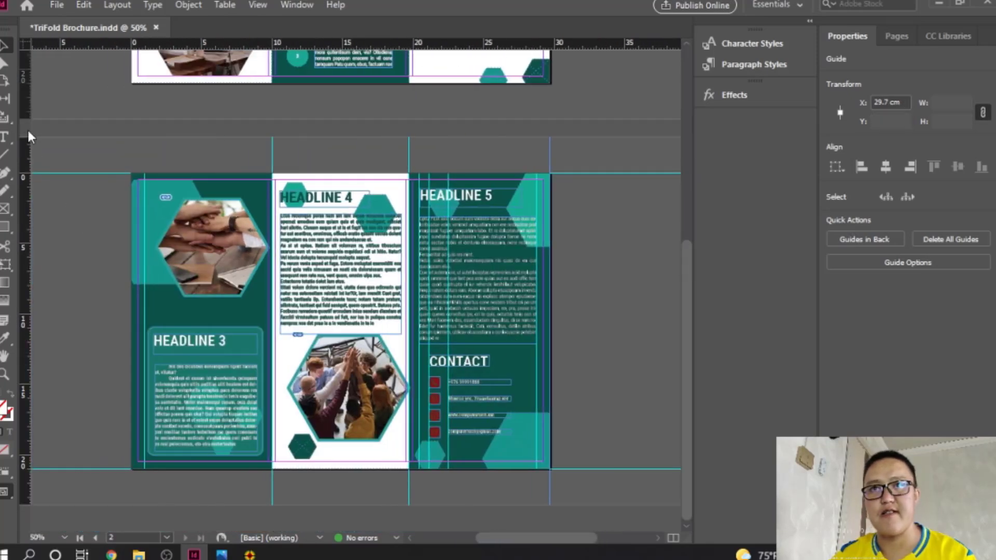
{"action": "left_click_drag", "start_coordinate": [29, 102], "coordinate": [143, 129]}
{"action": "left_click", "coordinate": [47, 215]}
{"action": "left_click_drag", "start_coordinate": [26, 190], "coordinate": [129, 169]}
{"action": "left_click", "coordinate": [45, 146]}
{"action": "left_click_drag", "start_coordinate": [27, 154], "coordinate": [130, 158]}
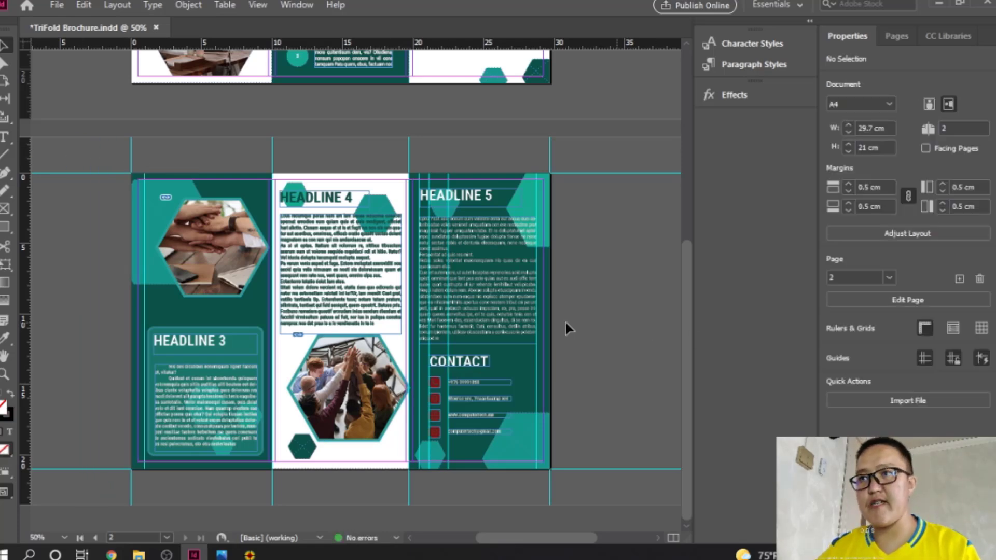
Step: Switch to Preview mode and review both brochure pages
{"action": "scroll", "coordinate": [551, 332], "scroll_direction": "up", "scroll_amount": 5}
{"action": "scroll", "coordinate": [551, 328], "scroll_direction": "down", "scroll_amount": 3}
{"action": "scroll", "coordinate": [549, 323], "scroll_direction": "down", "scroll_amount": 1}
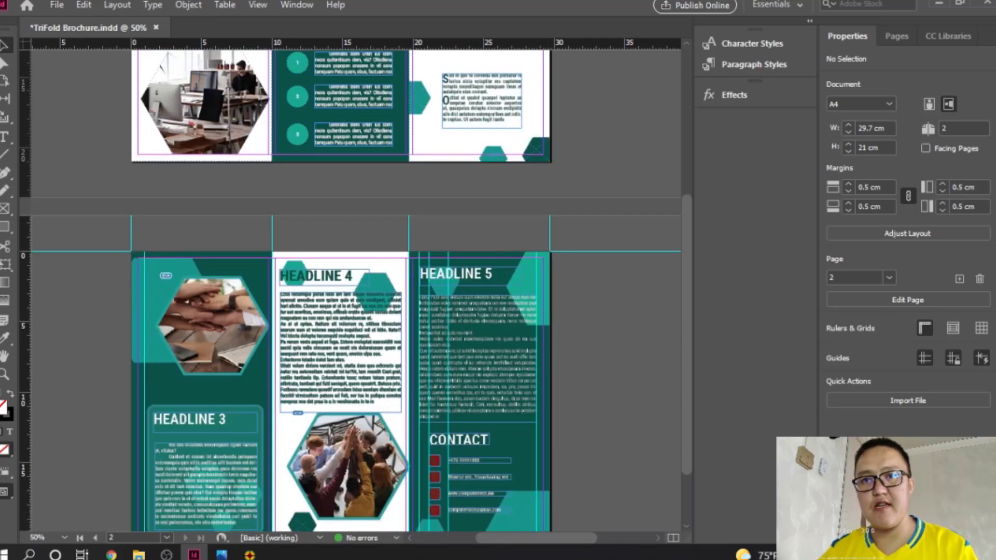
{"action": "left_click_drag", "start_coordinate": [7, 491], "coordinate": [51, 410]}
{"action": "scroll", "coordinate": [437, 345], "scroll_direction": "up", "scroll_amount": 3}
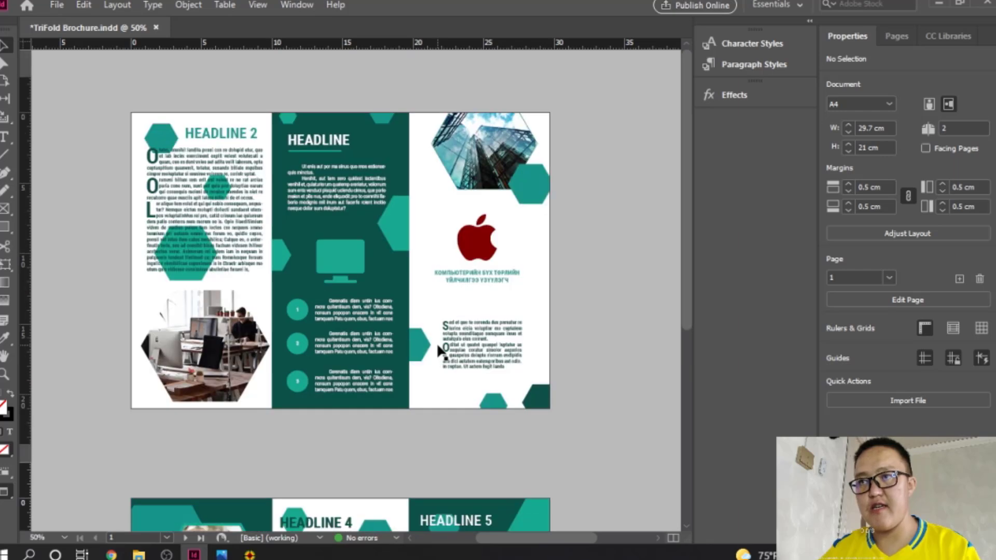
{"action": "scroll", "coordinate": [437, 343], "scroll_direction": "down", "scroll_amount": 5}
{"action": "scroll", "coordinate": [437, 346], "scroll_direction": "up", "scroll_amount": 3}
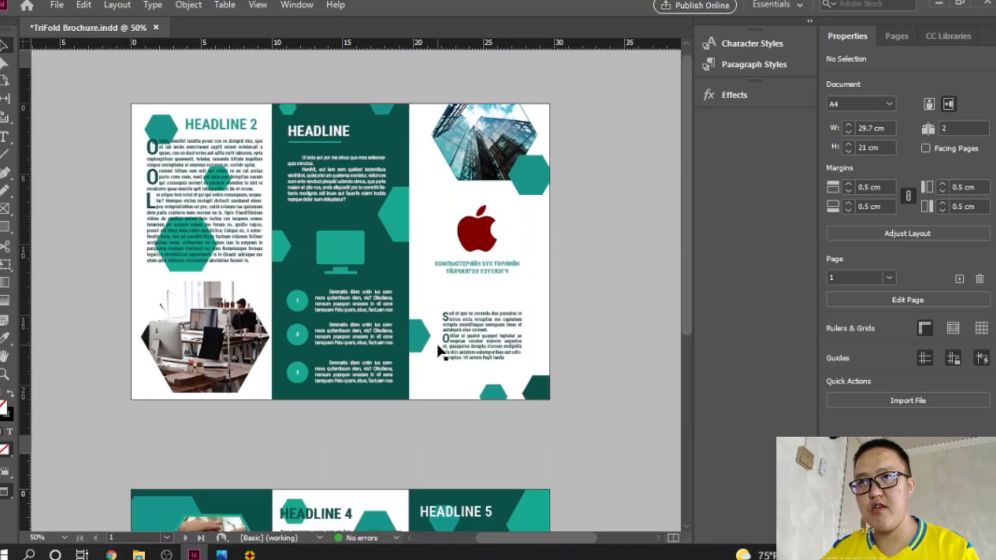
{"action": "scroll", "coordinate": [437, 346], "scroll_direction": "down", "scroll_amount": 3}
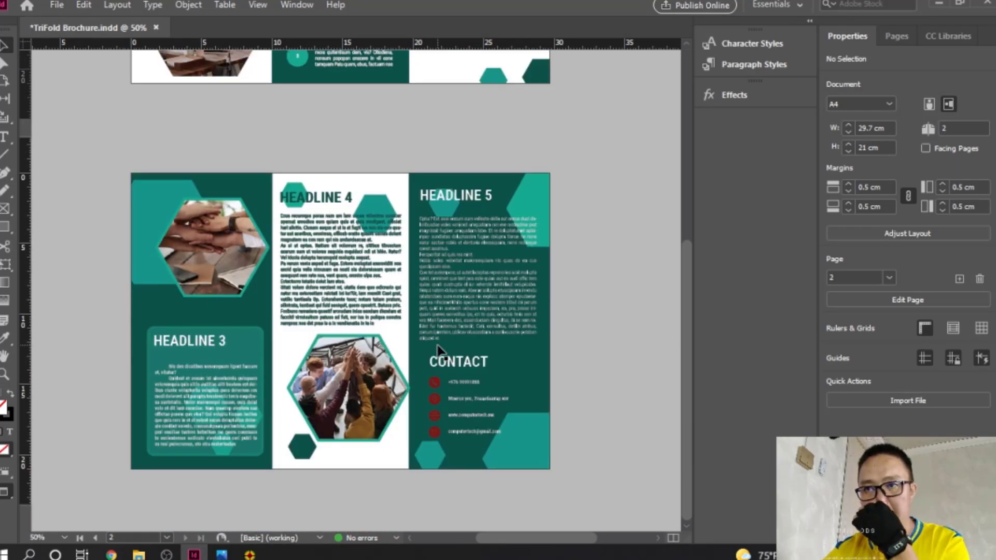
{"action": "scroll", "coordinate": [437, 347], "scroll_direction": "up", "scroll_amount": 3}
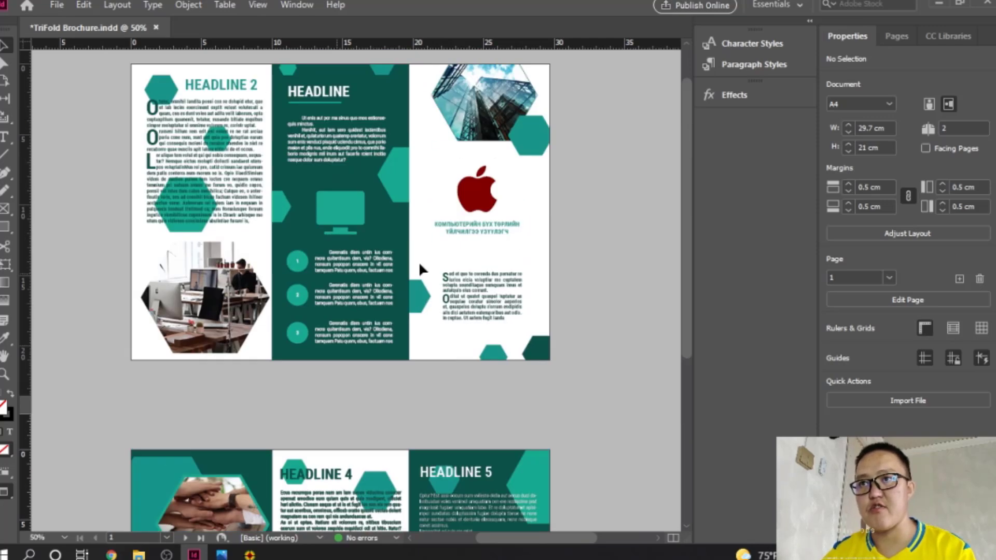
Step: Move the second red contact icon up slightly into its slot
{"action": "left_click", "coordinate": [476, 191]}
{"action": "scroll", "coordinate": [450, 350], "scroll_direction": "down", "scroll_amount": 3}
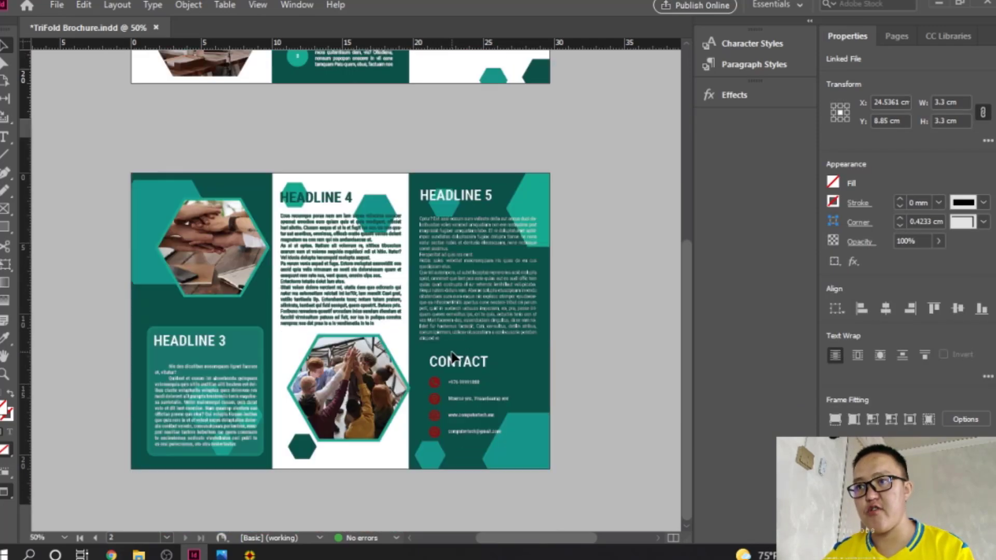
{"action": "left_click", "coordinate": [436, 399]}
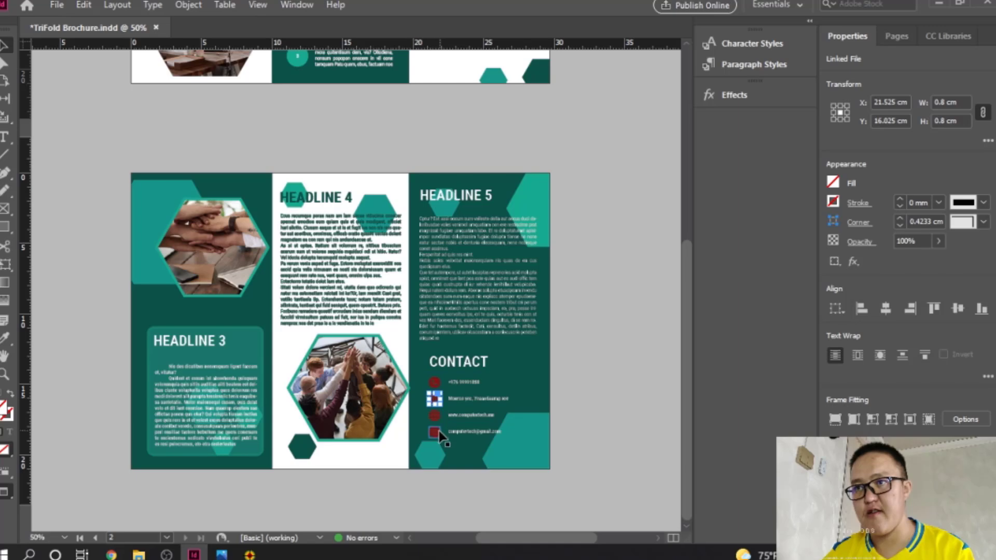
{"action": "left_click_drag", "start_coordinate": [440, 436], "coordinate": [437, 427]}
{"action": "scroll", "coordinate": [506, 401], "scroll_direction": "up", "scroll_amount": 5}
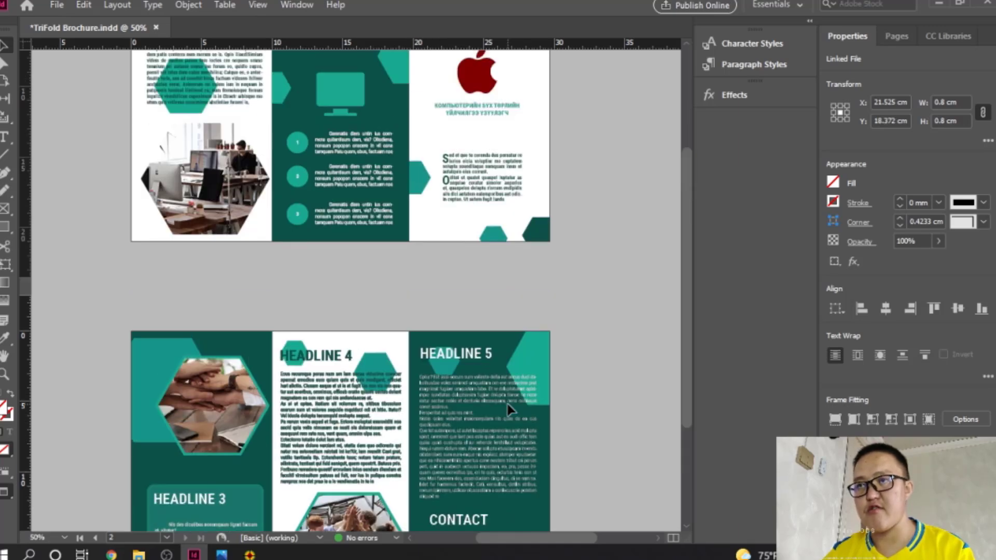
{"action": "left_click", "coordinate": [598, 397]}
Step: Look over the pages once more and save the brochure
{"action": "scroll", "coordinate": [590, 400], "scroll_direction": "down", "scroll_amount": 6}
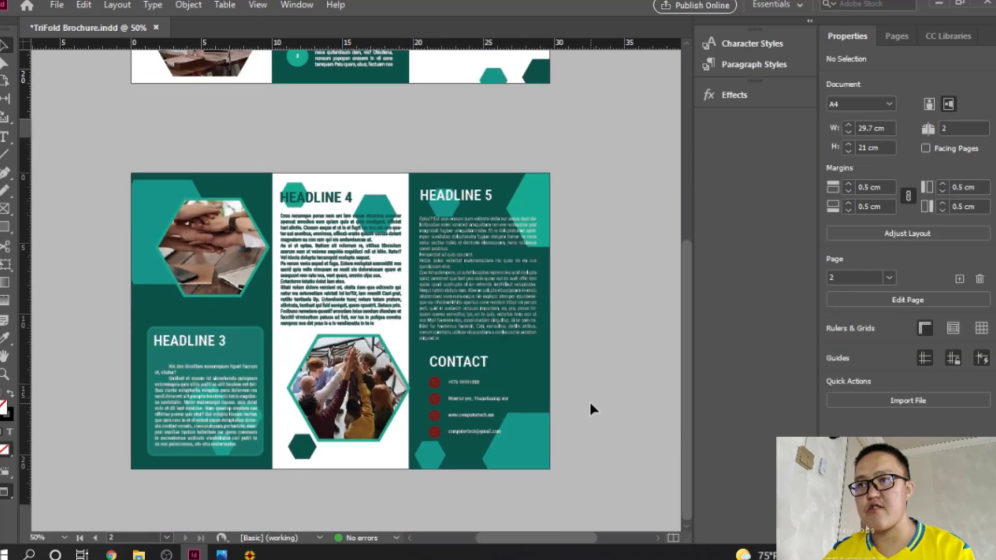
{"action": "scroll", "coordinate": [589, 401], "scroll_direction": "up", "scroll_amount": 6}
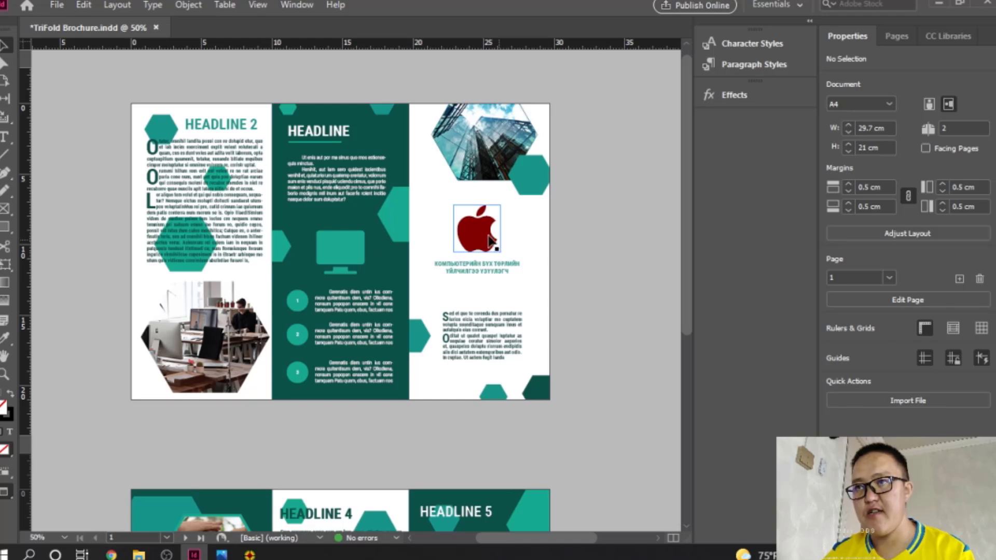
{"action": "scroll", "coordinate": [425, 433], "scroll_direction": "down", "scroll_amount": 5}
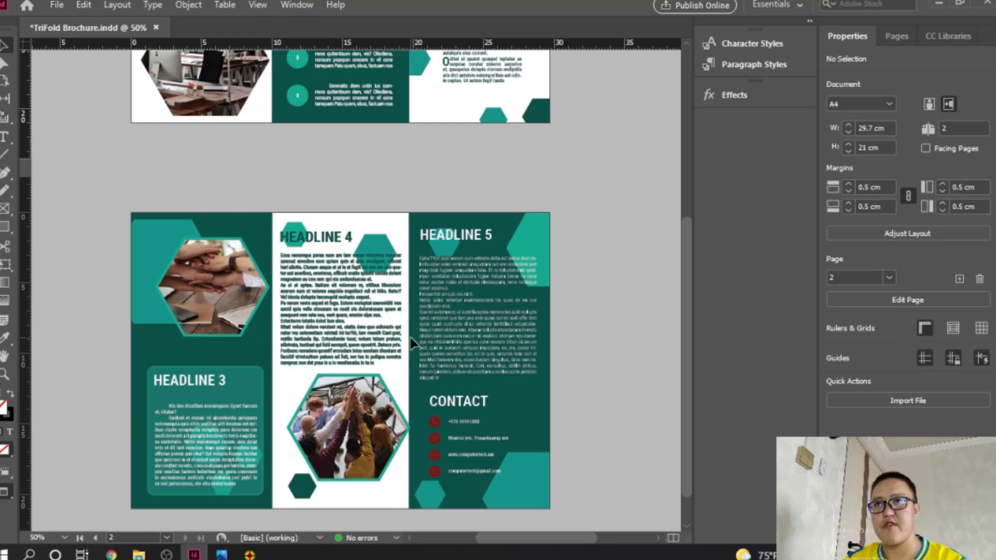
{"action": "scroll", "coordinate": [411, 343], "scroll_direction": "up", "scroll_amount": 5}
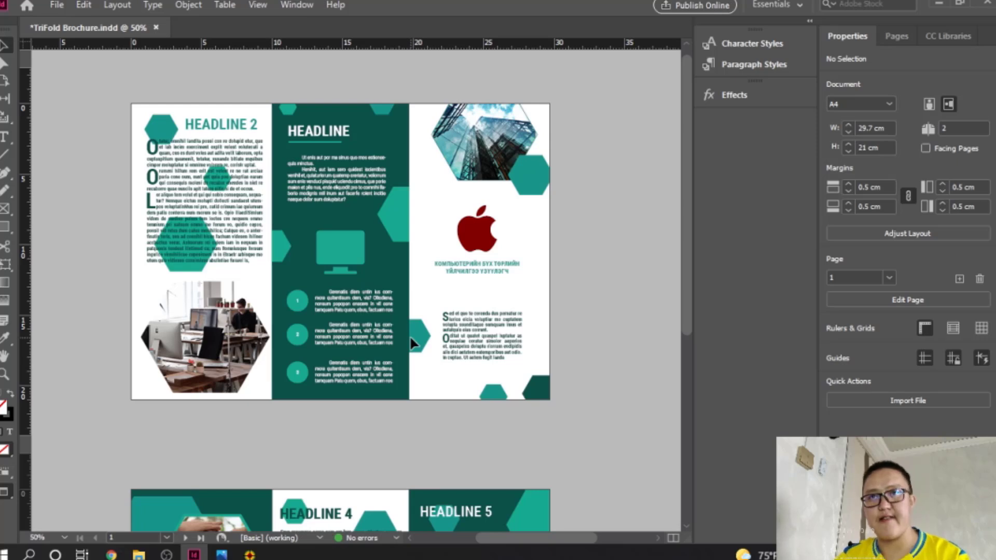
{"action": "key", "text": "ctrl+s"}
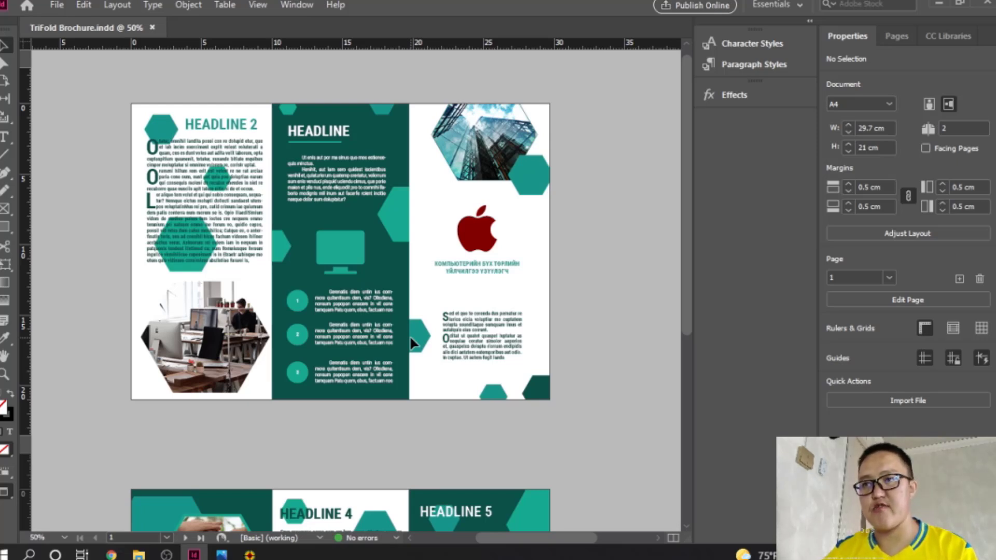